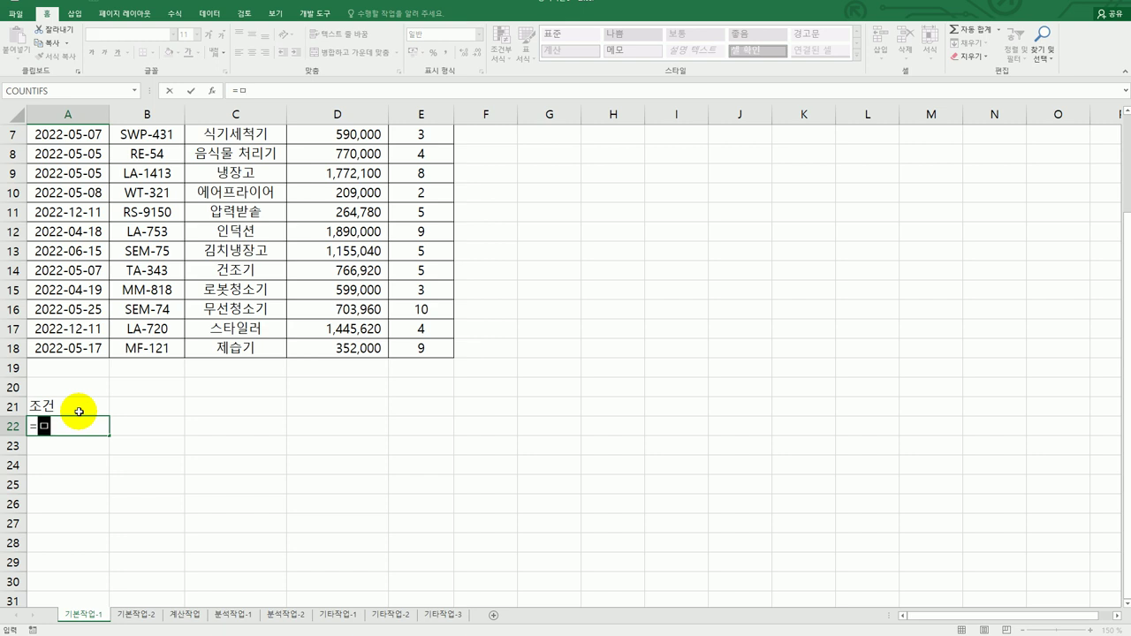
Begin the criteria formula in A22 with an AND function whose first condition is ISEVEN(RIGHT(B3,1)).
type("and(")
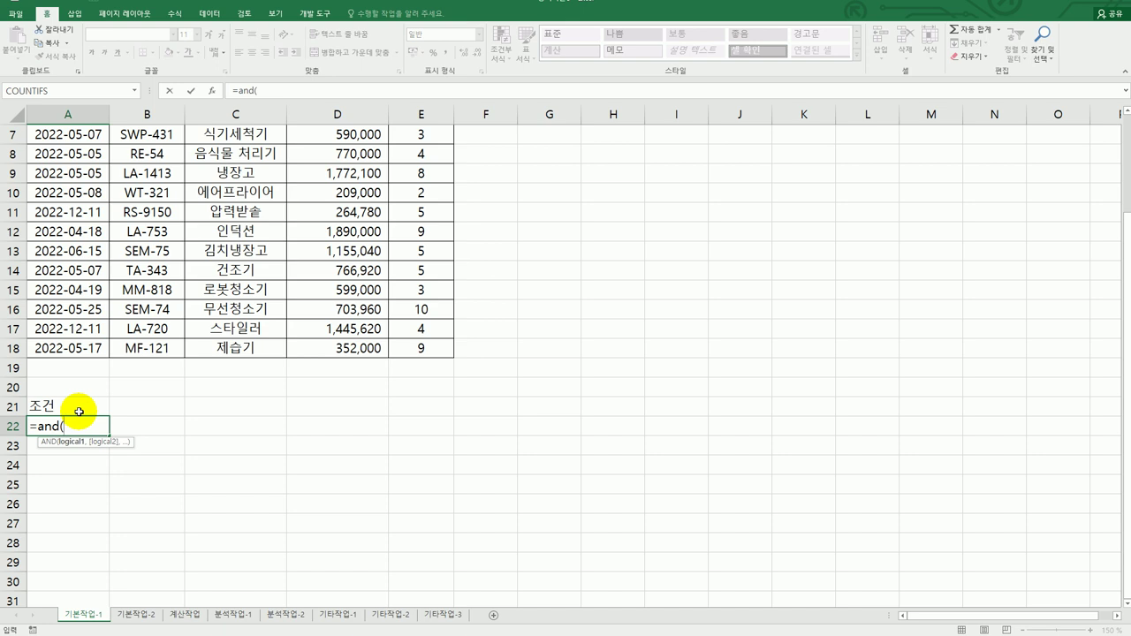
type("iseven")
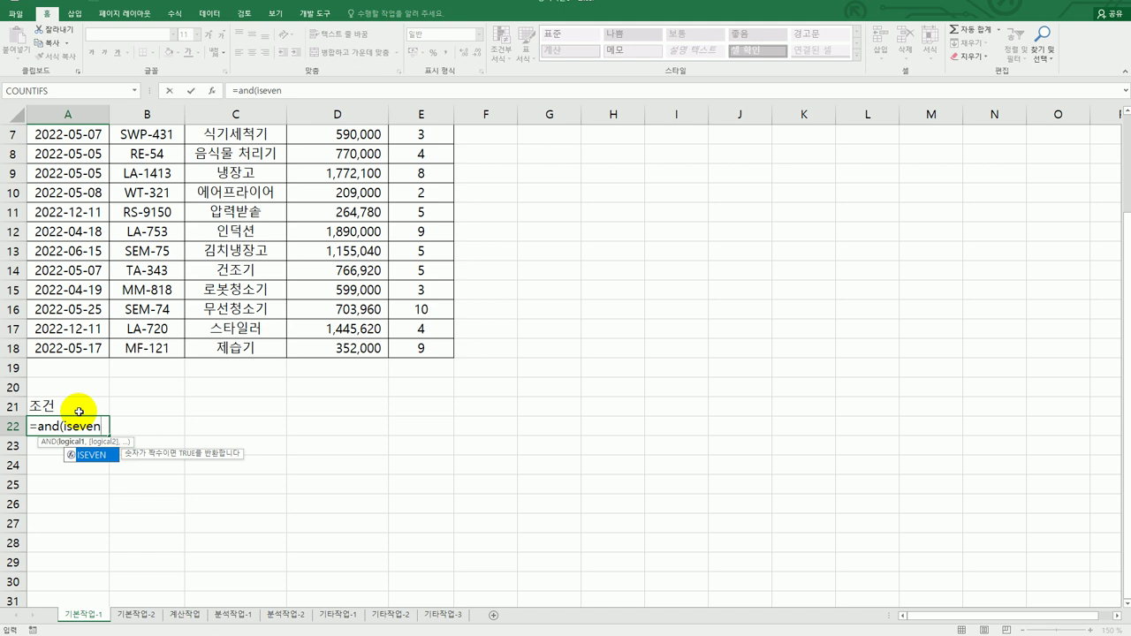
key("Tab")
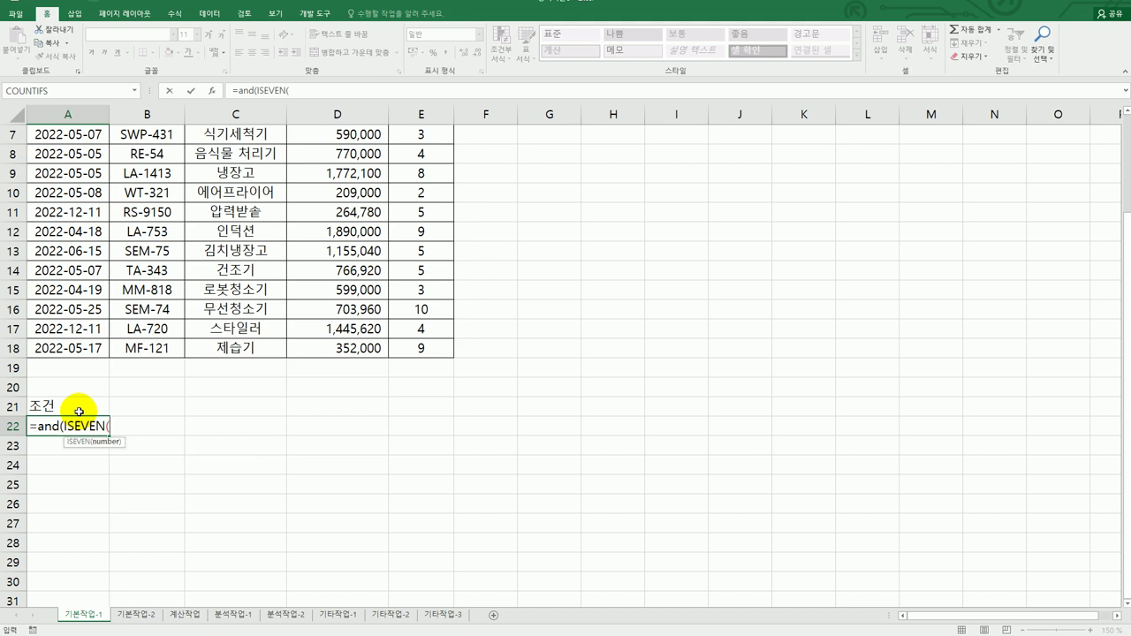
type("right(")
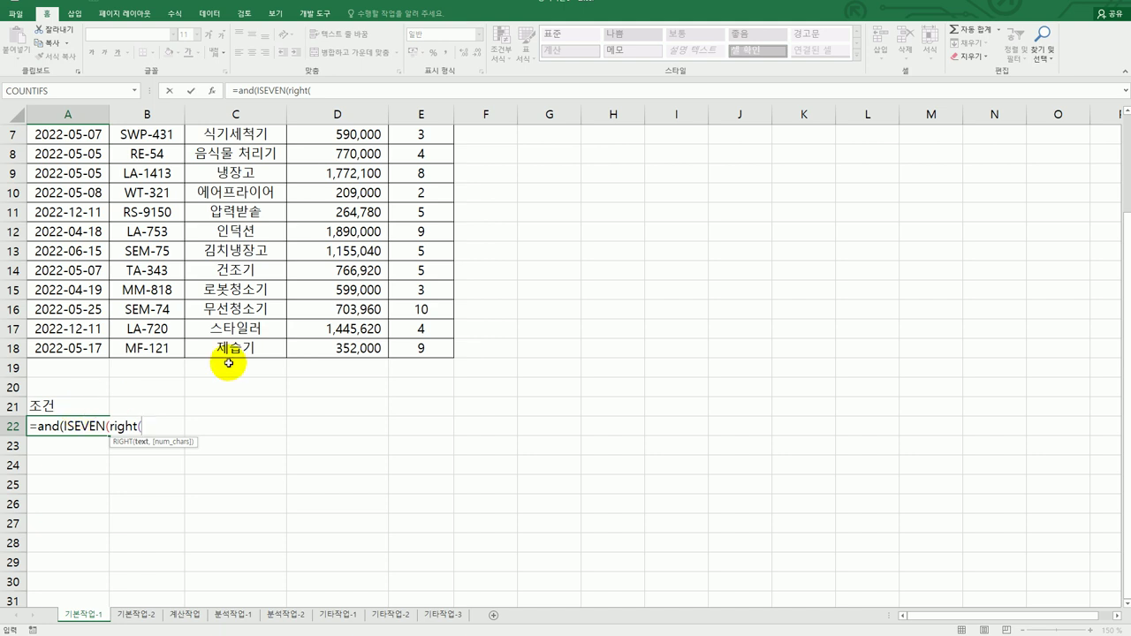
scroll(227, 362, "up", 2)
left_click(157, 175)
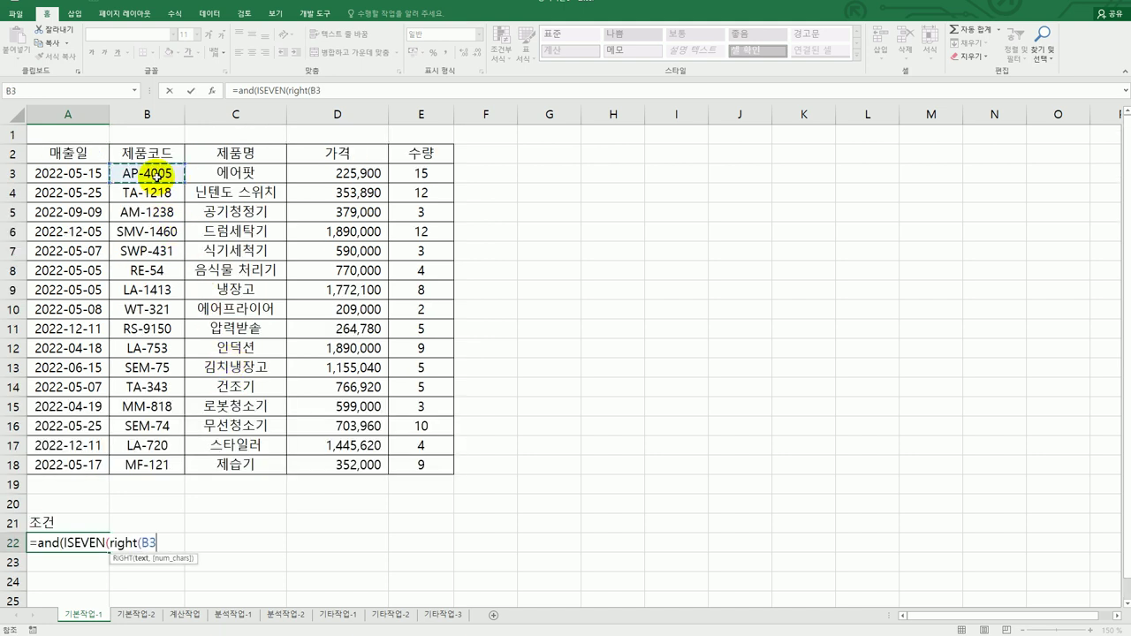
type(",1)")
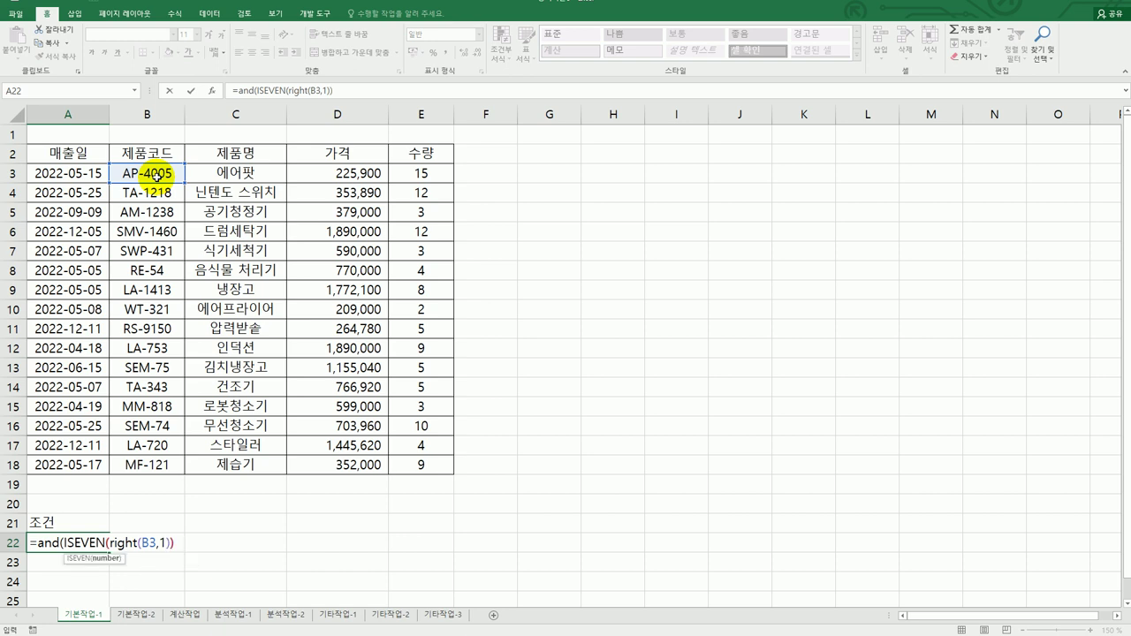
type("),")
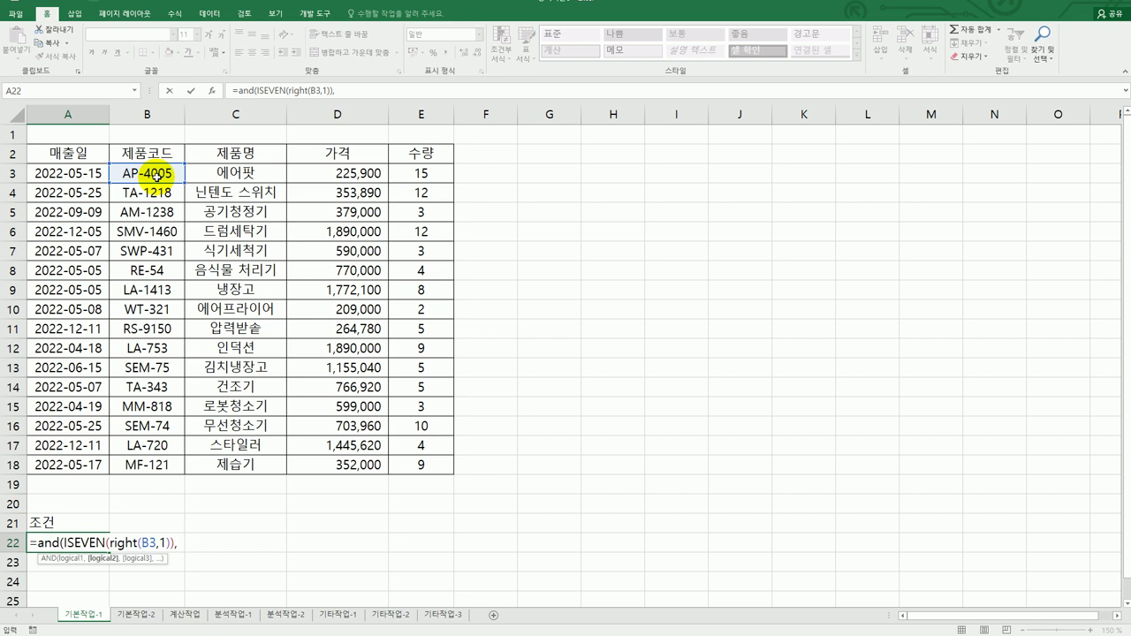
Complete the A22 criteria formula with the second condition MONTH(A3)=5 and commit it.
type("month(")
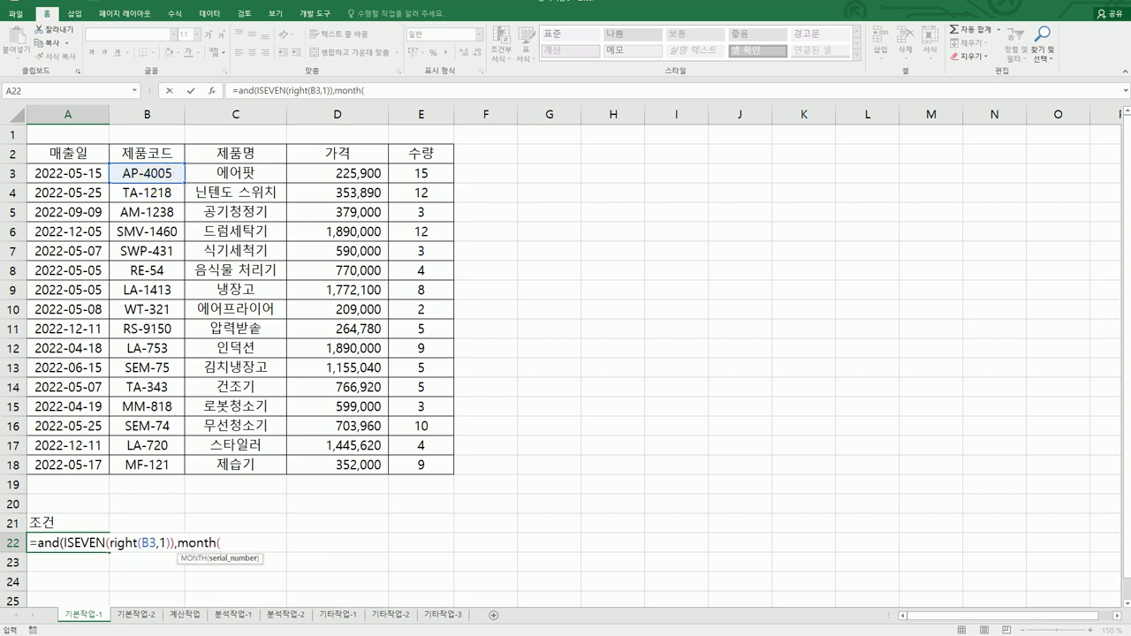
left_click(62, 169)
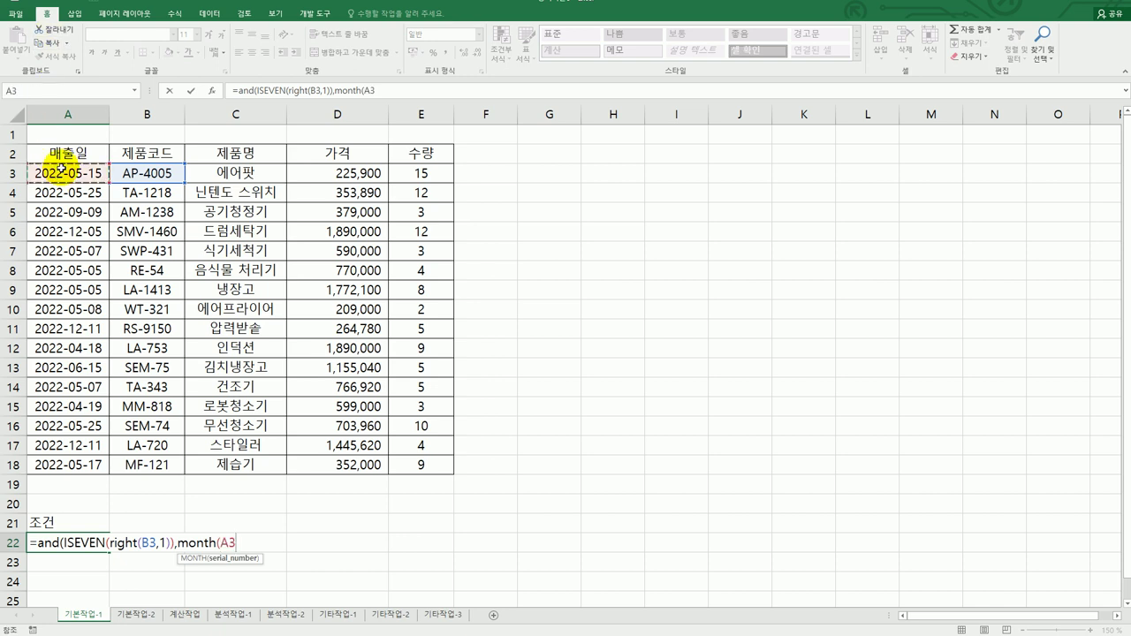
type(")=")
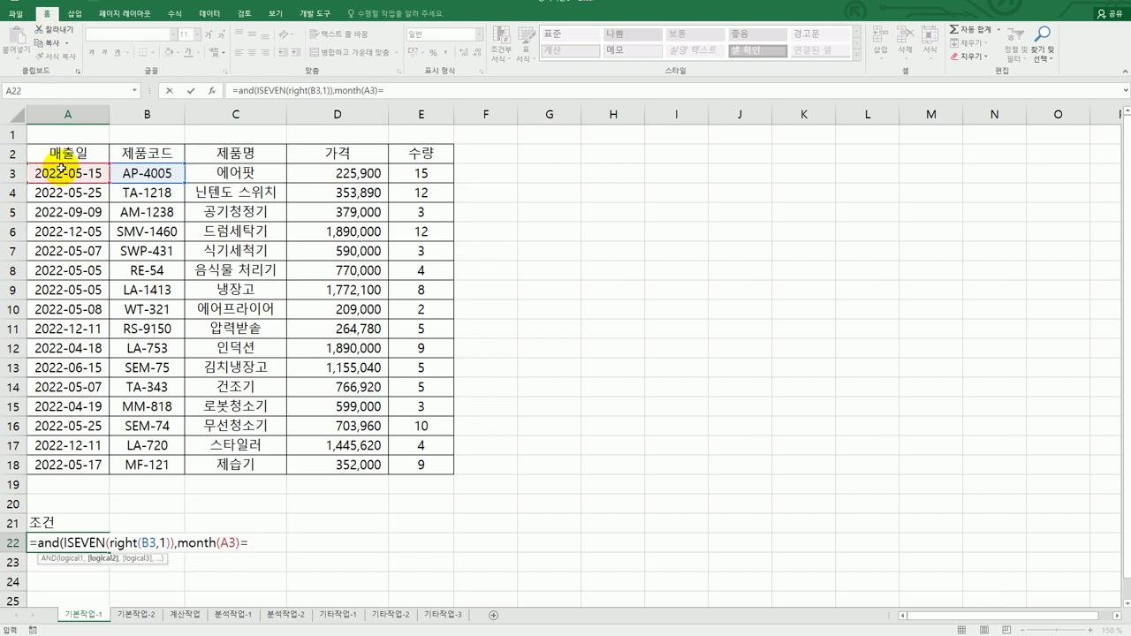
type("5)")
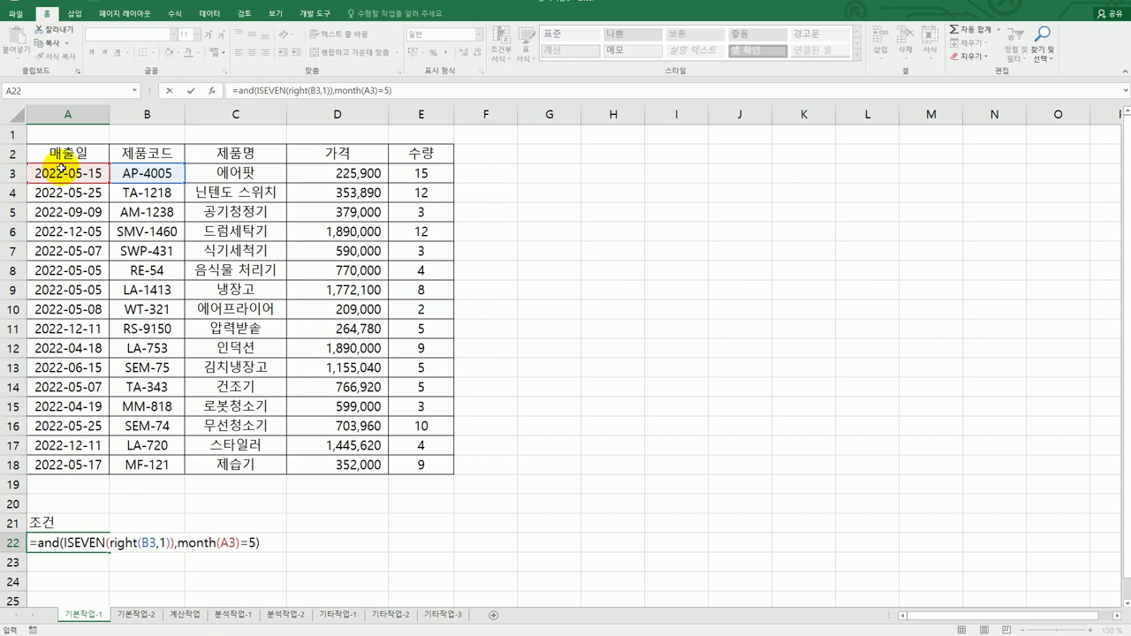
key("ctrl+Return")
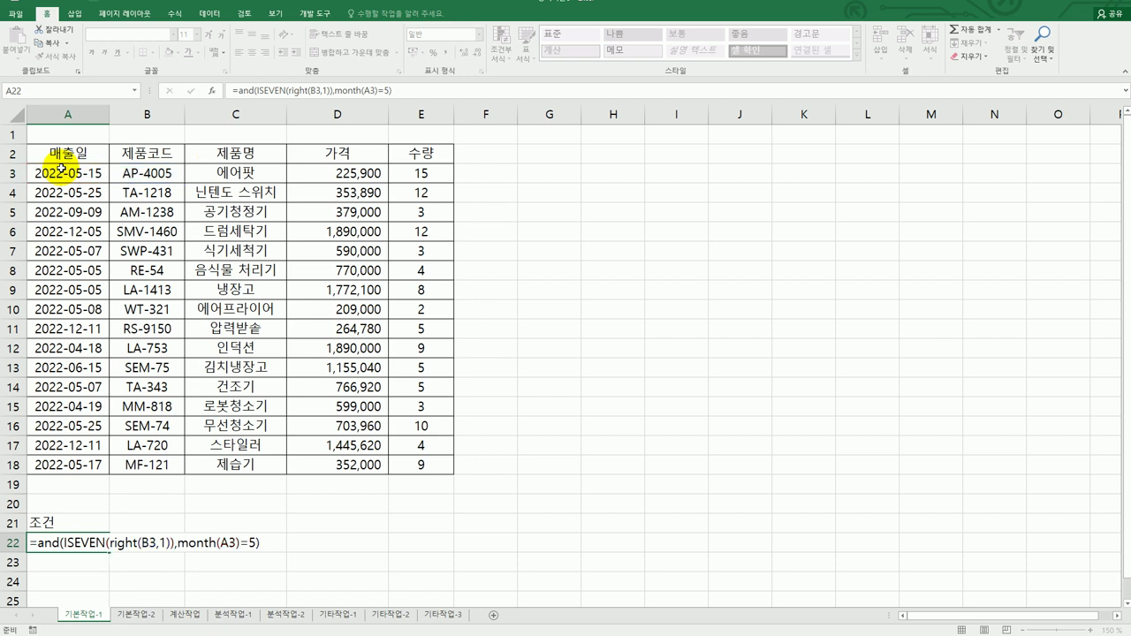
key("Return")
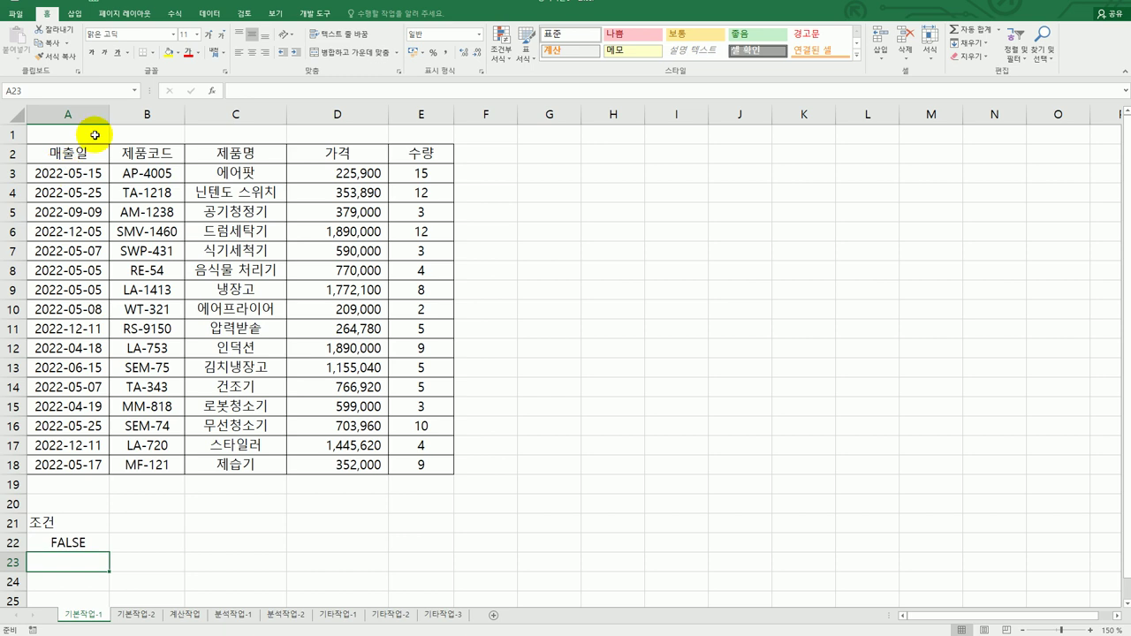
Run an advanced filter on A2:E18 with criteria range A21:A22, copying the results to another location starting at A25.
left_click(93, 252)
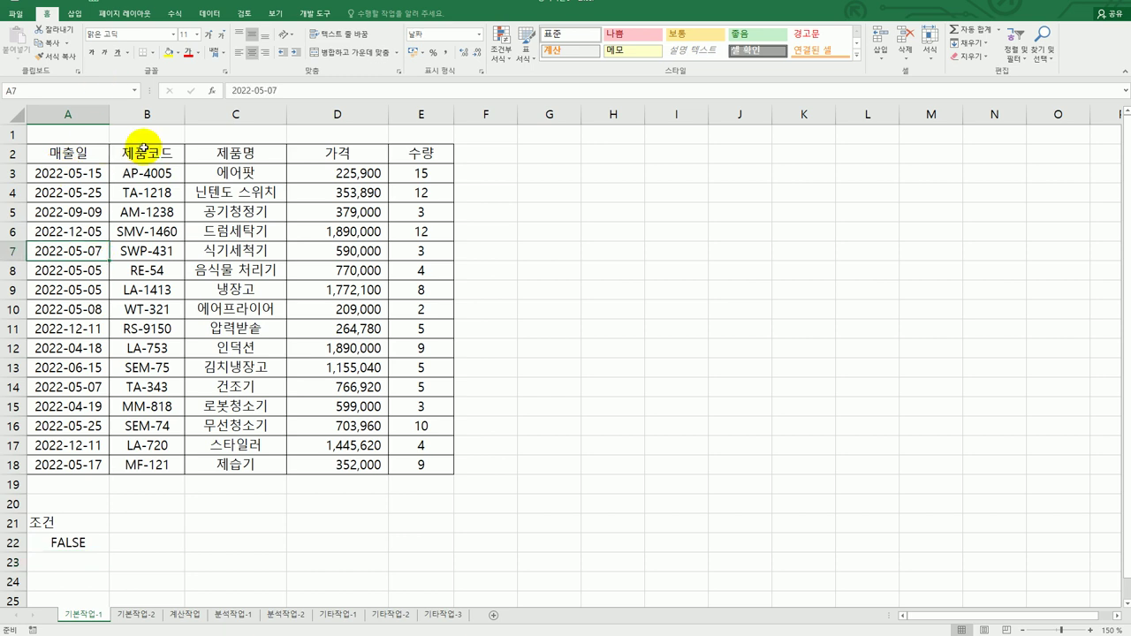
left_click(210, 13)
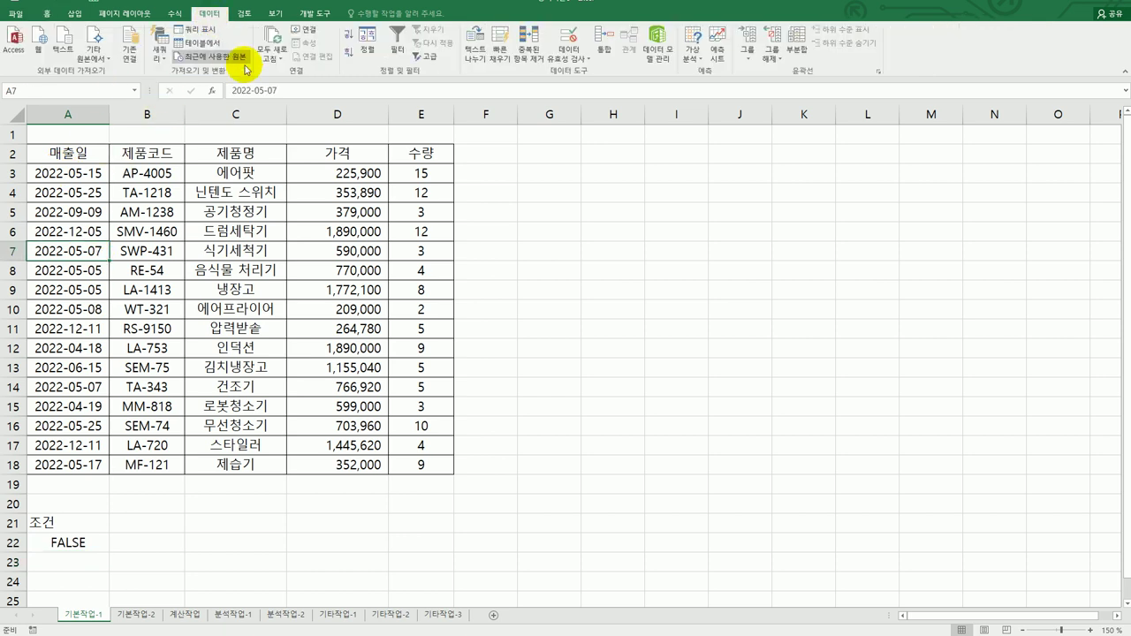
left_click(430, 58)
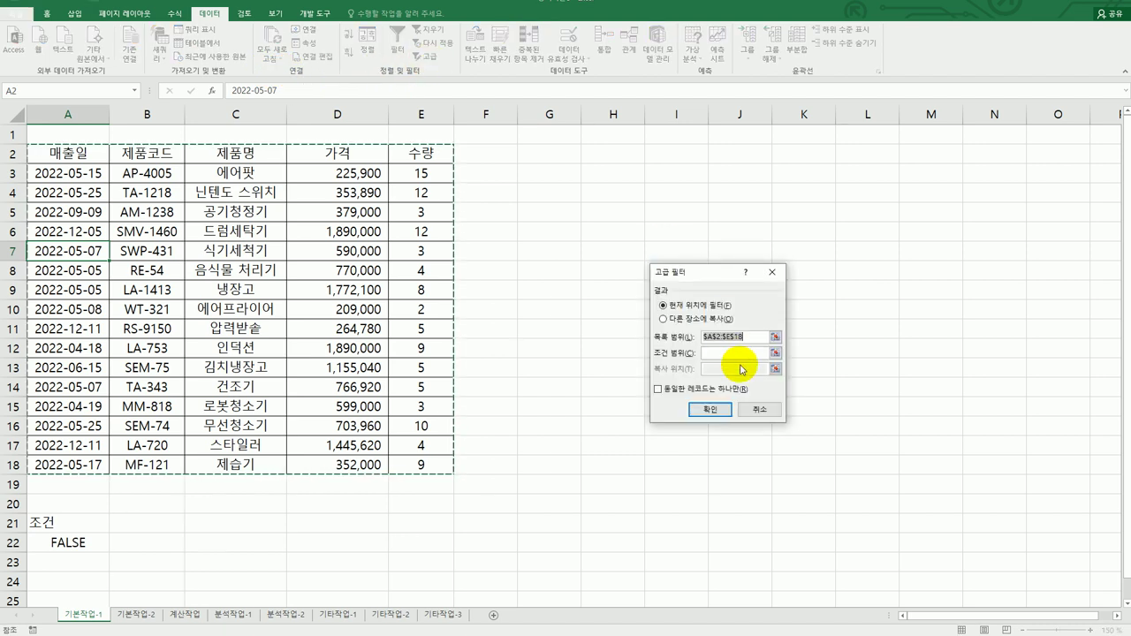
left_click(710, 320)
left_click(721, 352)
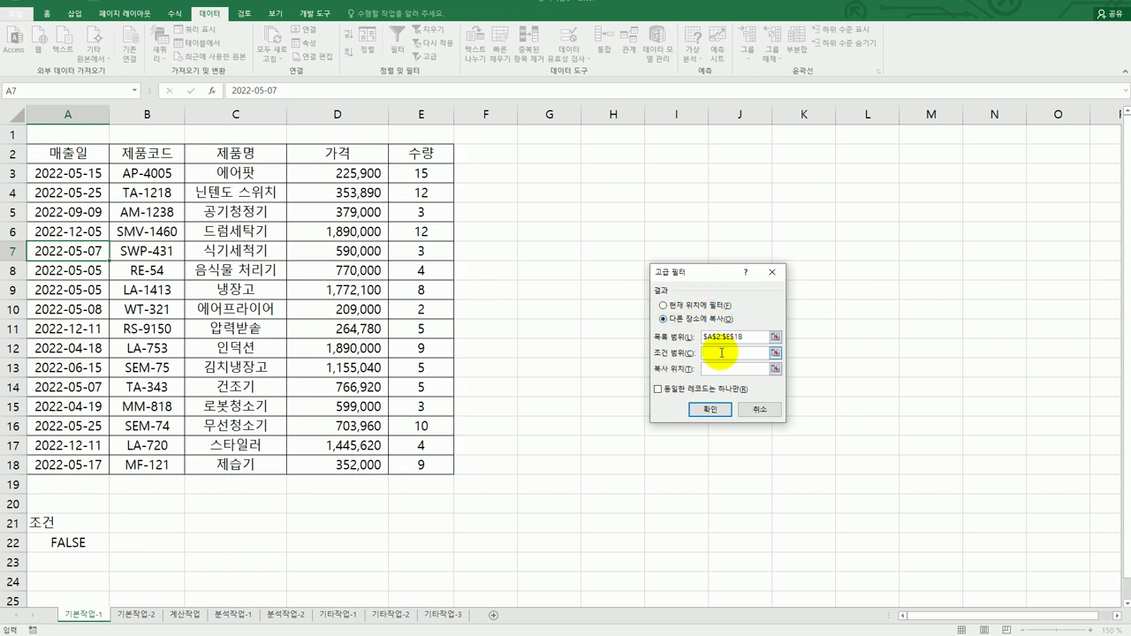
left_click_drag(81, 525, 78, 543)
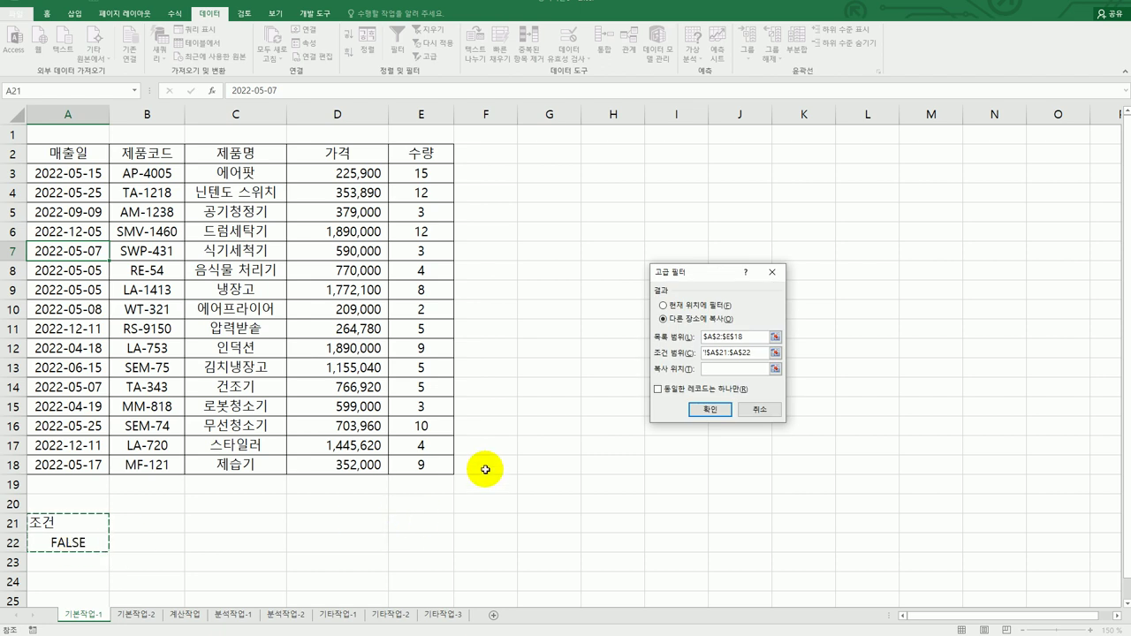
left_click(723, 371)
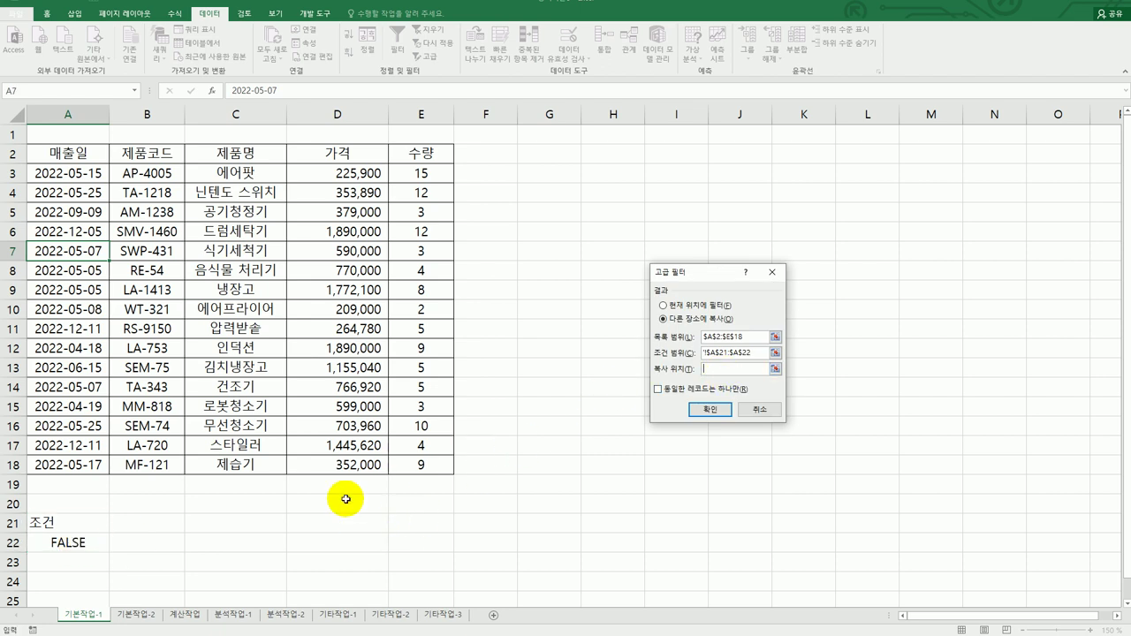
left_click(77, 597)
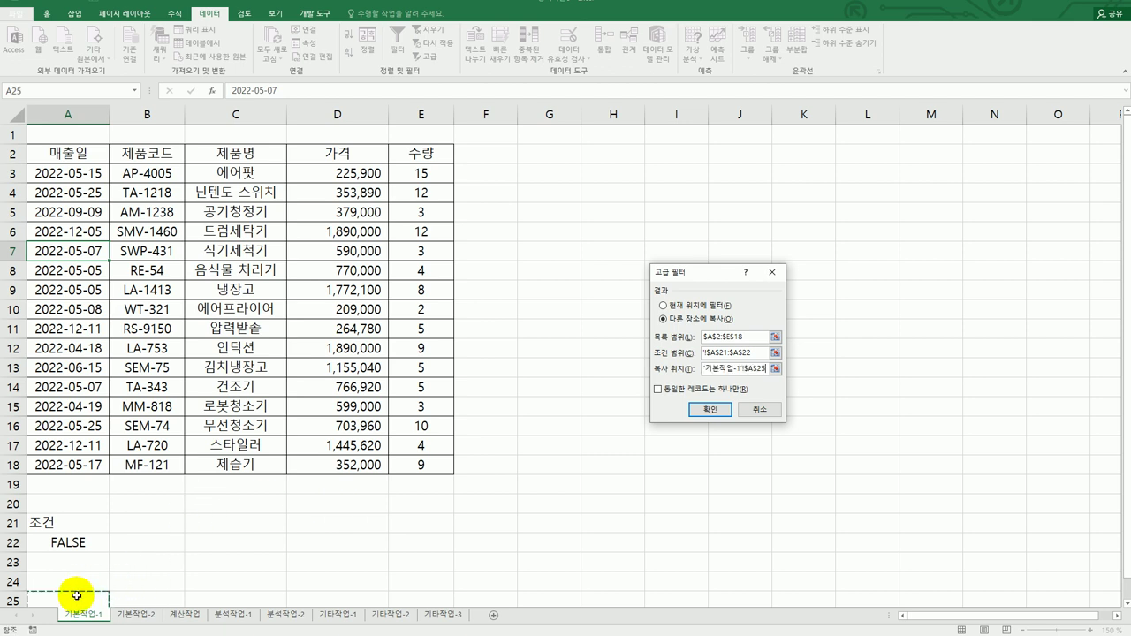
left_click(704, 410)
scroll(628, 446, "down", 3)
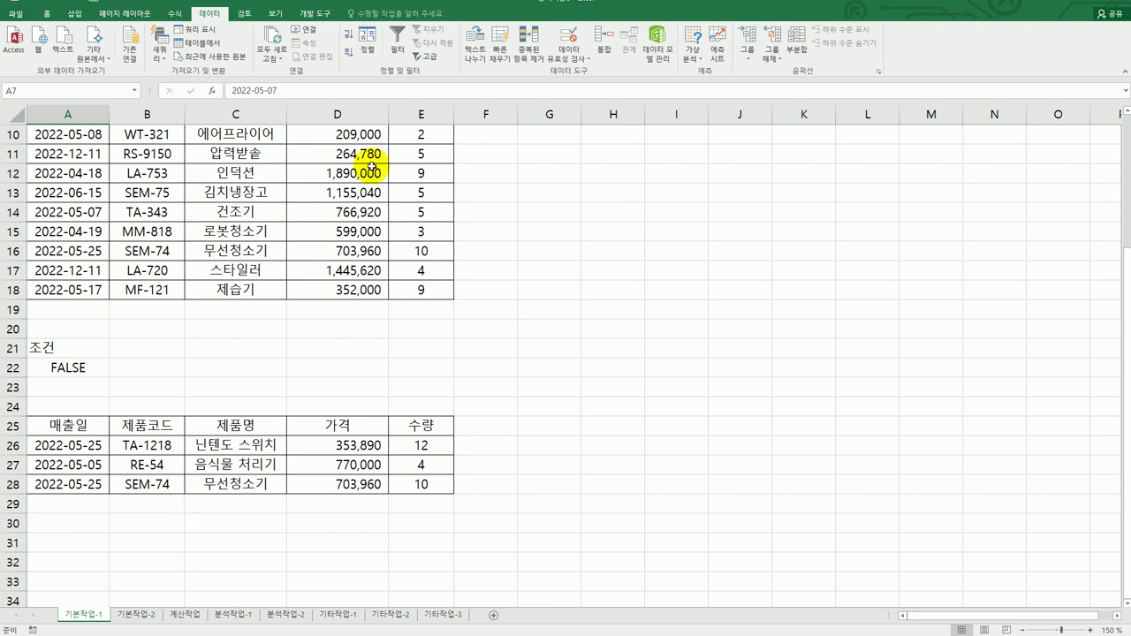
Check the exam instructions, return to Excel and start a new conditional formatting rule for A3:E18 that uses a formula.
key("alt+Tab")
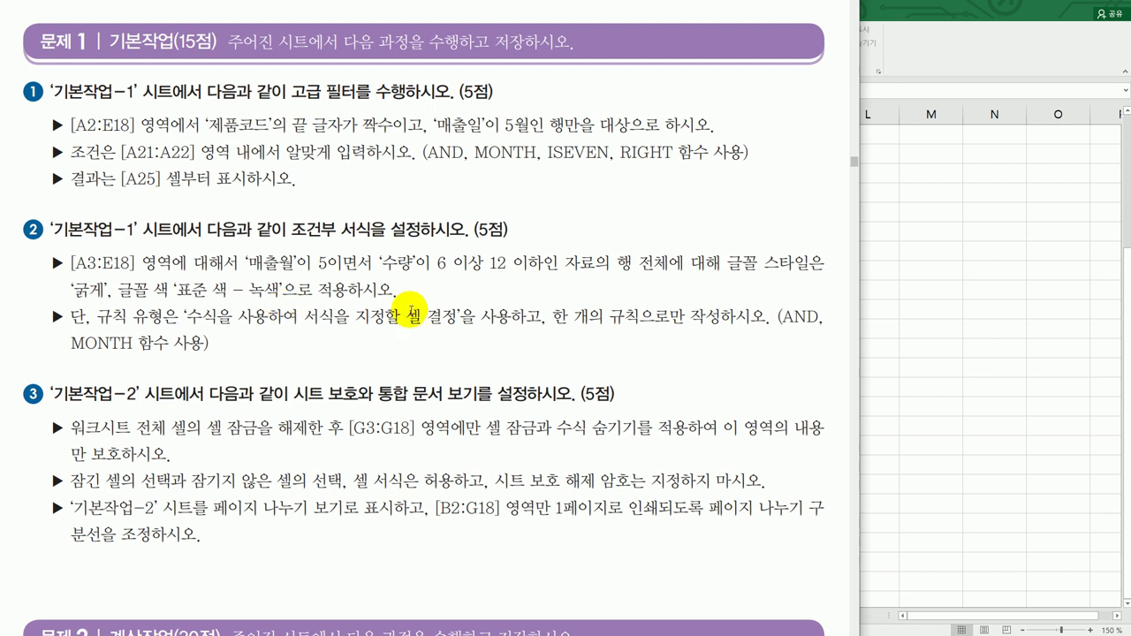
left_click(950, 375)
scroll(440, 311, "up", 3)
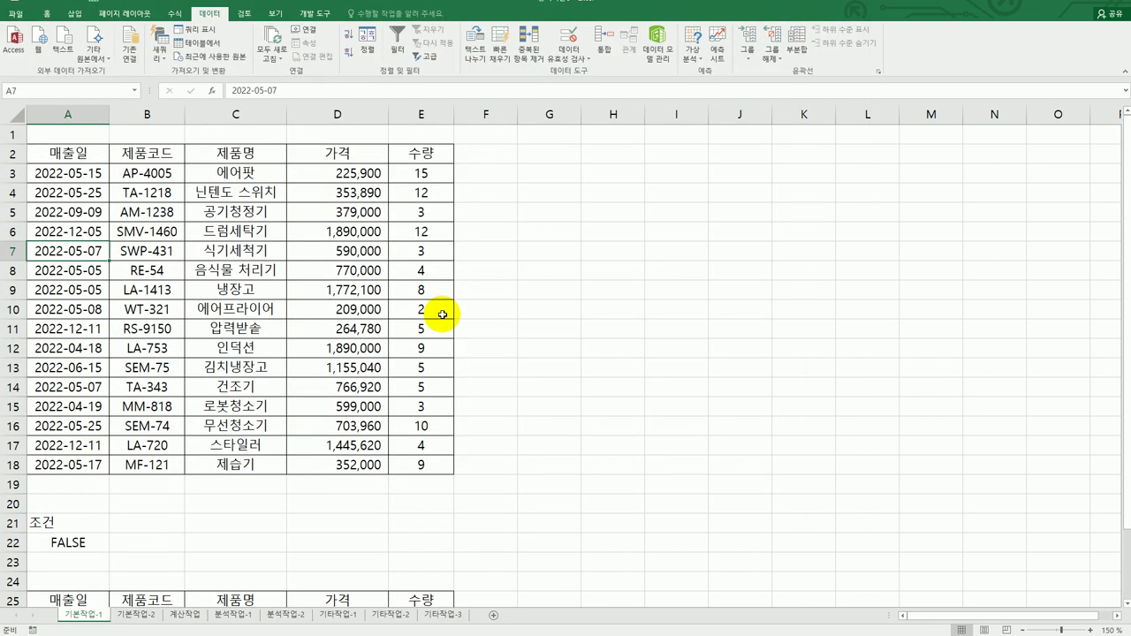
left_click_drag(98, 174, 409, 457)
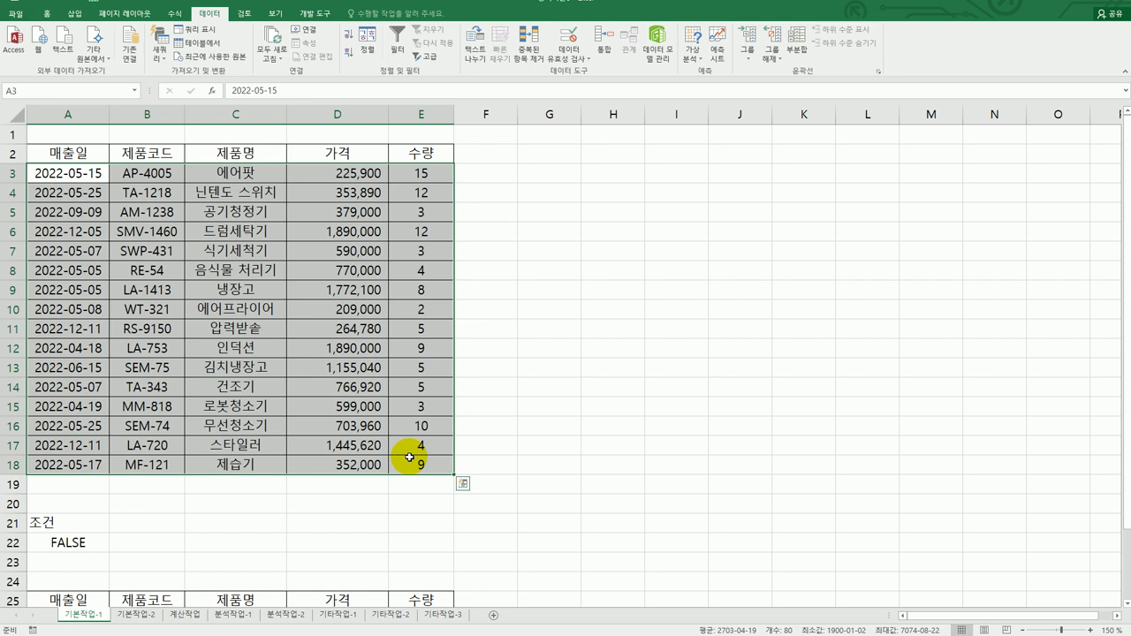
left_click(48, 15)
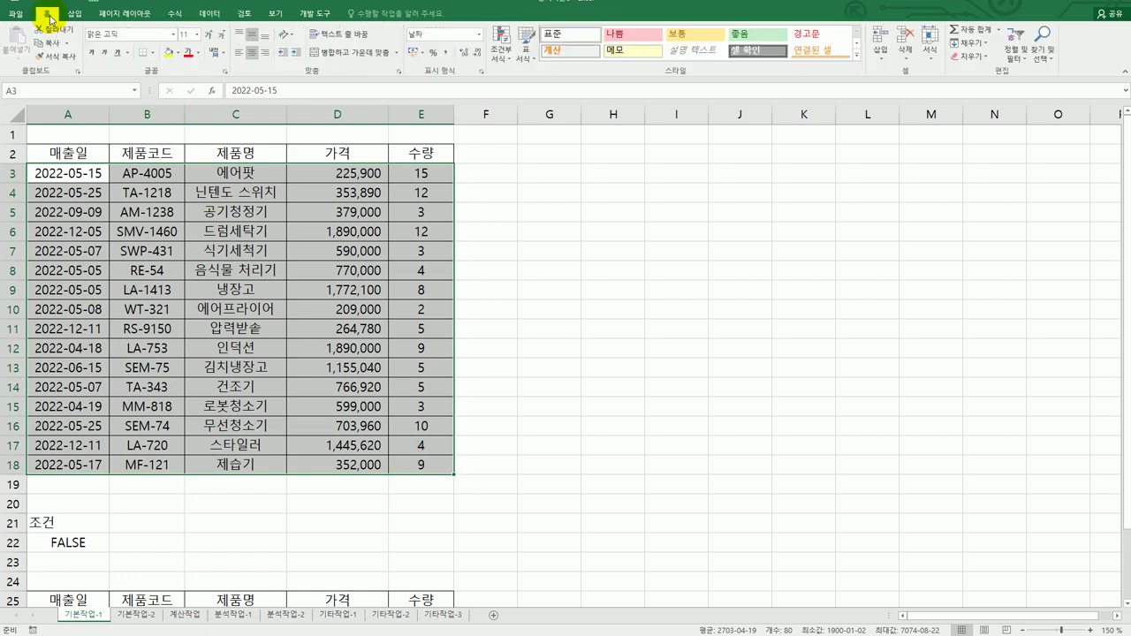
left_click(498, 55)
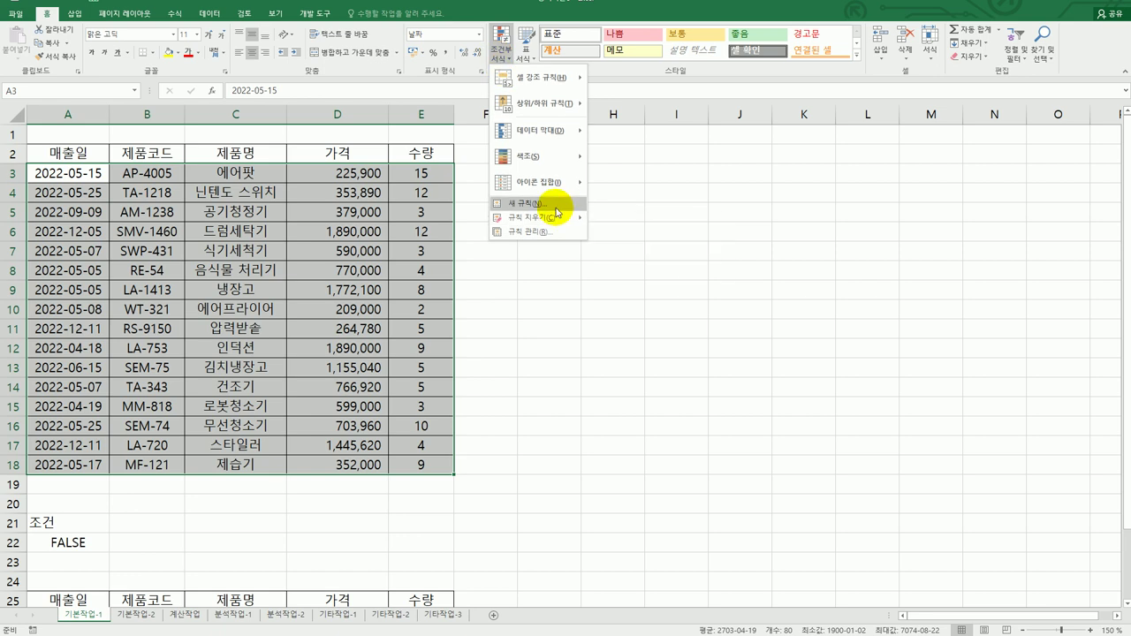
left_click(556, 203)
left_click(647, 340)
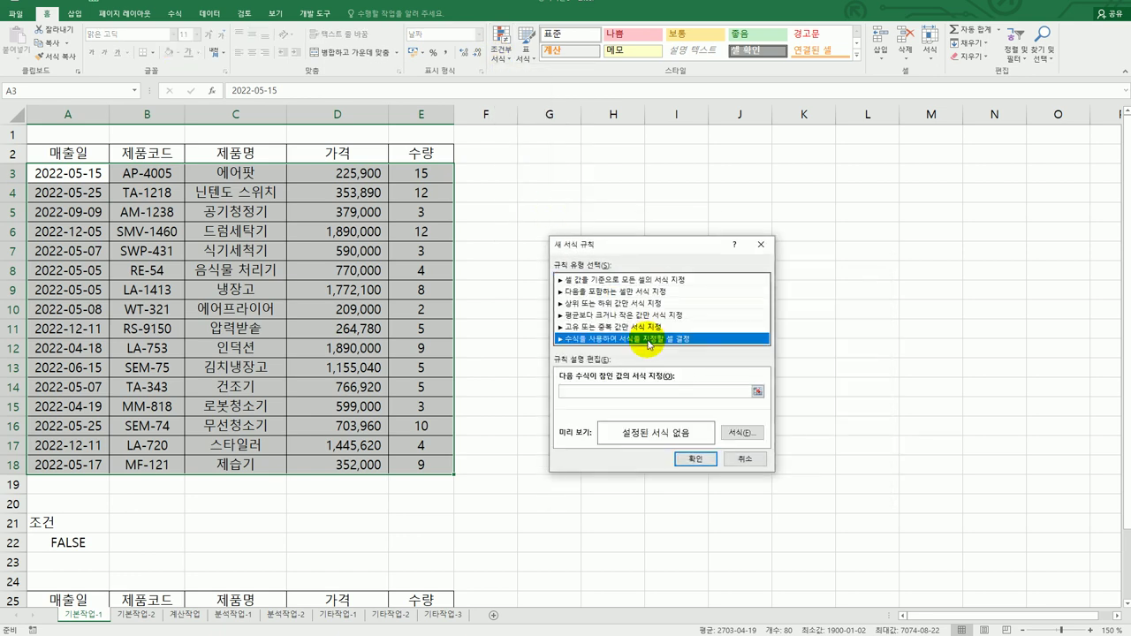
Begin the rule formula with =and(month($A3)=5, keeping only the column of the sales date reference absolute.
left_click(641, 391)
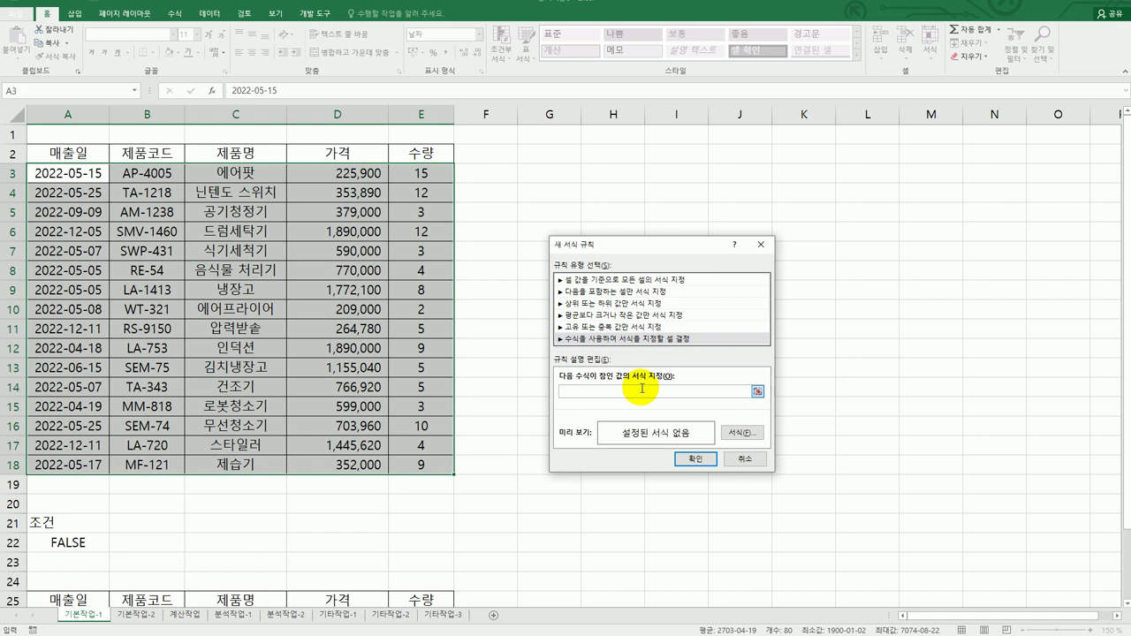
type("=and(month(")
left_click(100, 174)
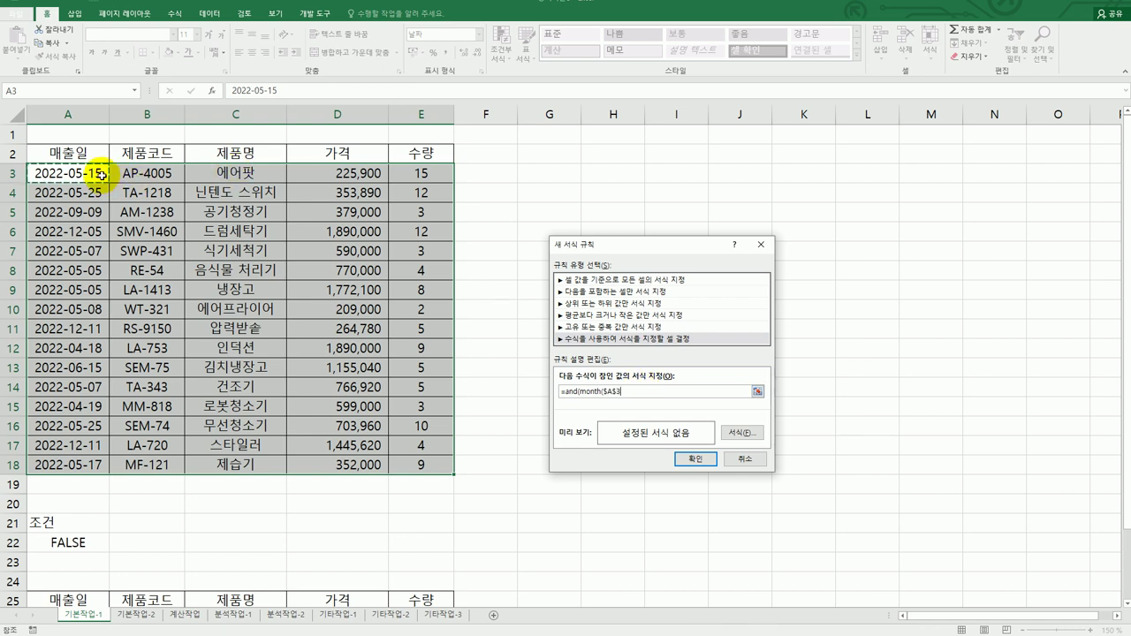
key("F4")
key("F4")
type(")=5,")
Complete the rule formula with the quantity conditions $E3>=6 and $E3<=12, keeping only the column absolute.
left_click(416, 175)
key("F4")
key("F4")
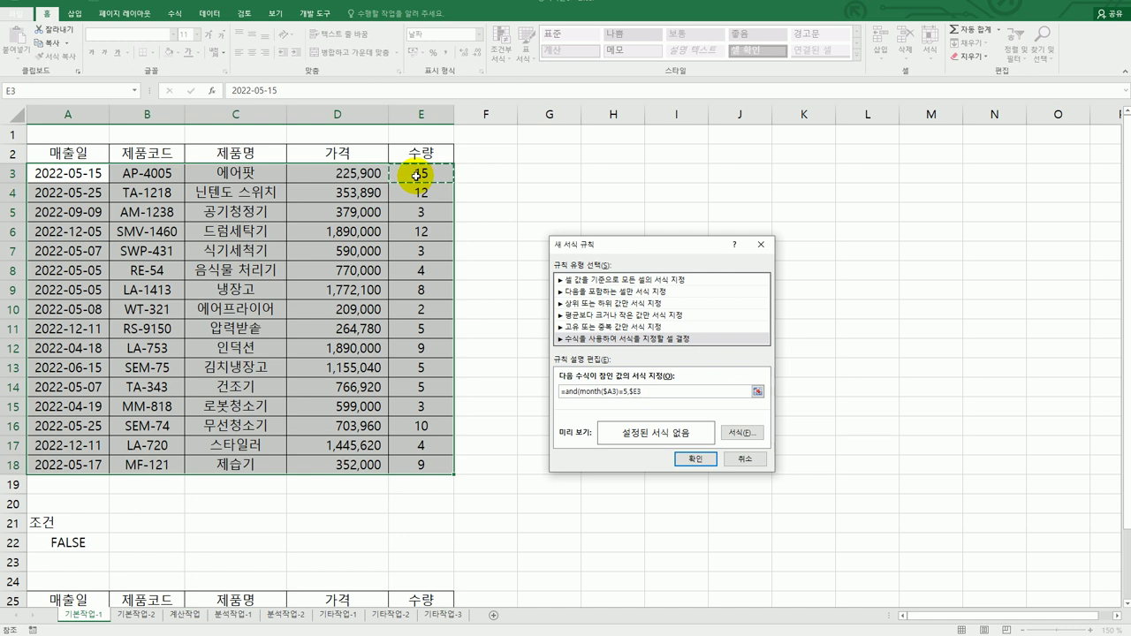
type(">=6,")
left_click(416, 175)
key("F4")
key("F4")
type("<=12")
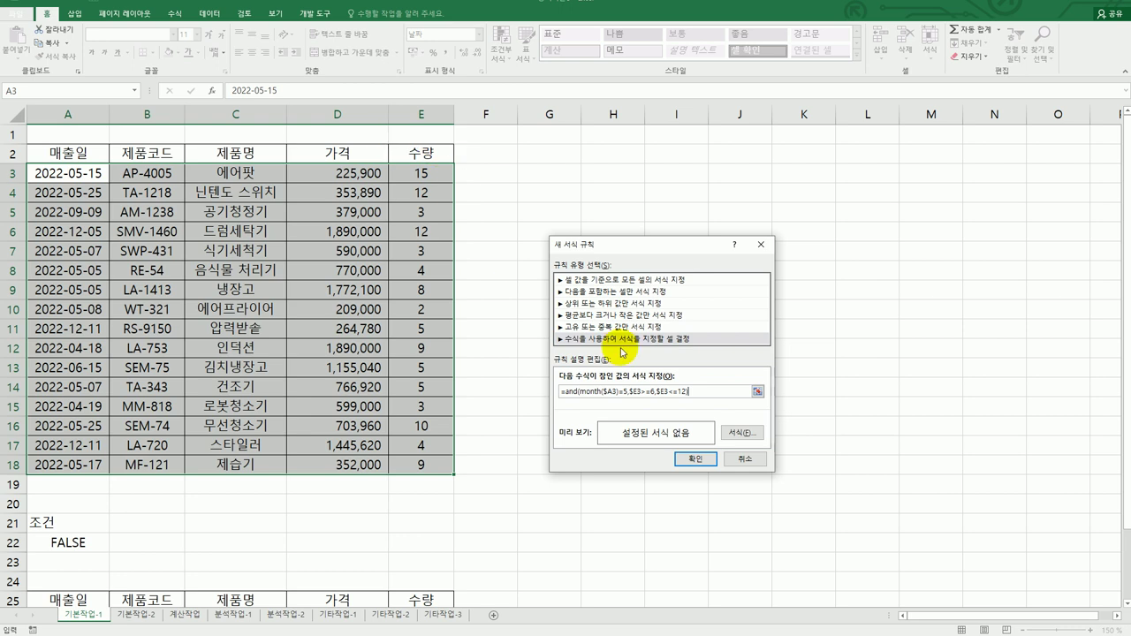
Give the rule a bold font in standard green, apply it to the table, and check the quantities of the highlighted rows.
left_click(752, 433)
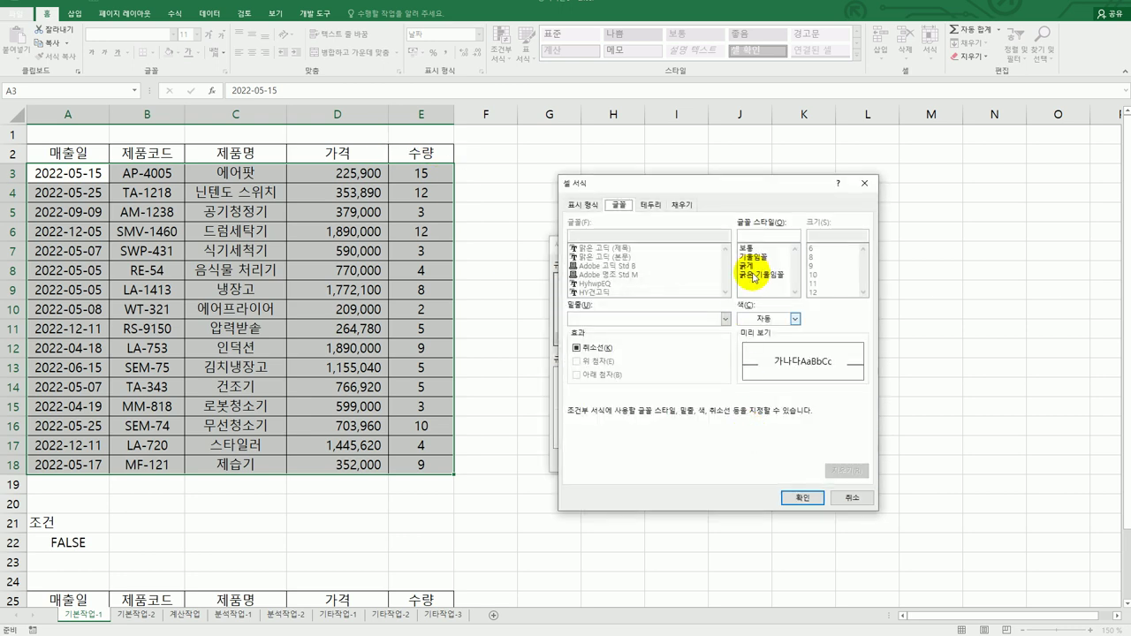
left_click(749, 265)
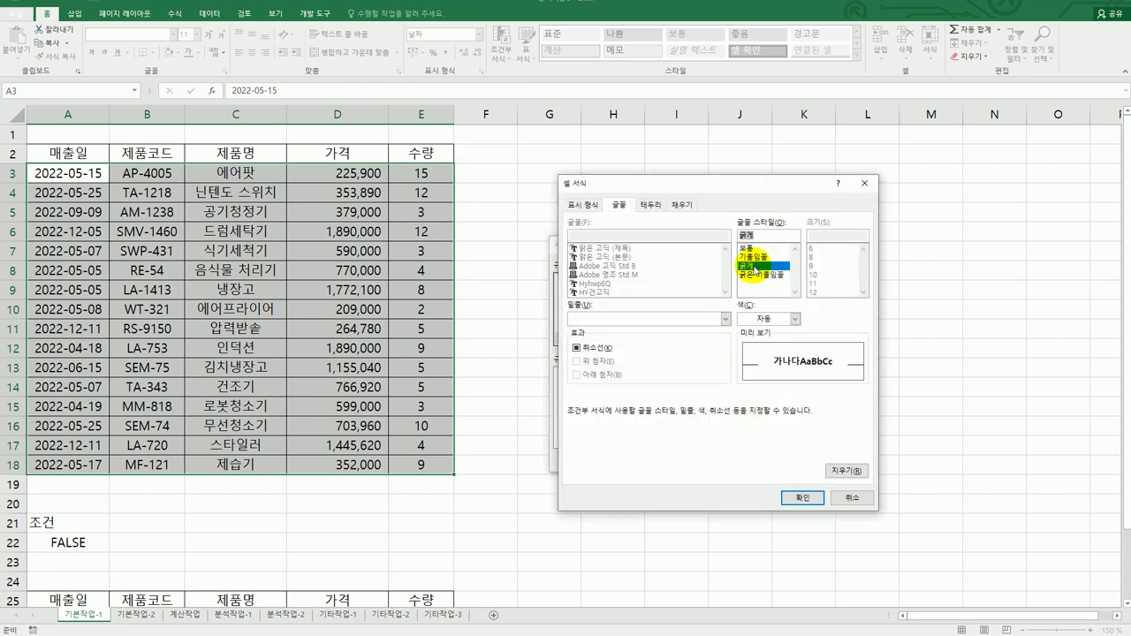
left_click(795, 320)
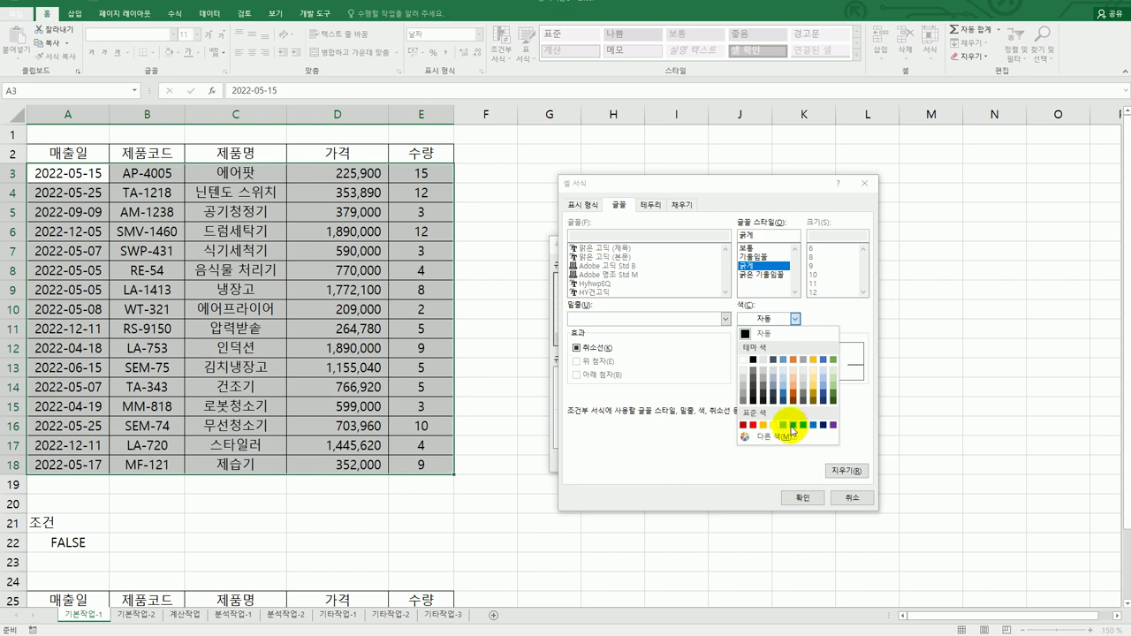
left_click(800, 500)
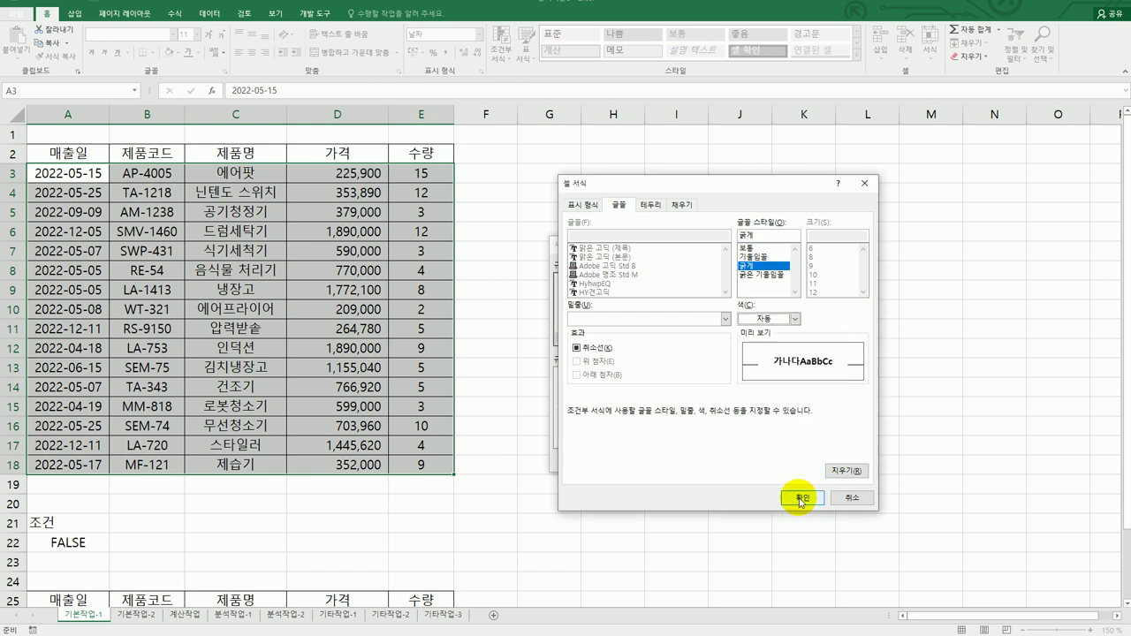
left_click(795, 318)
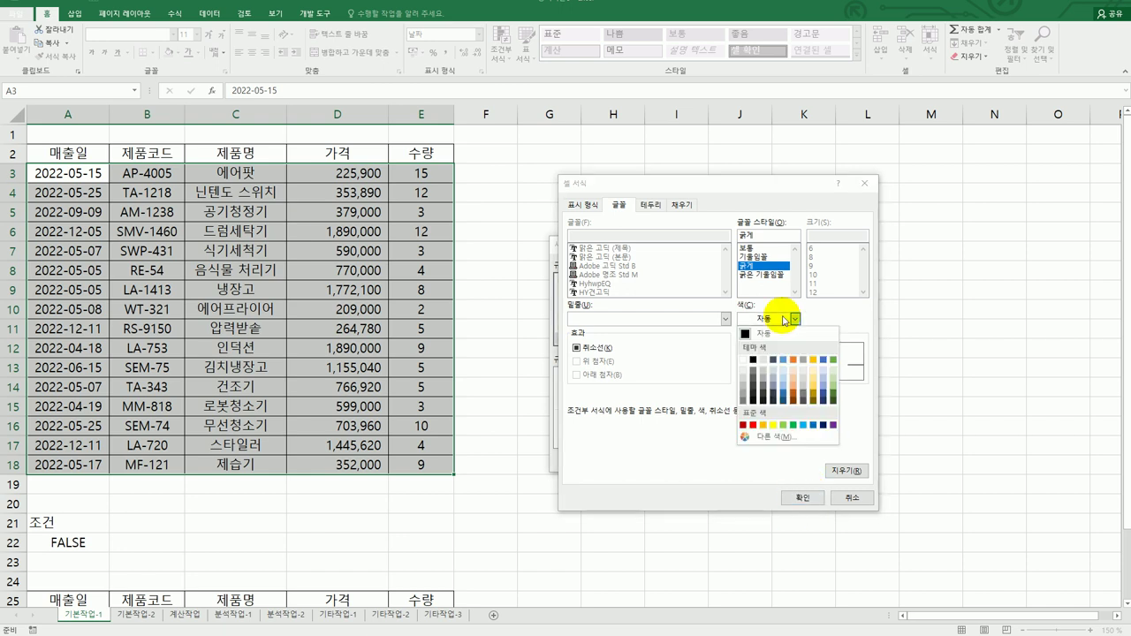
left_click(793, 427)
left_click(799, 497)
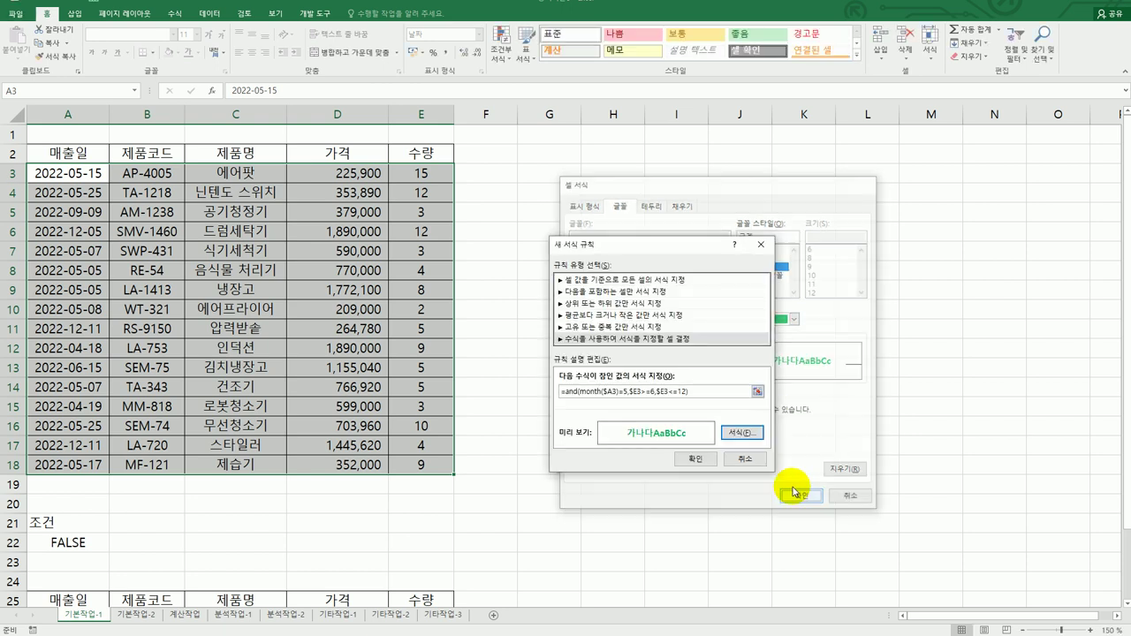
left_click(704, 460)
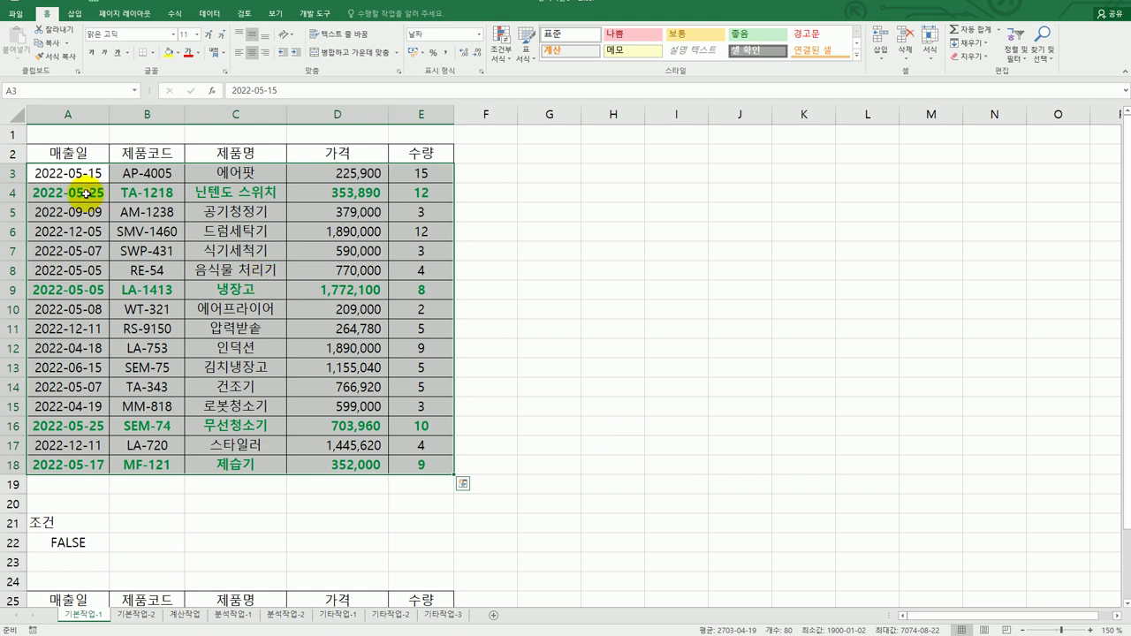
left_click(430, 283)
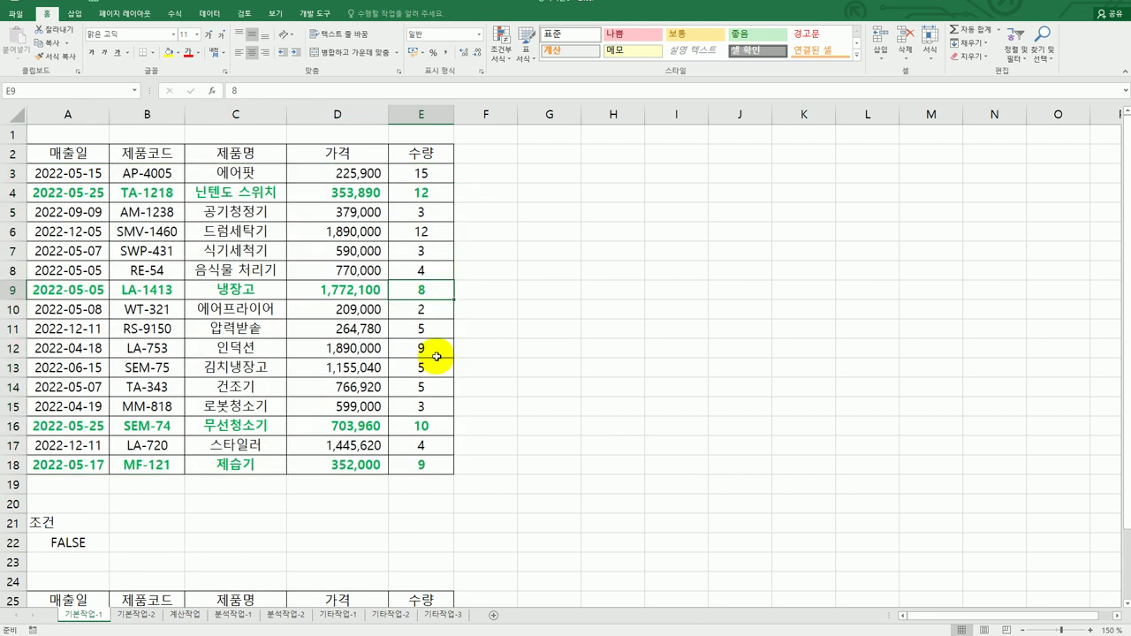
left_click(435, 425)
left_click(439, 471)
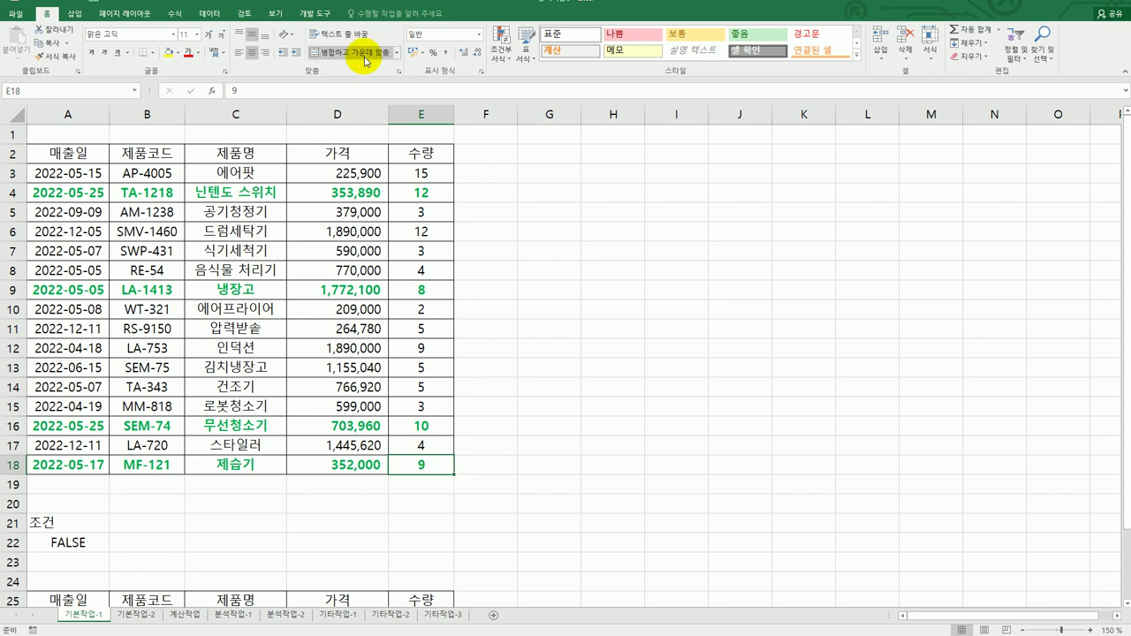
Check the exam instructions, go to the 기본작업-2 sheet and remove the cell lock from all of its cells.
key("alt+Tab")
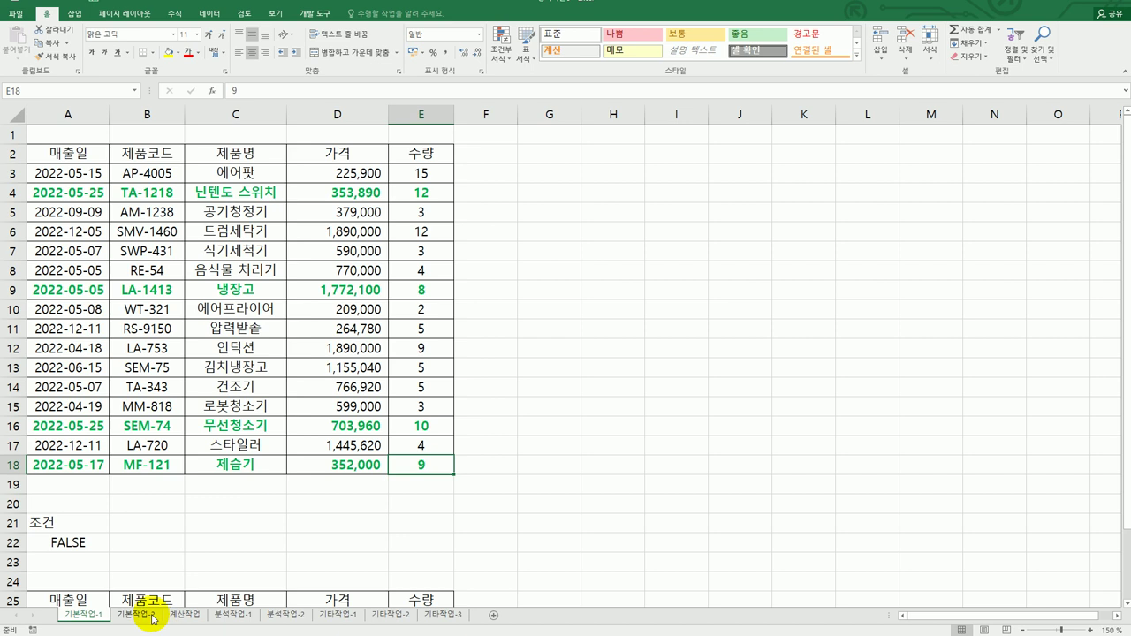
left_click(150, 616)
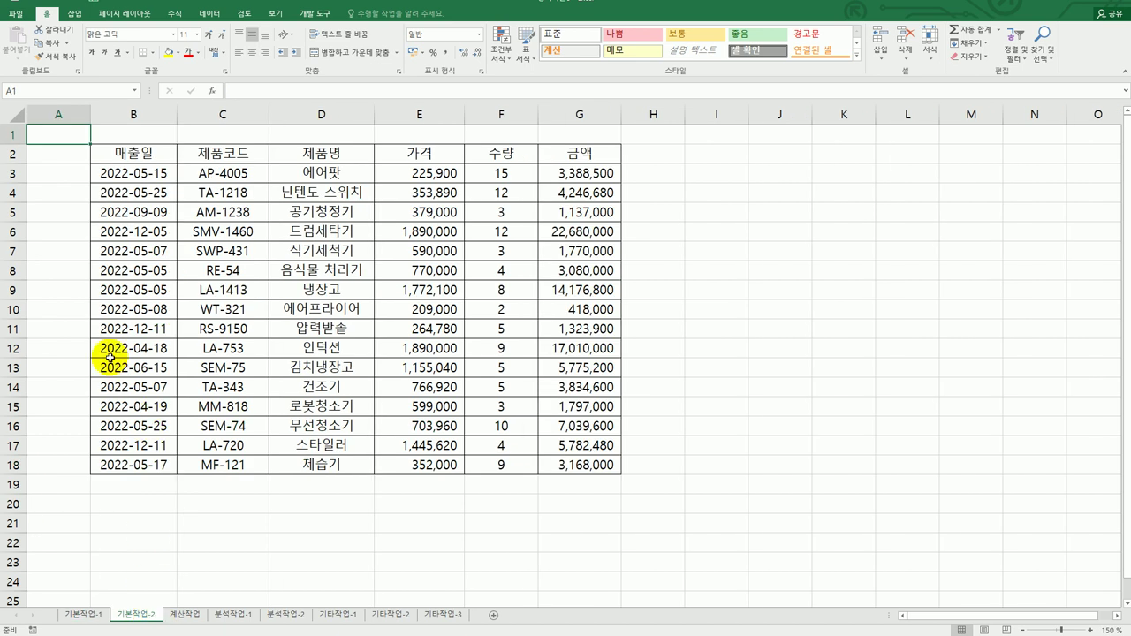
left_click(10, 117)
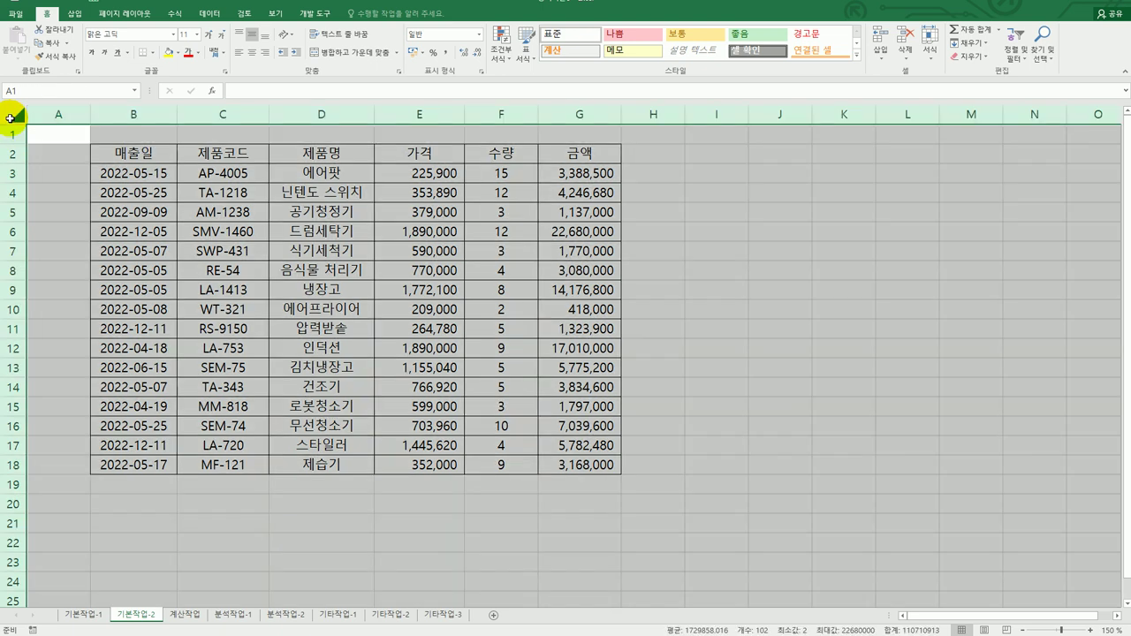
right_click(145, 156)
left_click(190, 284)
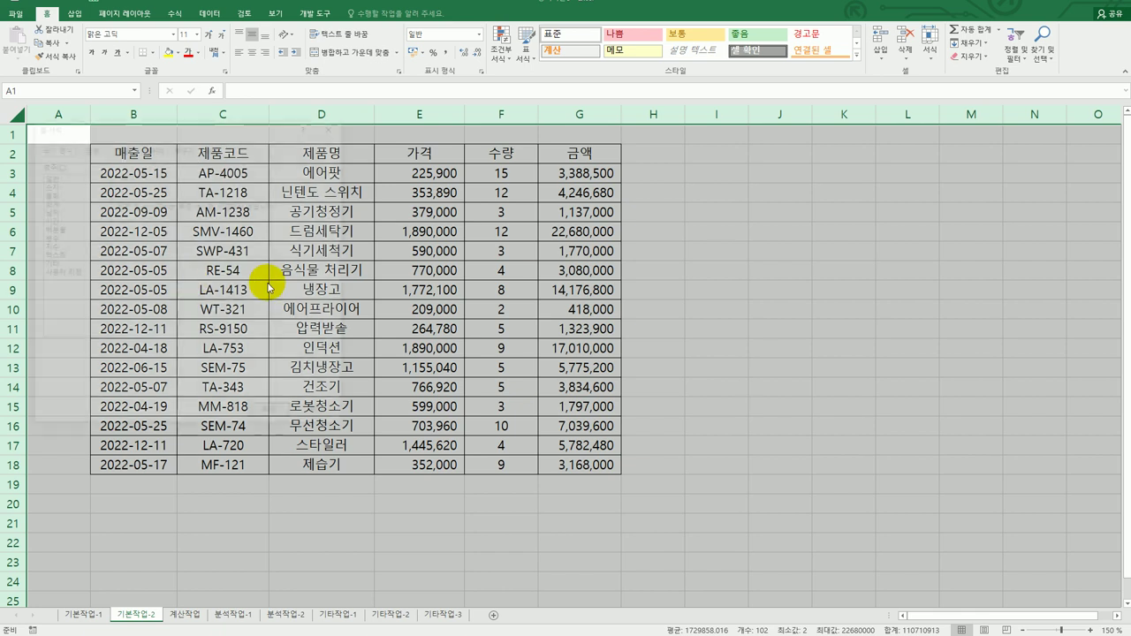
left_click_drag(206, 121, 840, 184)
left_click(850, 205)
left_click(674, 224)
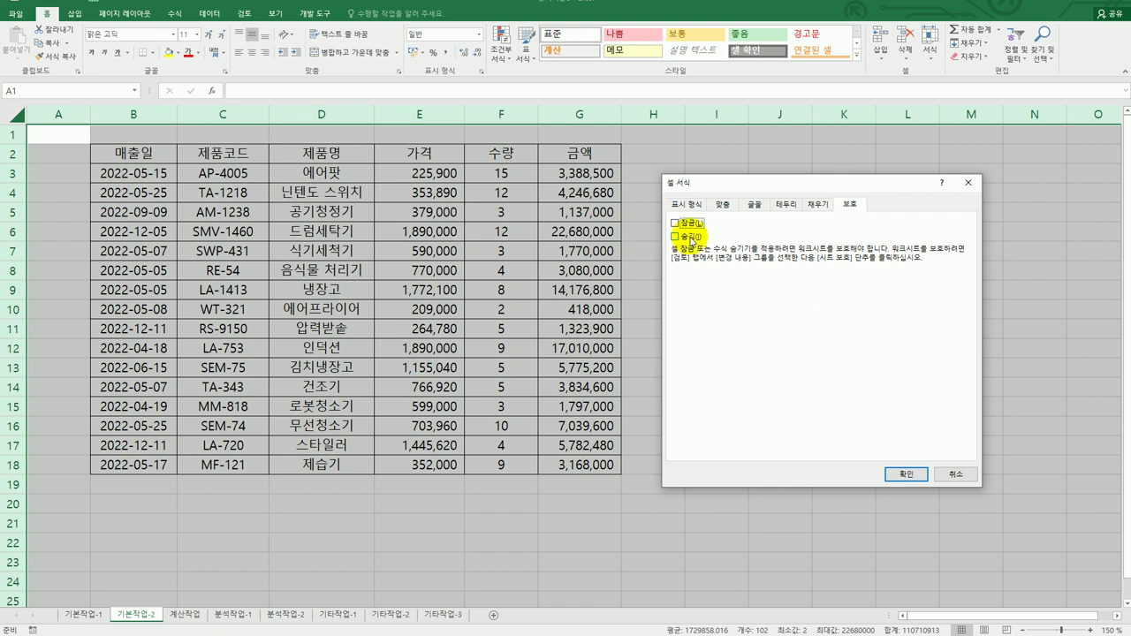
left_click(906, 476)
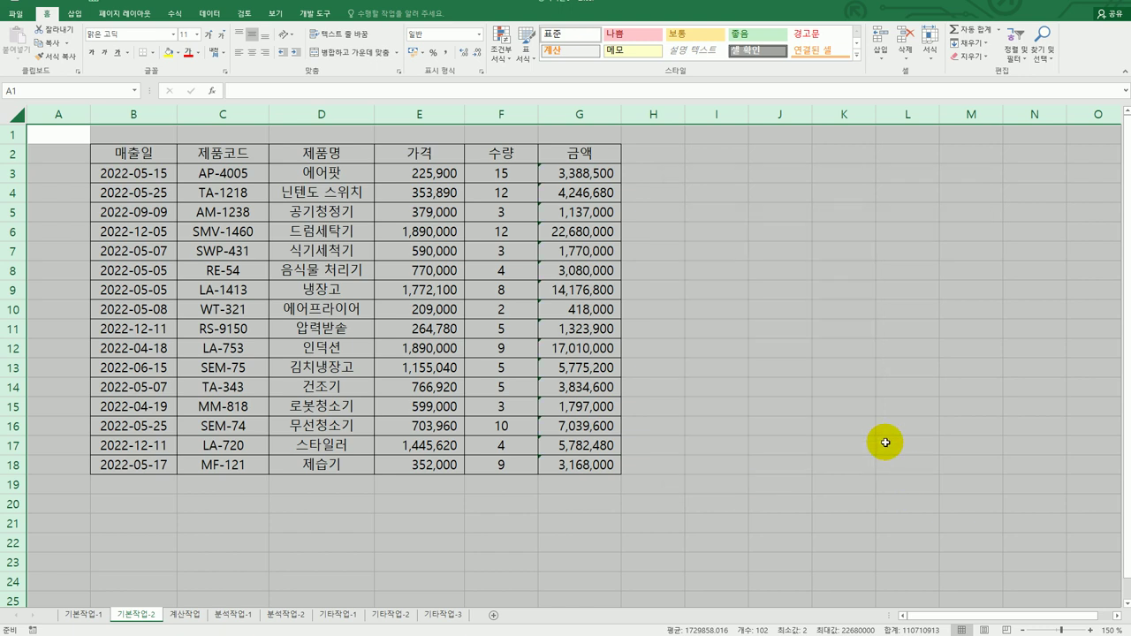
left_click(880, 442)
Turn on cell locking and formula hiding for the amount cells G3:G18.
left_click_drag(599, 173, 592, 461)
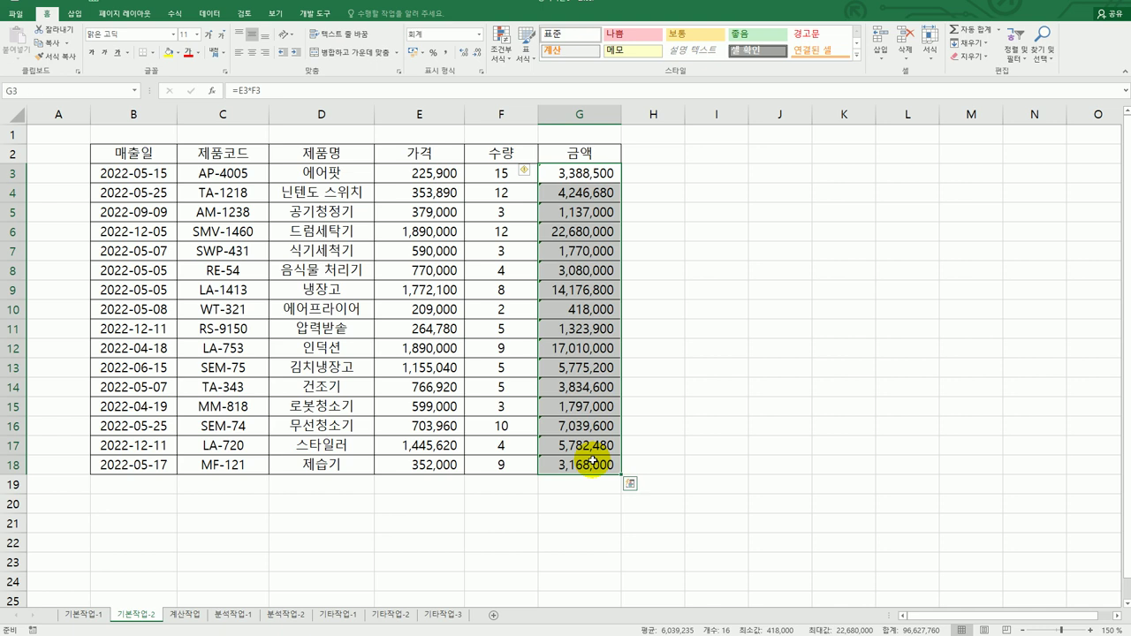
right_click(573, 282)
left_click(659, 481)
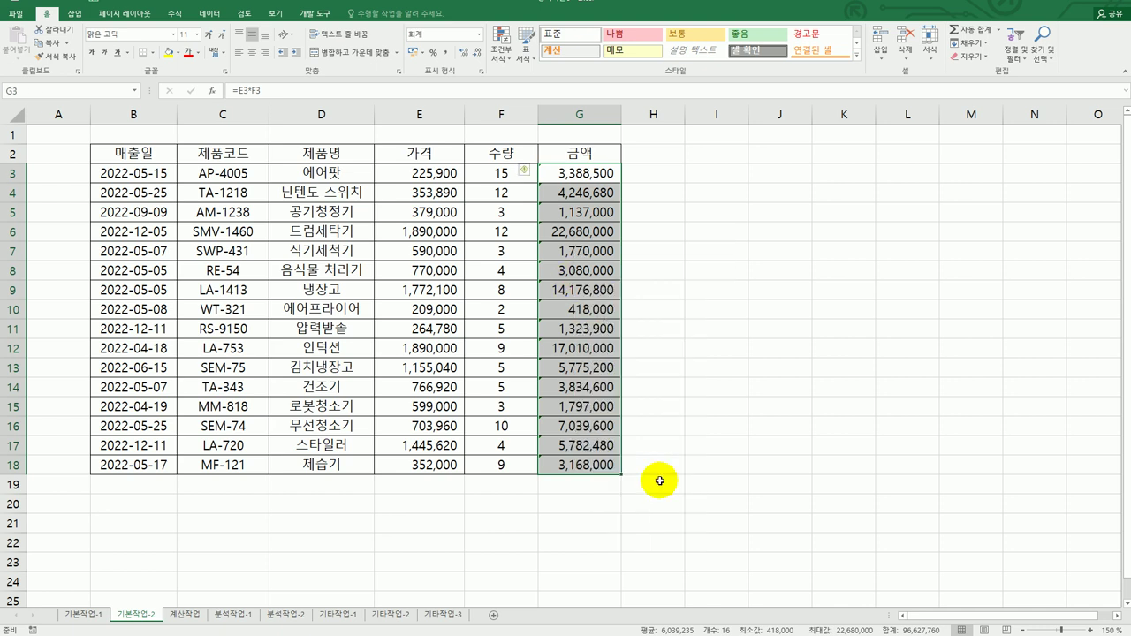
left_click_drag(698, 318, 844, 190)
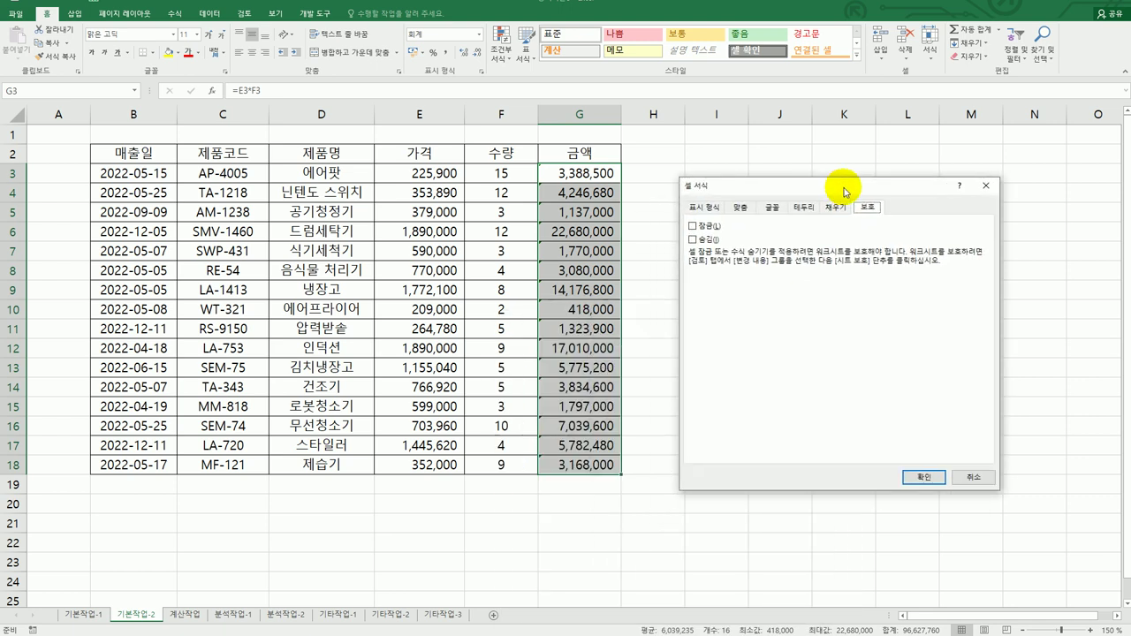
left_click(693, 226)
left_click(694, 239)
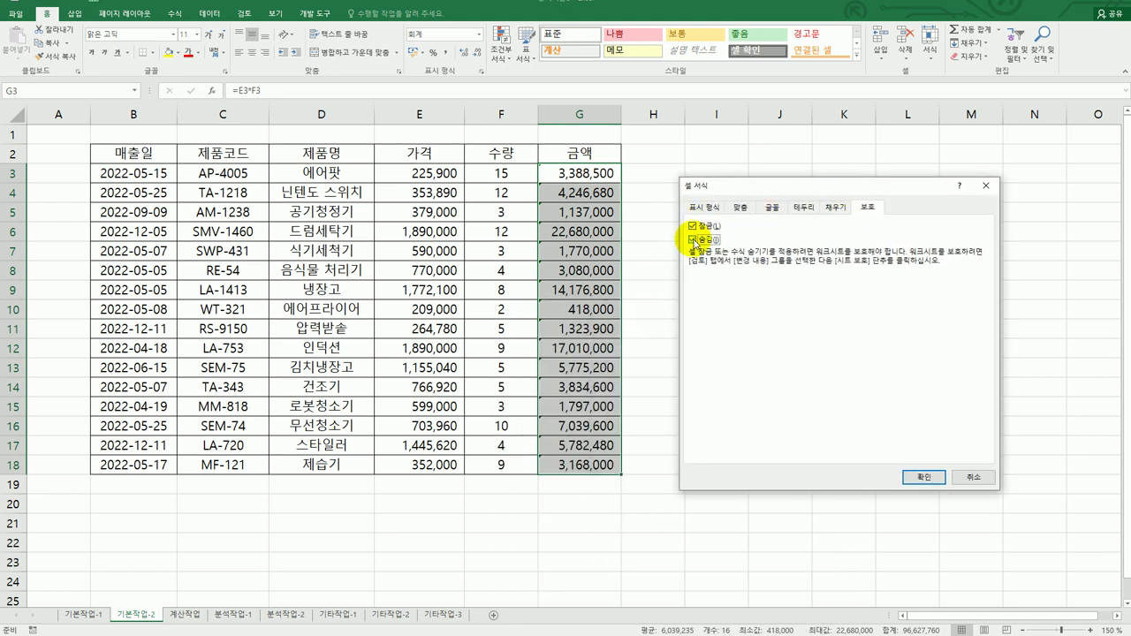
left_click(924, 477)
left_click(601, 465)
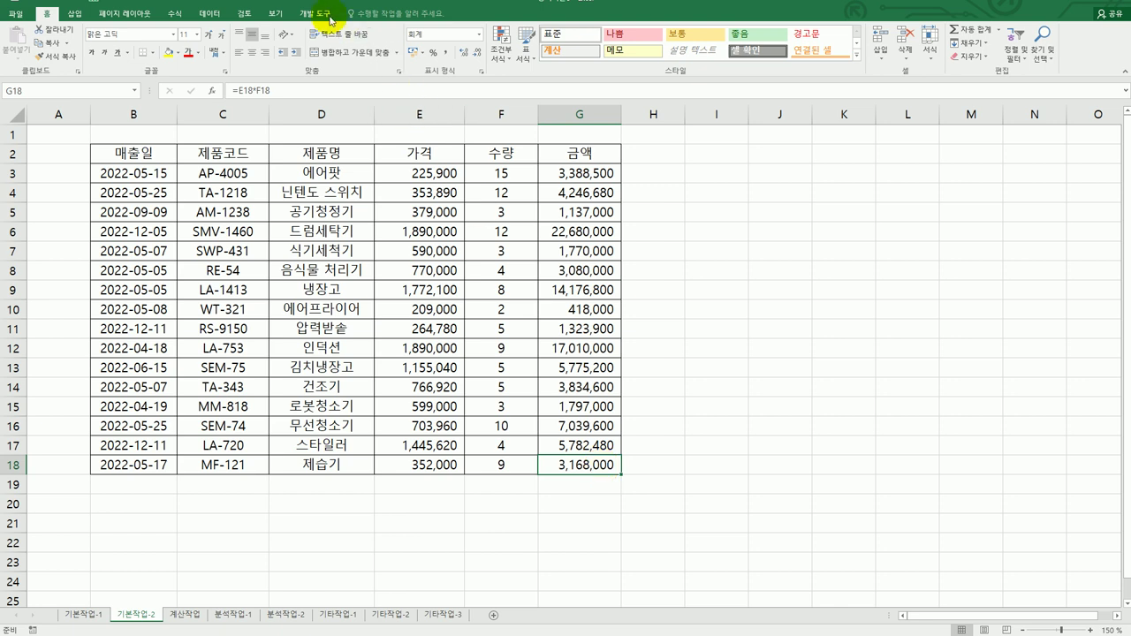
Protect the sheet without a password, allowing selection of locked and unlocked cells and cell formatting.
left_click(254, 16)
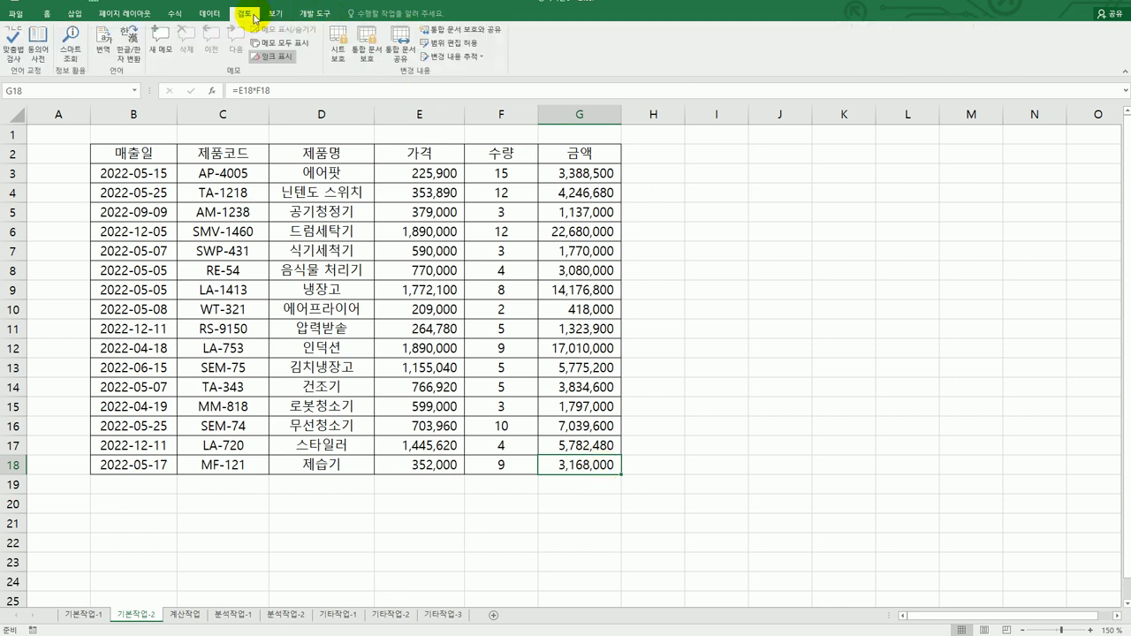
left_click(338, 45)
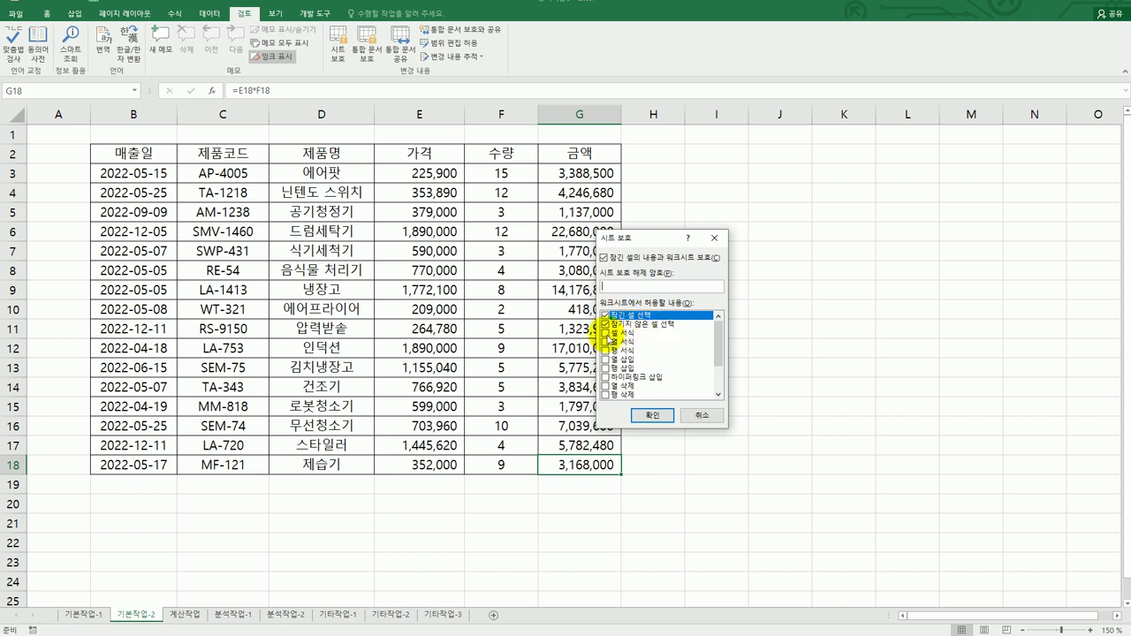
left_click(606, 334)
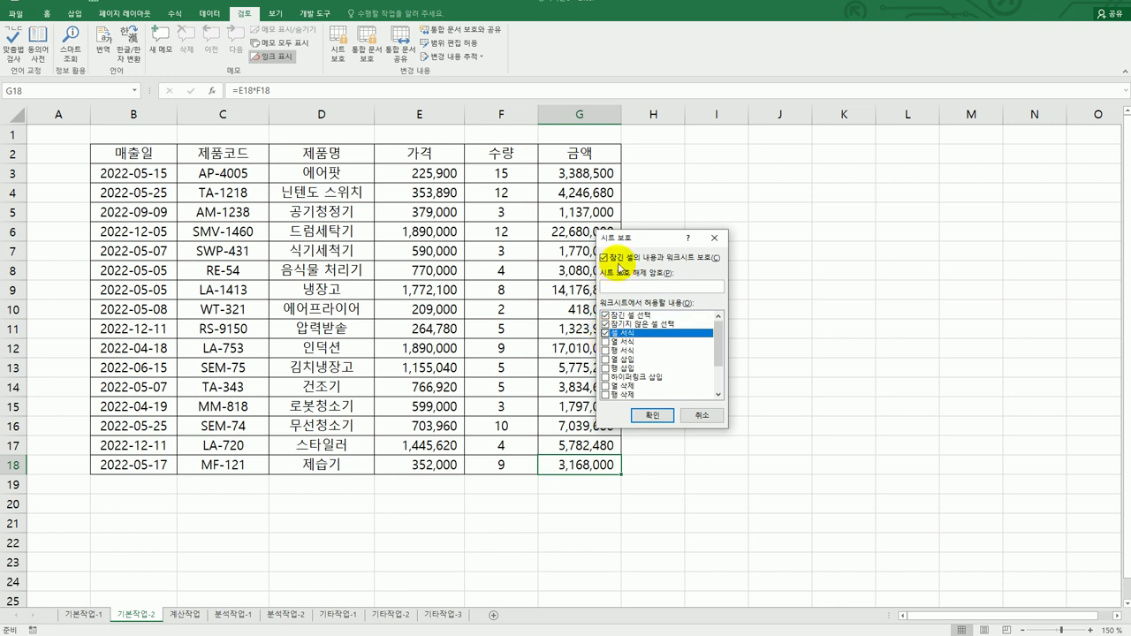
left_click(653, 417)
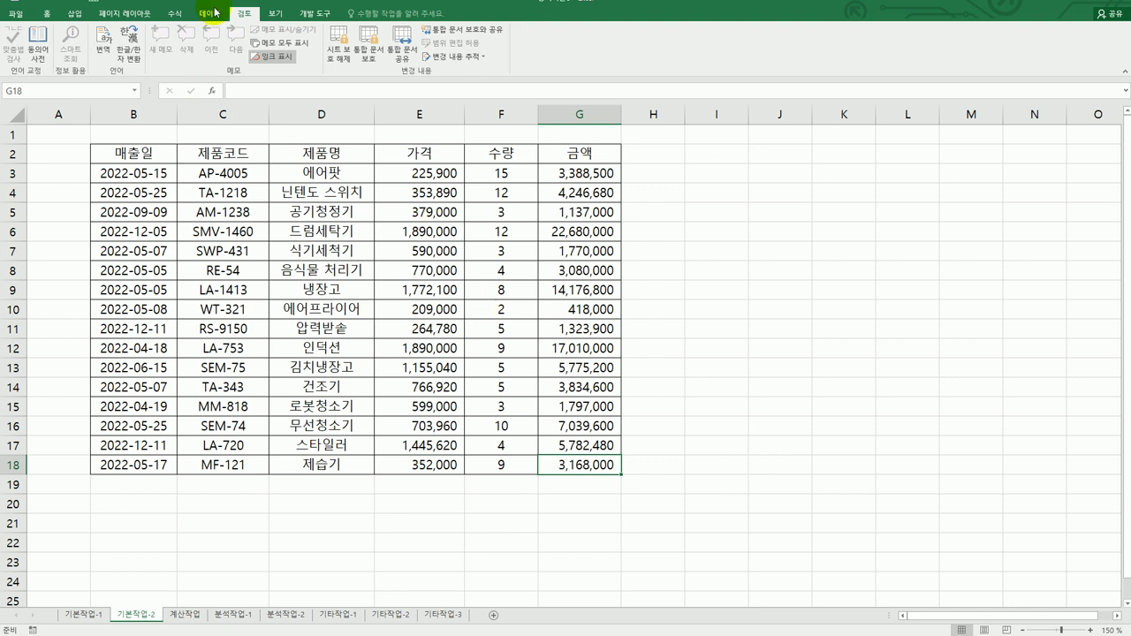
Show the sheet in Page Break Preview at 100% zoom and adjust the page boundaries so only B2:G18 prints on one page.
left_click(273, 16)
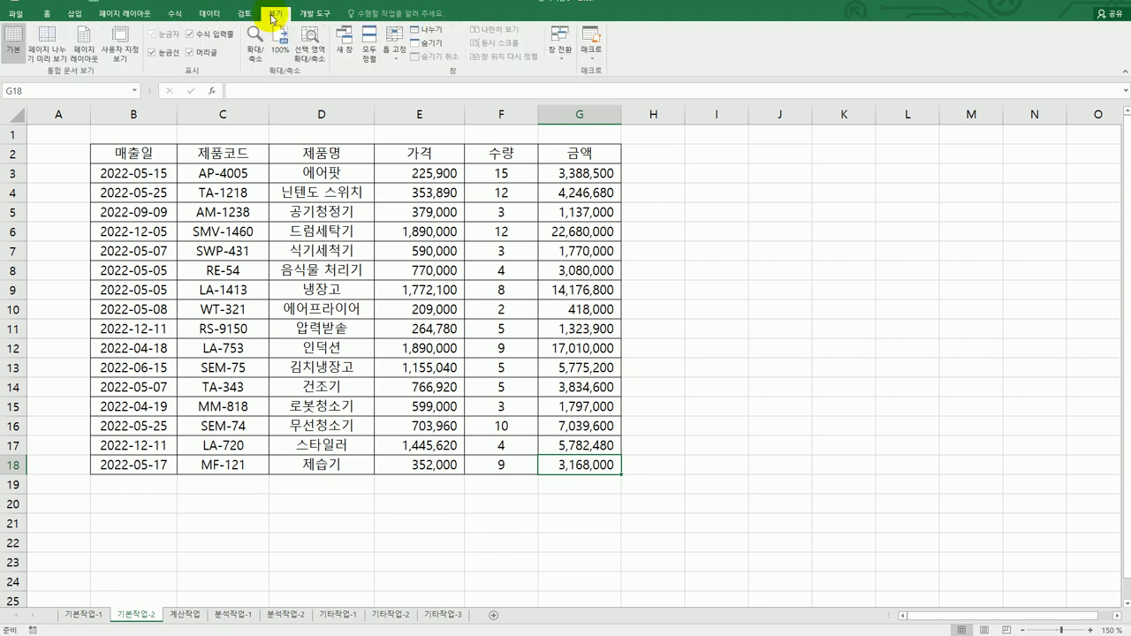
left_click(49, 61)
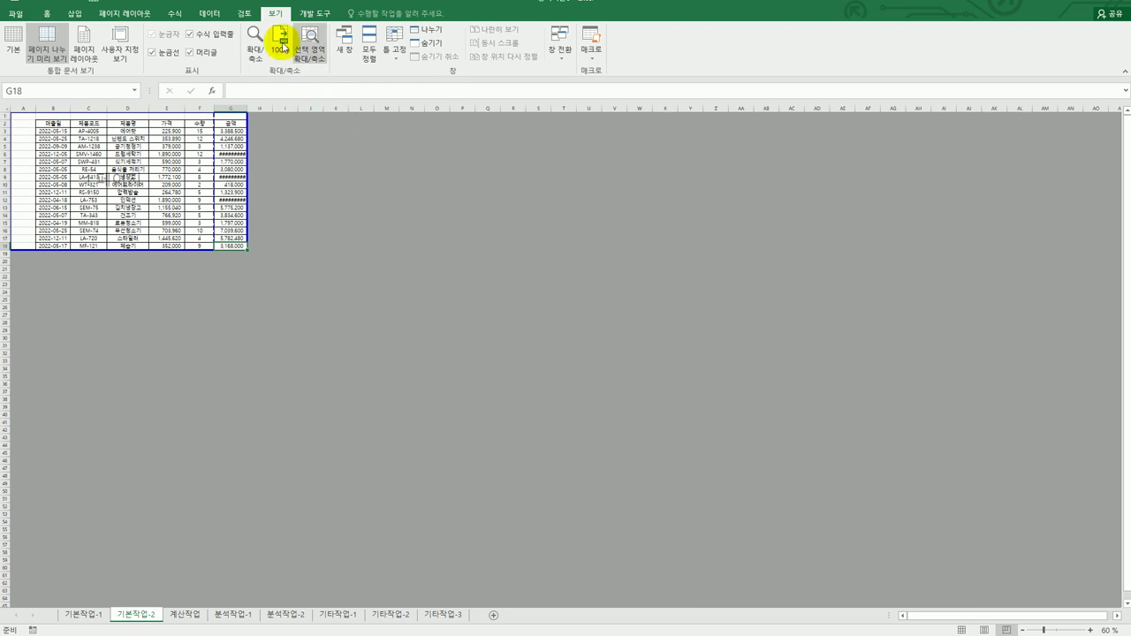
left_click(280, 55)
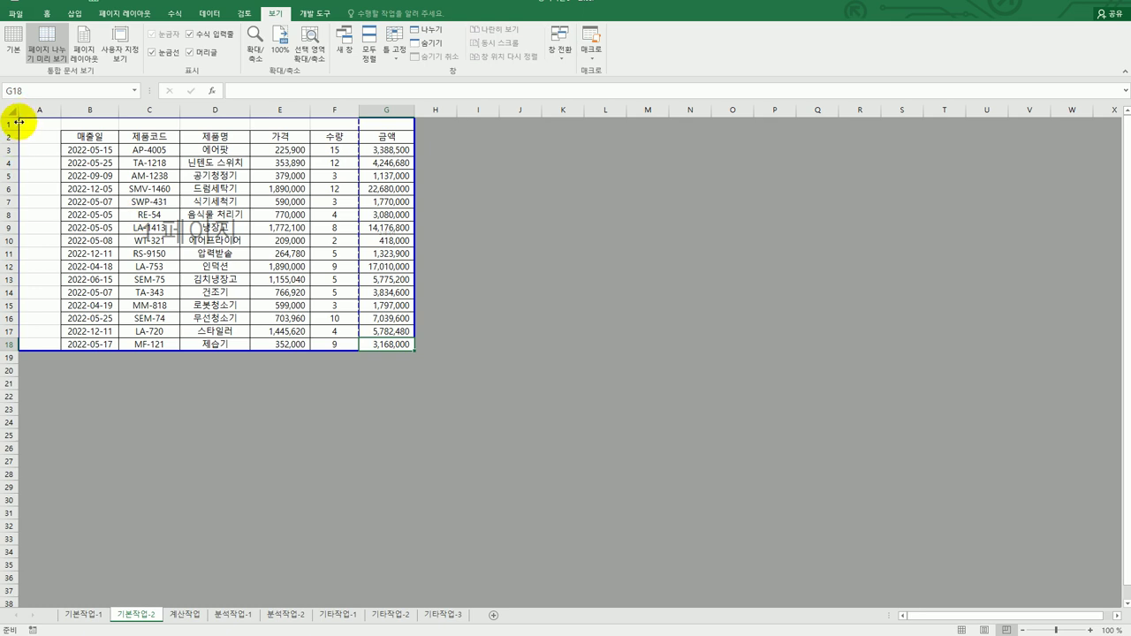
mouse_move(20, 122)
left_mouse_down()
mouse_move(50, 142)
mouse_move(56, 127)
left_mouse_up()
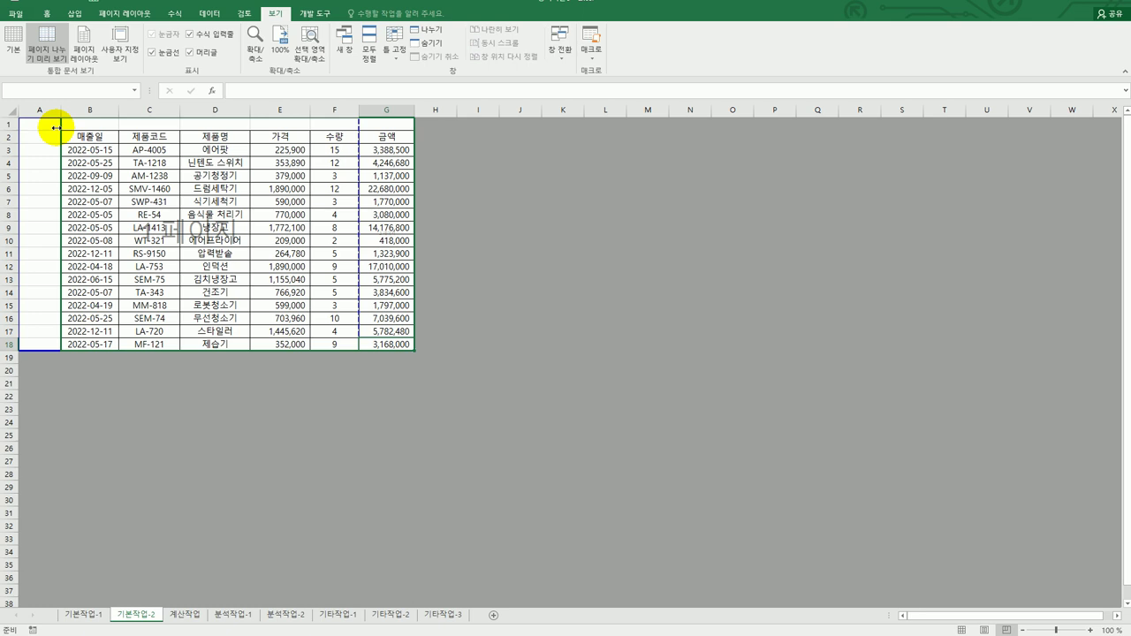
left_click_drag(56, 128, 60, 124)
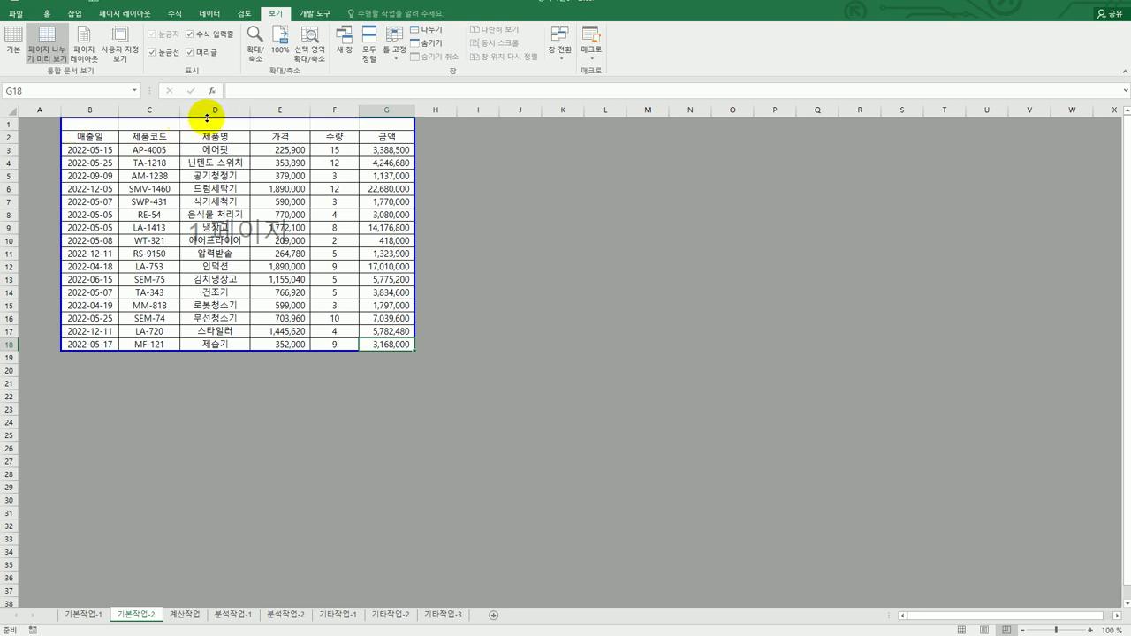
left_click_drag(204, 117, 204, 129)
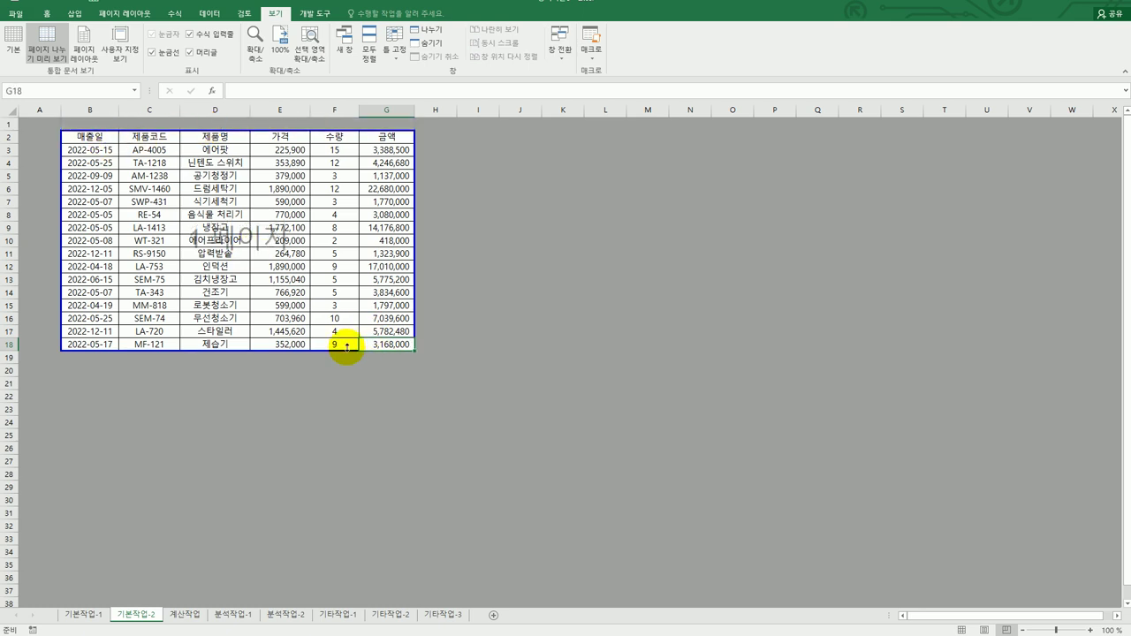
left_click(526, 385)
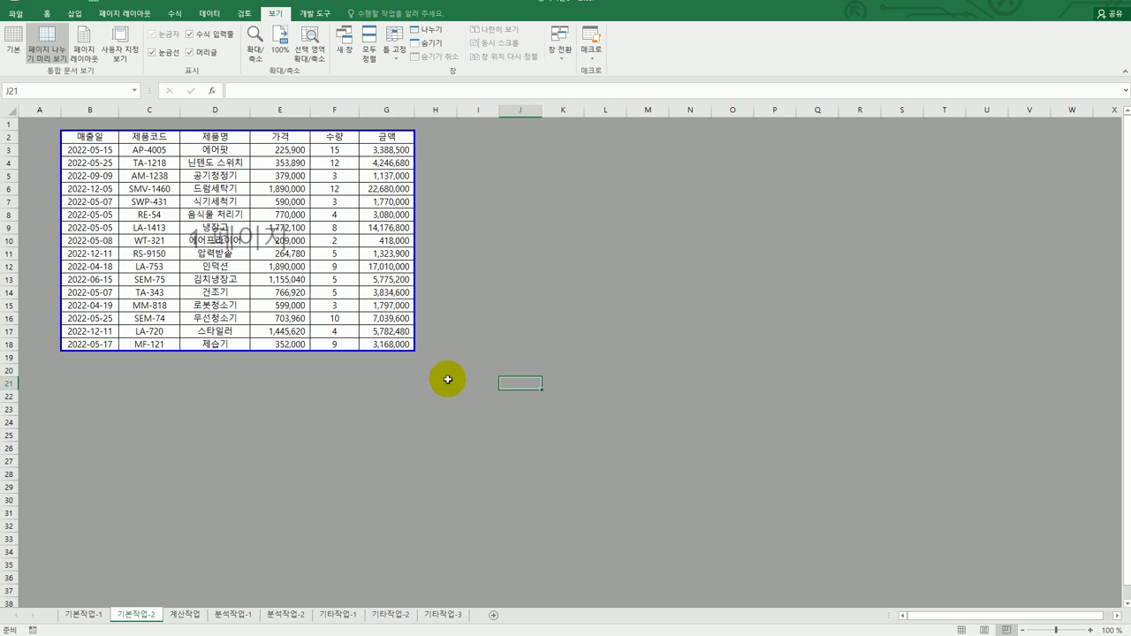
Read the 문제 2 계산작업 instructions in the exam document, then return to Excel and open the 계산작업 sheet.
key("alt+Tab")
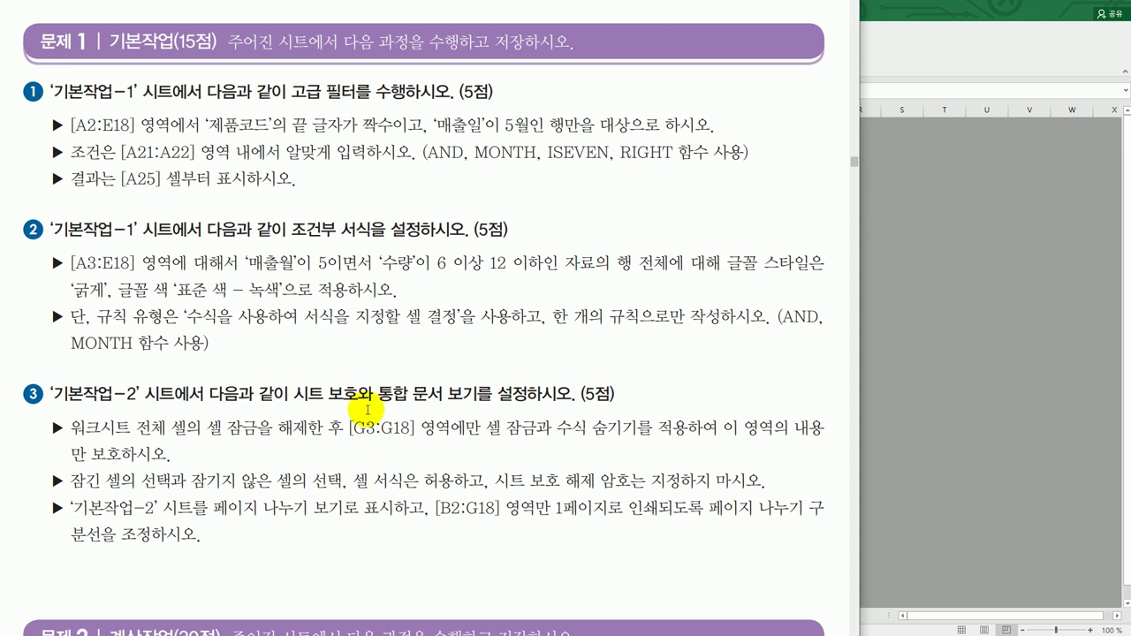
scroll(367, 409, "down", 5)
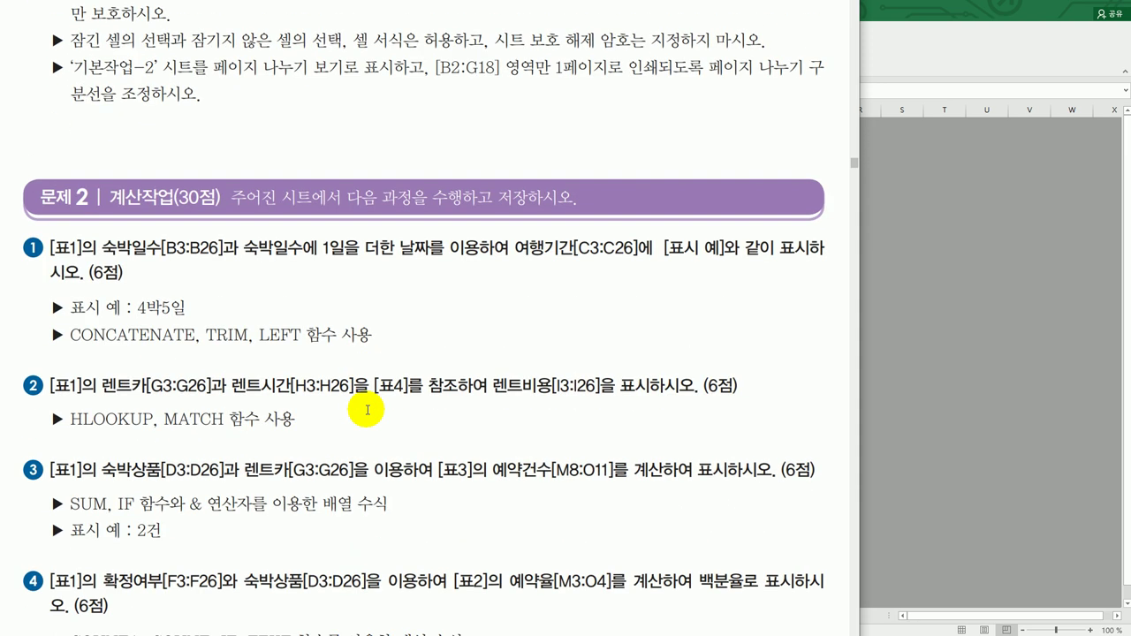
scroll(367, 410, "down", 1)
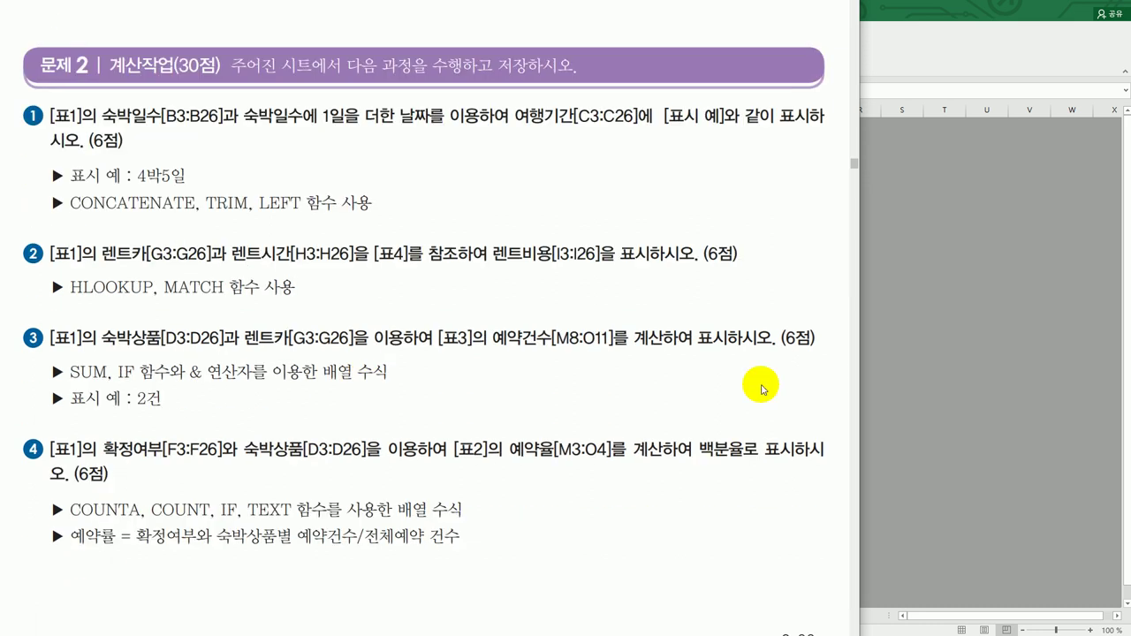
left_click(884, 408)
left_click(186, 616)
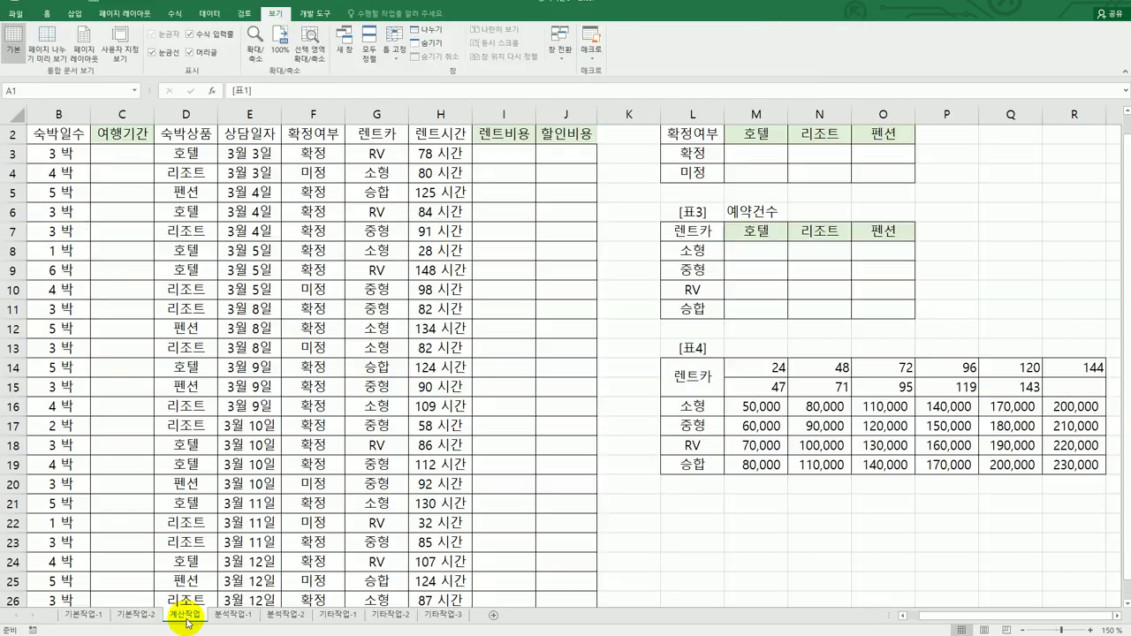
Read the 여행기간 instructions in the exam document, return to Excel and inspect the 숙박일수 text in B3 for extra spaces.
left_click(137, 153)
key("alt+Tab")
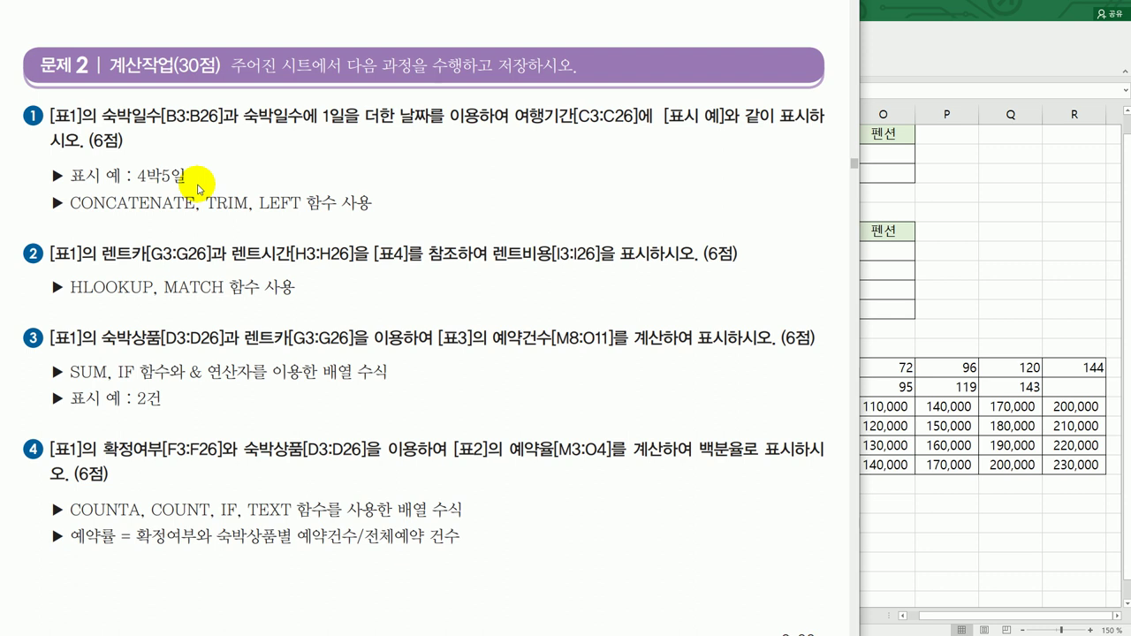
left_click(946, 239)
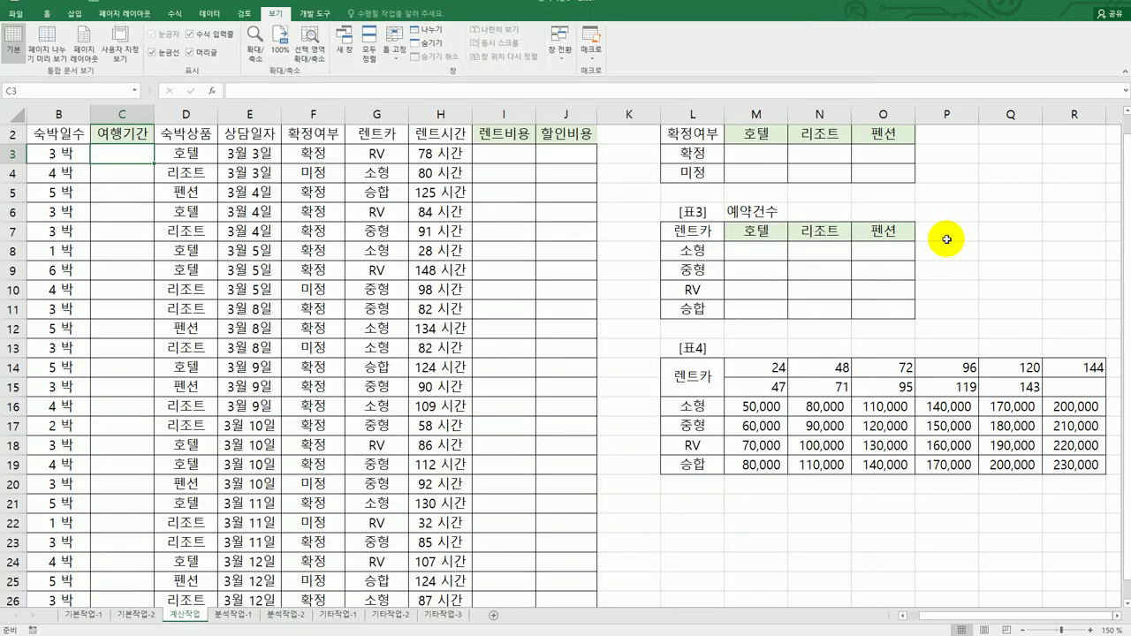
left_click(74, 154)
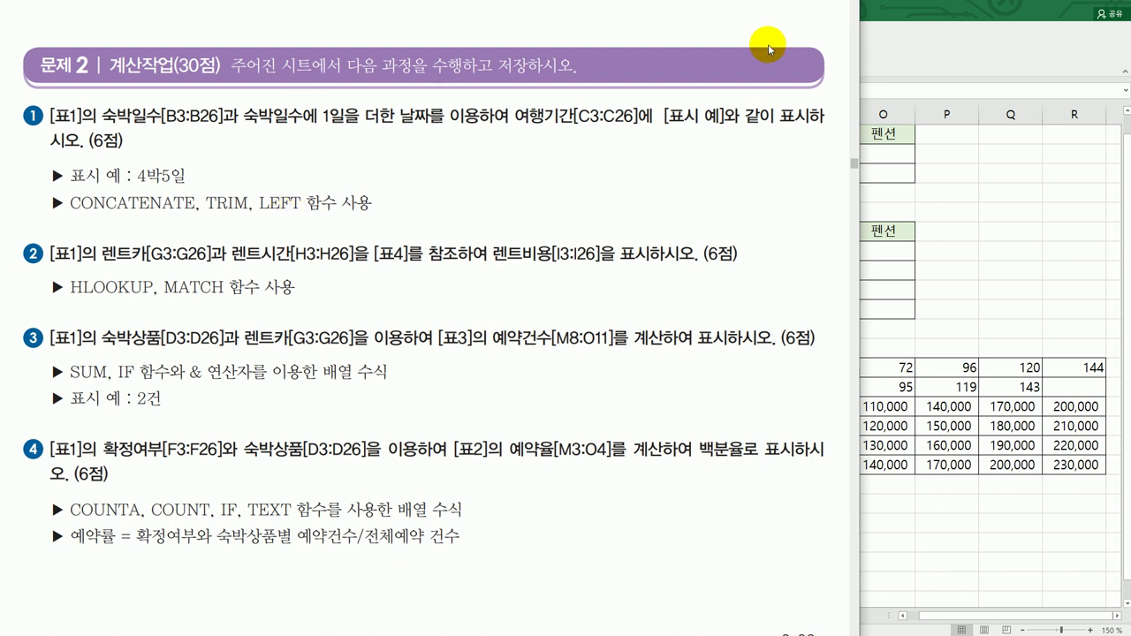
left_click(955, 50)
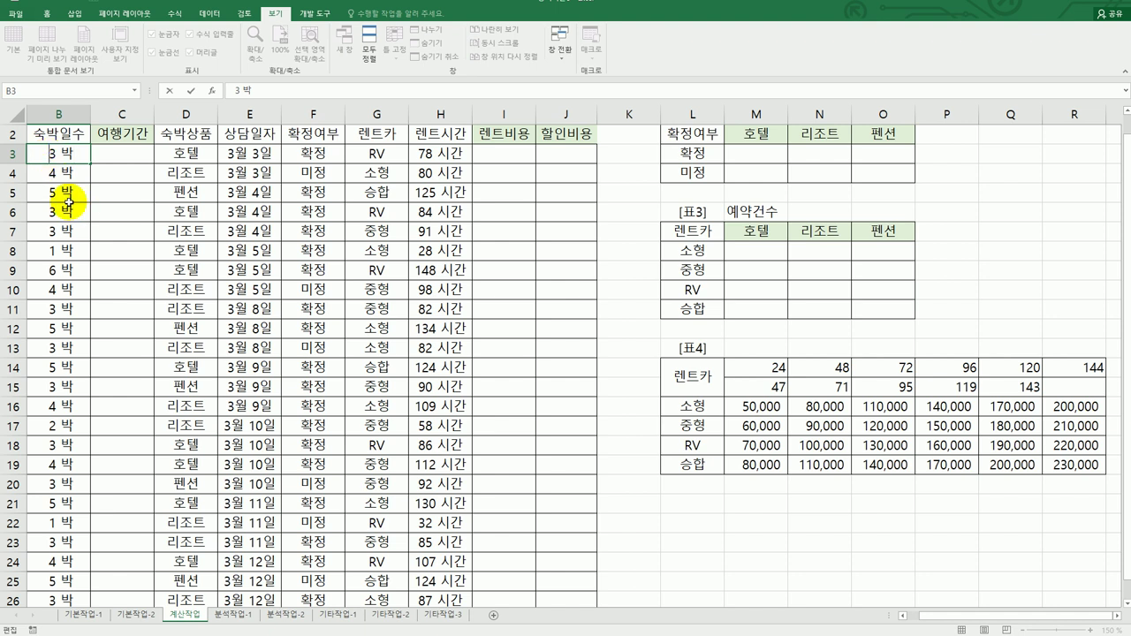
left_click(58, 187)
double_click(44, 152)
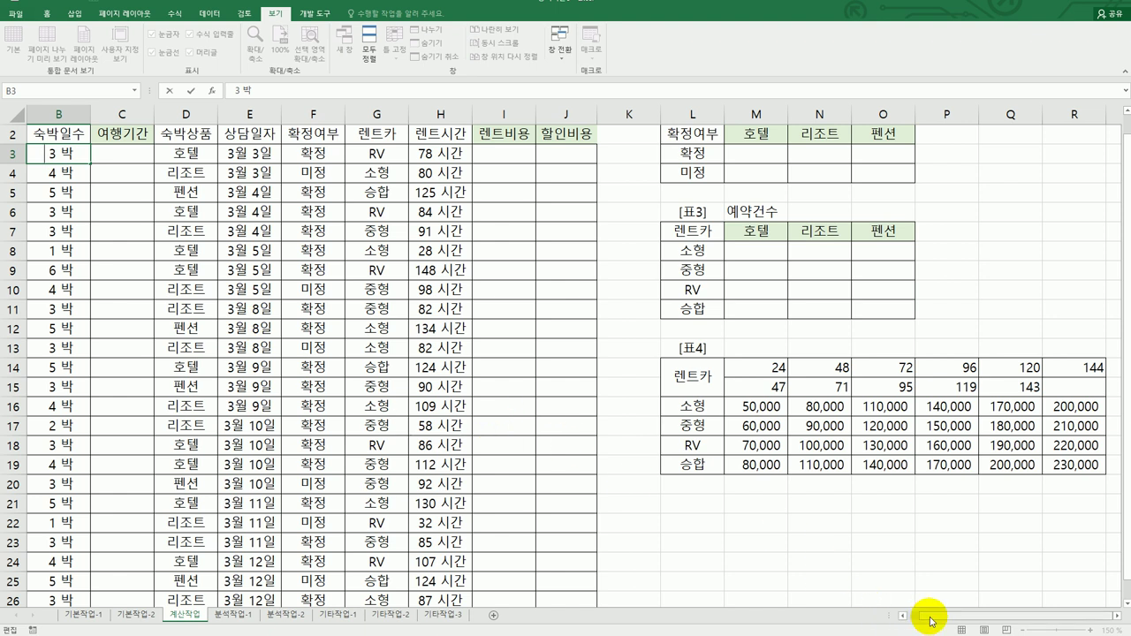
left_click_drag(927, 616, 915, 619)
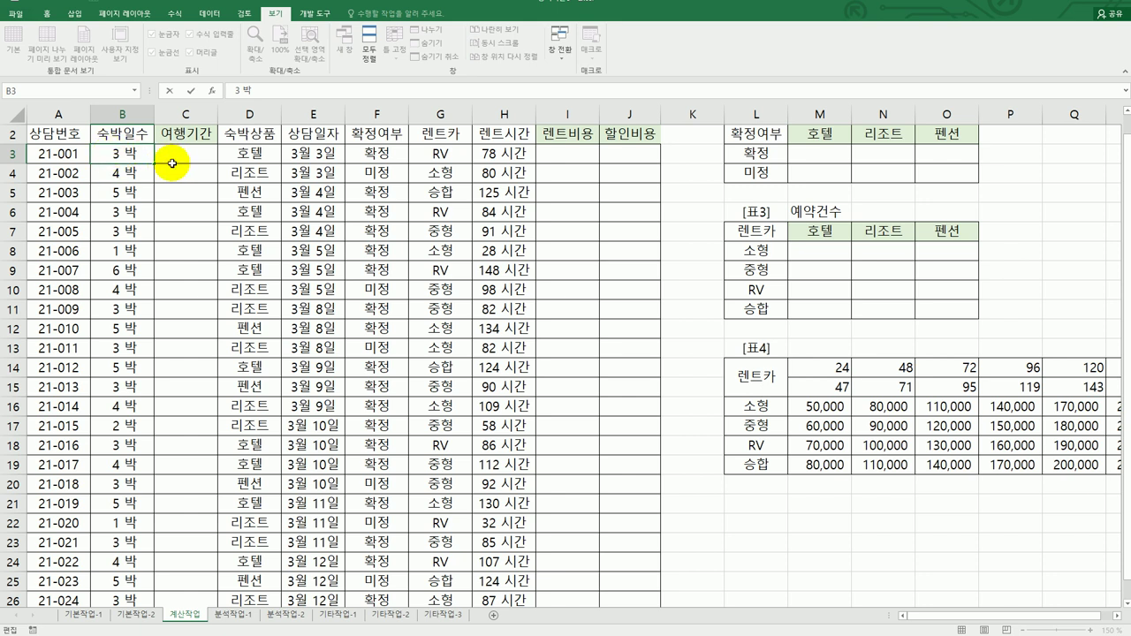
left_click(108, 153)
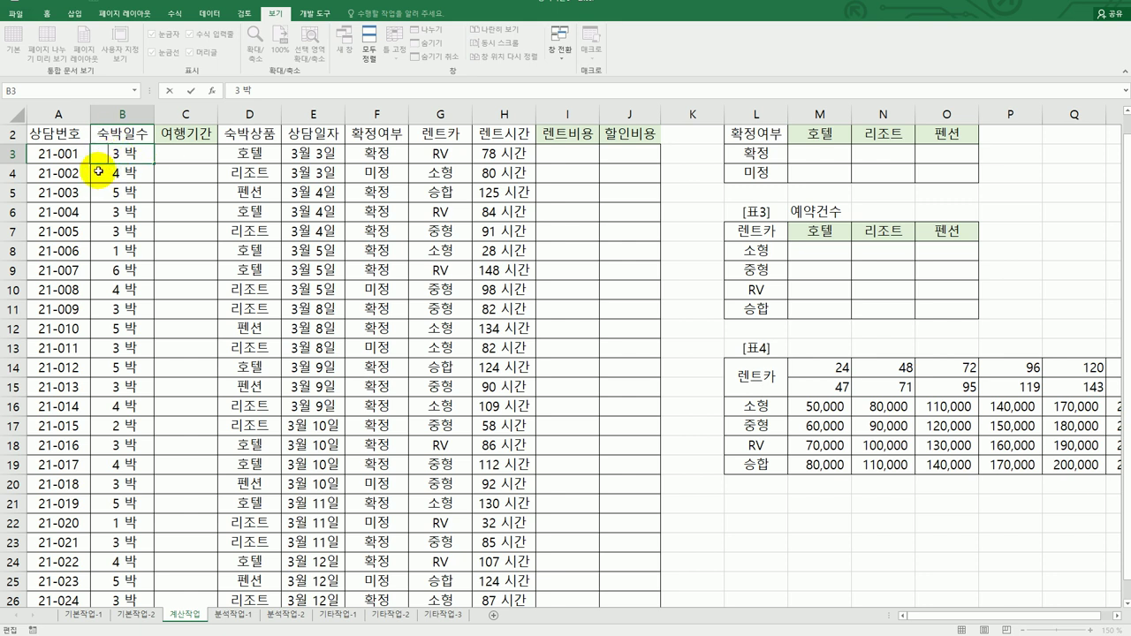
Enter =LEFT(B3,1) in the 여행기간 cell C3 and fill it down to C26.
left_click(163, 155)
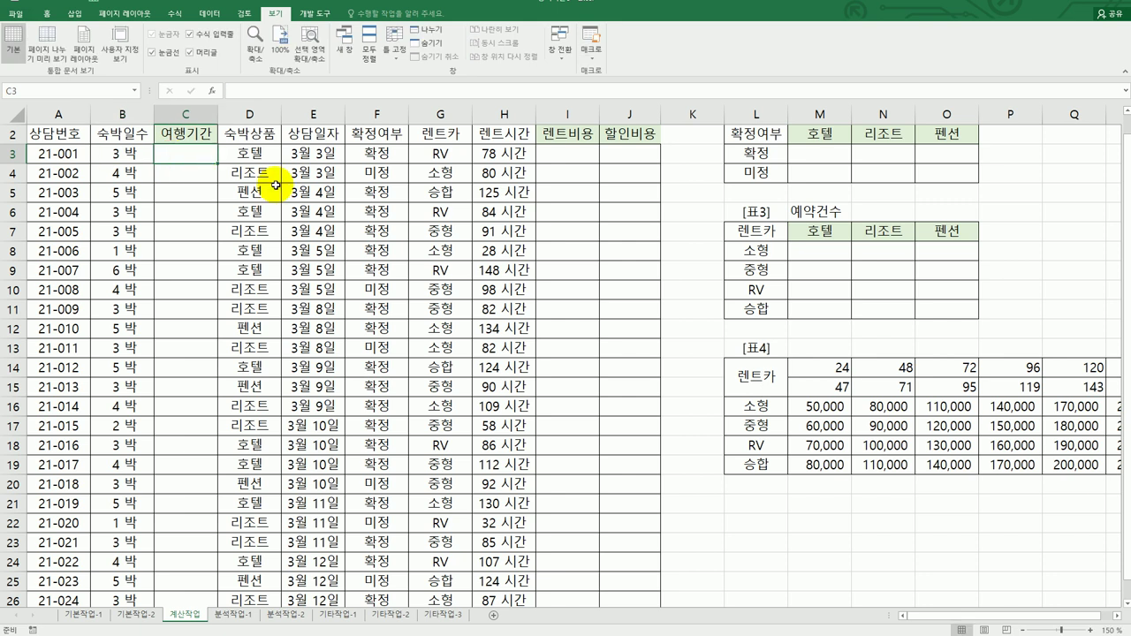
type("=l")
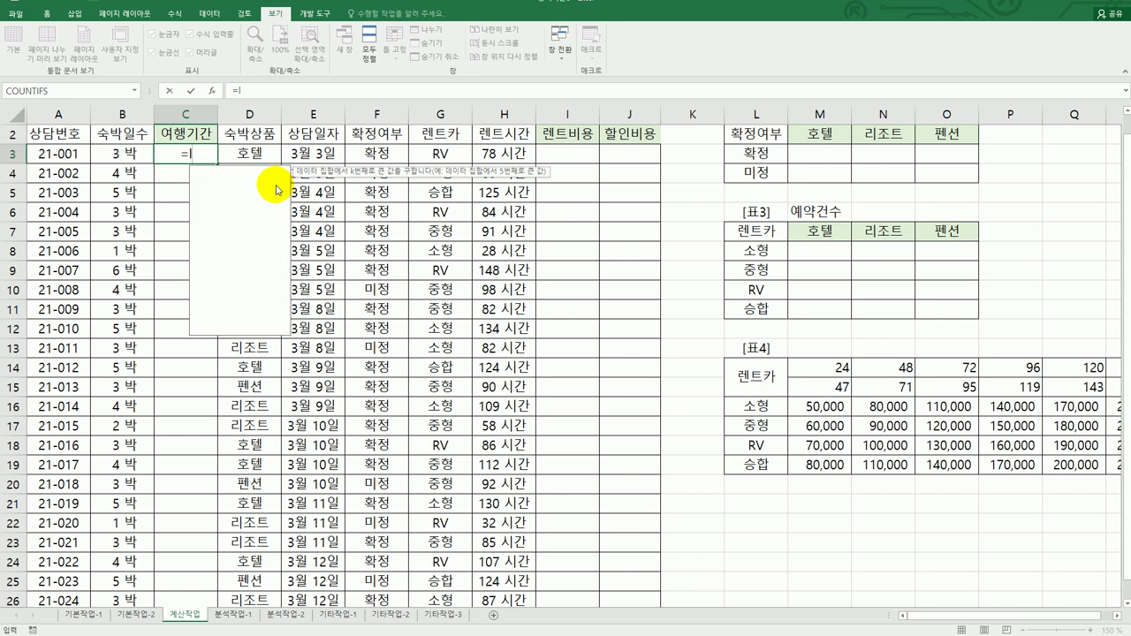
type("eft(")
key("Left")
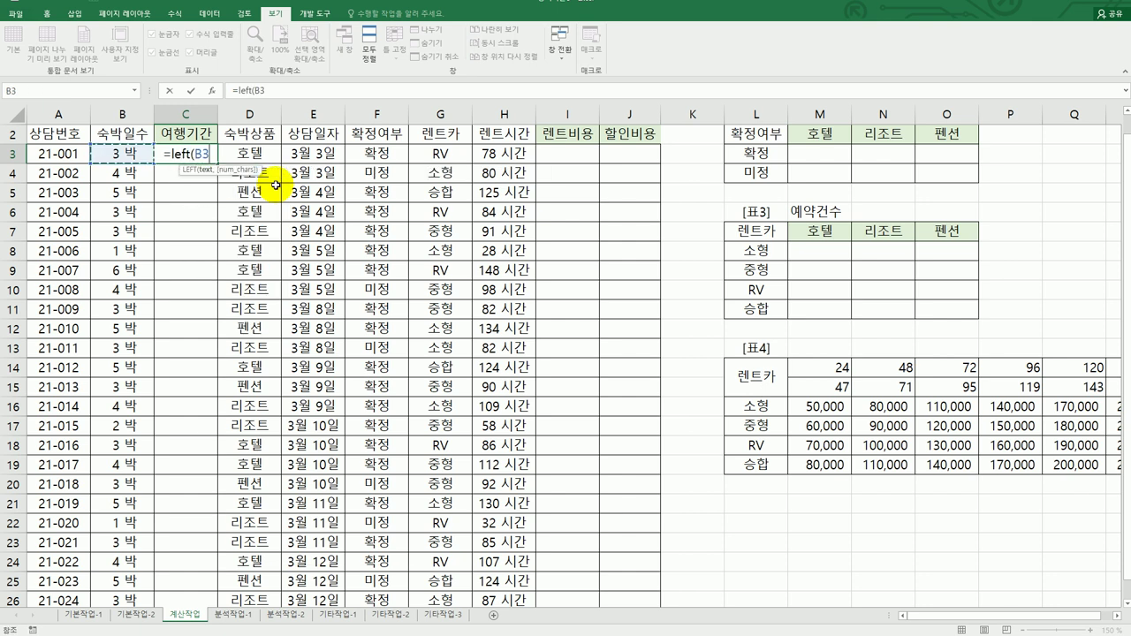
type(",1)")
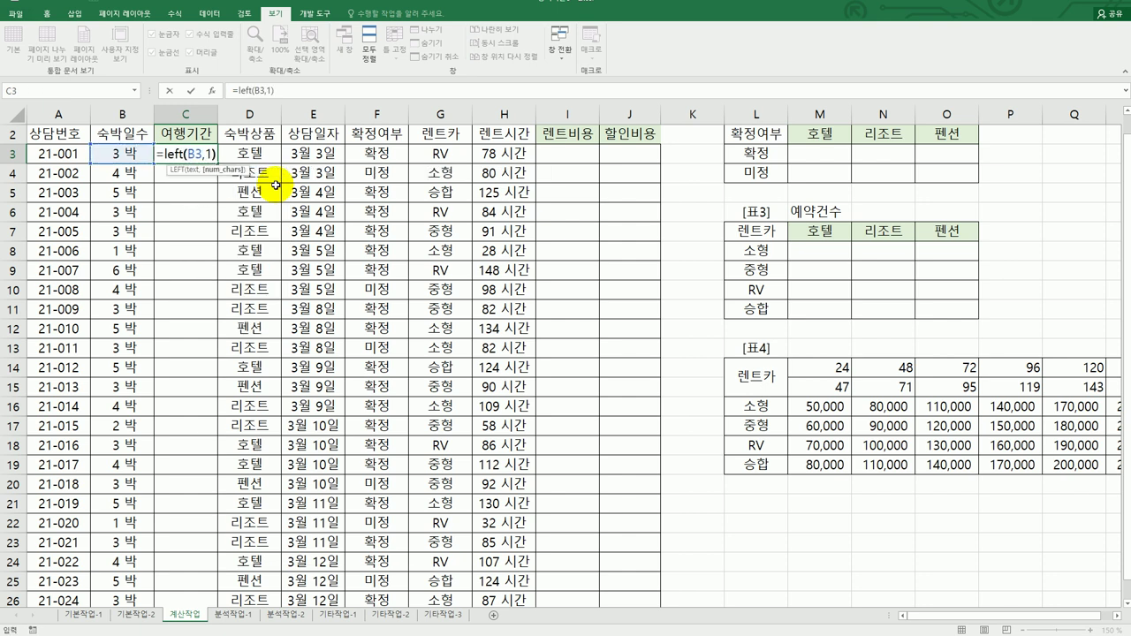
key("Return")
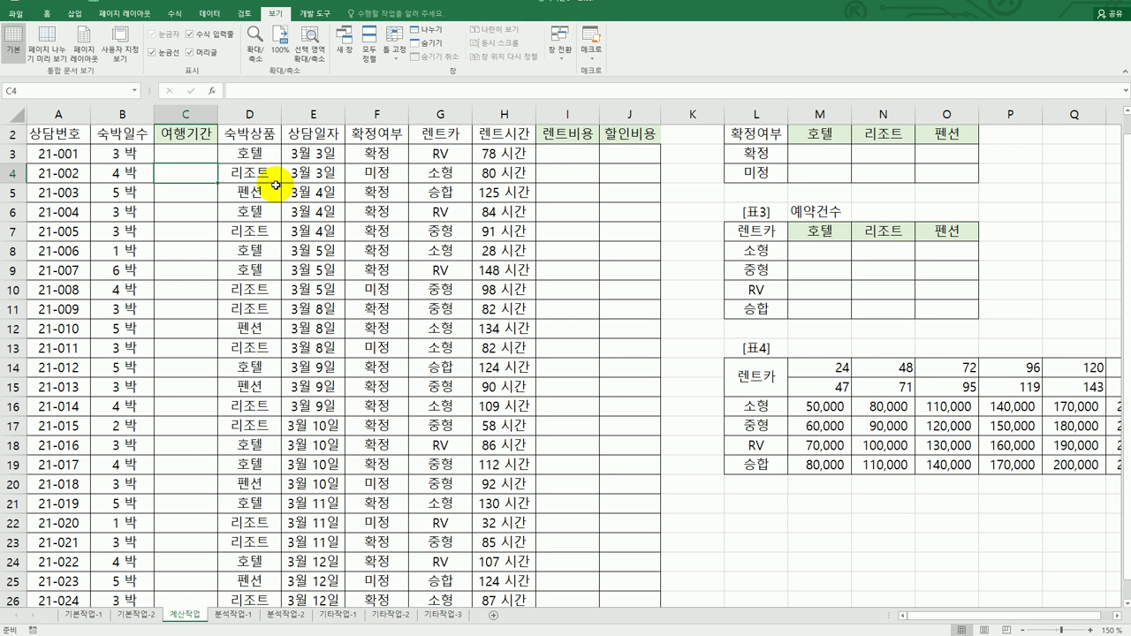
left_click(199, 153)
double_click(216, 166)
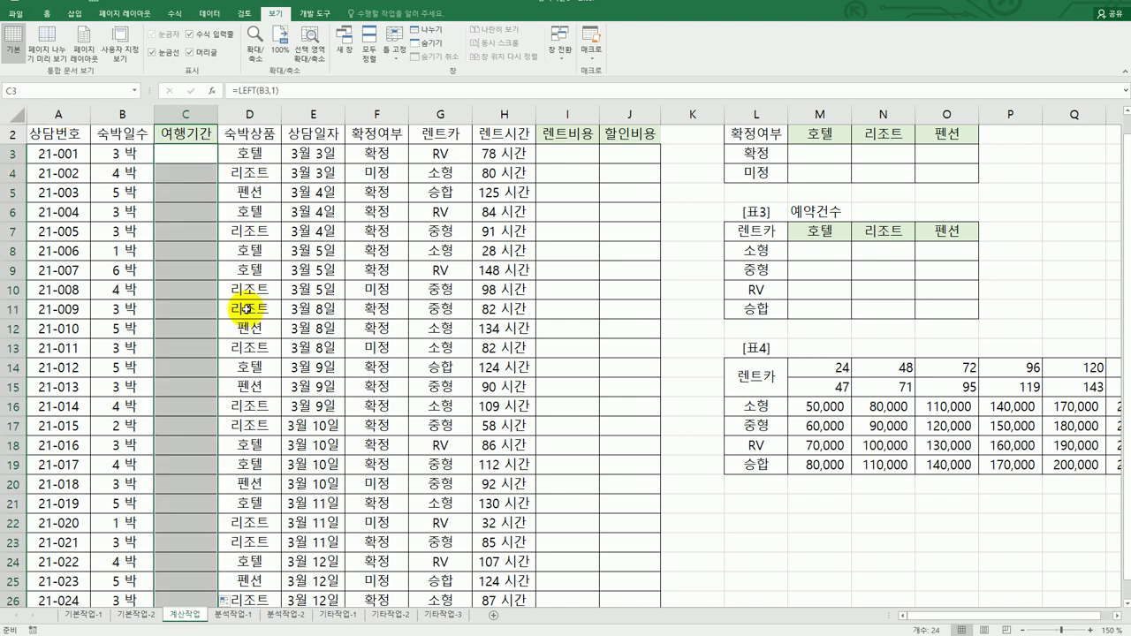
scroll(203, 398, "down", 4)
scroll(202, 389, "up", 4)
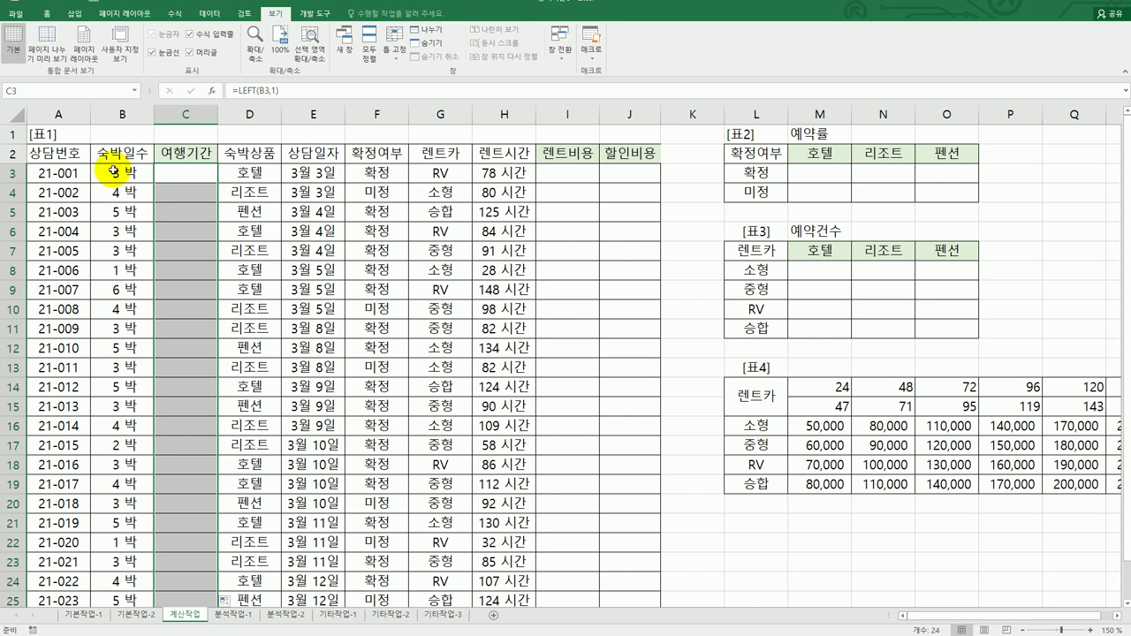
Wrap B3 in TRIM so C3 holds =LEFT(TRIM(B3),1), and fill the formula down to C26.
double_click(183, 174)
left_click(162, 175)
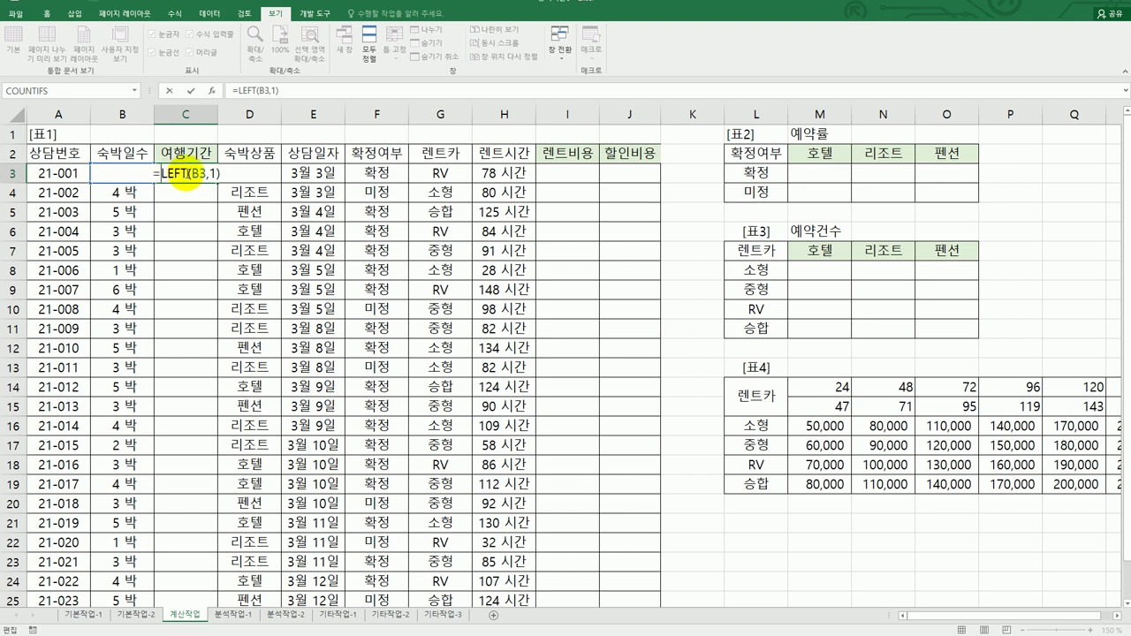
left_click(187, 175)
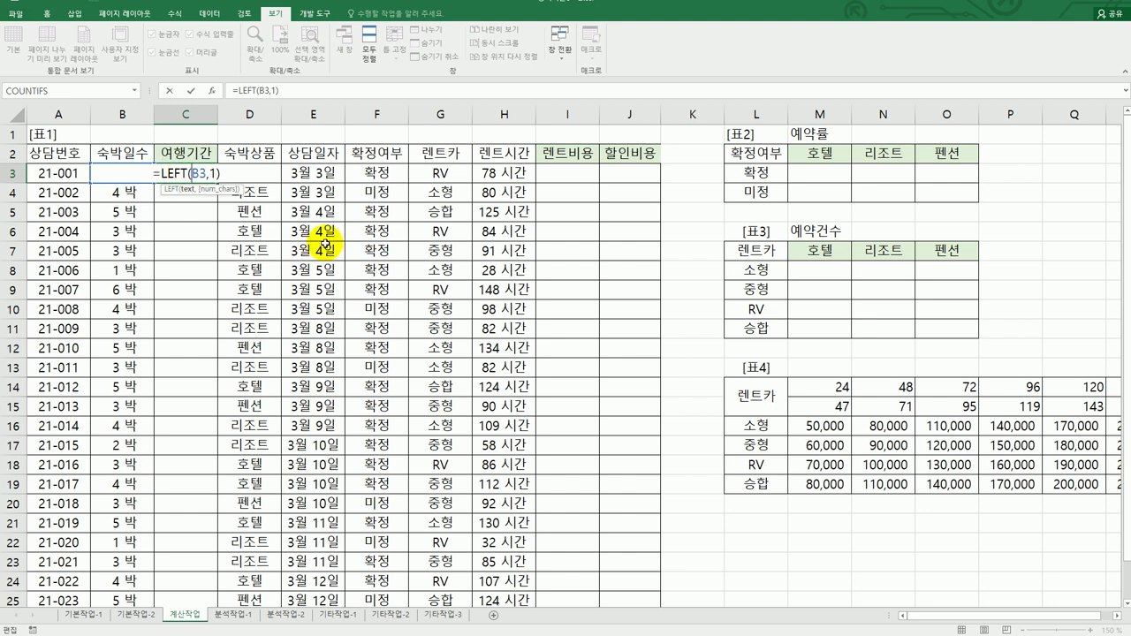
type("tri")
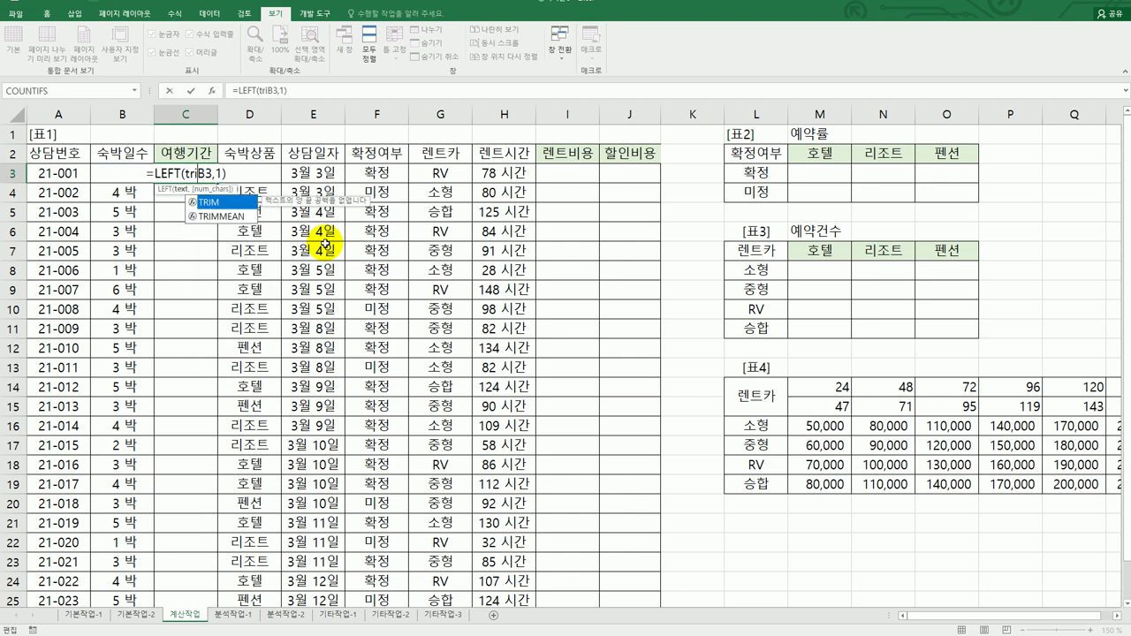
key("Tab")
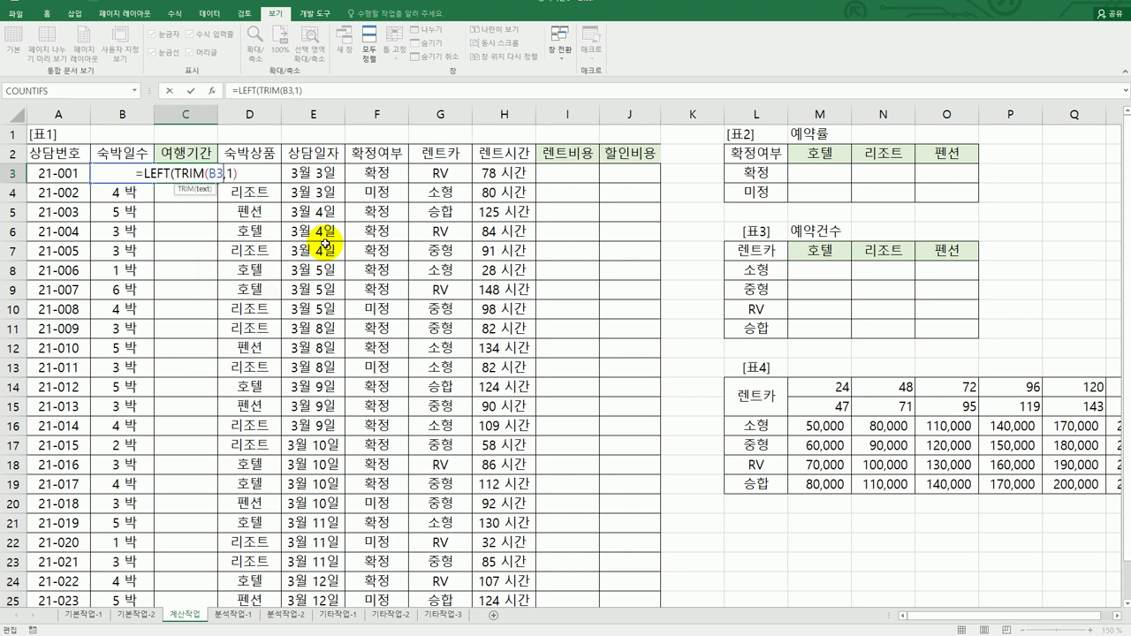
type(")")
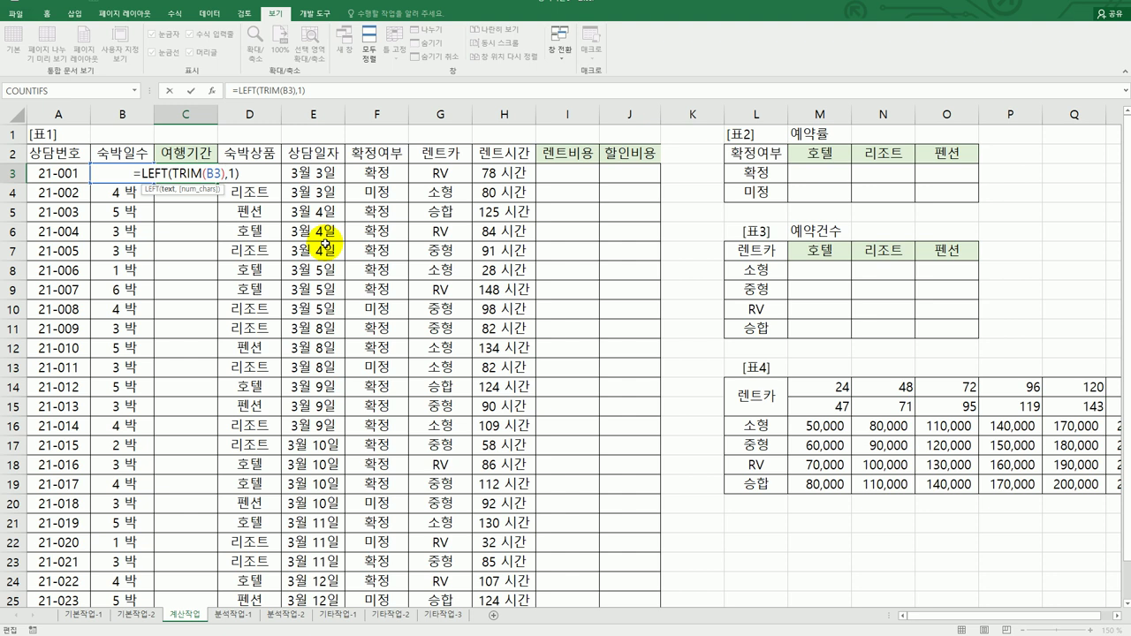
key("Return")
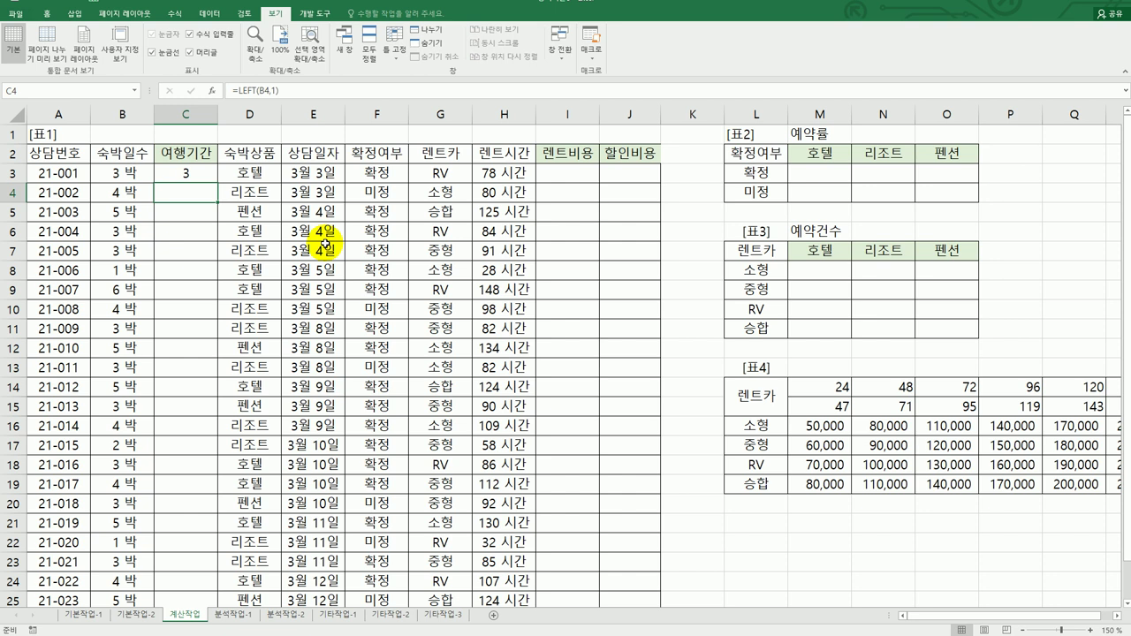
left_click(203, 177)
double_click(217, 182)
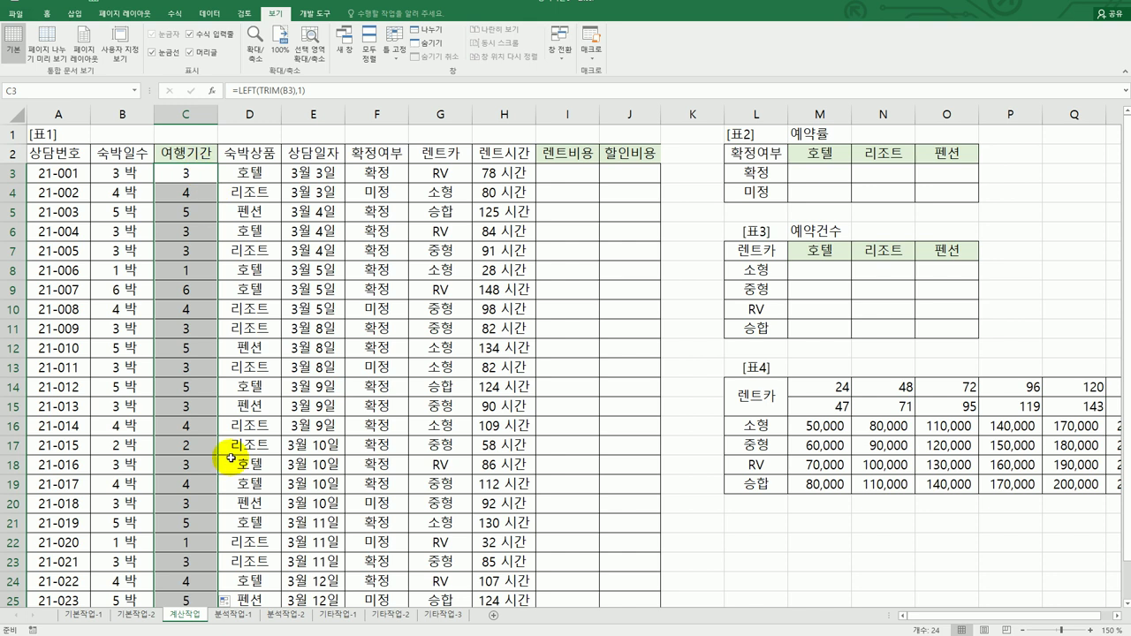
Enclose C3's formula in a CONCATENATE function and add "박" as its second text argument.
left_click(188, 175)
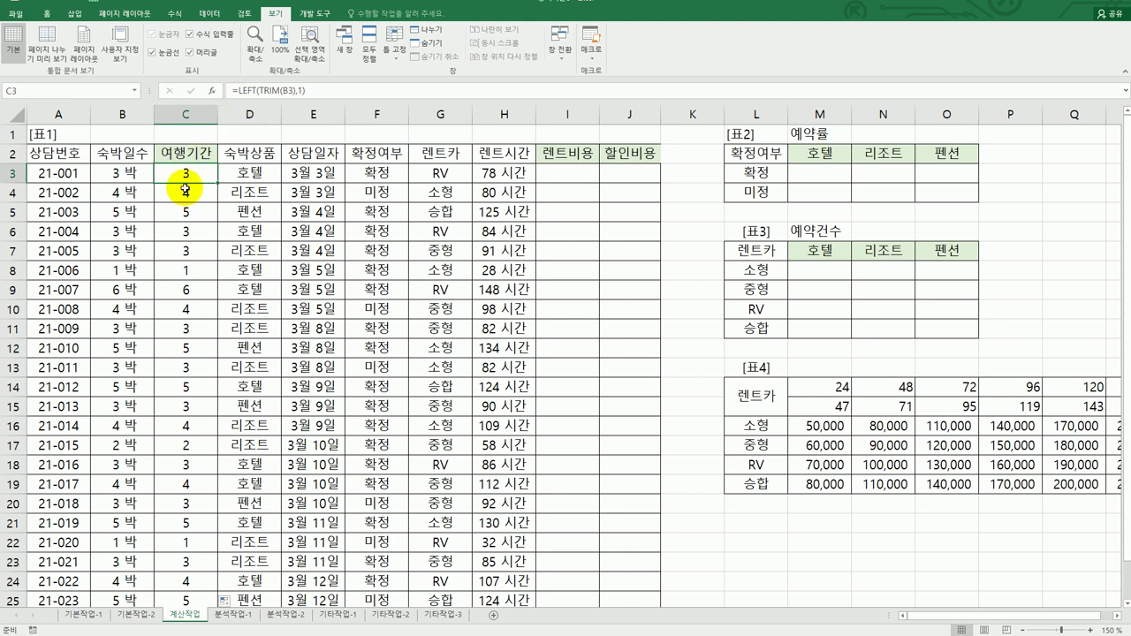
double_click(189, 174)
left_click(141, 173)
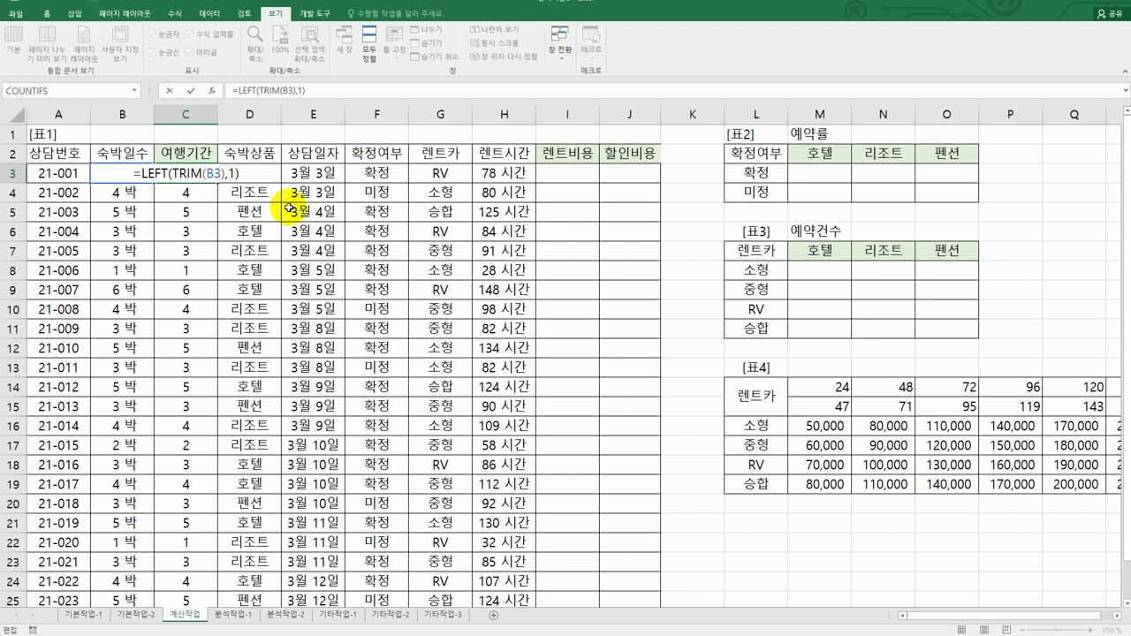
type("con")
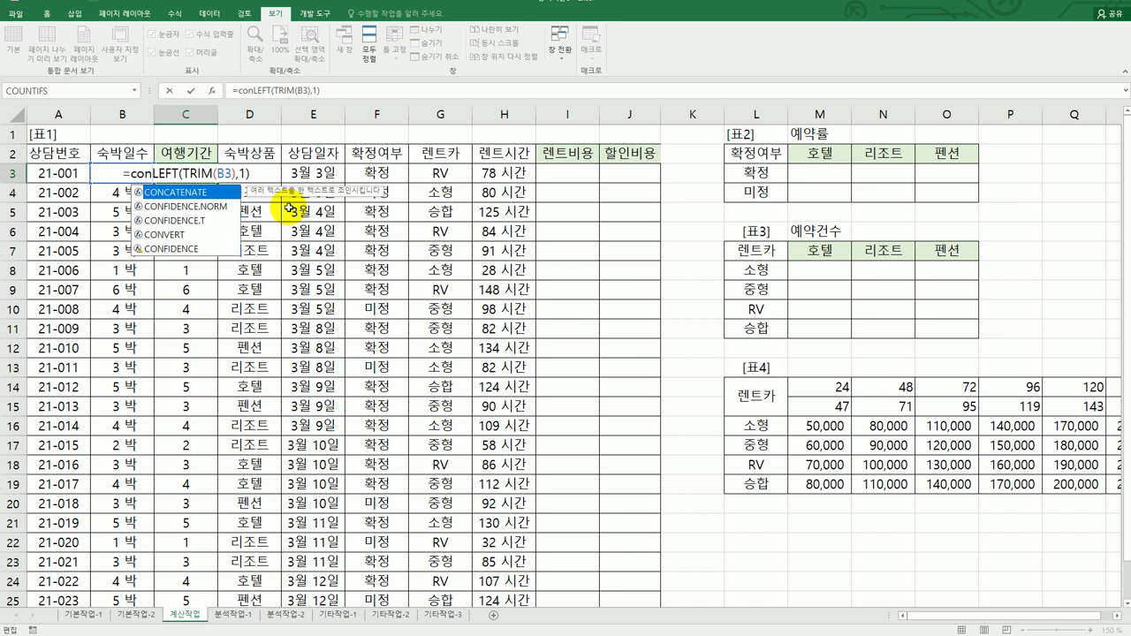
key("Tab")
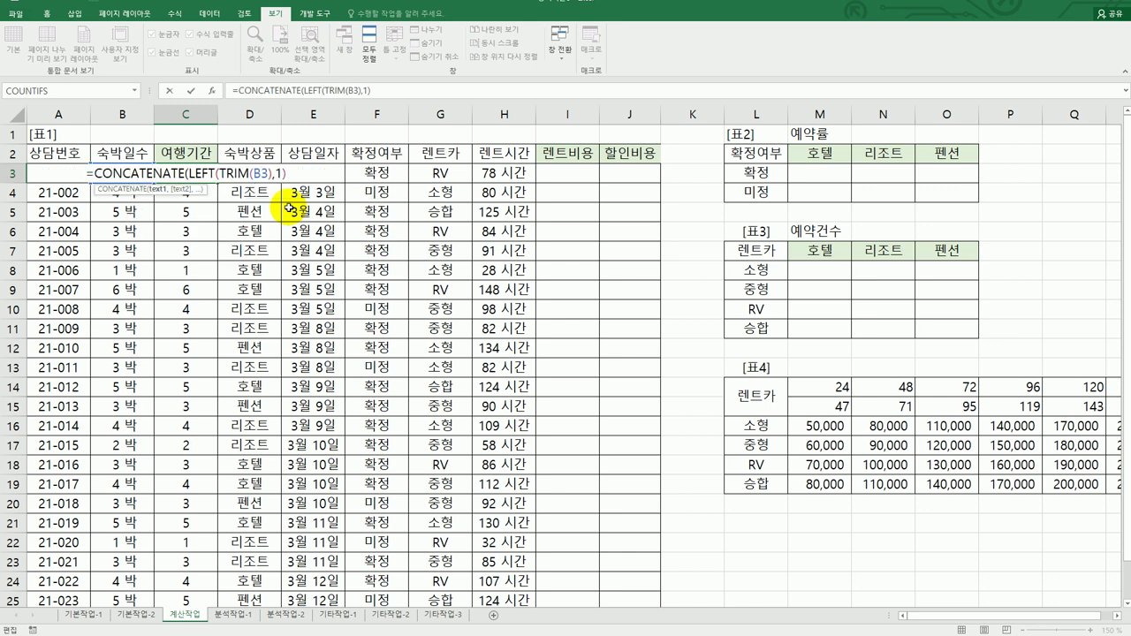
key("End")
type(",")
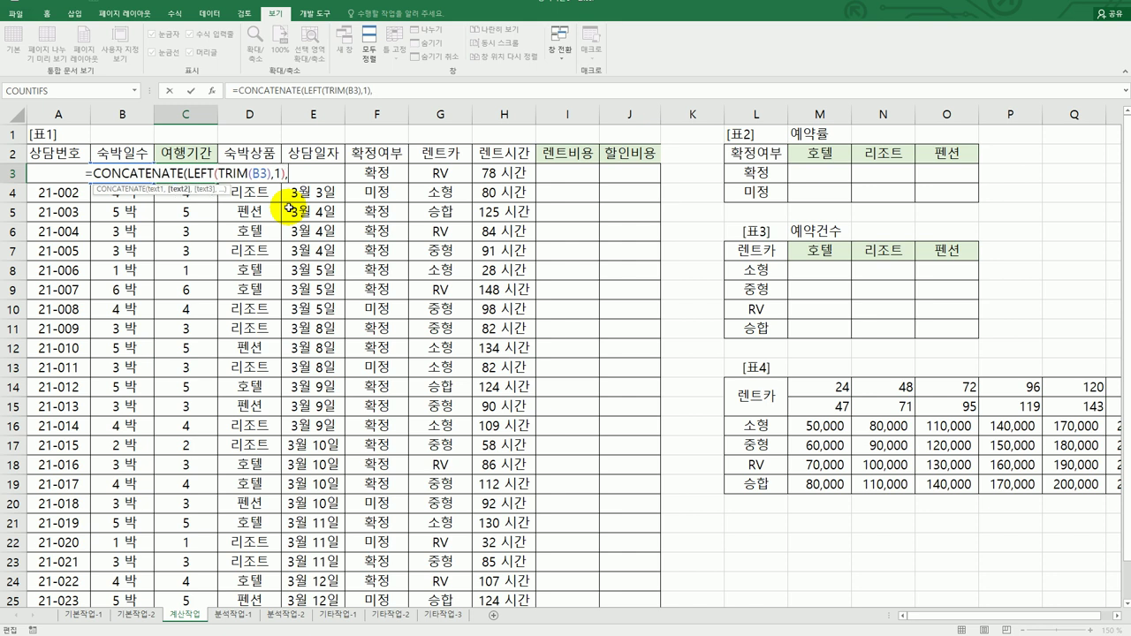
type("\"바ㄱ\"")
type(",")
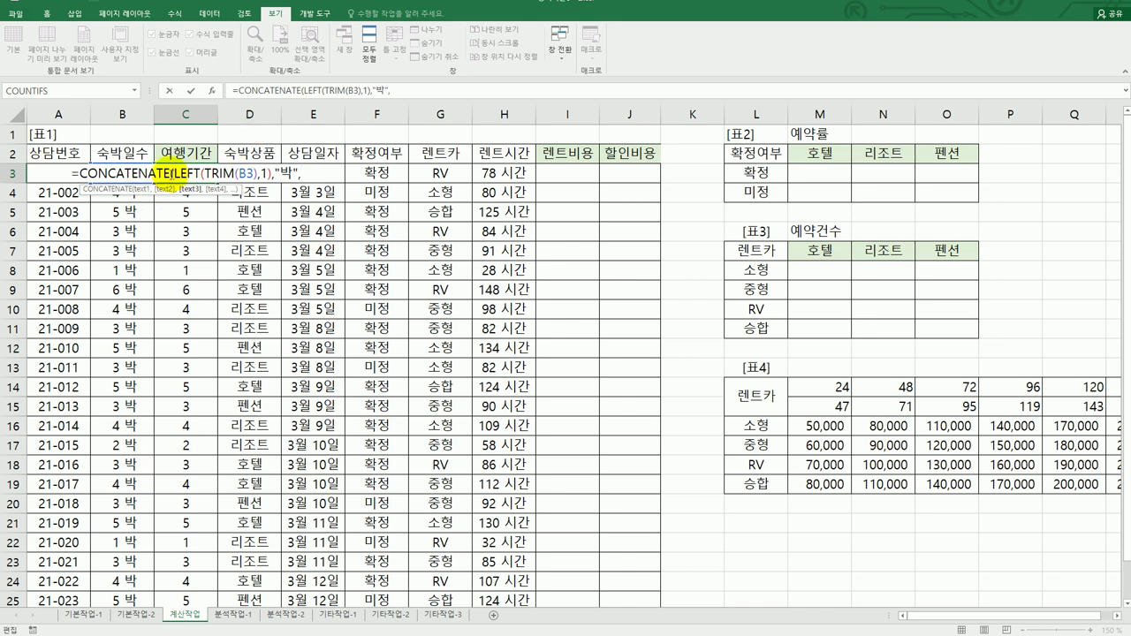
Add LEFT(TRIM(B3),1)+1 as the third CONCATENATE argument by copying the existing LEFT expression.
left_click_drag(171, 172, 274, 180)
key("ctrl+c")
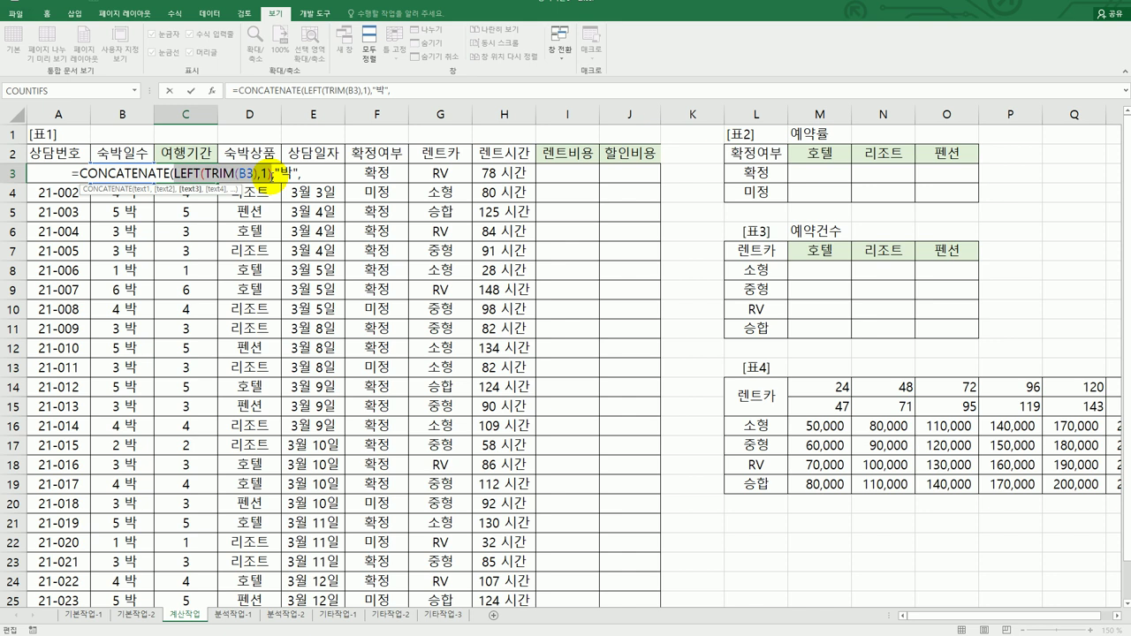
left_click(311, 178)
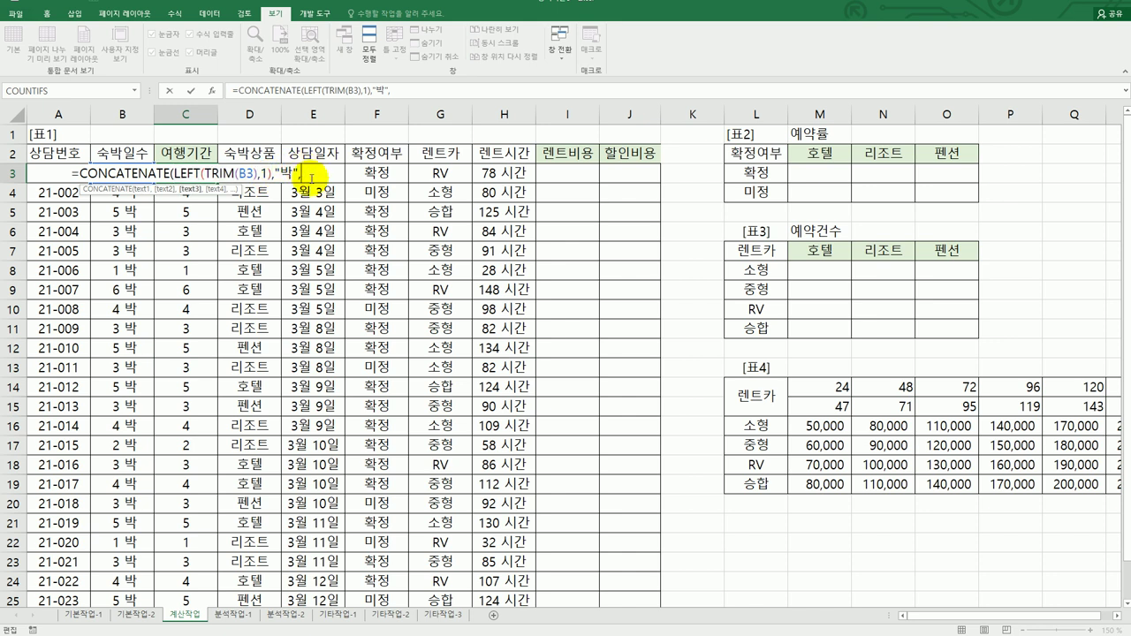
key("ctrl+v")
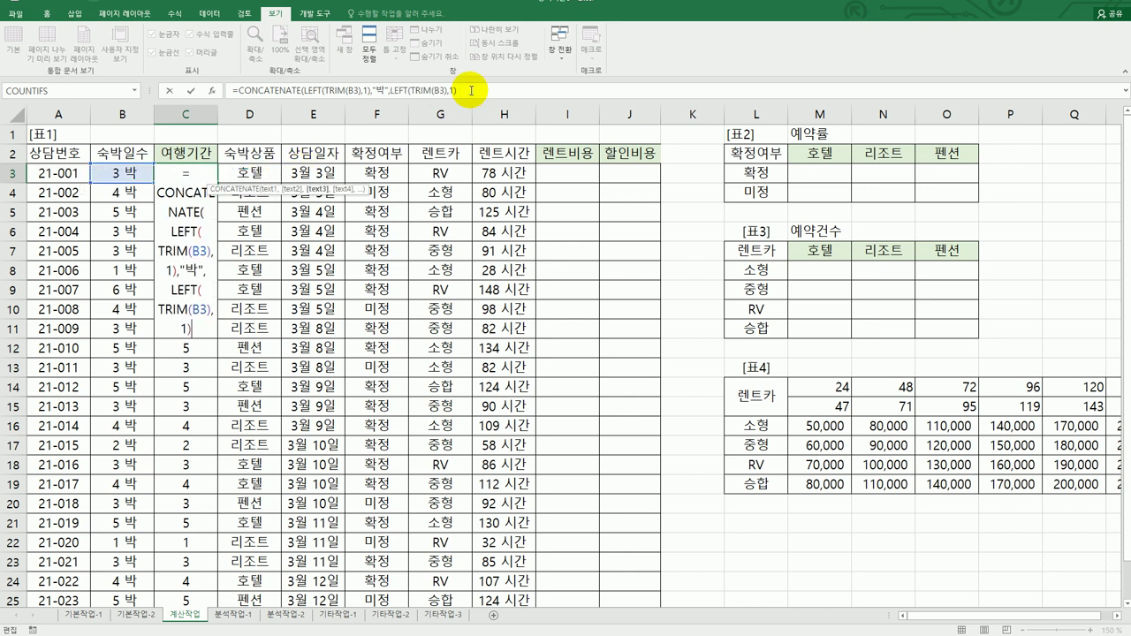
left_click(471, 91)
type("+1")
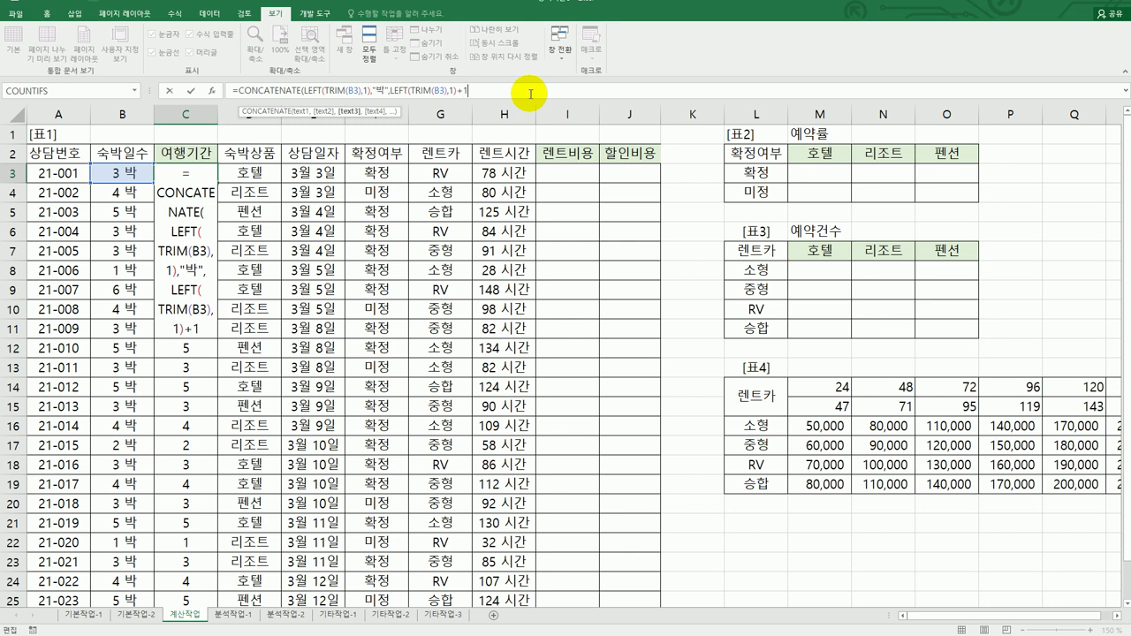
type(",")
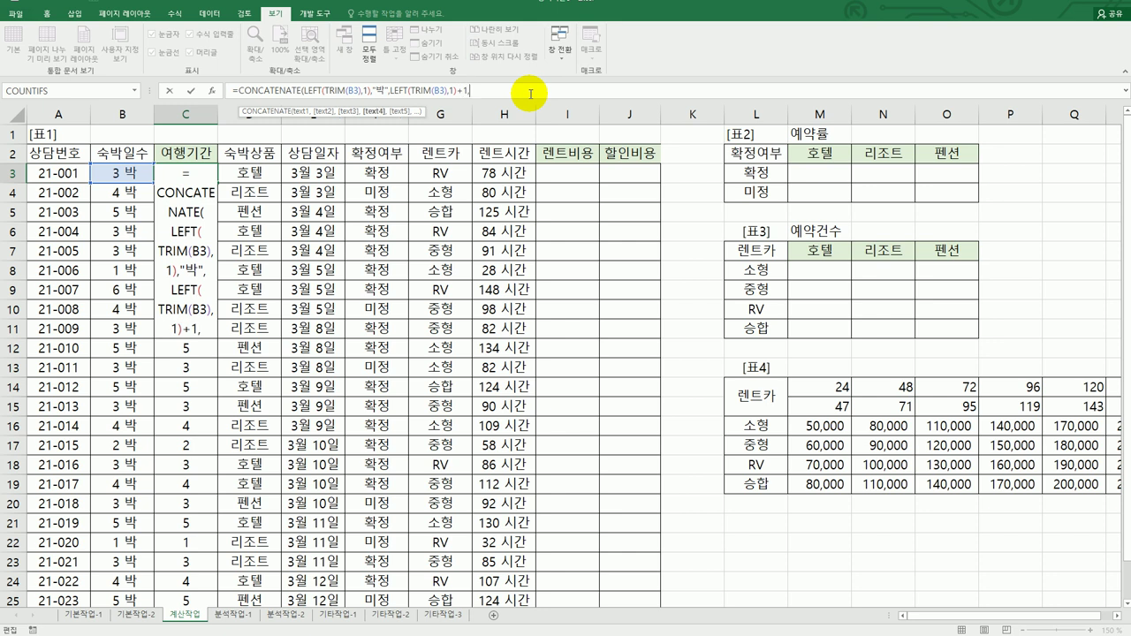
Complete C3's CONCATENATE formula with "일" as the last argument and fill it down to C26.
type("\"일")
type("\"")
type(")")
key("Return")
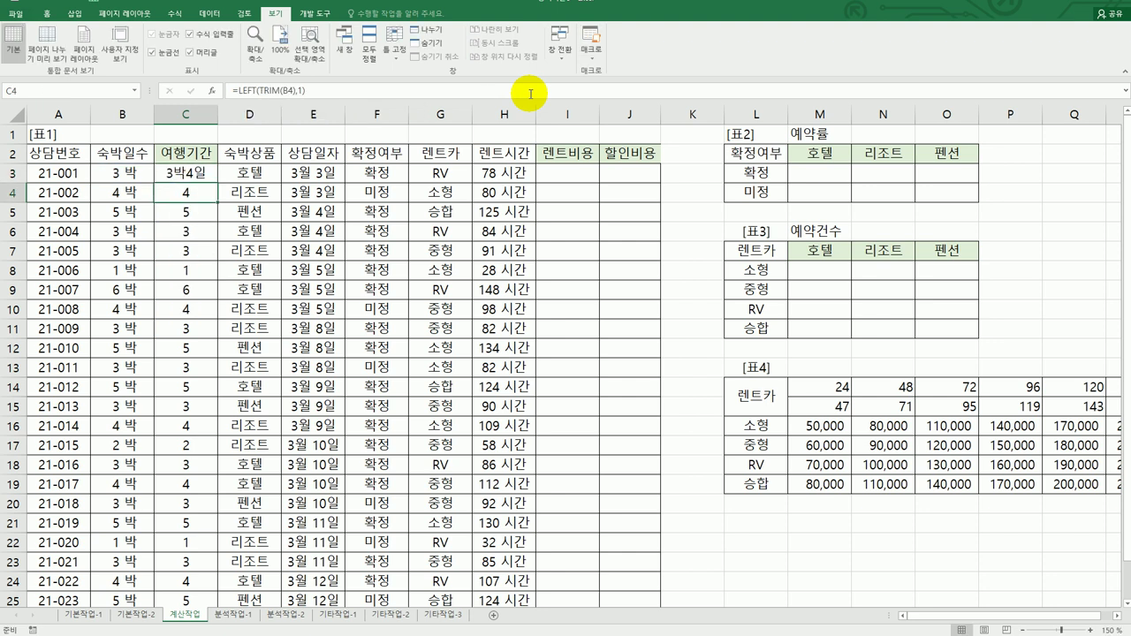
left_click(212, 179)
double_click(216, 182)
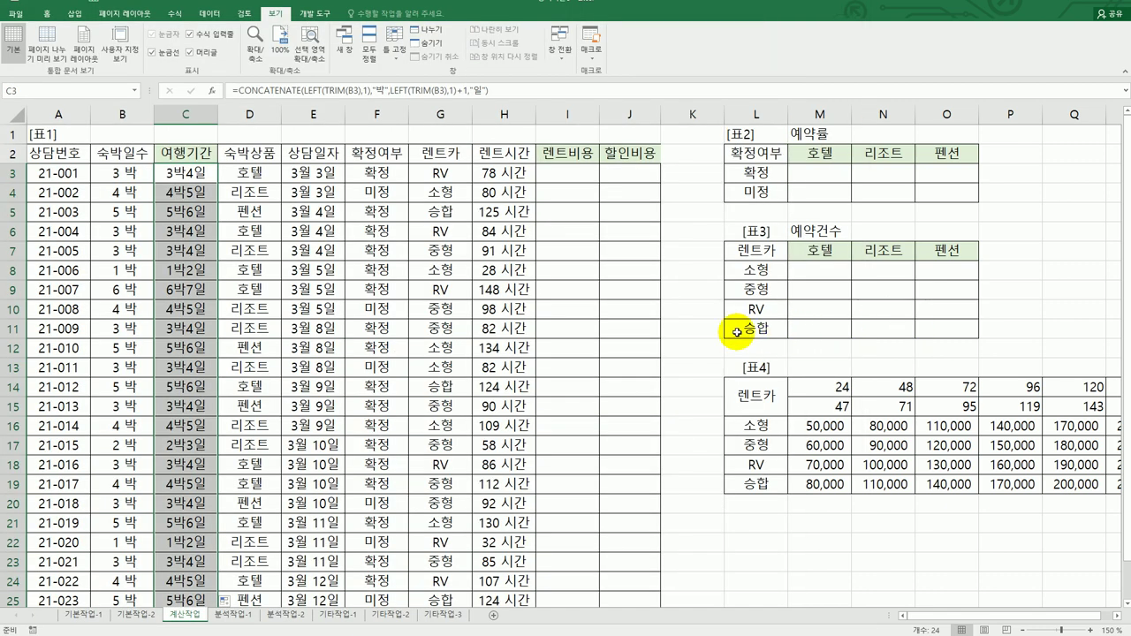
Review the first row's 렌트카 and 렌트시간 along with [표4], and widen column J slightly.
left_click(439, 172)
left_click(497, 172)
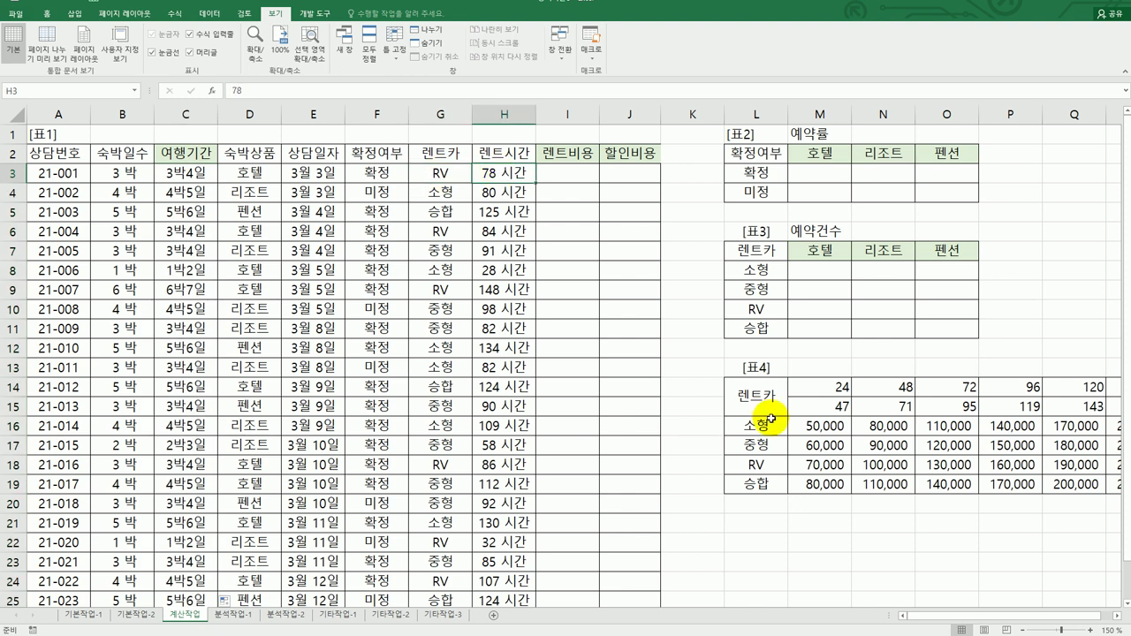
left_click_drag(757, 404, 1108, 484)
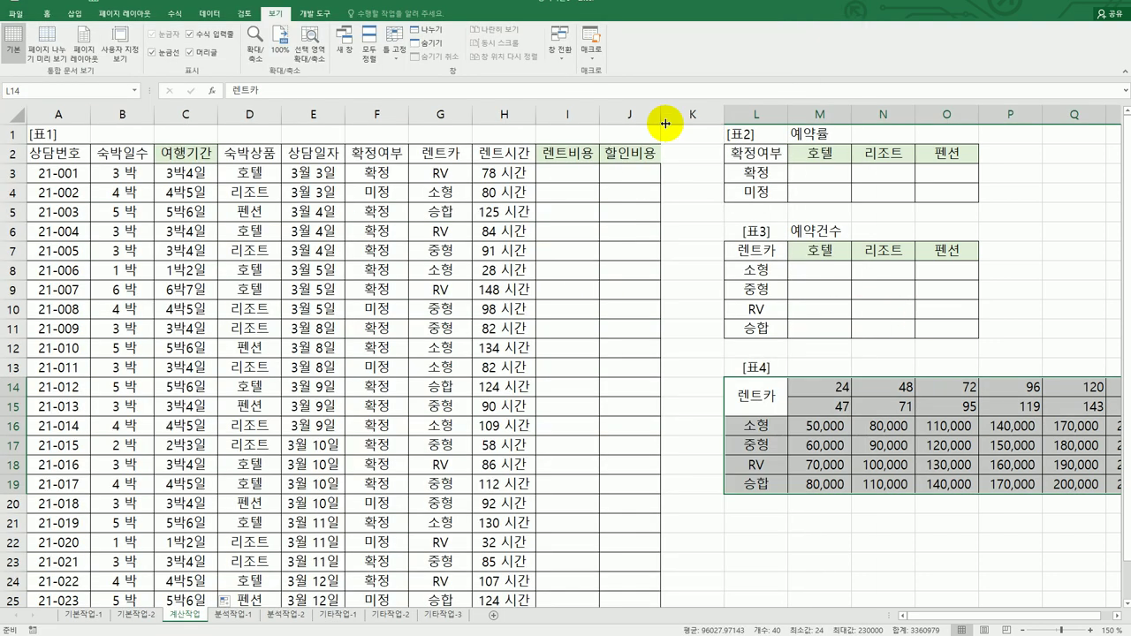
left_click_drag(662, 116, 673, 116)
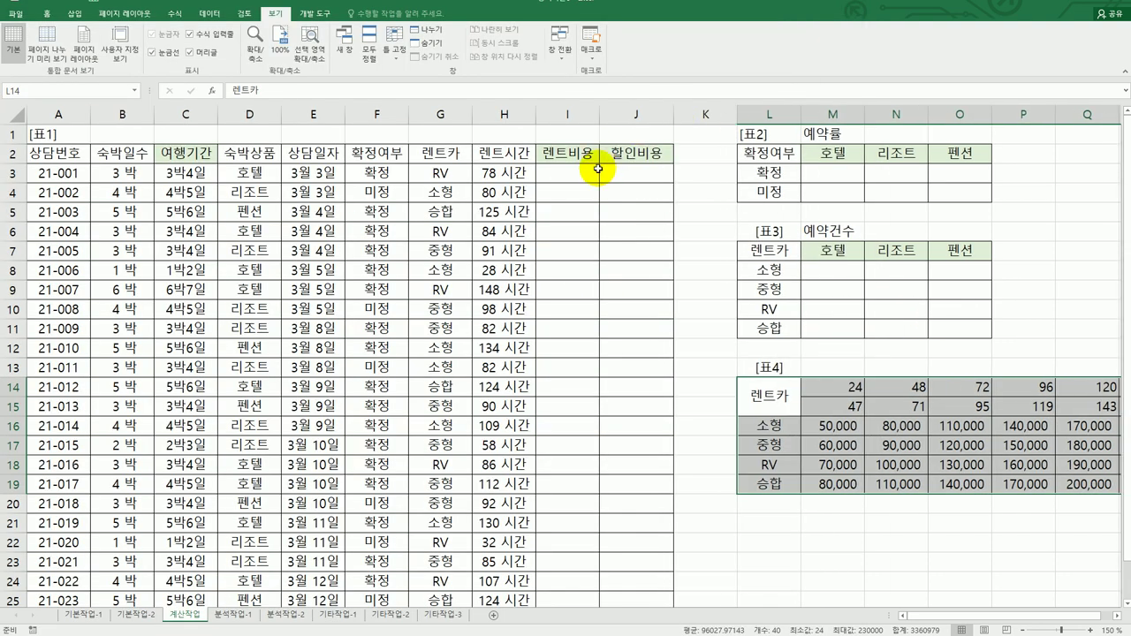
Reread the 렌트비용 task instructions and examine the hour brackets, car types and rate rows in [표4].
left_click(601, 168)
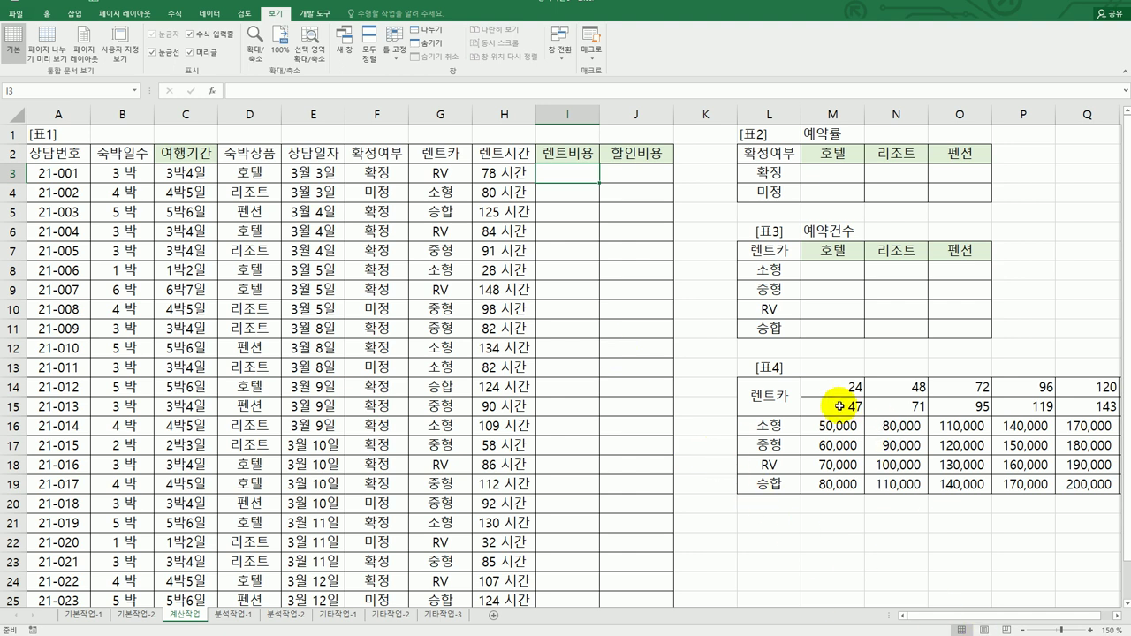
mouse_move(836, 395)
left_mouse_down()
mouse_move(1116, 388)
mouse_move(1123, 379)
mouse_move(1006, 387)
left_mouse_up()
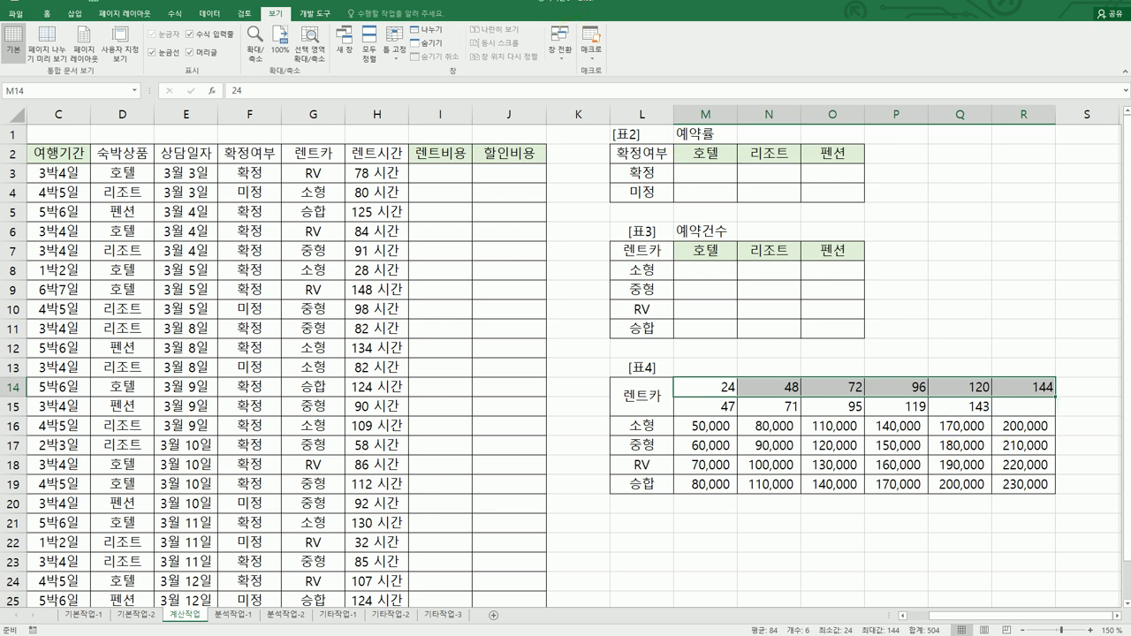
key("alt+Tab")
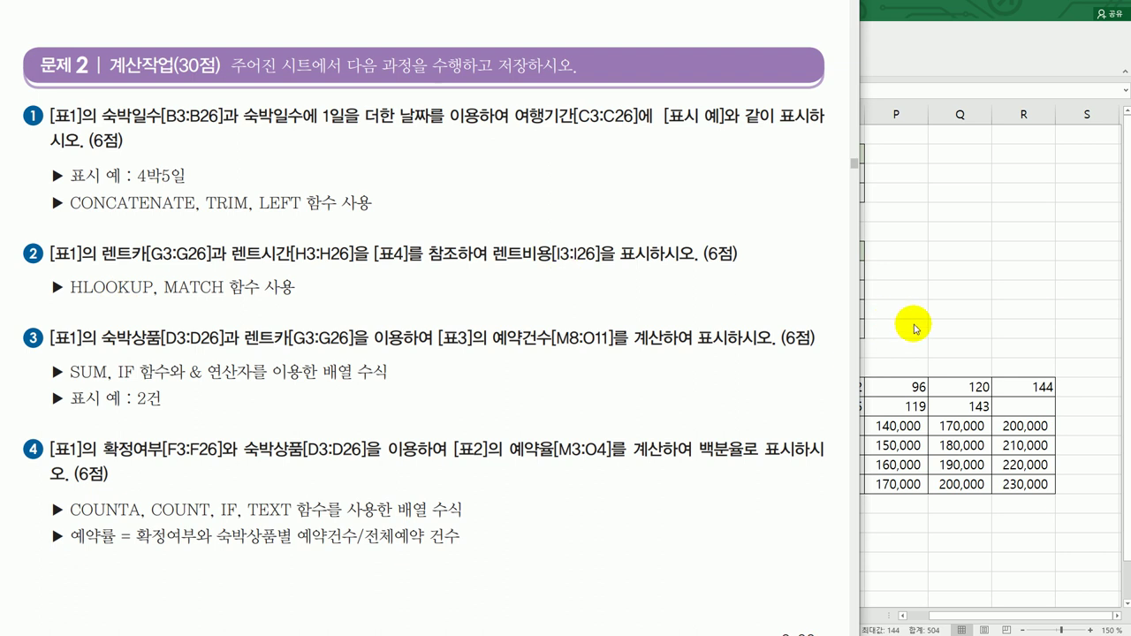
key("alt+Tab")
left_click_drag(651, 491, 651, 492)
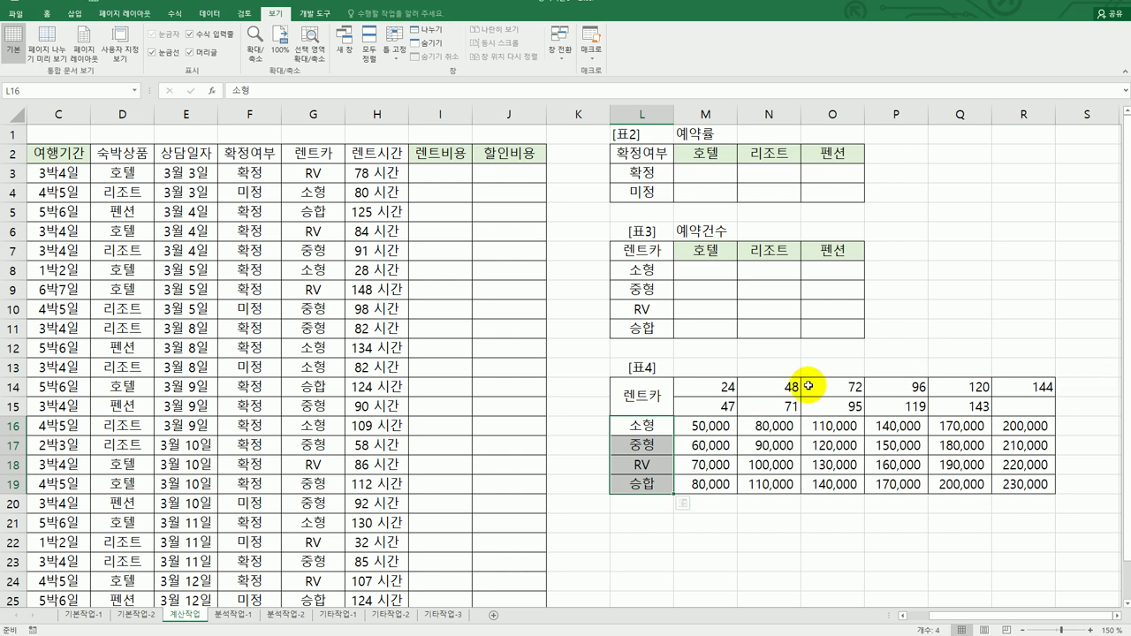
left_click(721, 387)
left_click_drag(721, 387, 1003, 385)
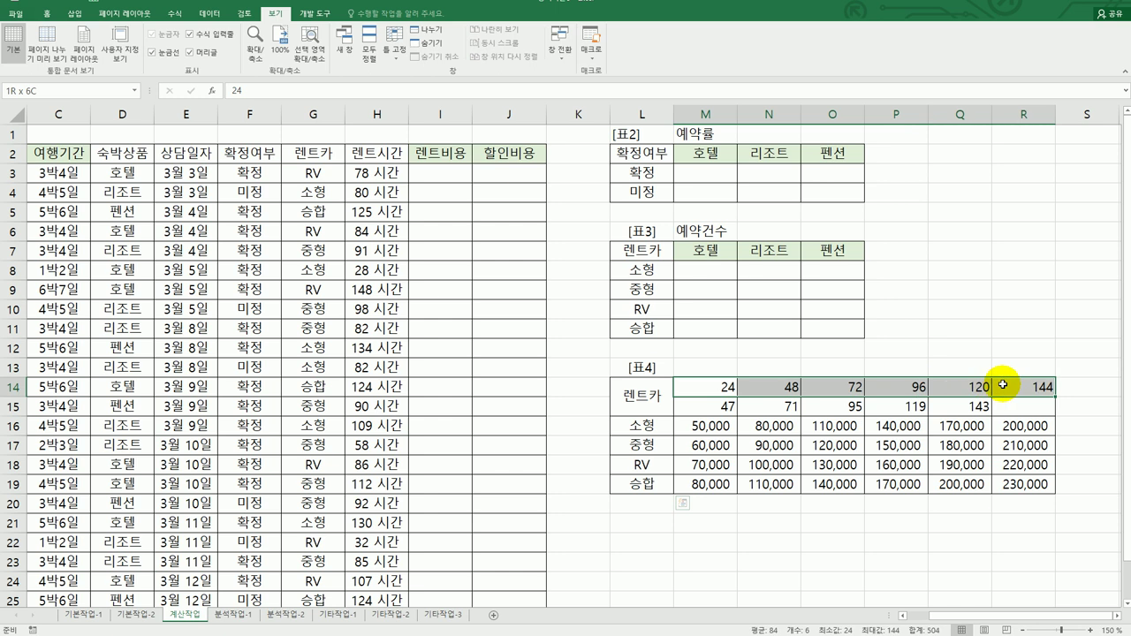
left_click_drag(726, 386, 1027, 386)
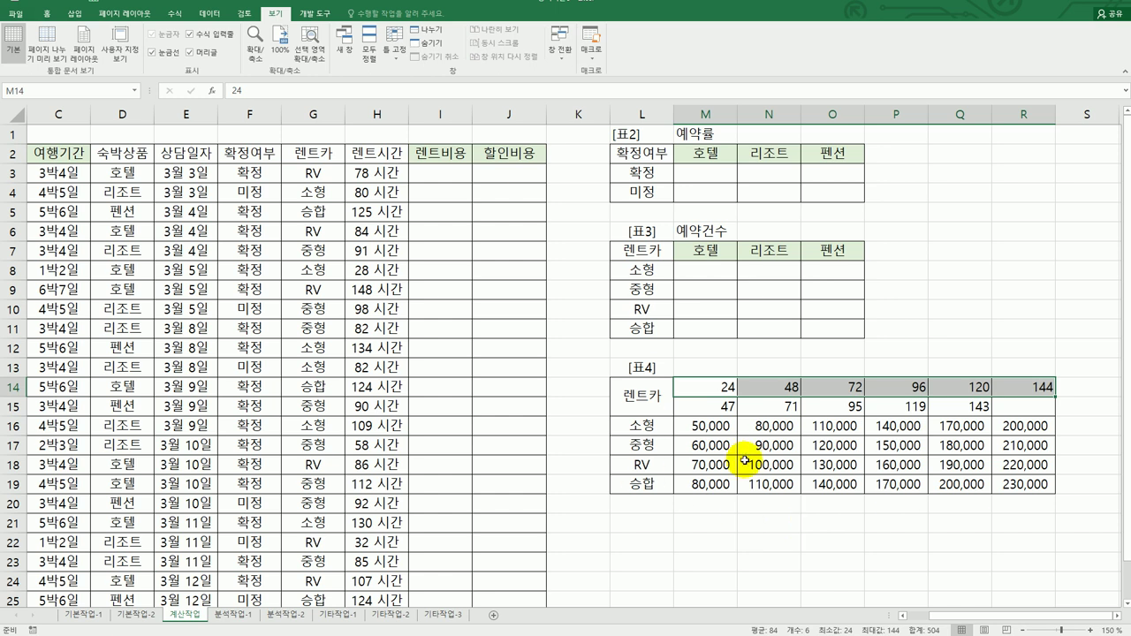
left_click_drag(652, 392, 1008, 486)
left_click_drag(698, 426, 1025, 426)
left_click_drag(706, 446, 1020, 446)
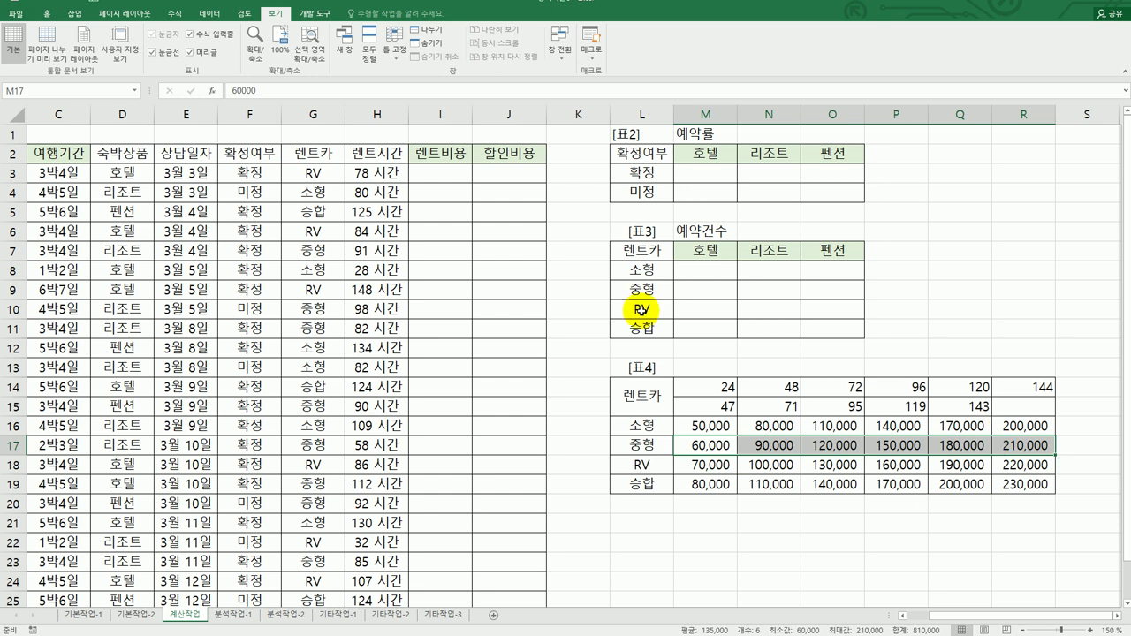
Start a MATCH formula in I3 with the rental car type in G3 as the lookup value.
left_click(446, 174)
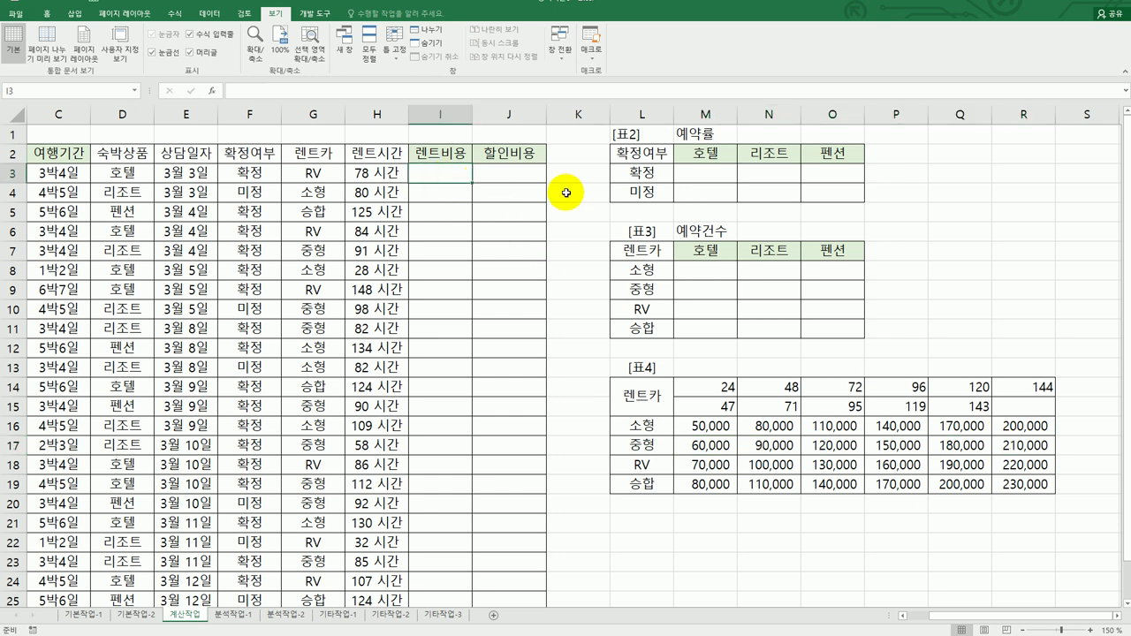
type("=")
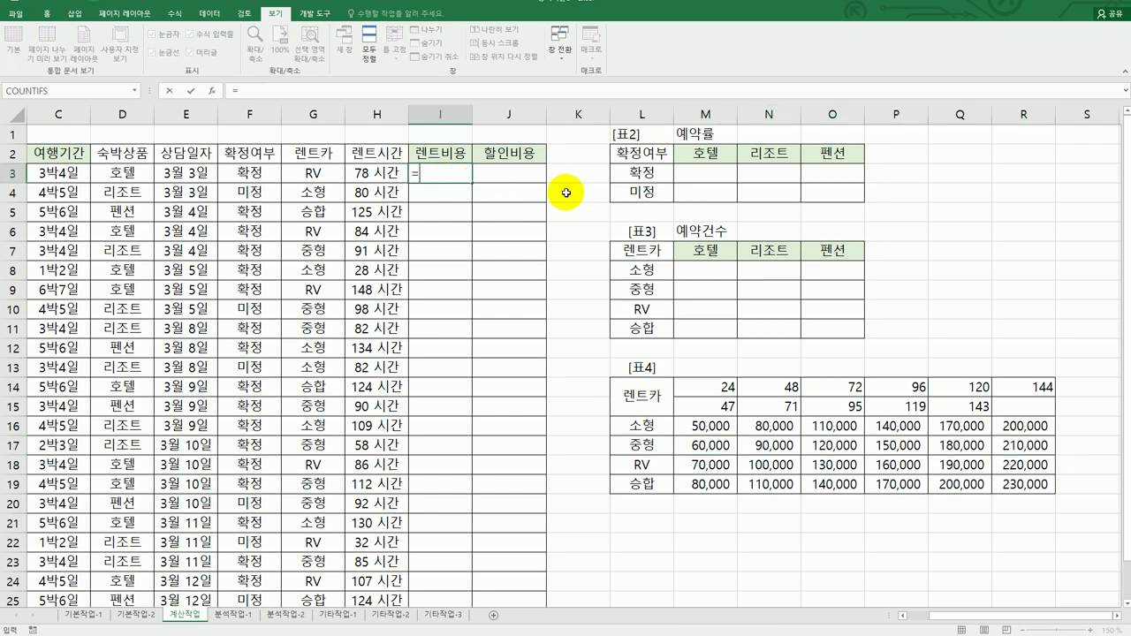
type("mat")
key("Tab")
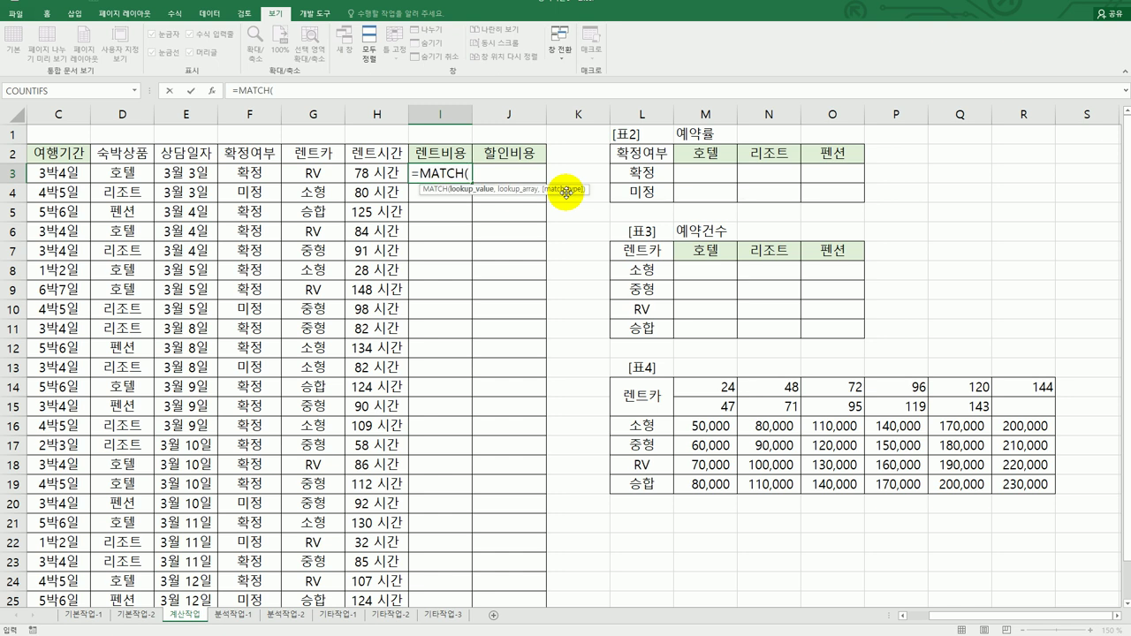
left_click(305, 172)
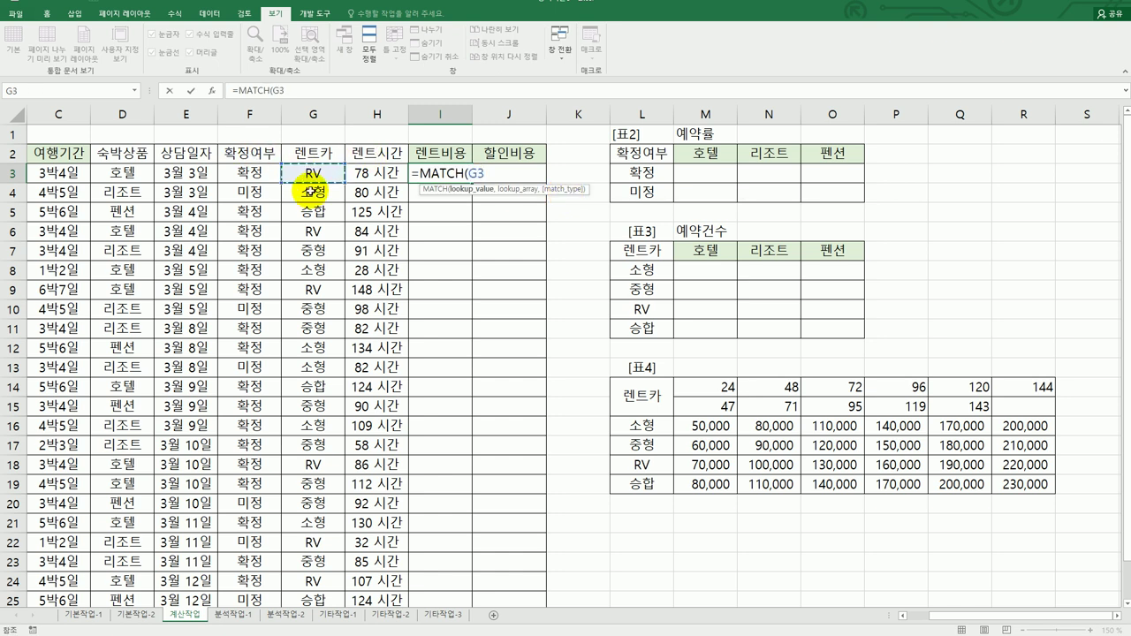
type("m")
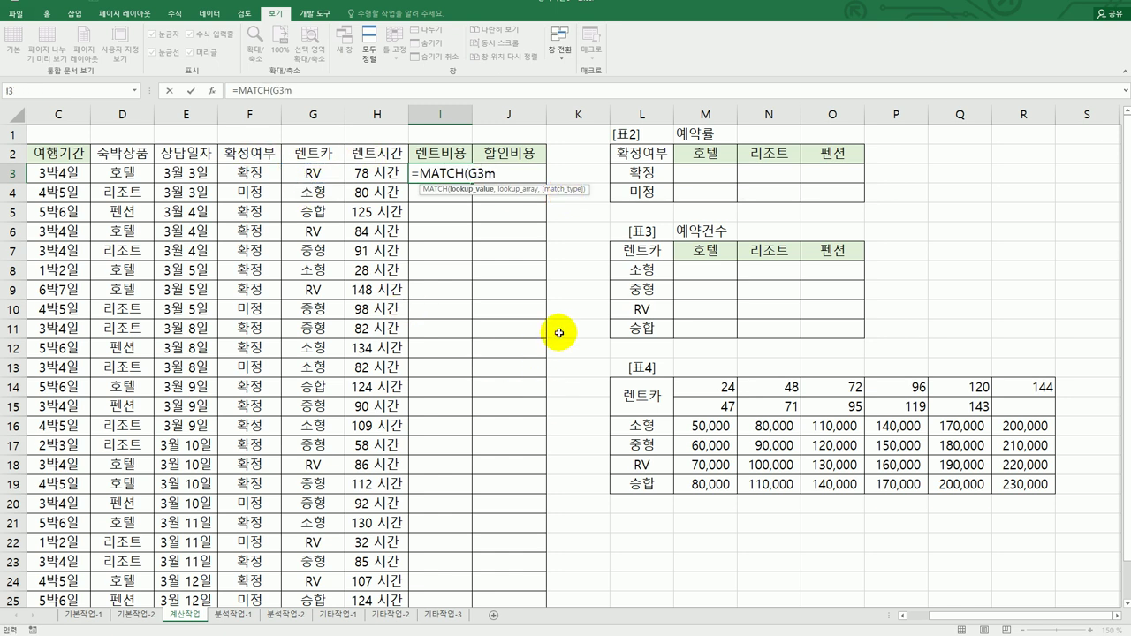
key("BackSpace")
type(",")
Complete I3's MATCH with the absolute range $L$16:$L$19 and match type 0, and fill it down to I26.
left_click_drag(652, 428, 630, 480)
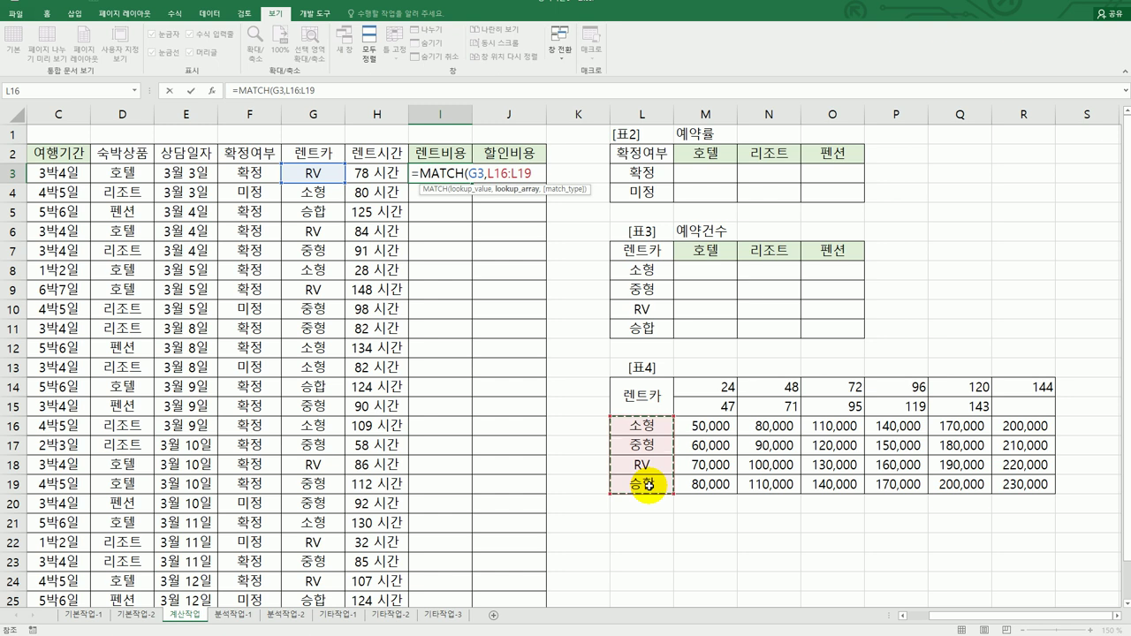
key("F4")
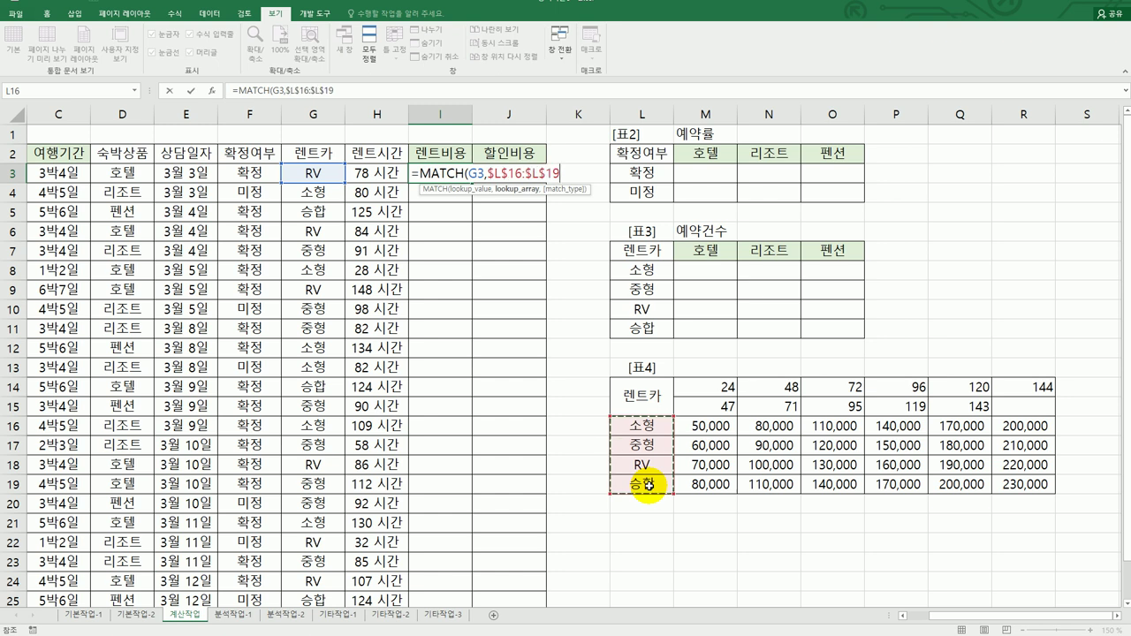
type(",")
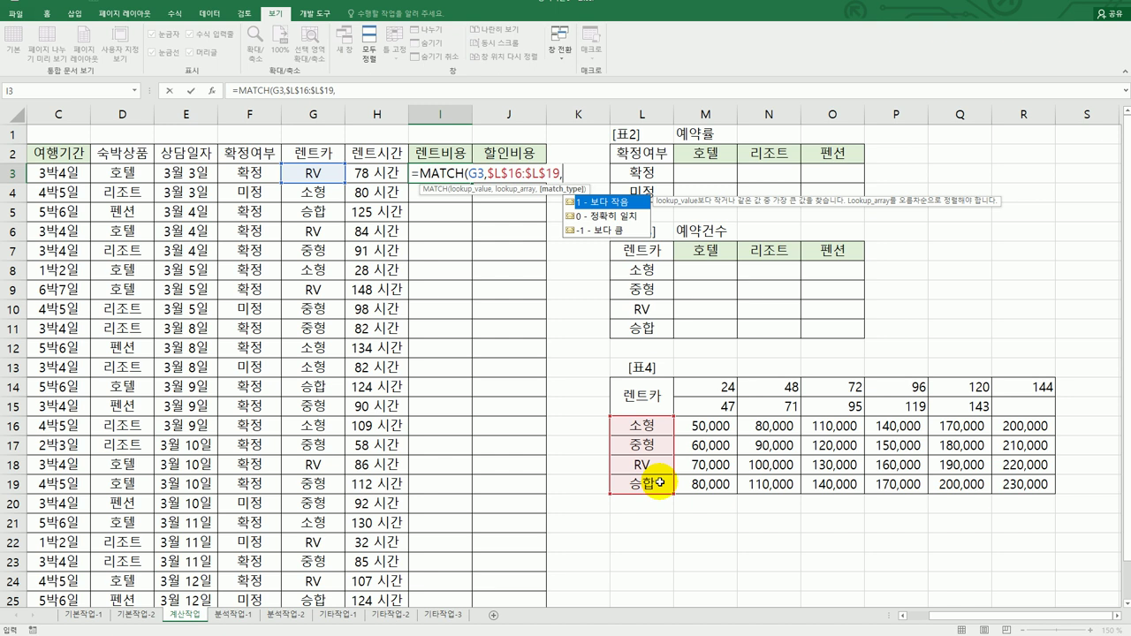
type("0)")
key("Return")
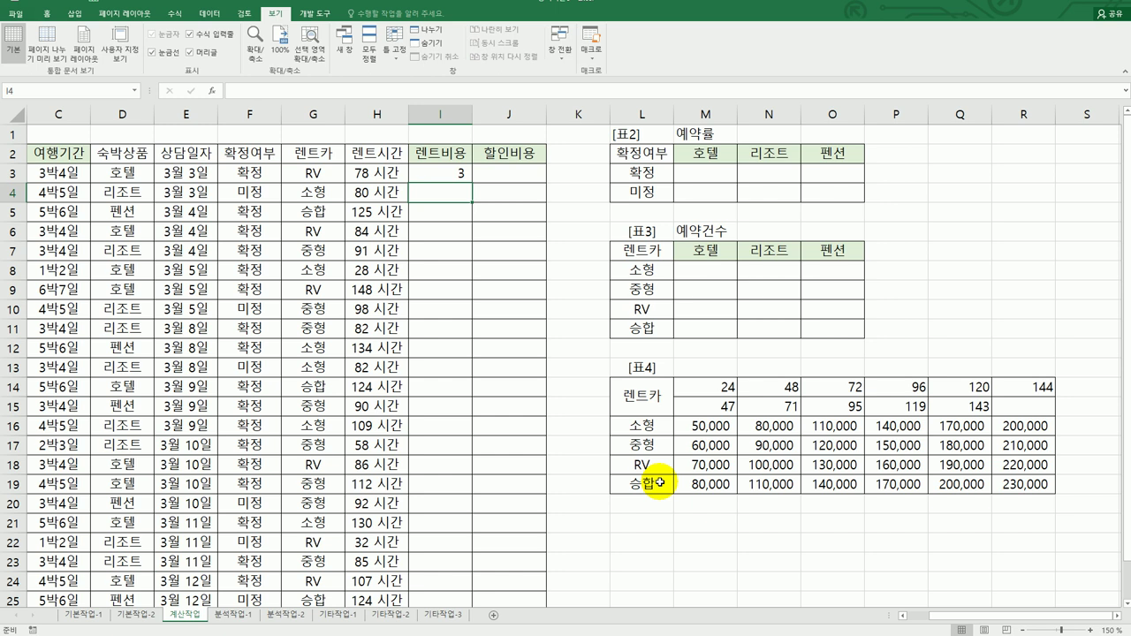
left_click(463, 177)
double_click(472, 183)
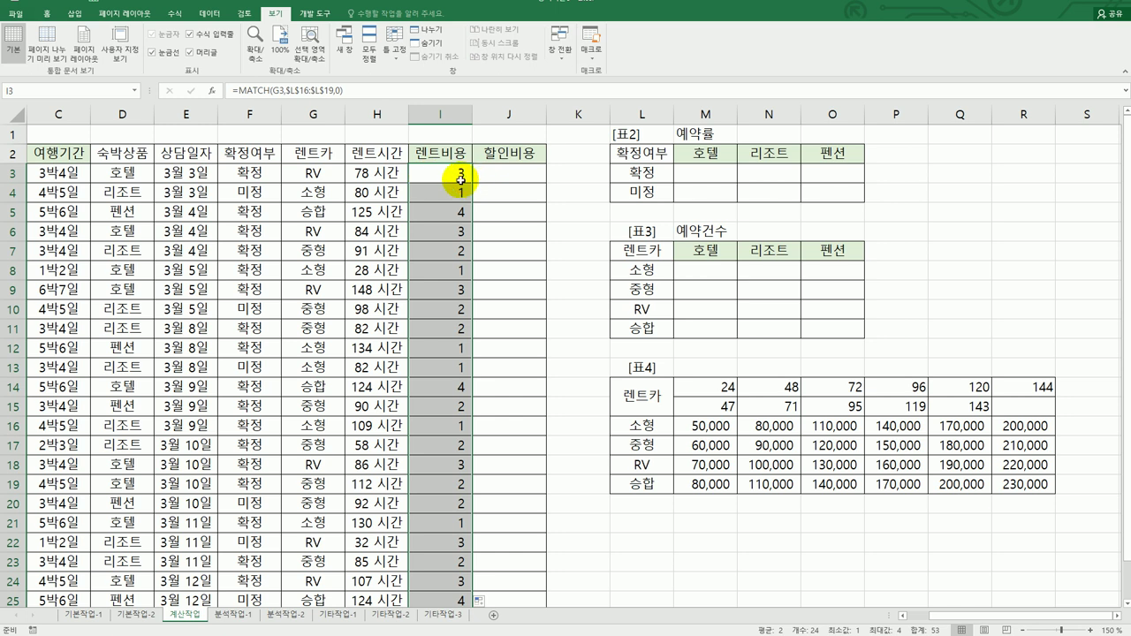
Check the RV row of [표4], add 2 to I3's MATCH result and fill the formula down to I26.
left_click_drag(645, 466, 1034, 473)
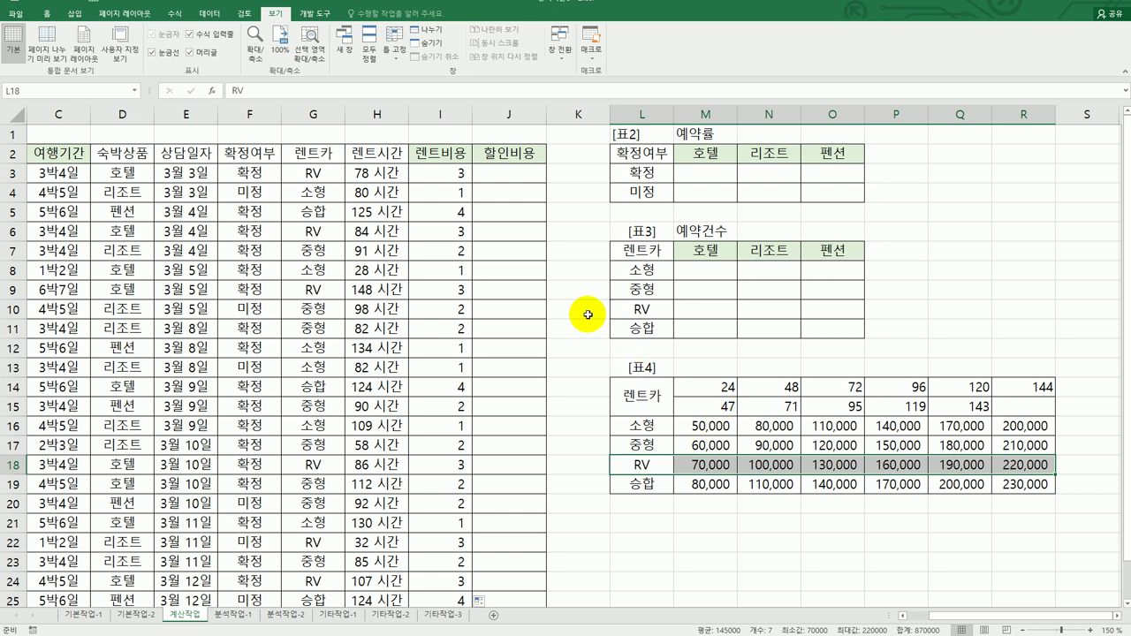
left_click(456, 173)
left_click(352, 84)
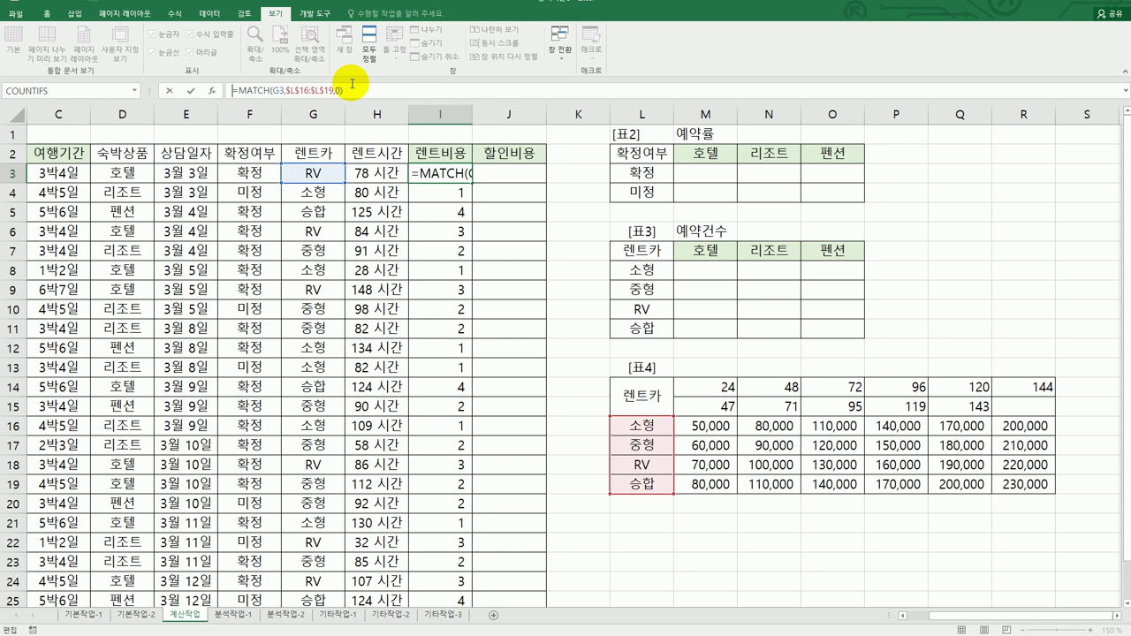
key("Home")
type("+2")
key("BackSpace")
key("BackSpace")
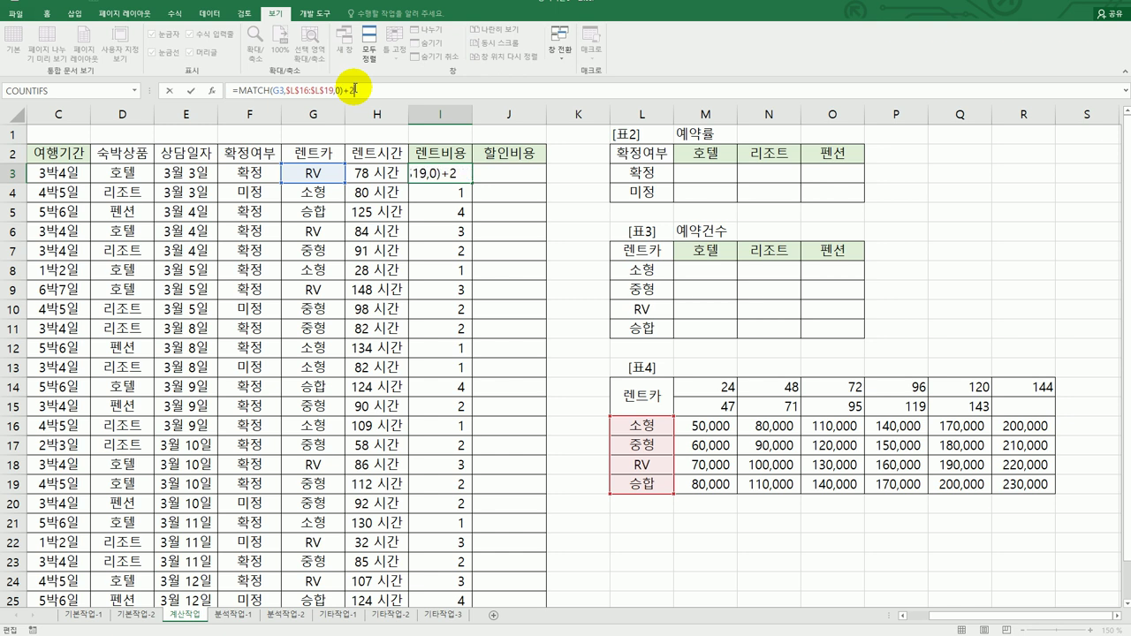
key("Return")
left_click(455, 173)
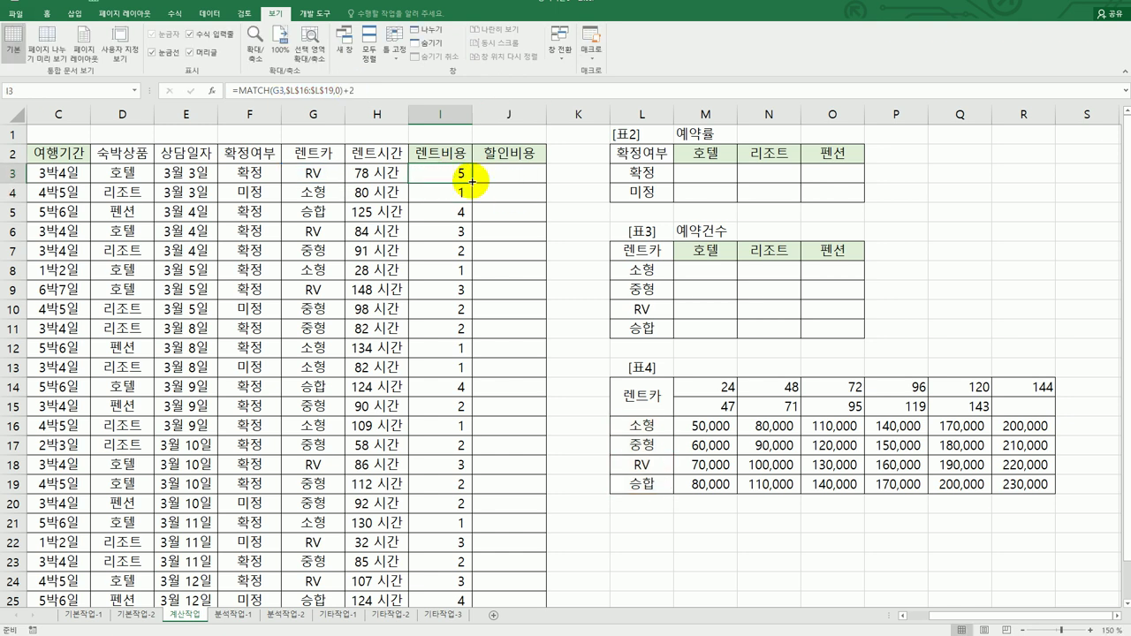
double_click(472, 182)
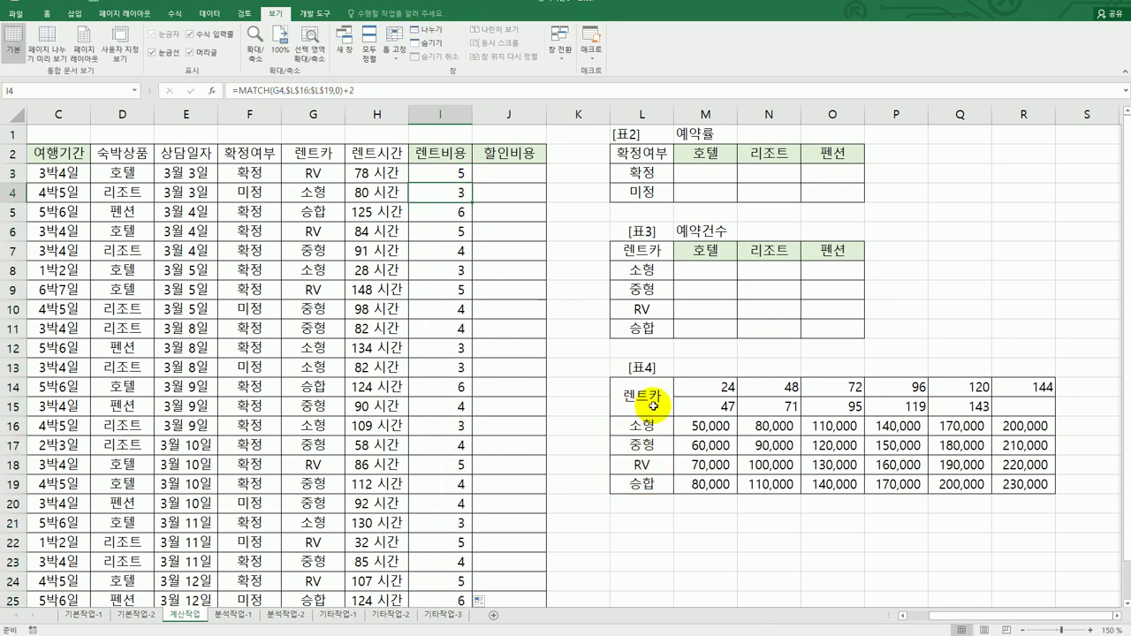
Insert an HLOOKUP function before MATCH in I3's formula, with H3 as the lookup value.
left_click(437, 192)
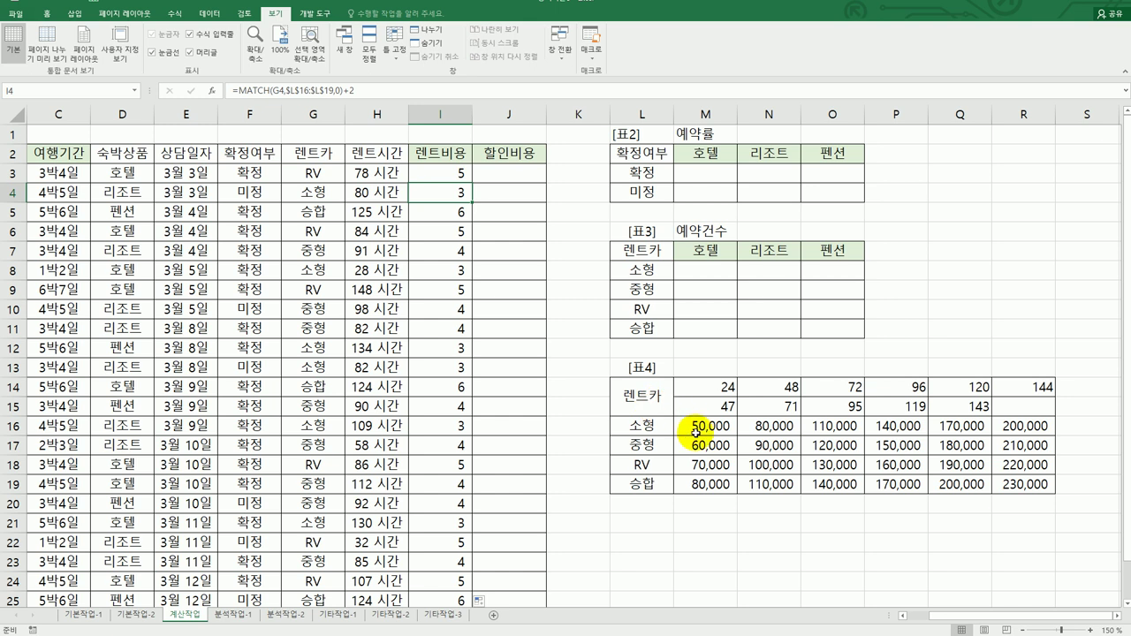
left_click(438, 175)
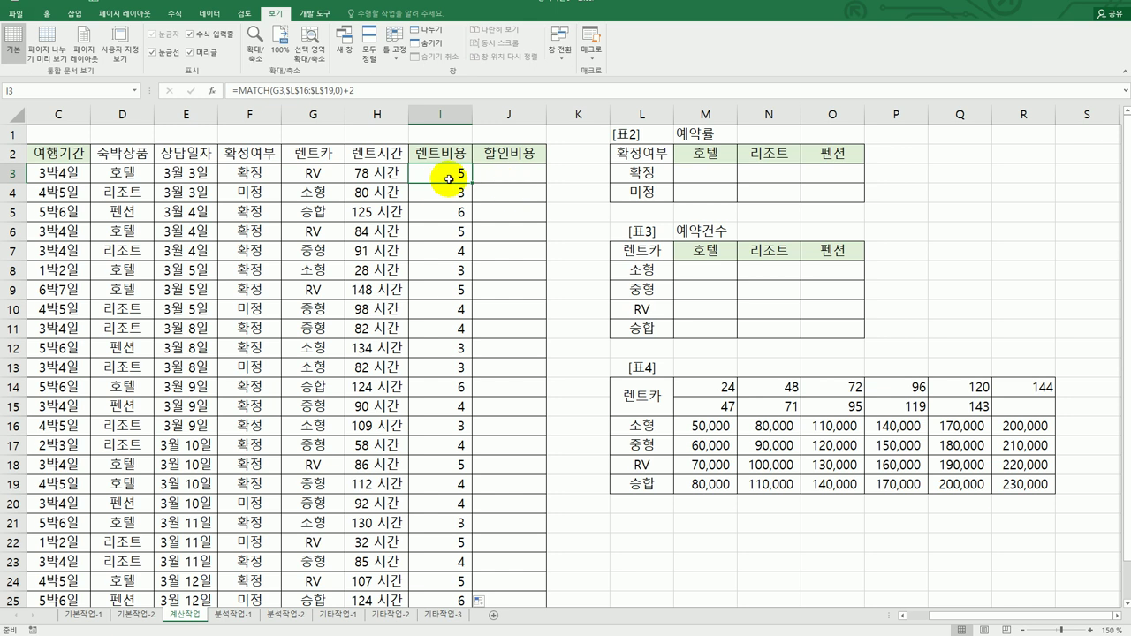
double_click(445, 177)
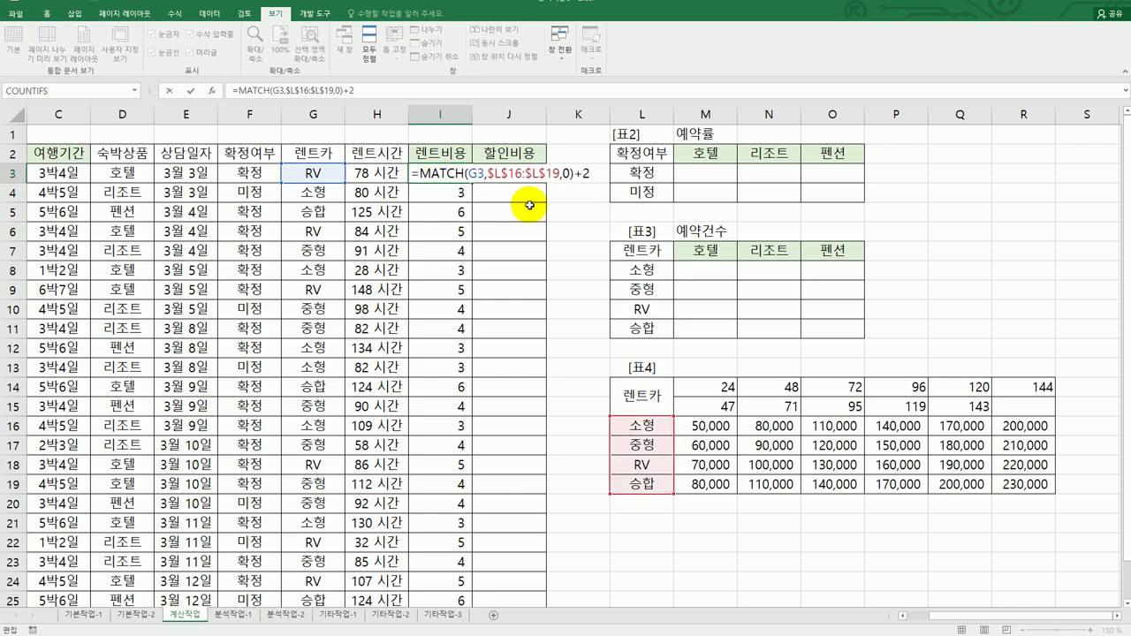
type("hl")
key("Tab")
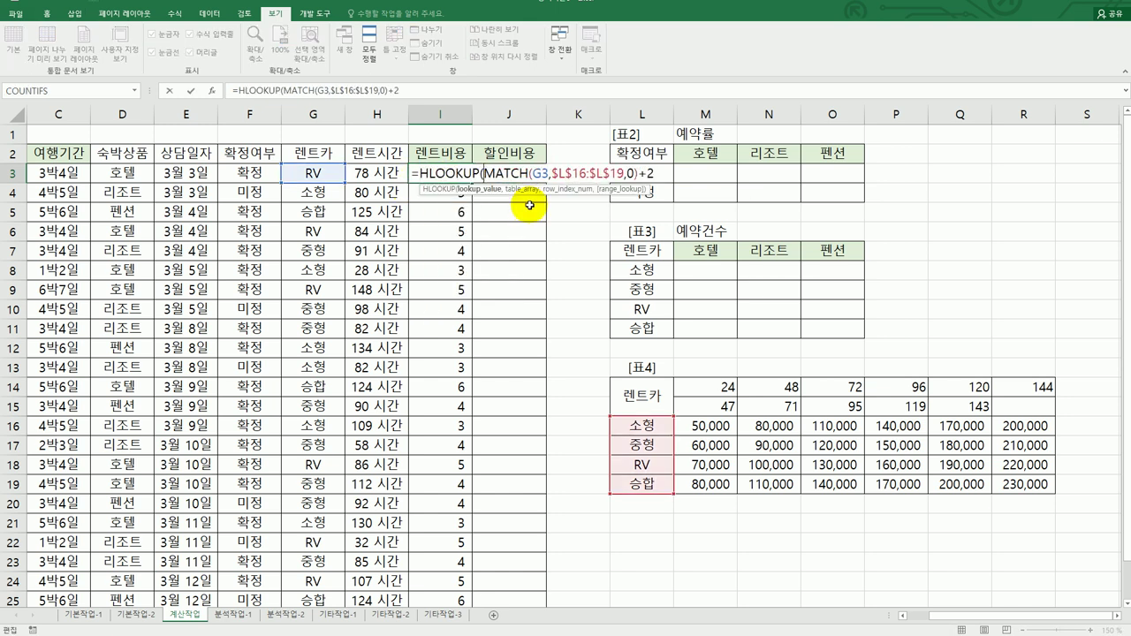
left_click(365, 176)
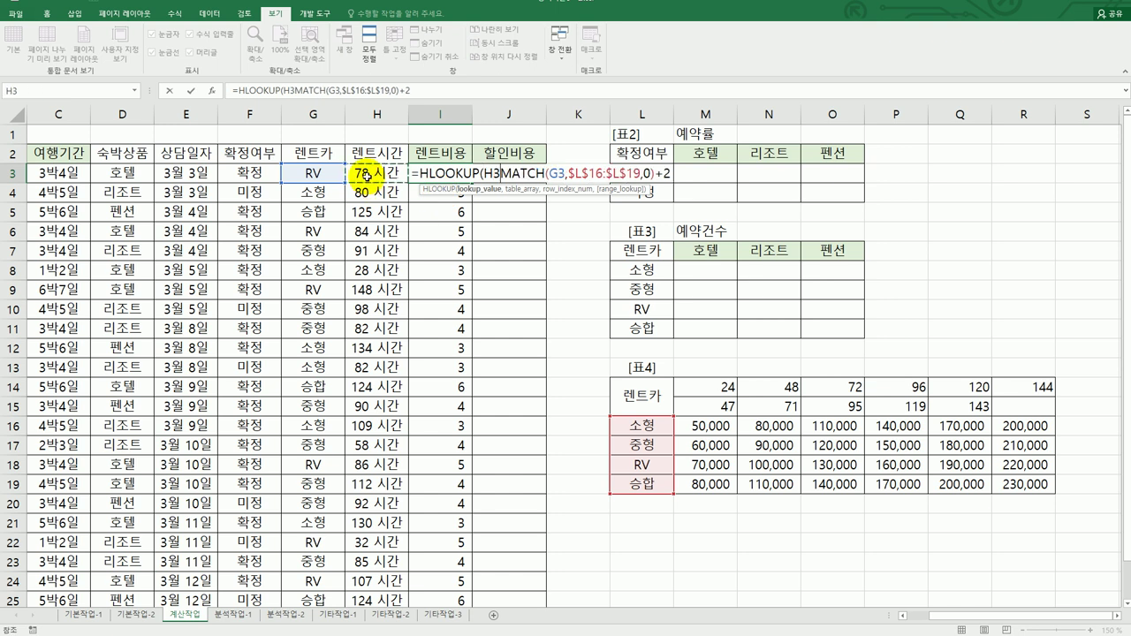
type(",")
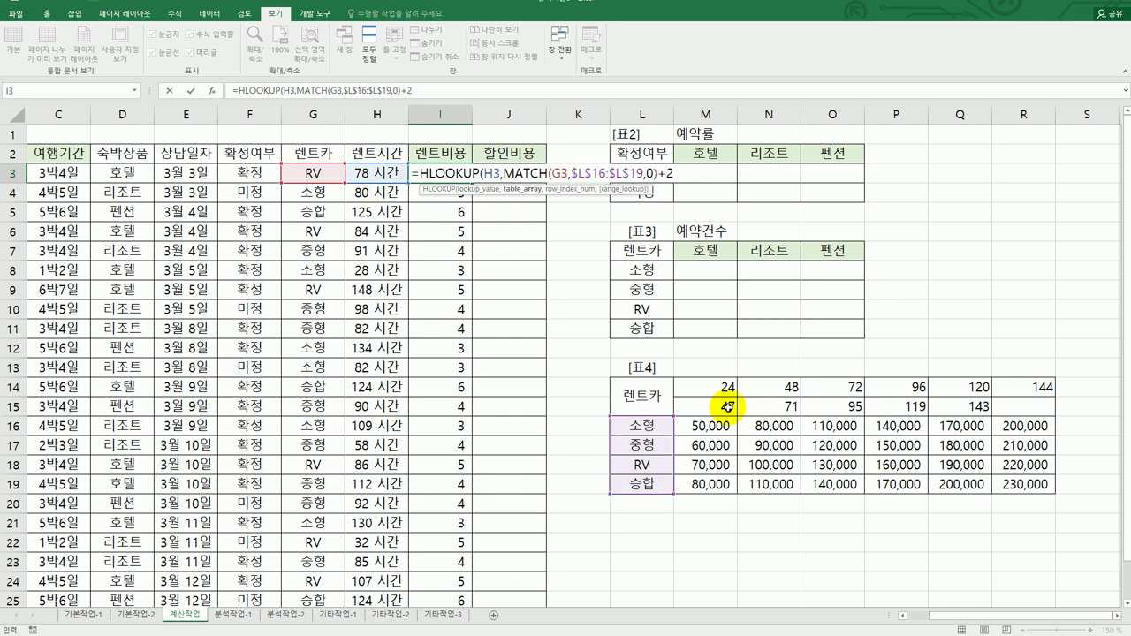
Set the table array of I3's HLOOKUP to the absolute [표4] range $M$14:$R$19, ahead of the MATCH row index.
left_click_drag(713, 386, 751, 401)
left_click_drag(899, 460, 1023, 487)
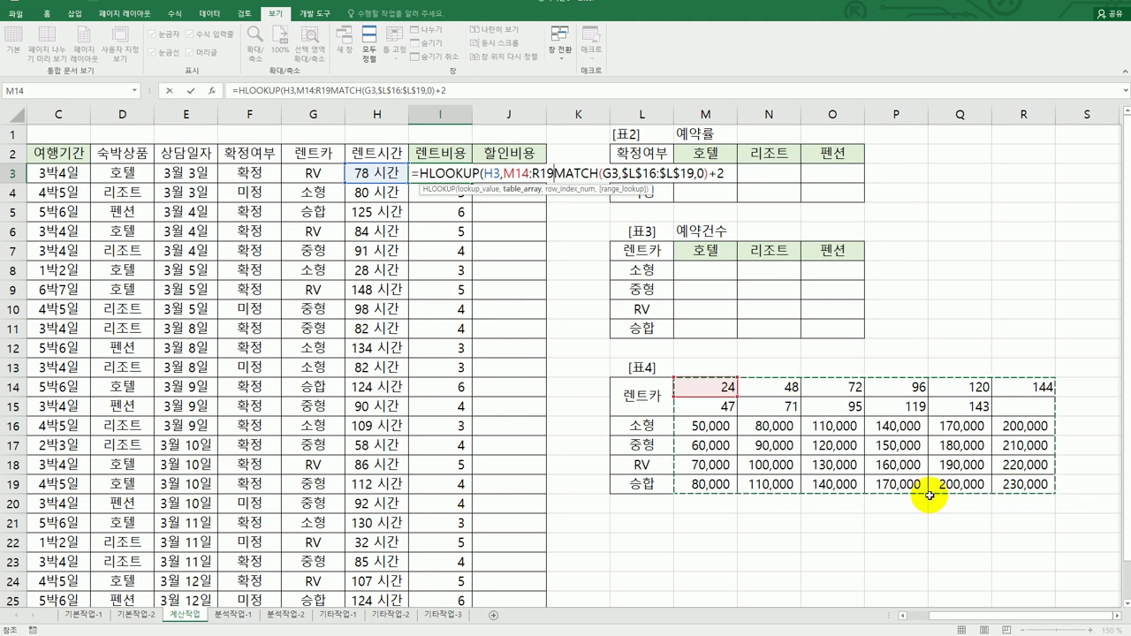
key("F4")
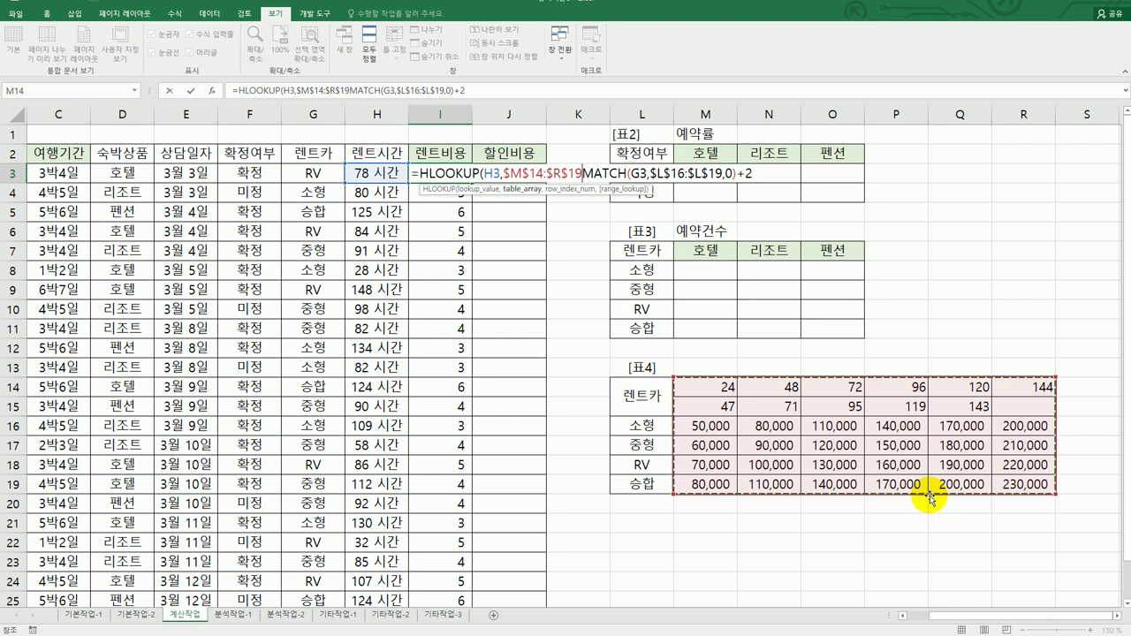
type(",")
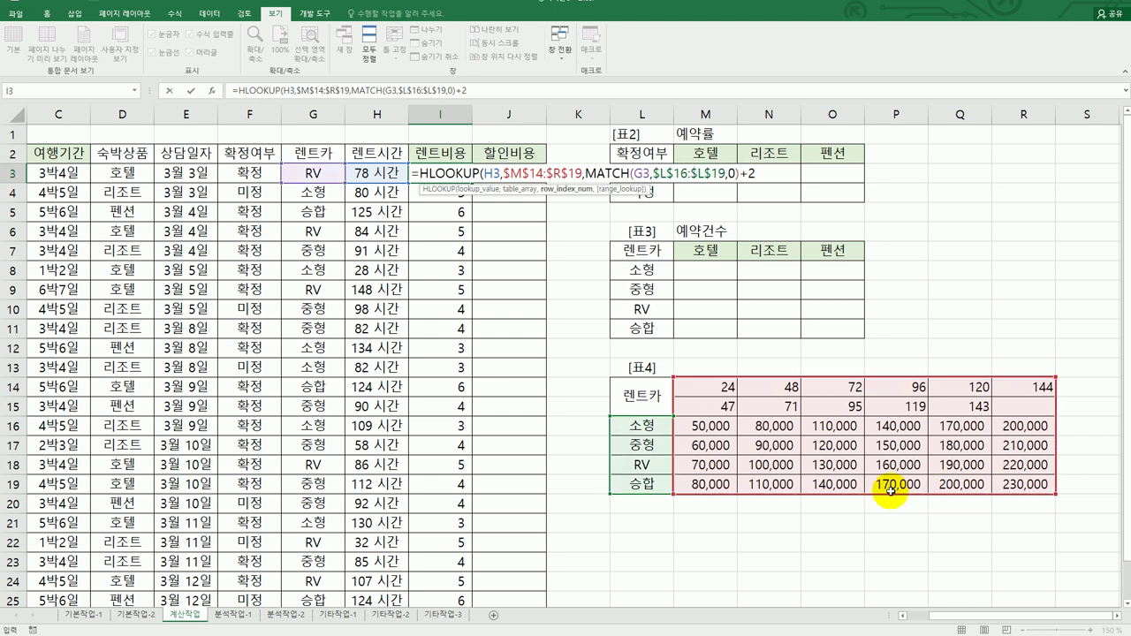
Close I3's HLOOKUP after MATCH(...)+2 without a range_lookup argument, and fill the formula down to I26.
left_click(762, 174)
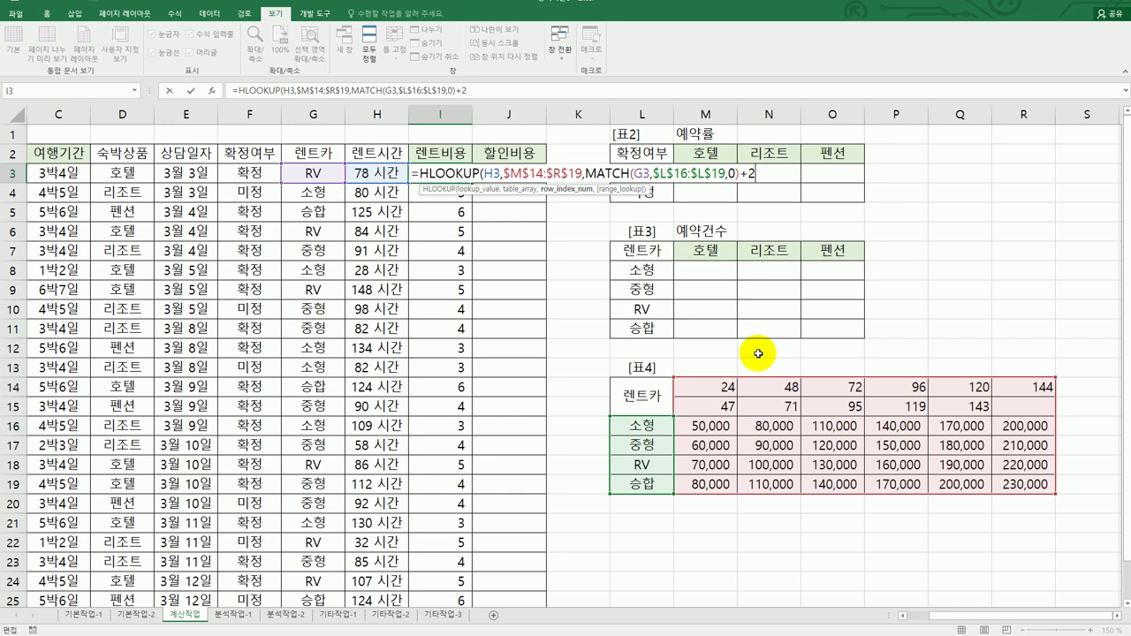
type(",")
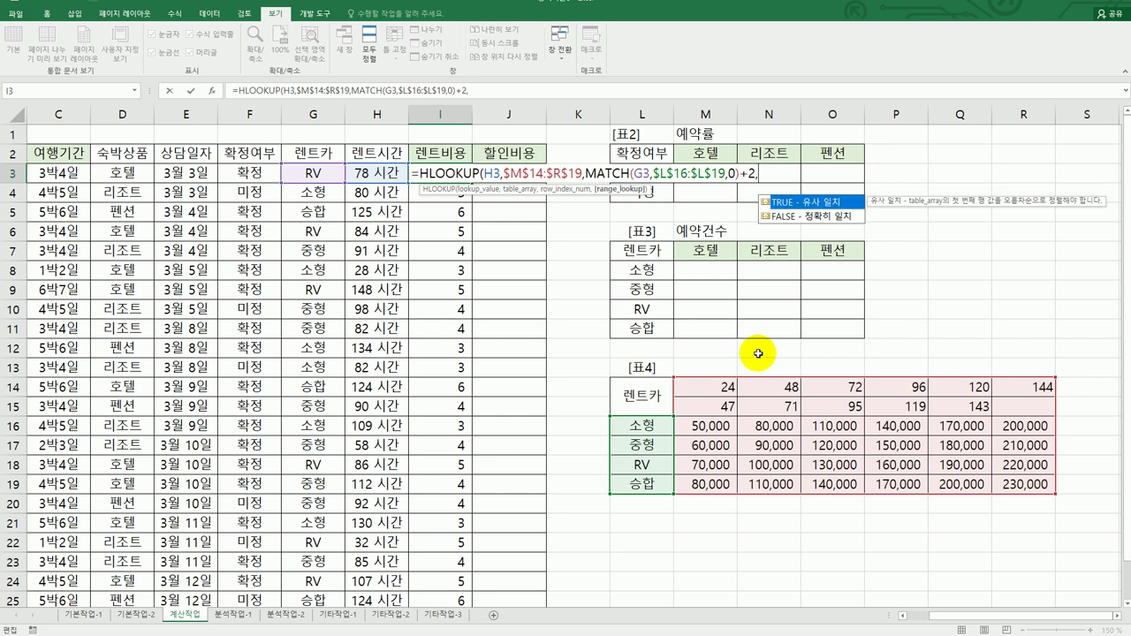
key("BackSpace")
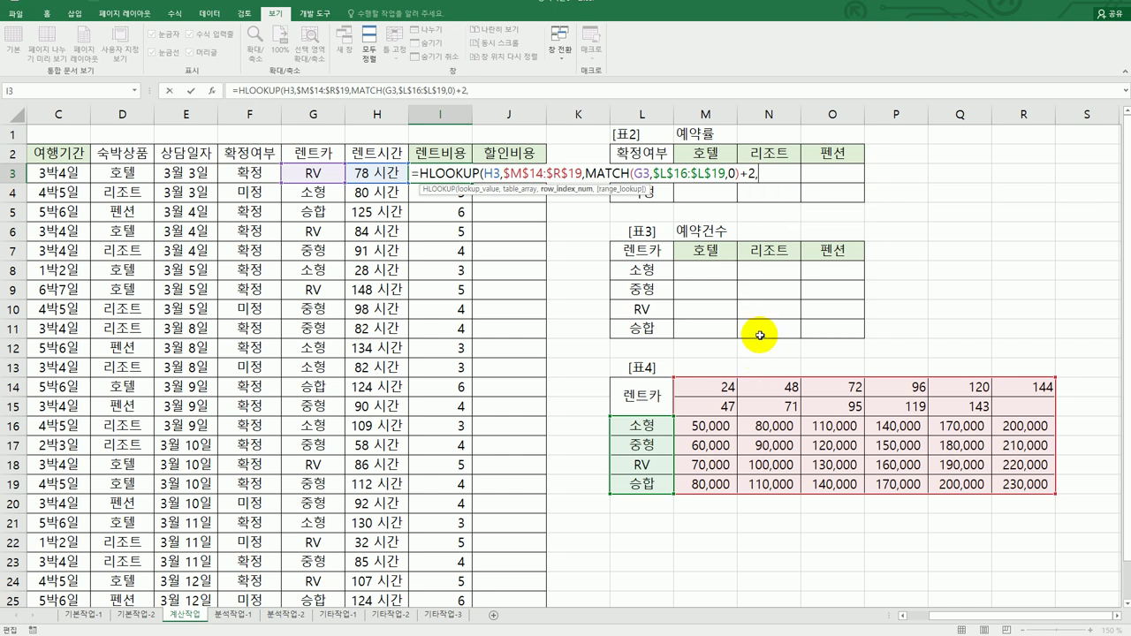
type(")")
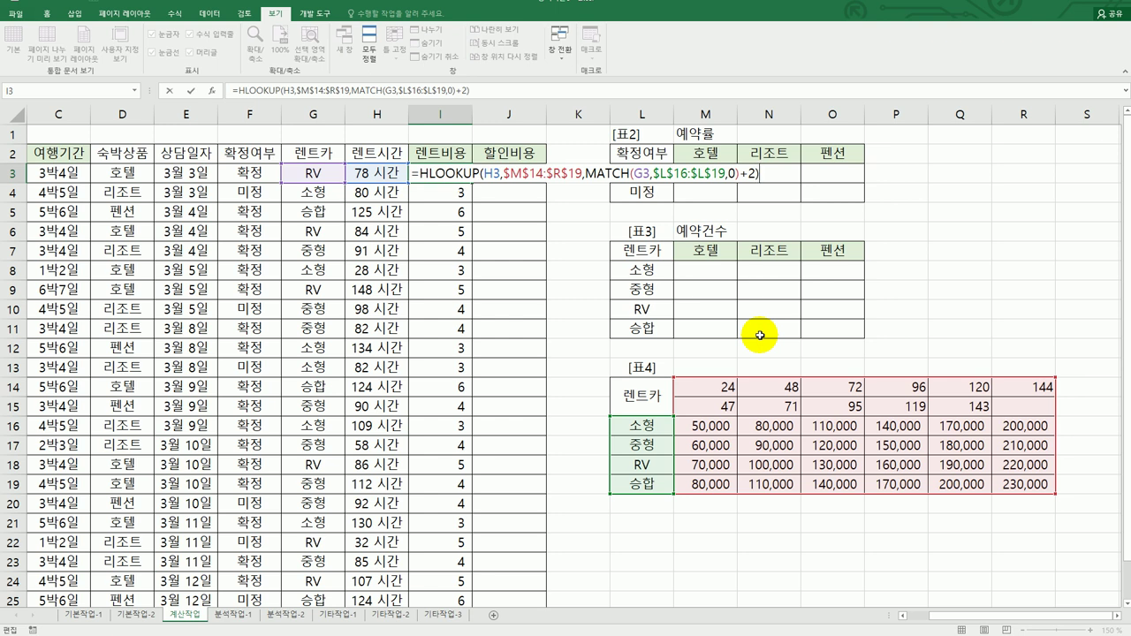
key("Return")
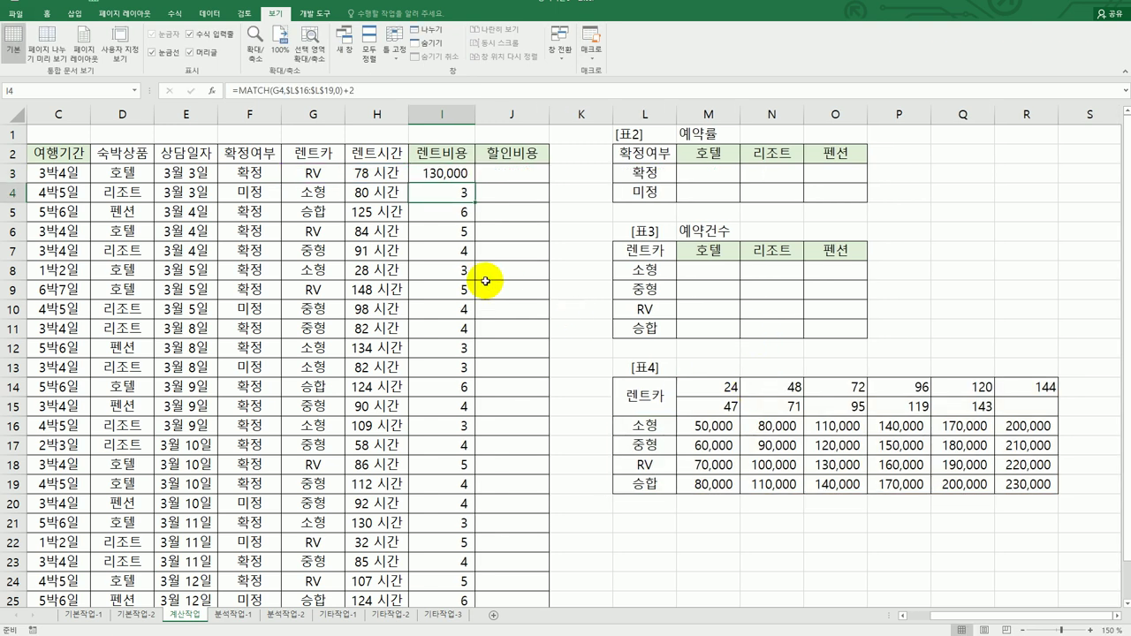
left_click(469, 179)
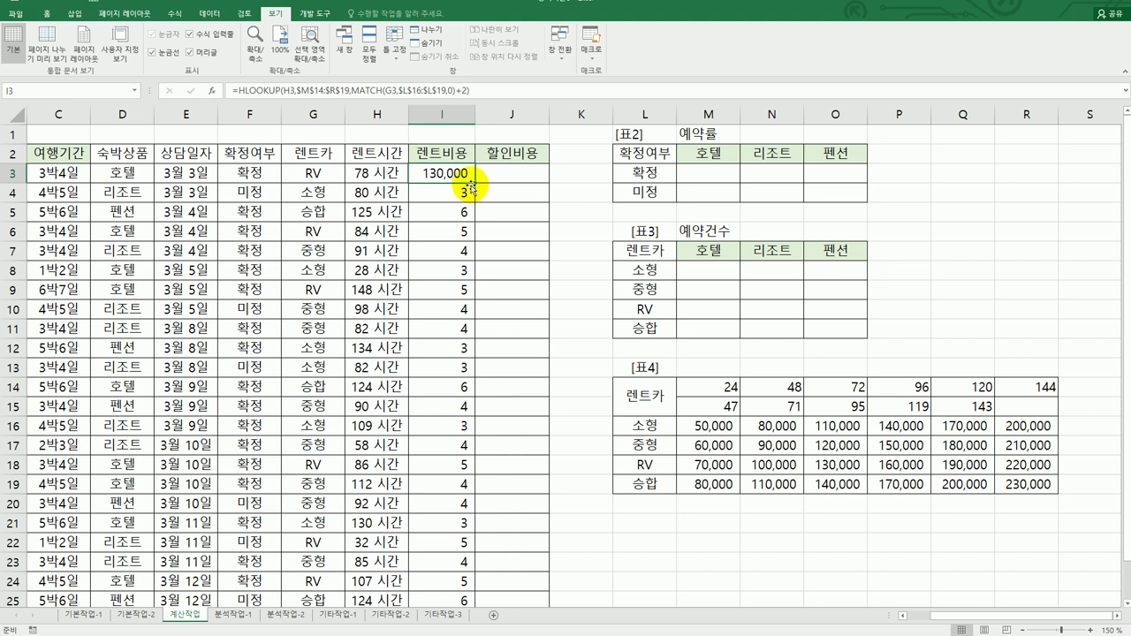
double_click(474, 184)
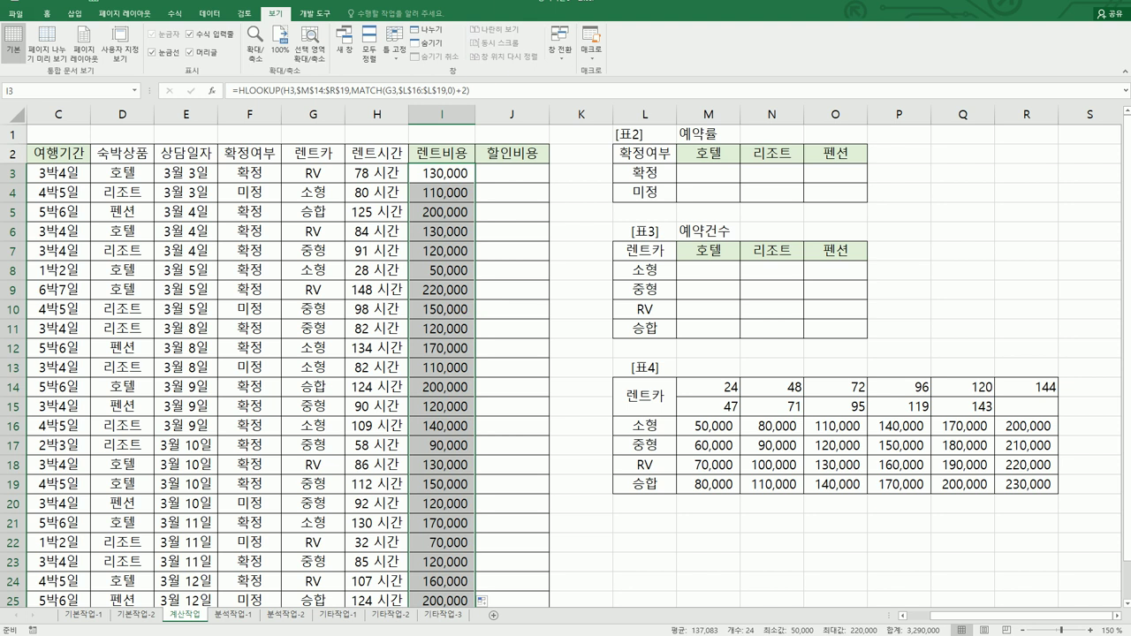
Switch to the exam document to read question 3 on 예약건수, and return to cell M8 in the Excel workbook with [표1] in view.
key("alt+Tab")
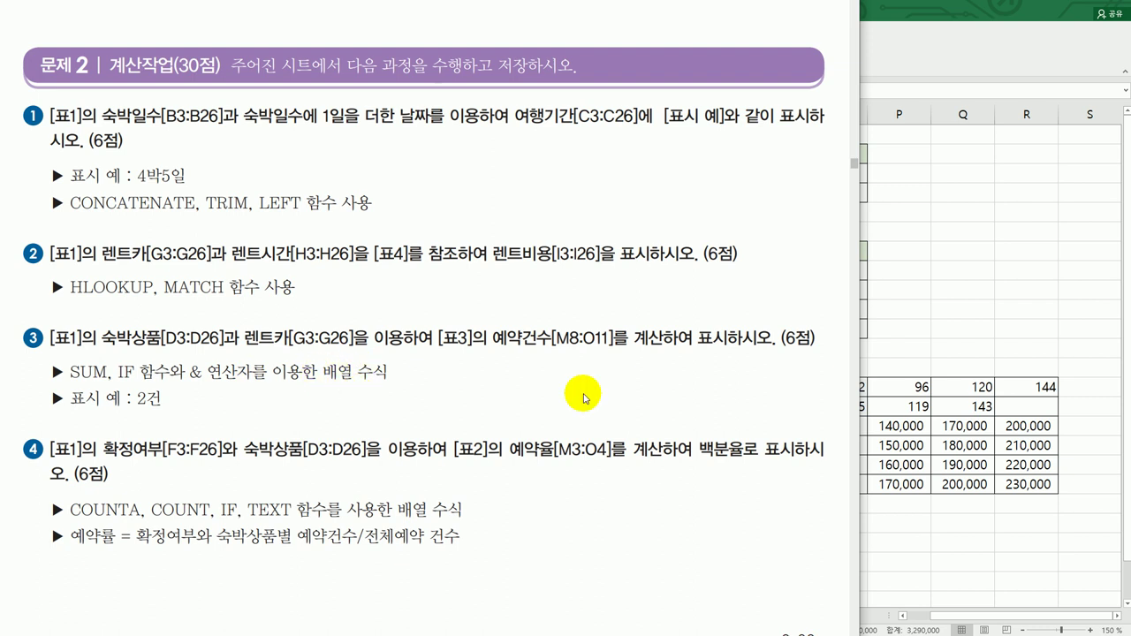
key("alt+Tab")
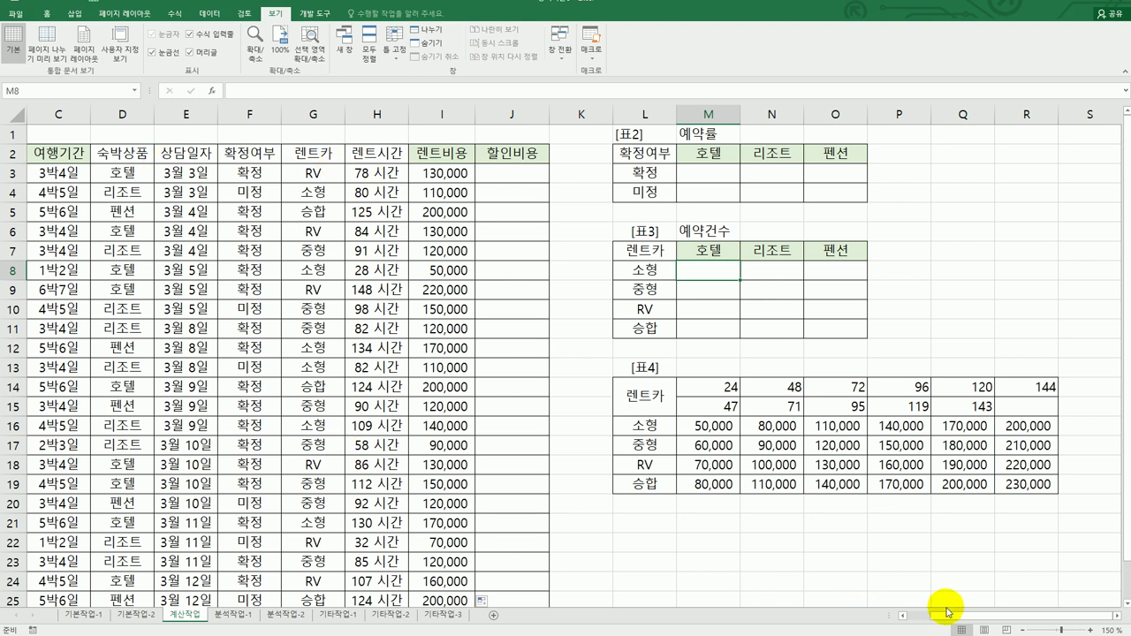
left_click_drag(959, 613, 946, 613)
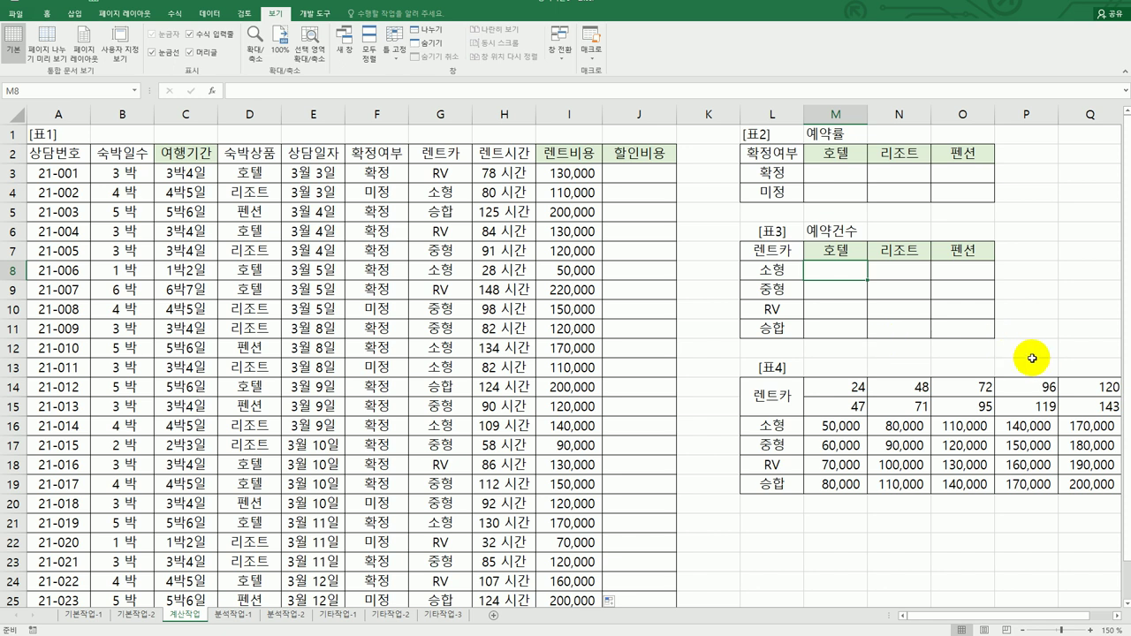
Begin the 예약건수 formula in M8 with a SUM function containing a nested IF.
type("=")
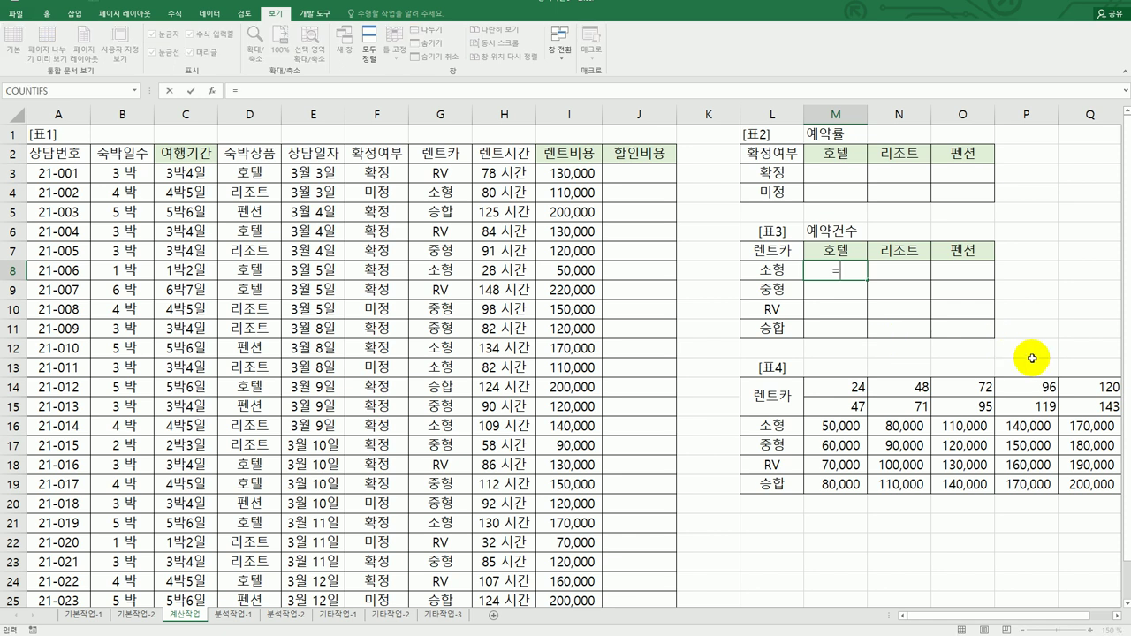
type("sum(")
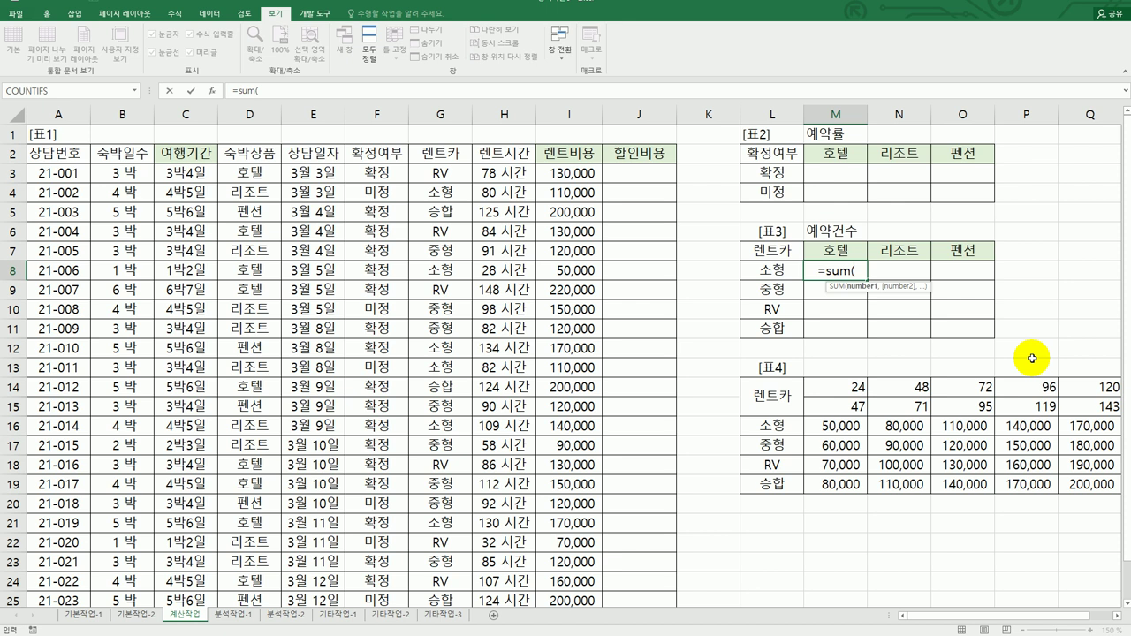
type(" if")
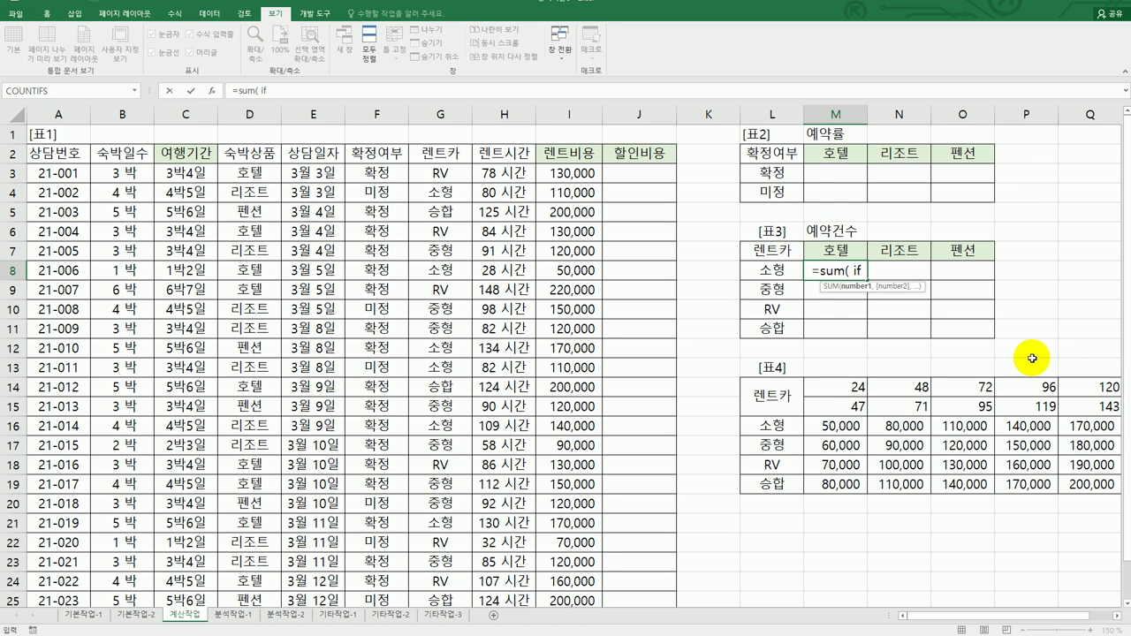
key("BackSpace")
key("BackSpace")
type("(")
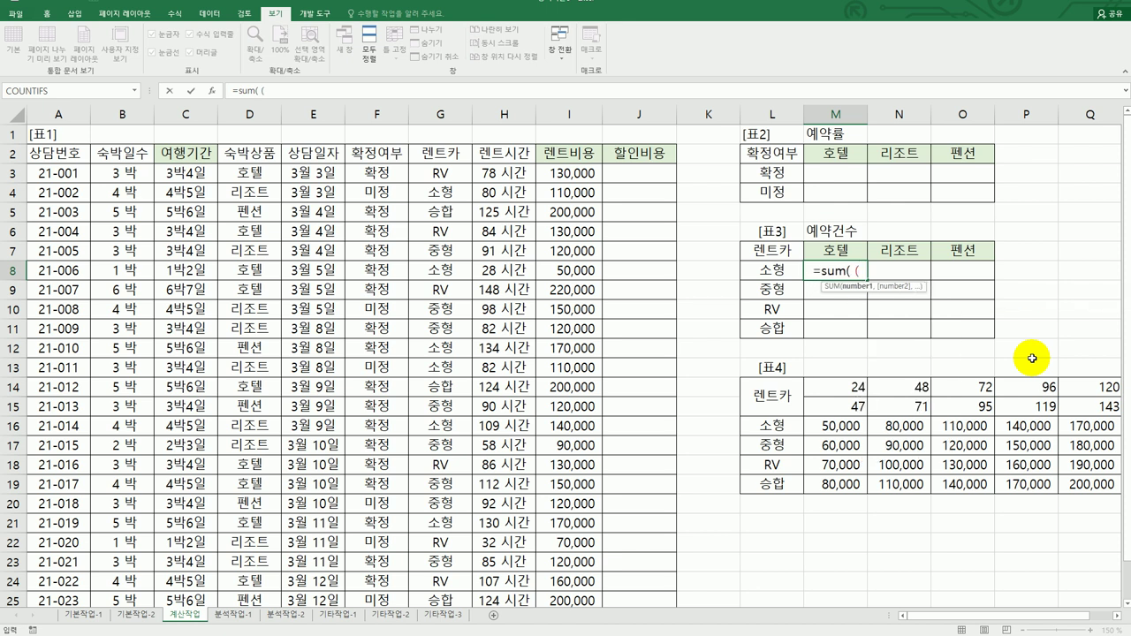
key("BackSpace")
key("BackSpace")
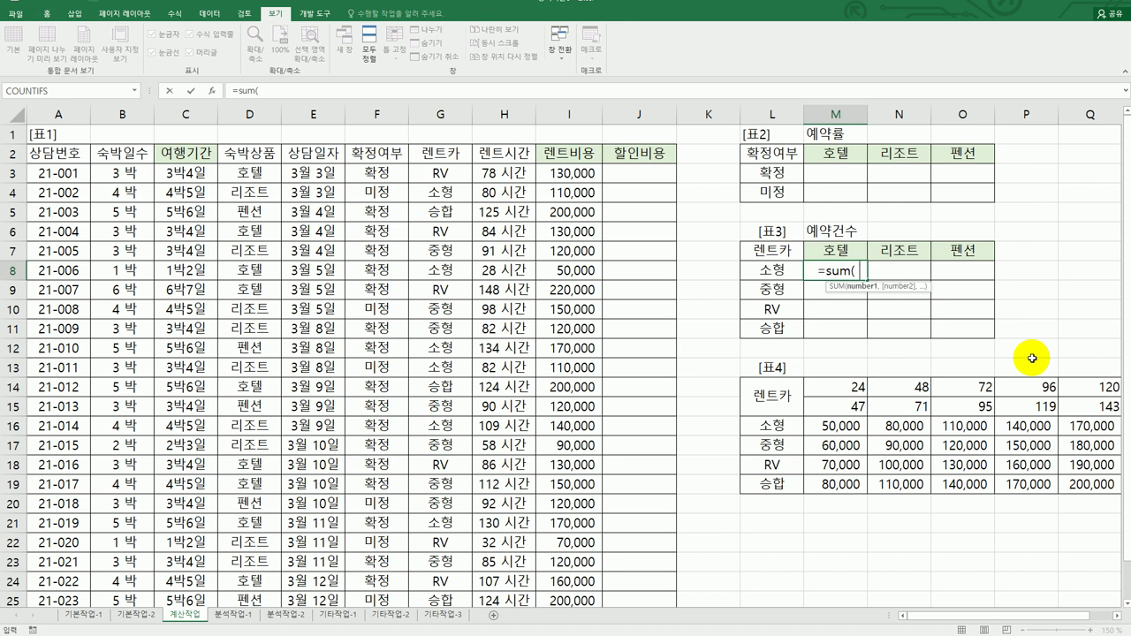
type("i")
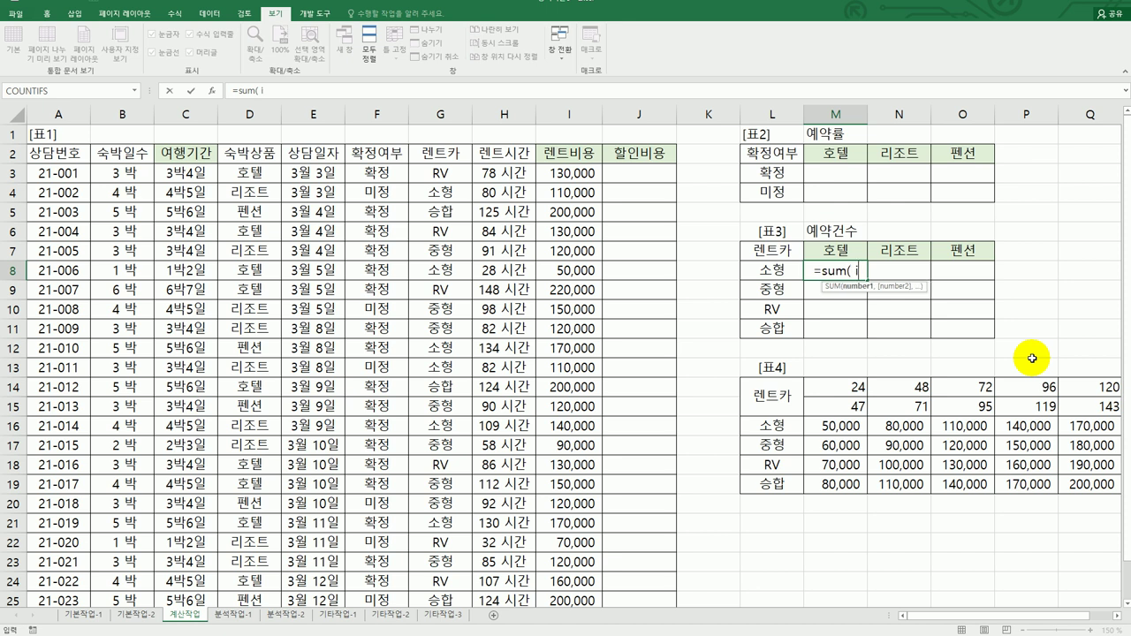
type("f(")
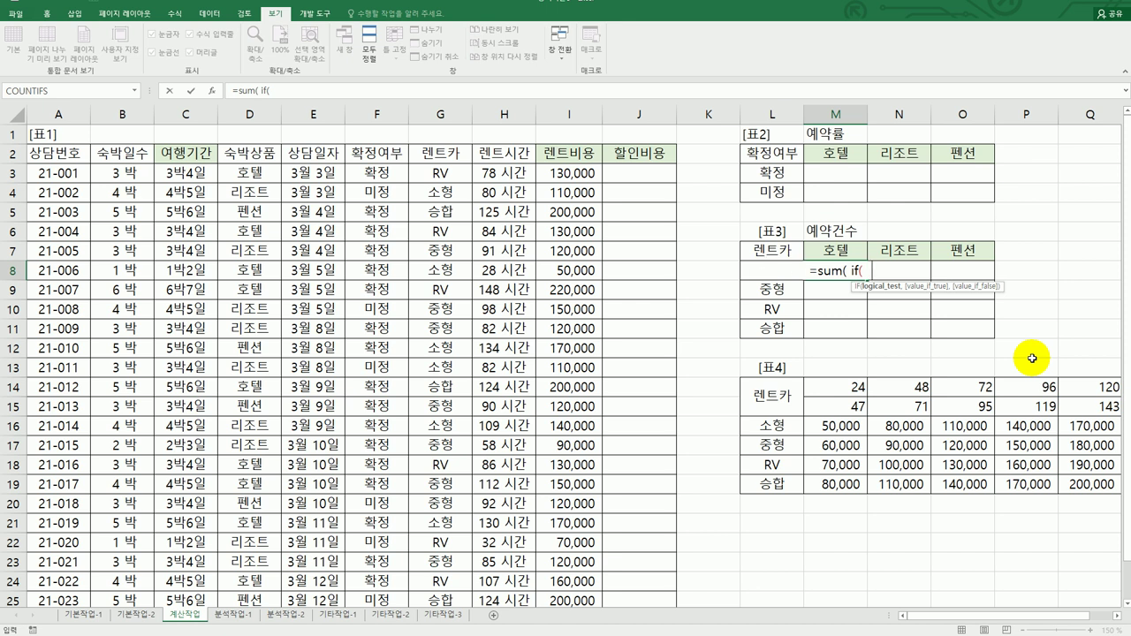
Give M8's IF two empty parenthesised conditions multiplied together and a true value of 1, close both functions and append &"건".
type(" (")
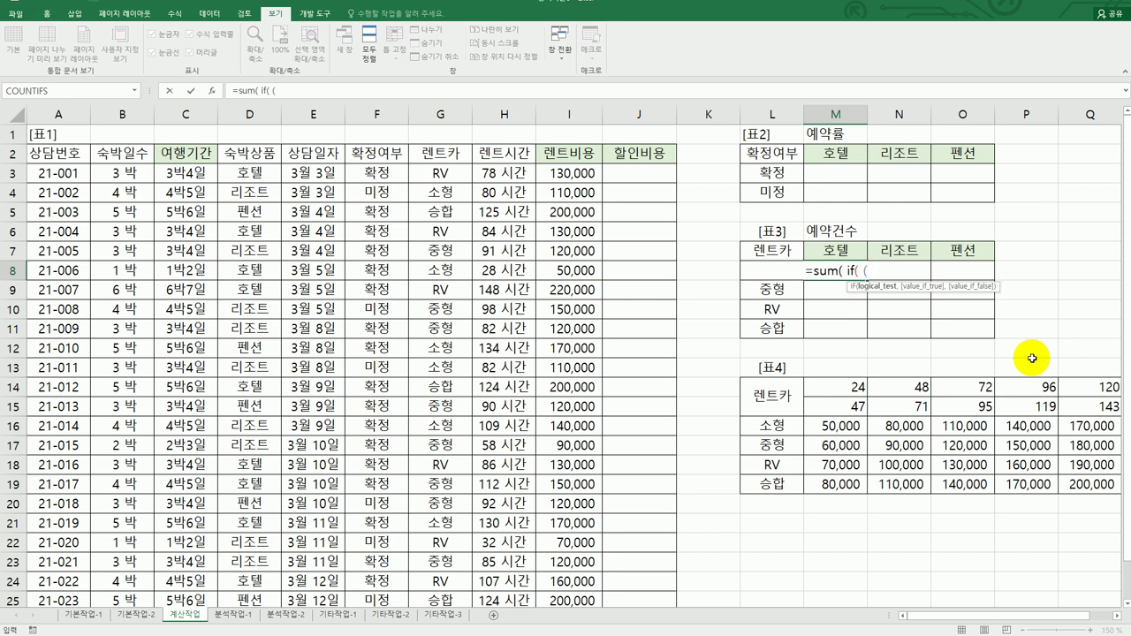
type("   ) *")
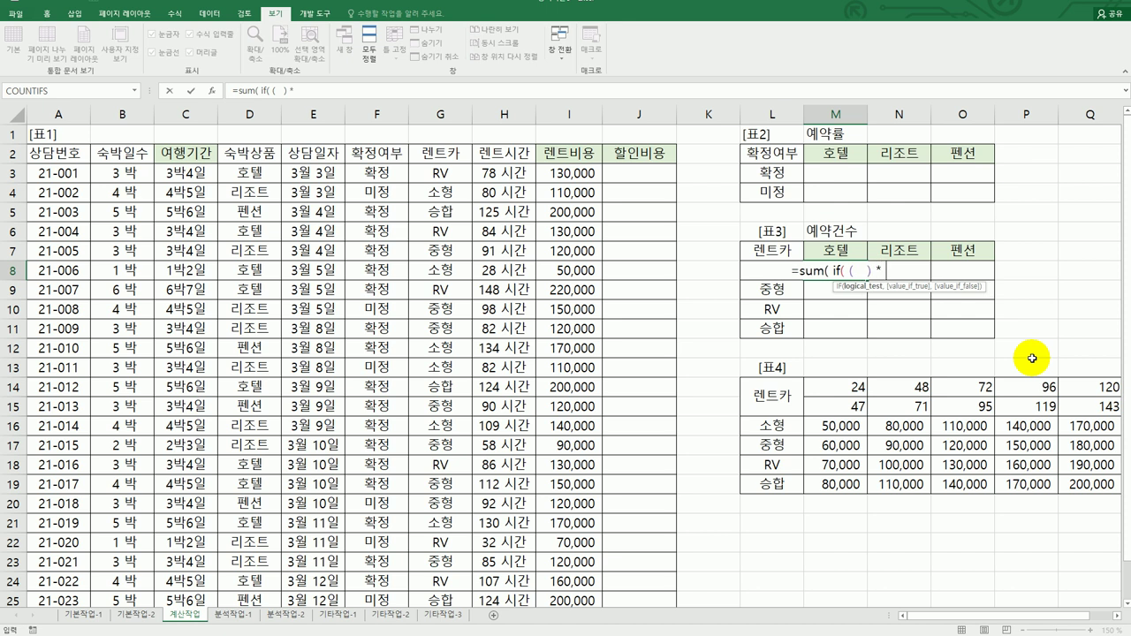
type(" (   )")
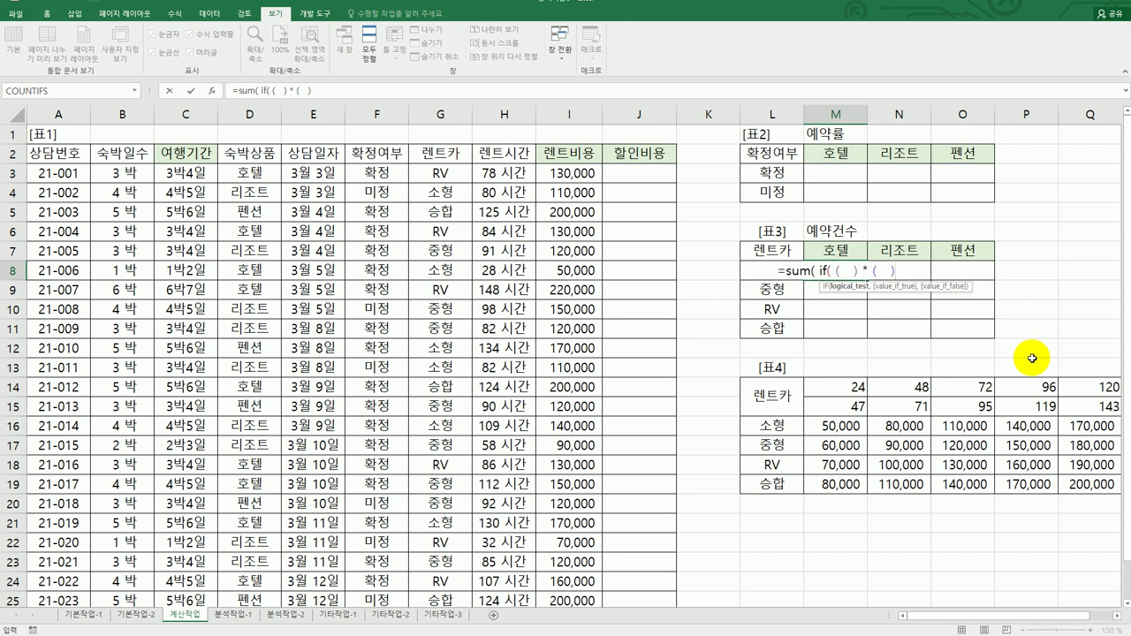
type(",")
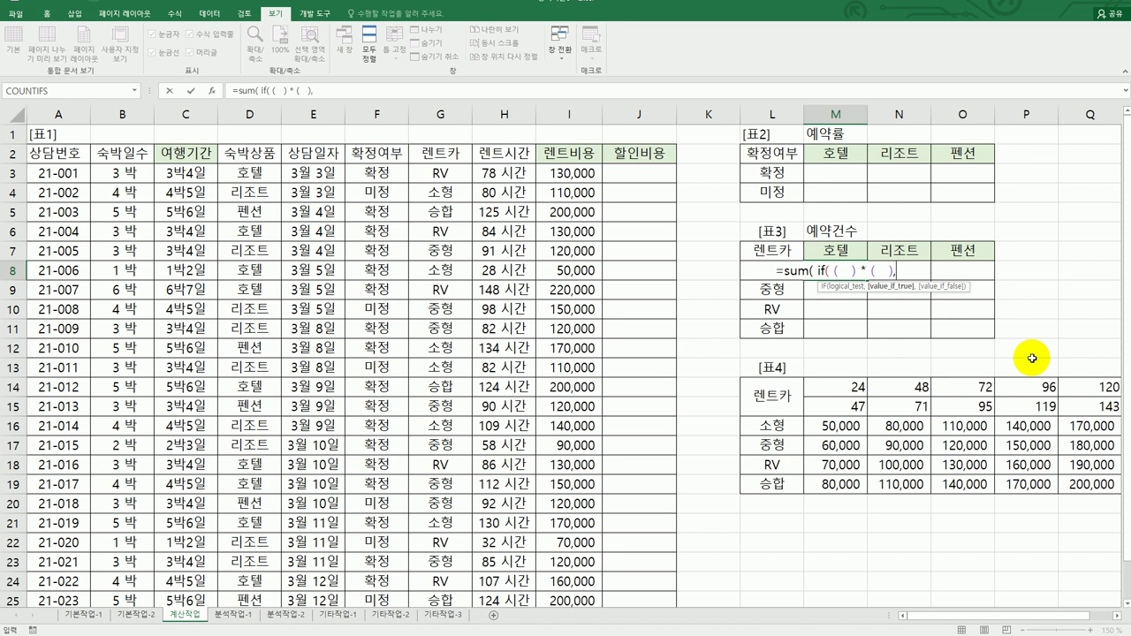
type("1")
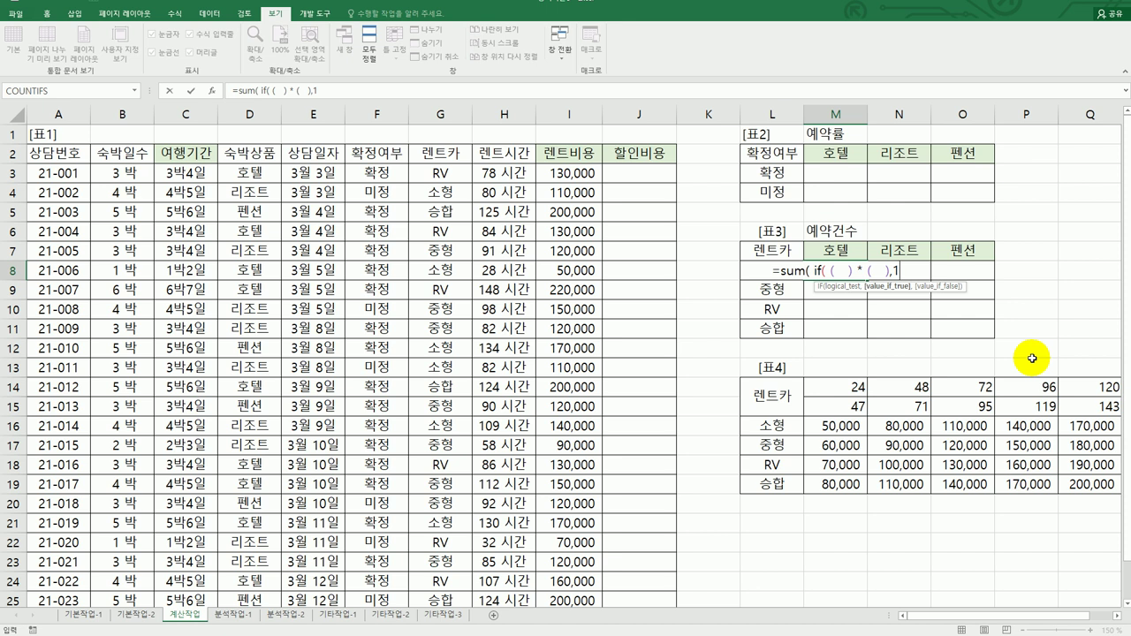
type(") )")
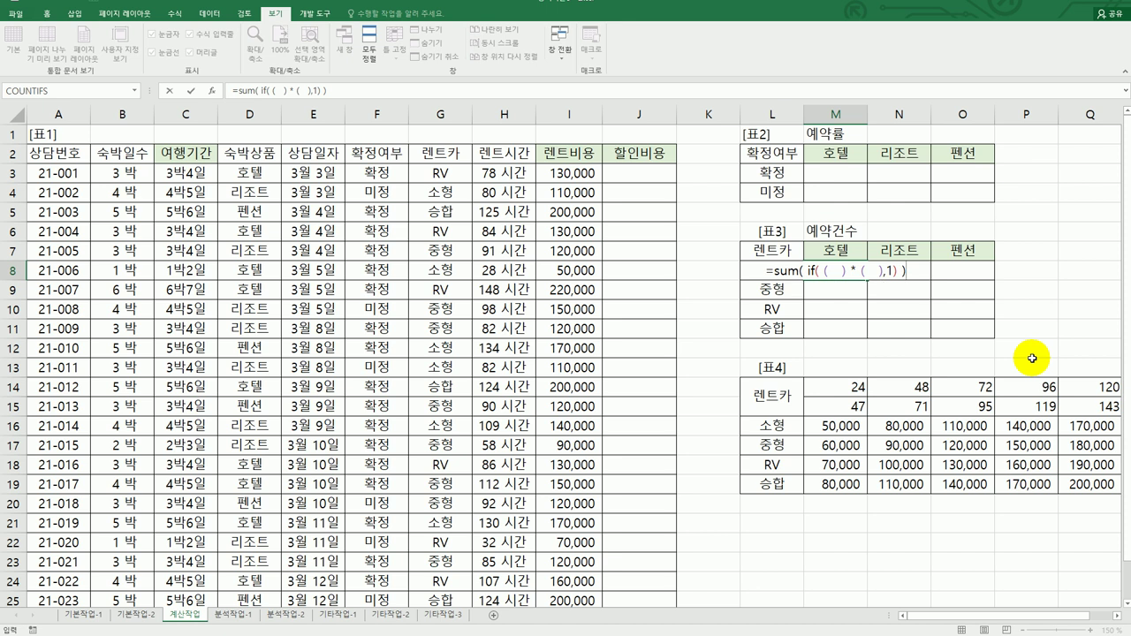
type("&\"건\"")
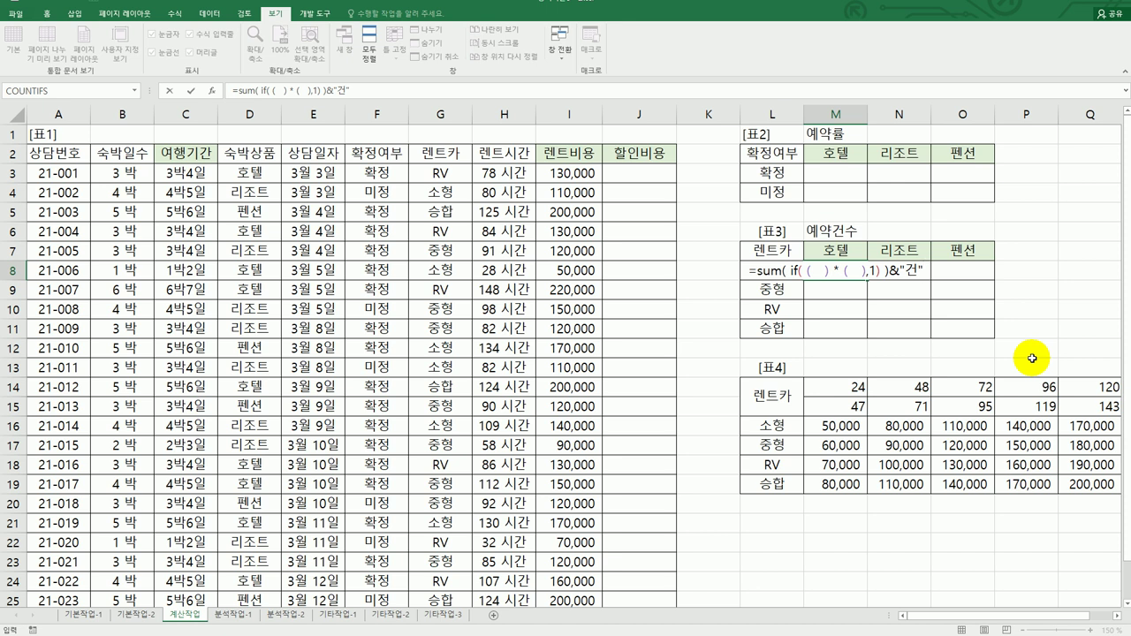
Fill the first condition of M8's IF with $G$3:$G$26=$L8 and remove the extra spaces after it.
left_click(813, 272)
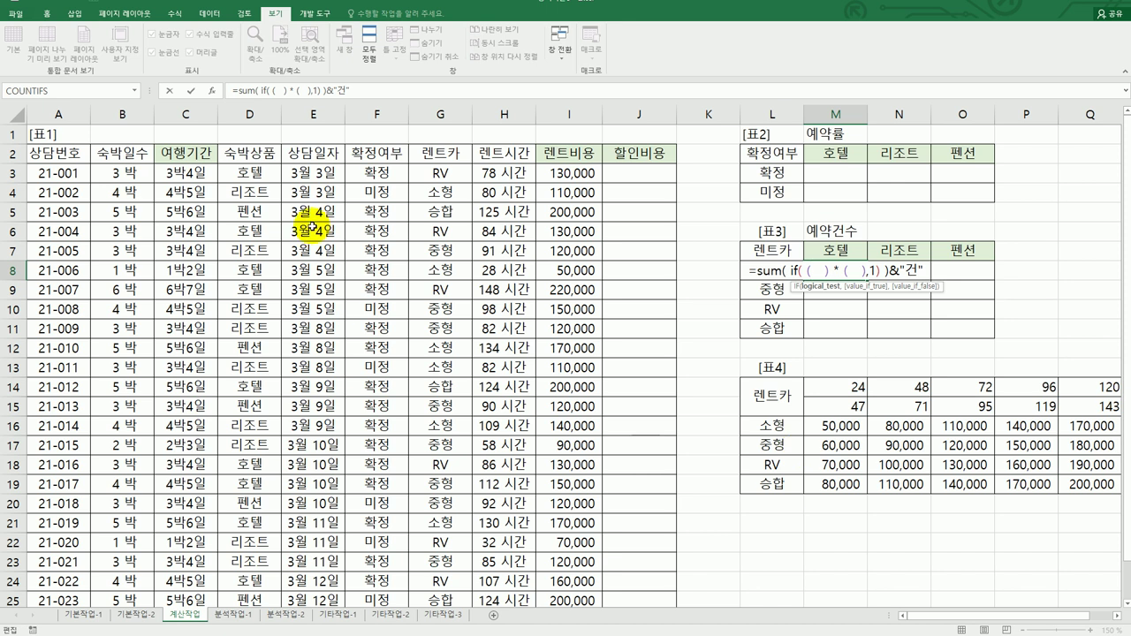
left_click_drag(436, 174, 436, 561)
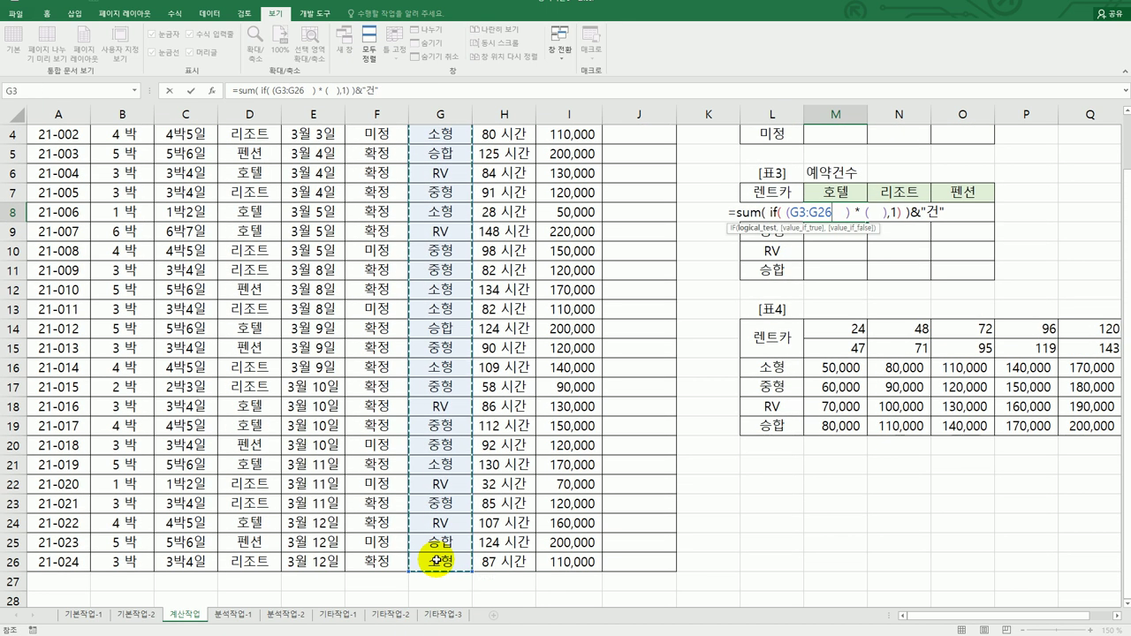
key("F4")
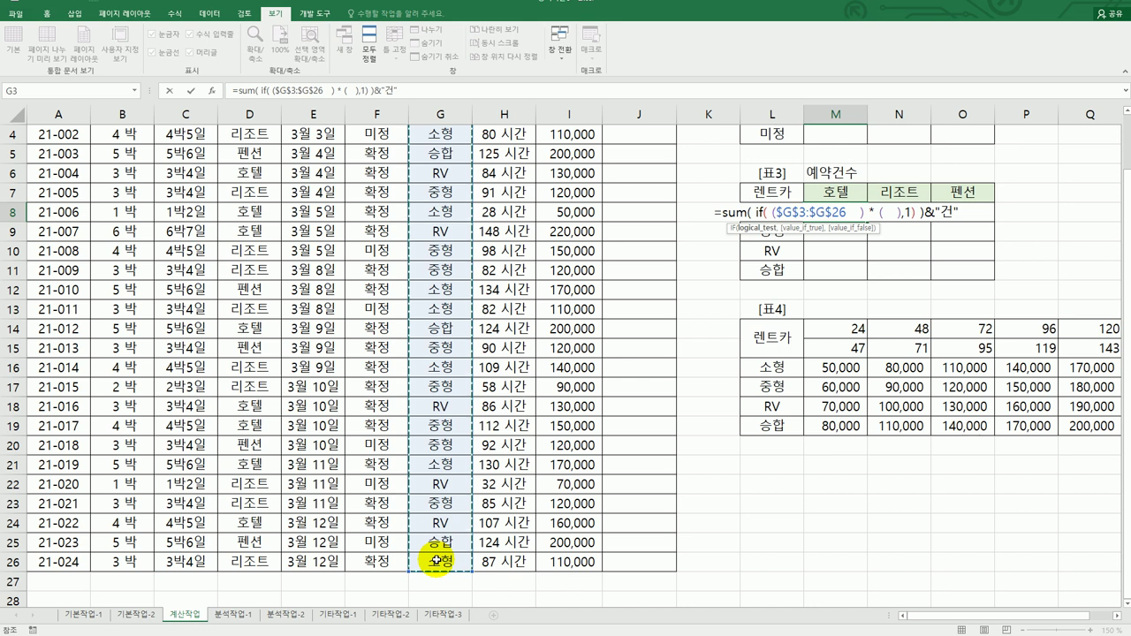
type("=")
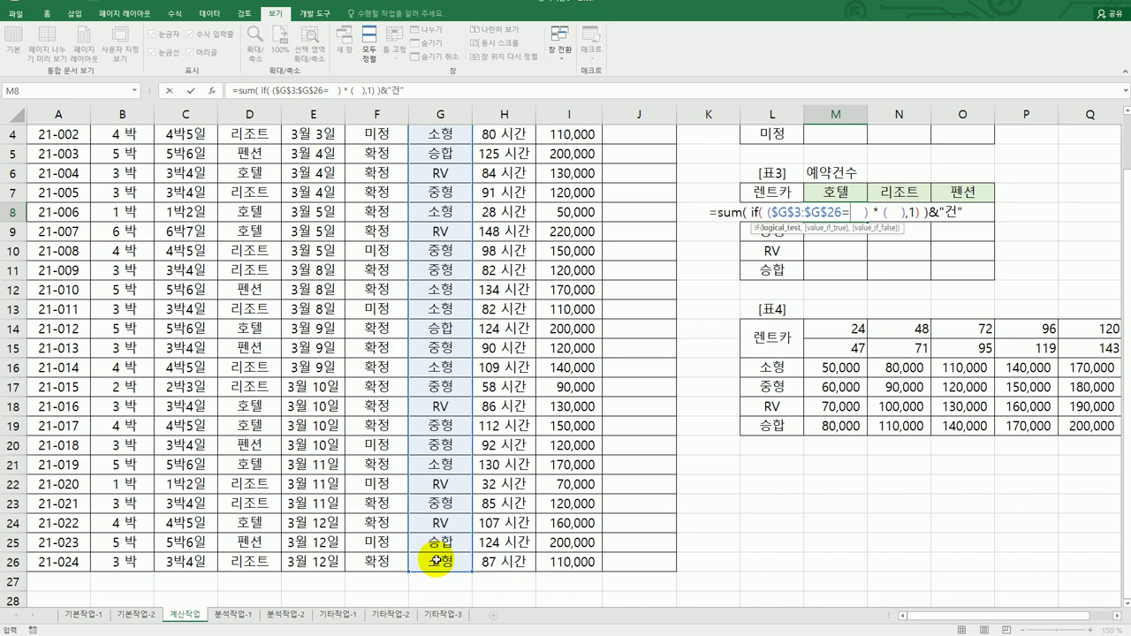
key("Left")
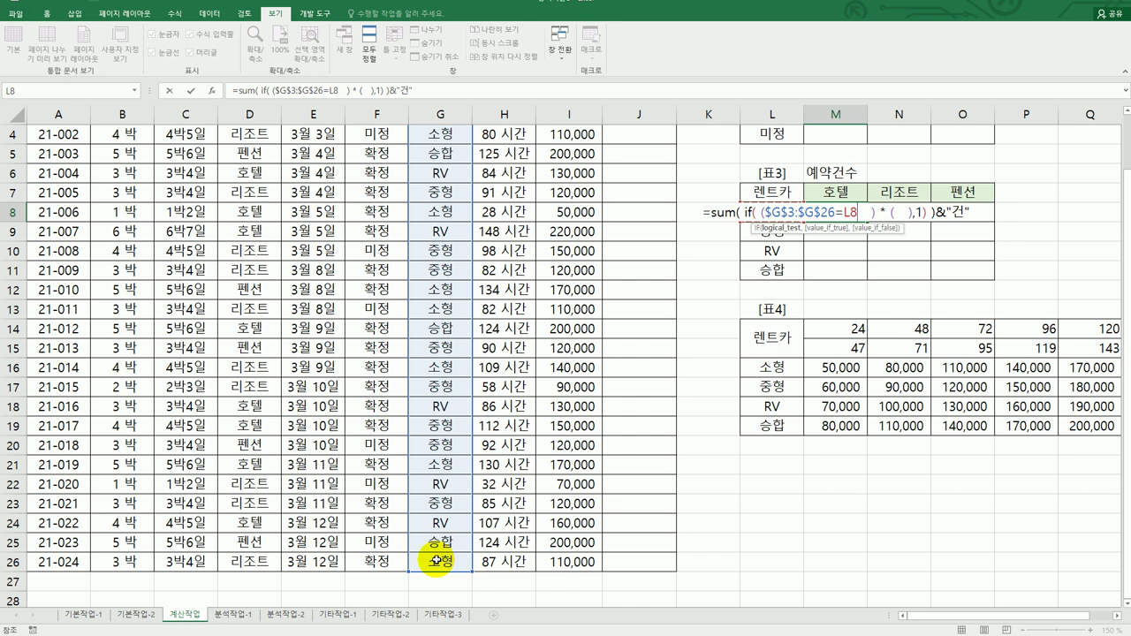
key("F4")
key("F4")
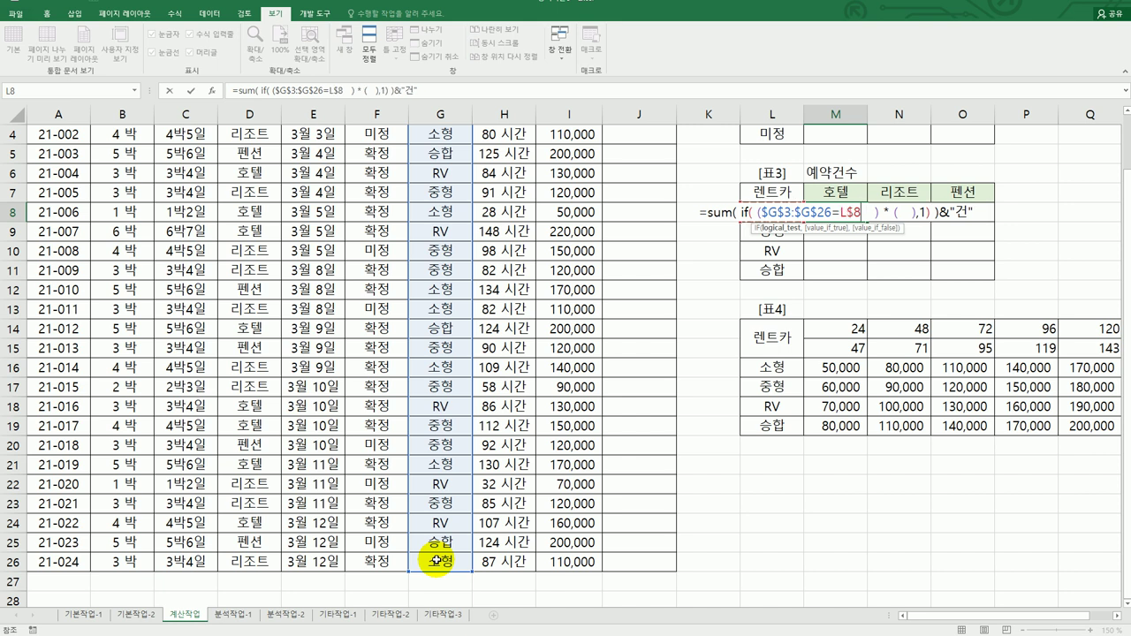
key("F4")
key("Delete")
key("Delete")
key("Delete")
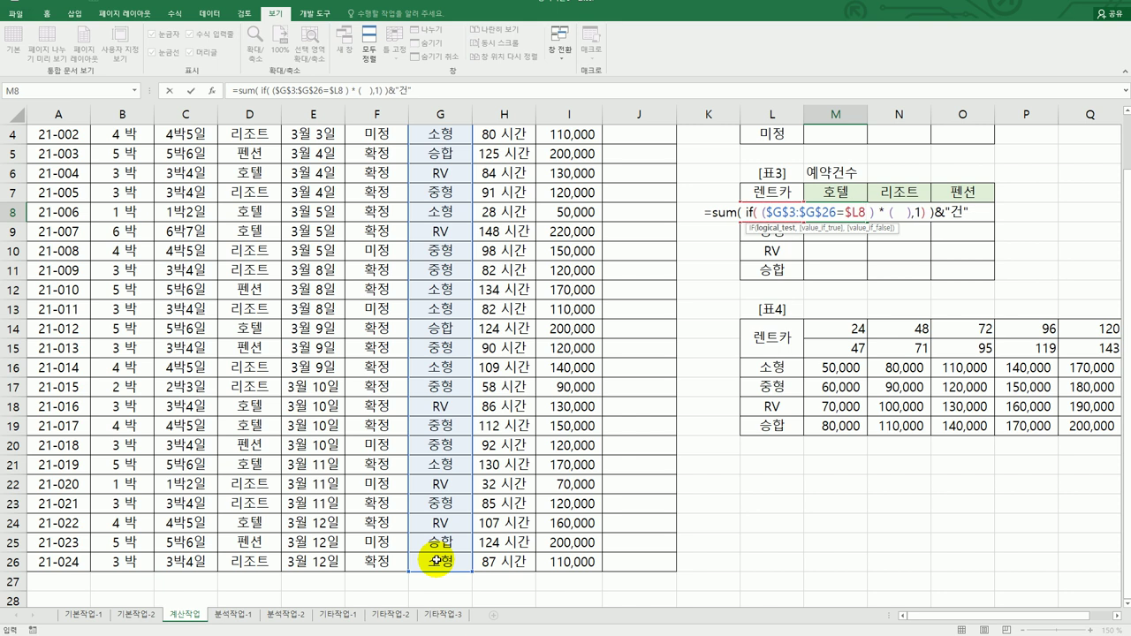
Fill the second condition of M8's IF with $D$3:$D$26=M$7 and remove the extra space after it.
left_click(898, 212)
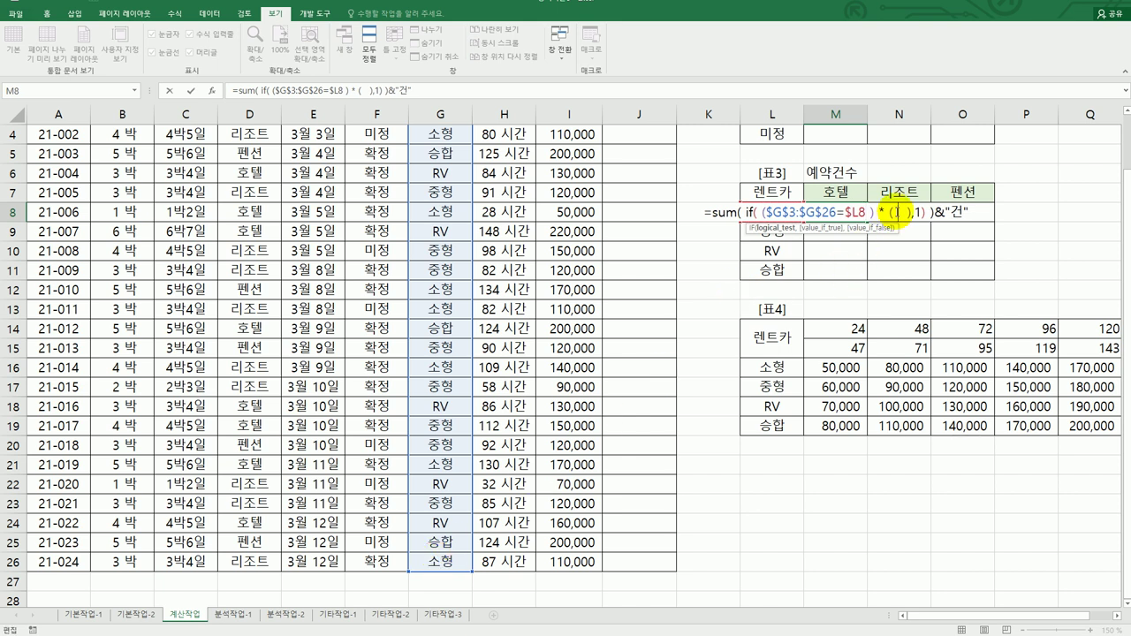
scroll(373, 373, "up", 1)
left_click_drag(251, 172, 246, 564)
key("F4")
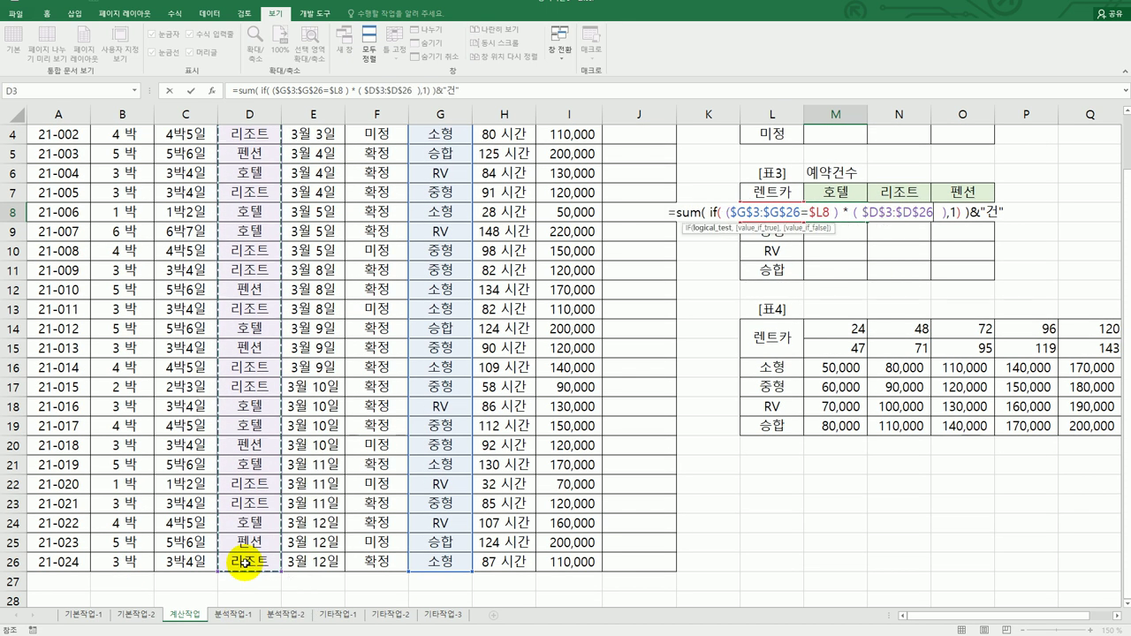
type("=")
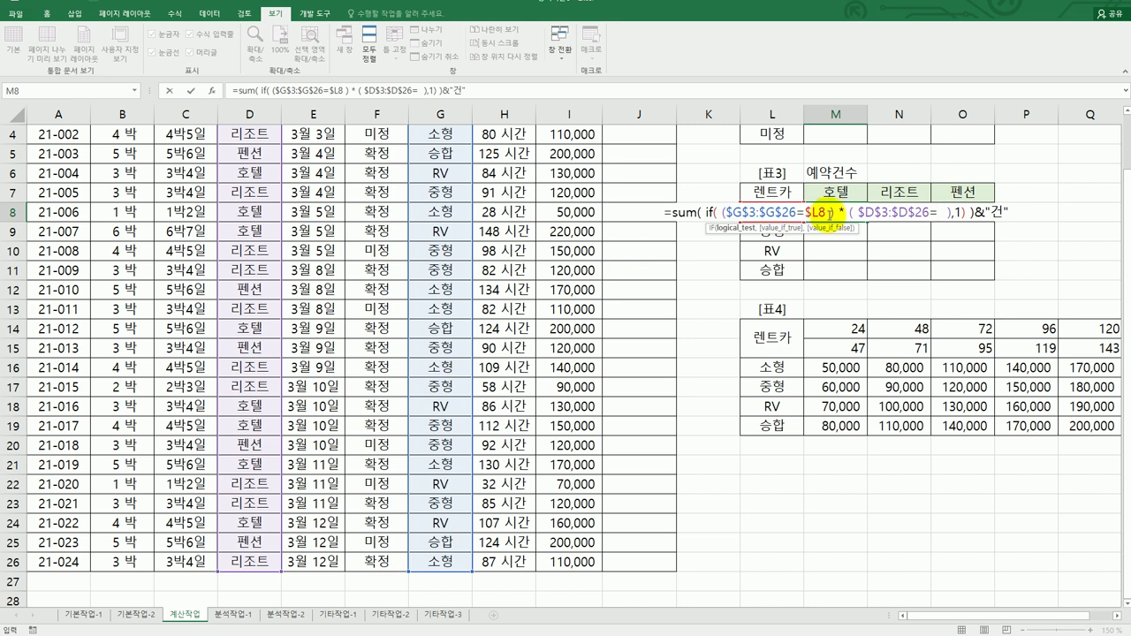
left_click(832, 190)
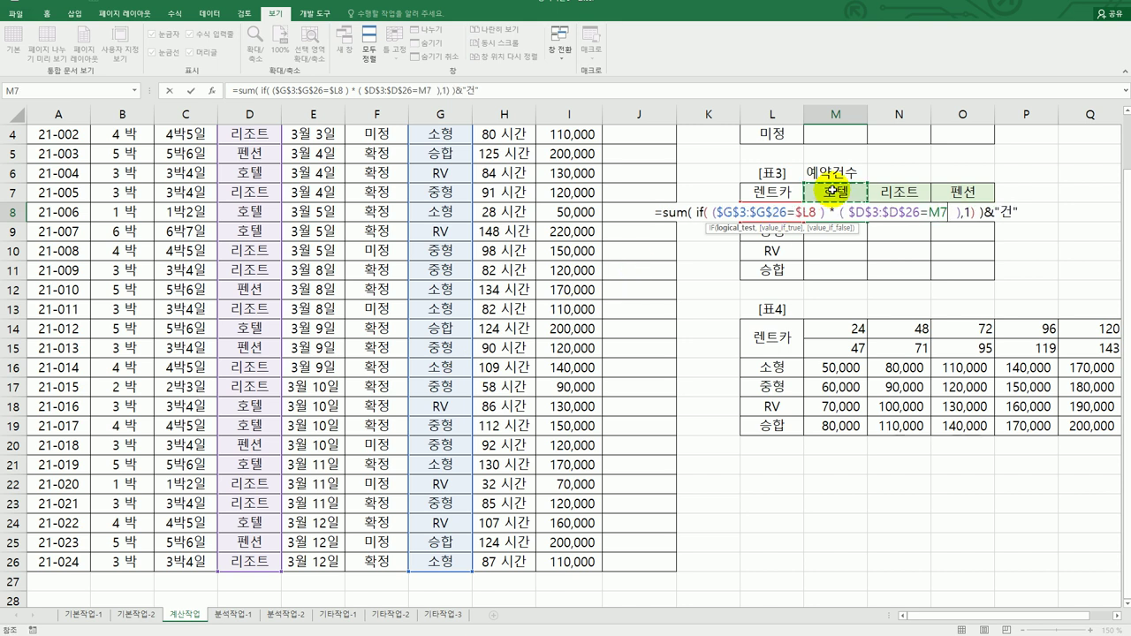
key("F4")
key("F4")
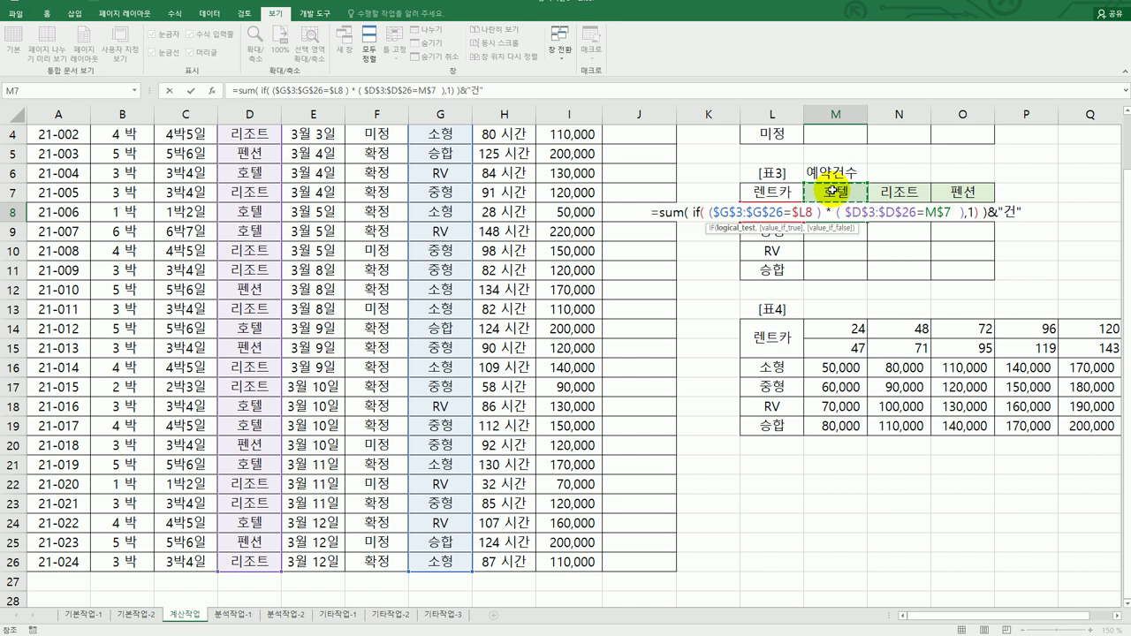
key("F2")
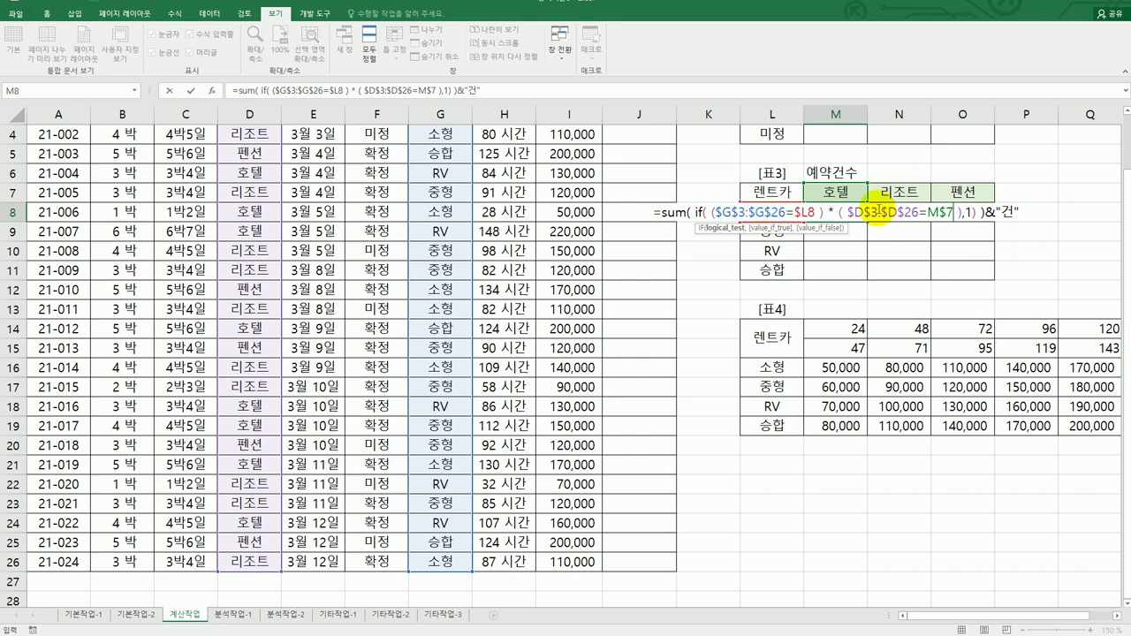
Enter M8's formula as an array formula and fill it across the 예약건수 range M8:O11.
left_click(973, 222)
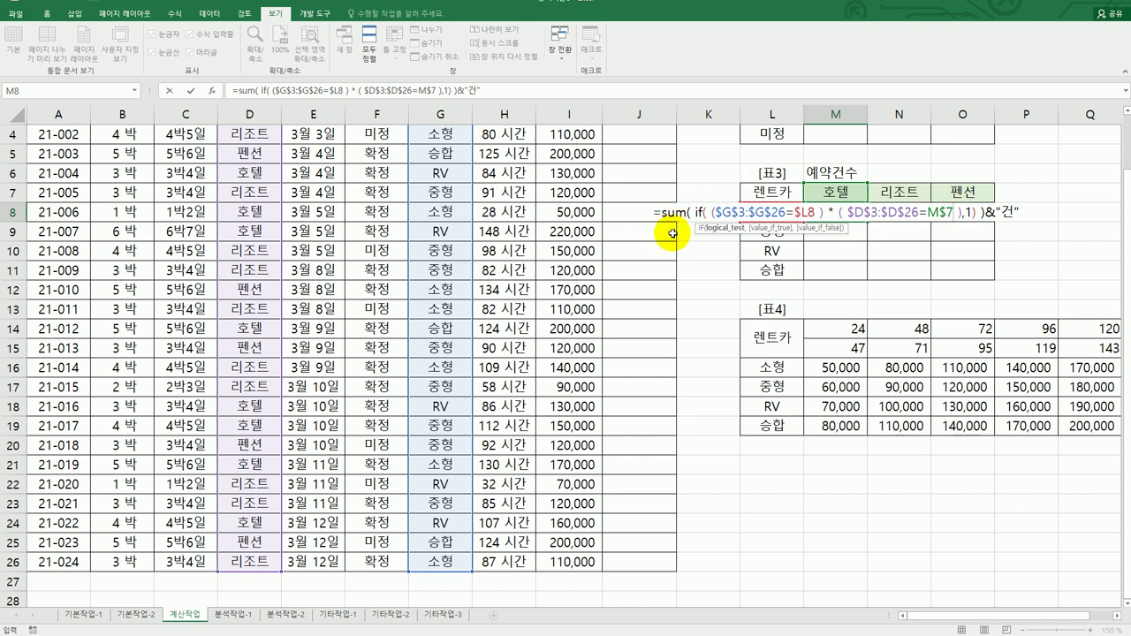
key("ctrl+shift+Return")
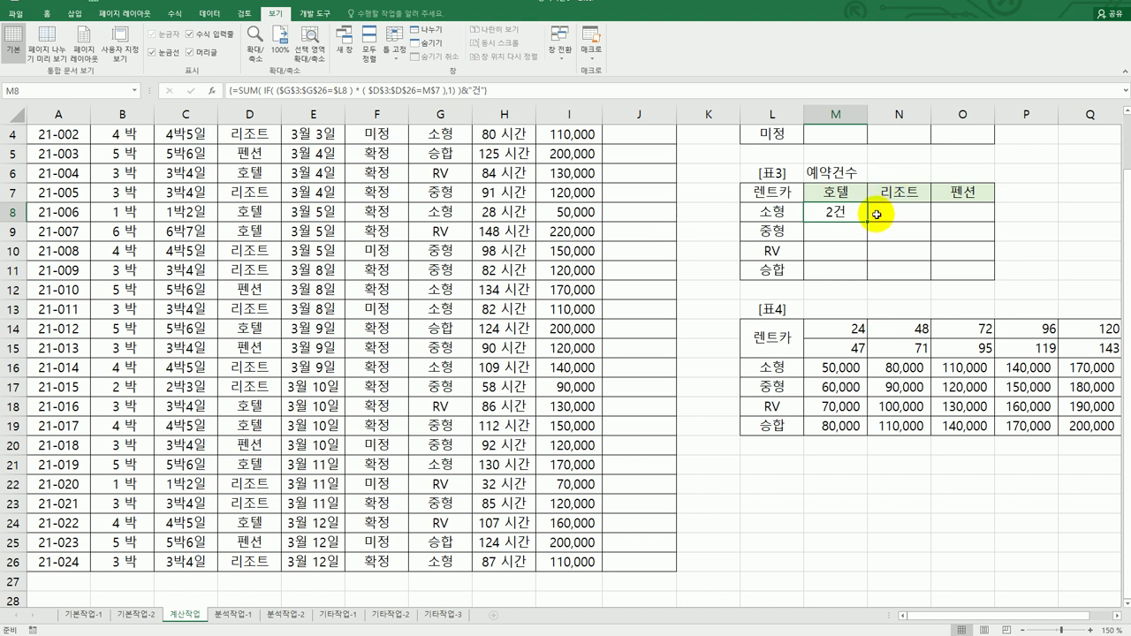
left_click_drag(867, 221, 976, 283)
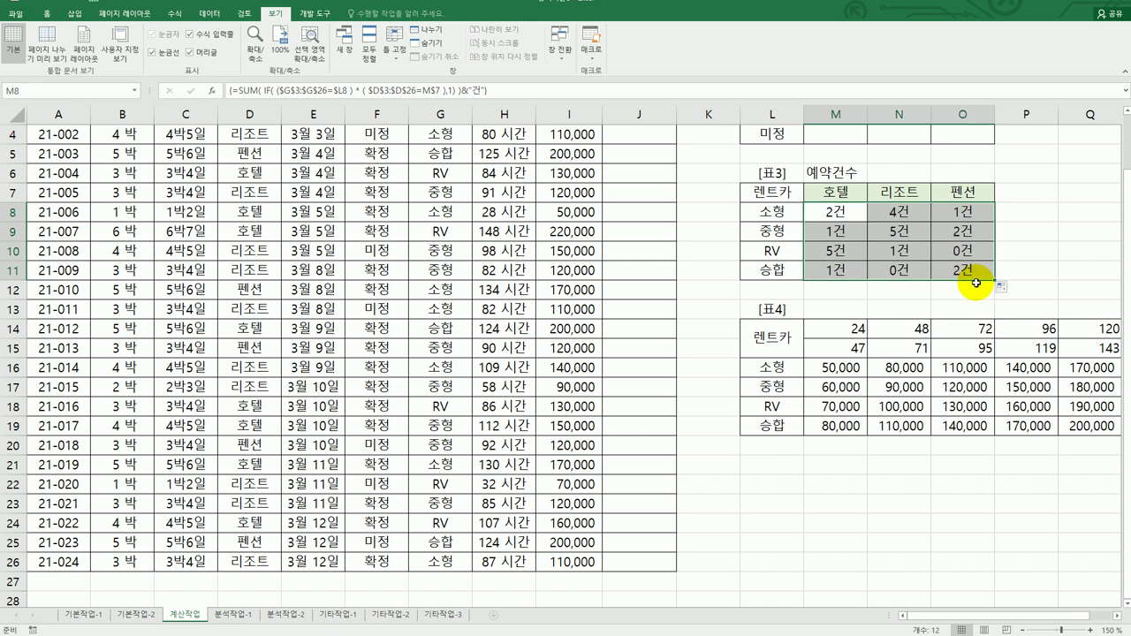
Switch to the exam document to read question 4 on 예약률, and return to the Excel workbook at cell M3 in [표2].
key("alt+Tab")
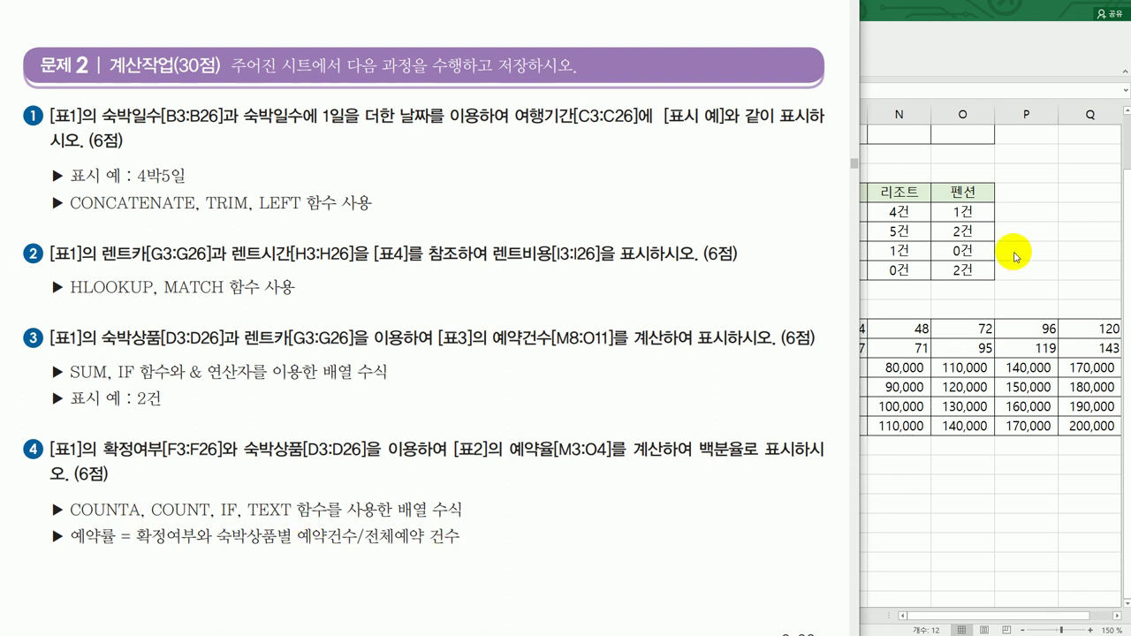
key("alt+Tab")
scroll(1014, 256, "up", 1)
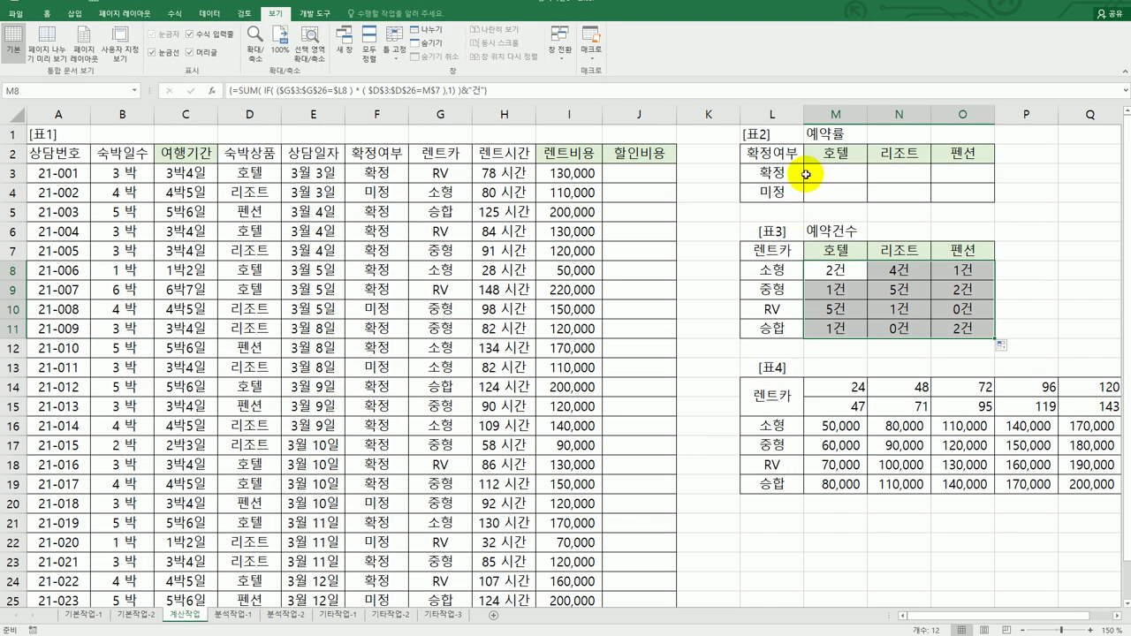
left_click(820, 166)
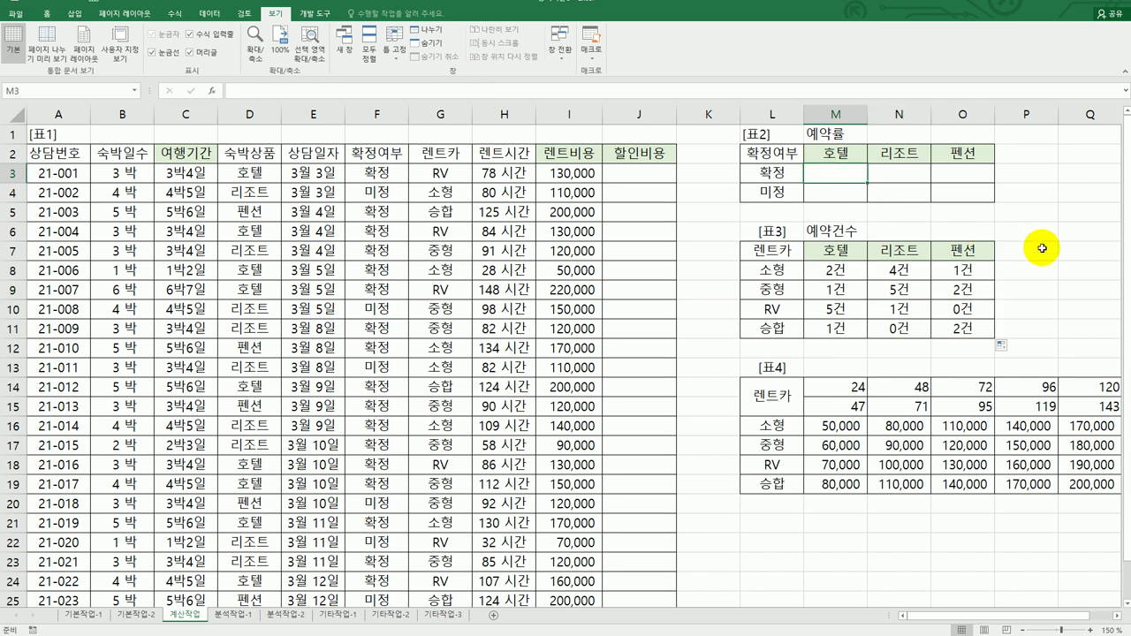
Begin the 예약률 formula in M3 with a TEXT function that has a blank value argument and the format "0%".
type("=")
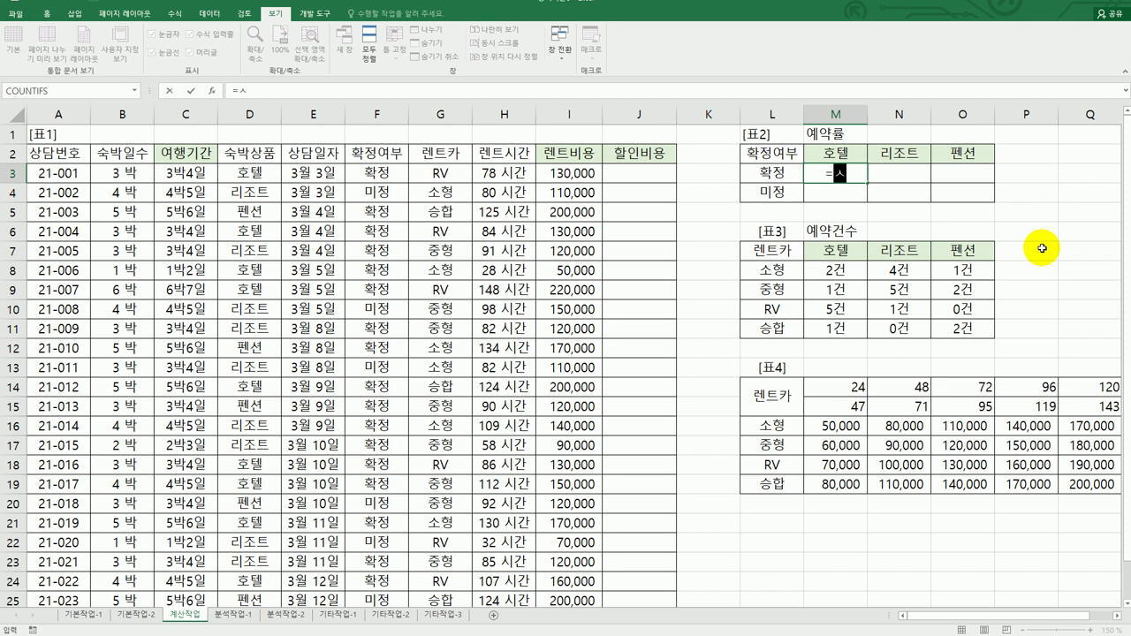
type("text")
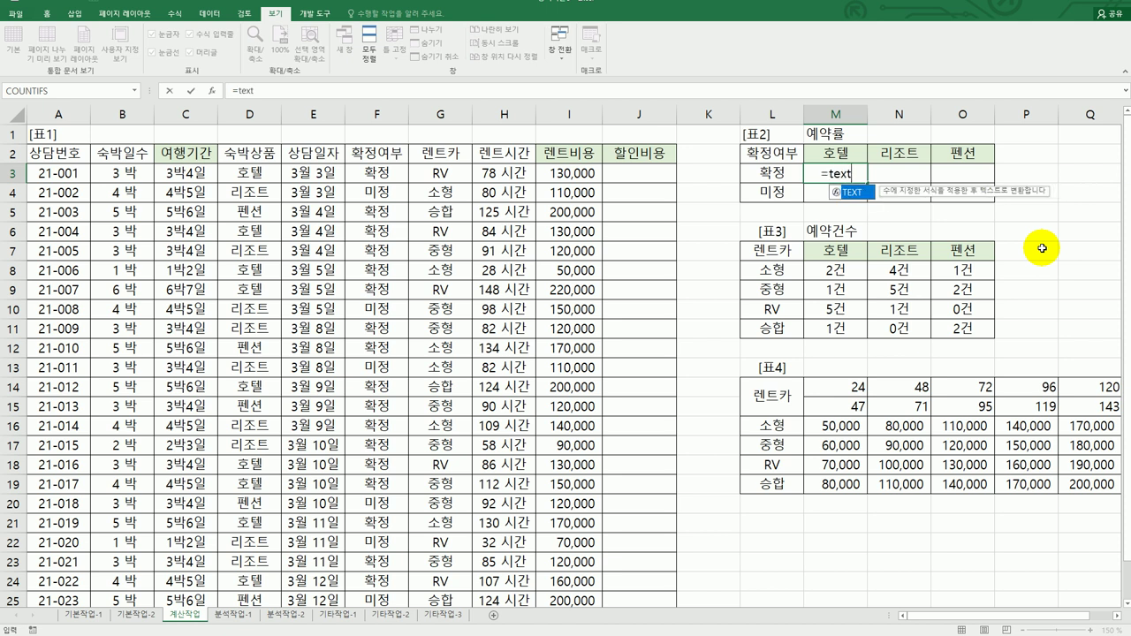
type("(    ,")
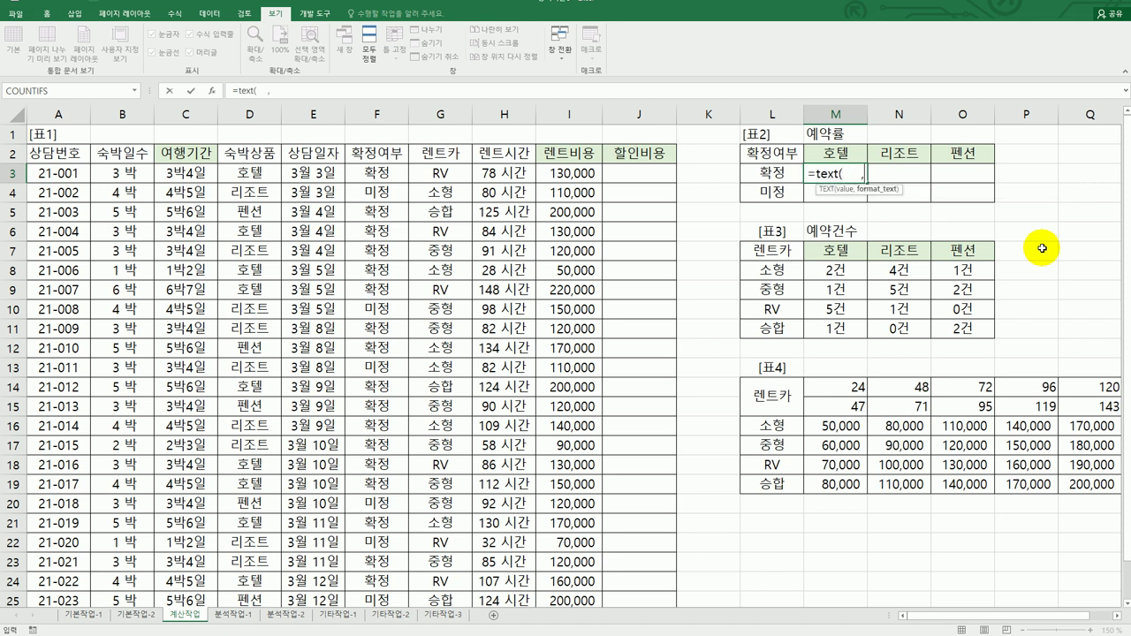
type(" \"0")
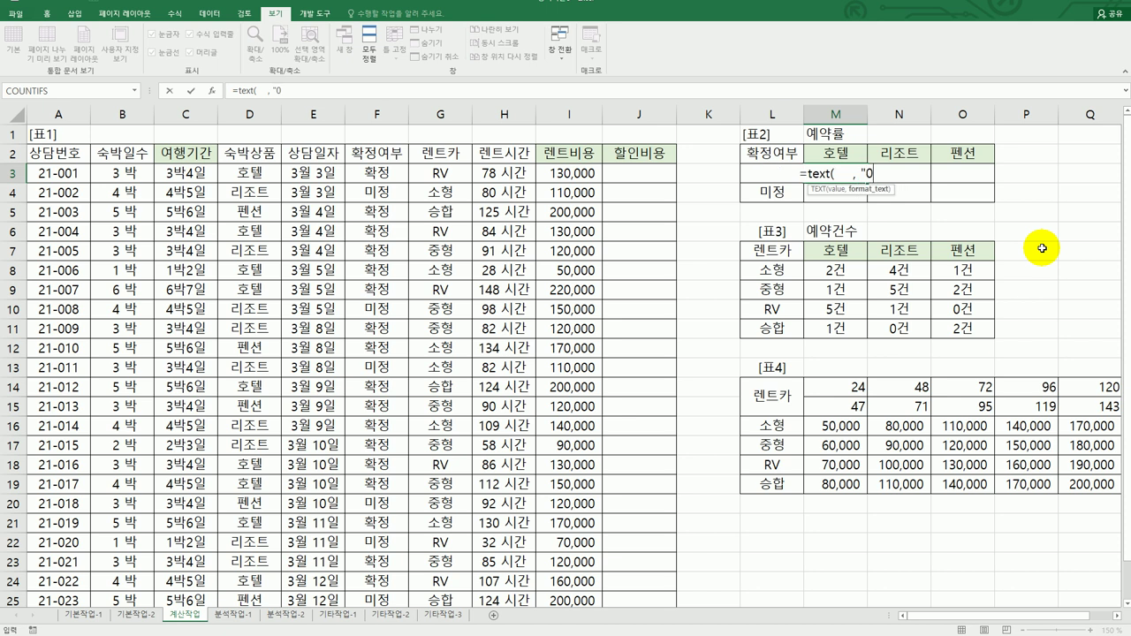
type("%\")")
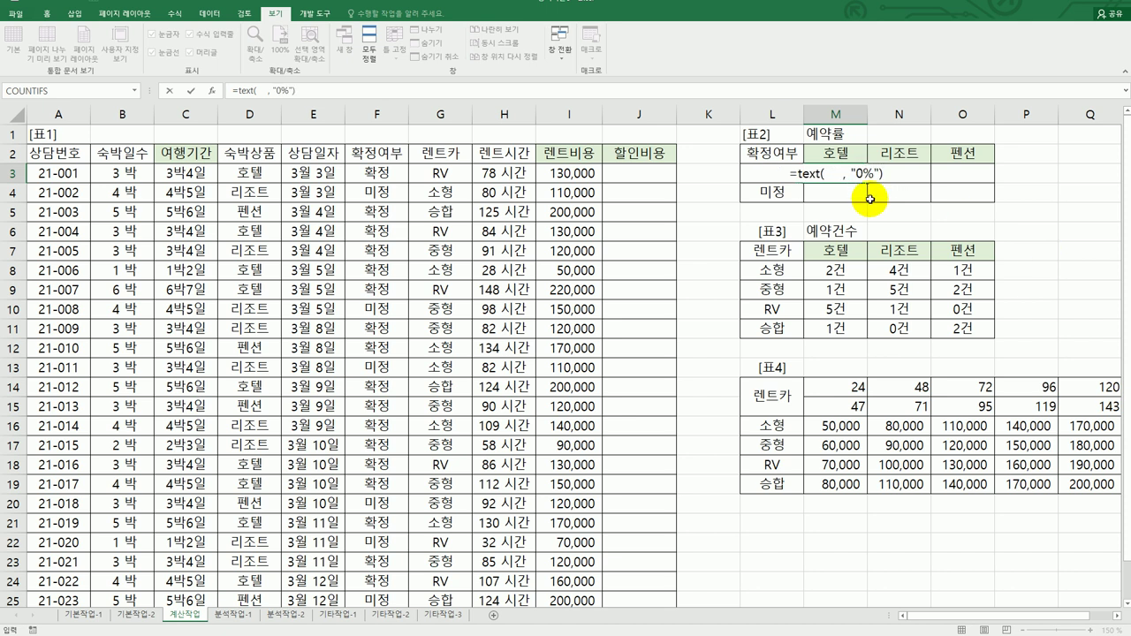
Nest a COUNT function containing an IF in the value argument of M3's TEXT function.
left_click(827, 173)
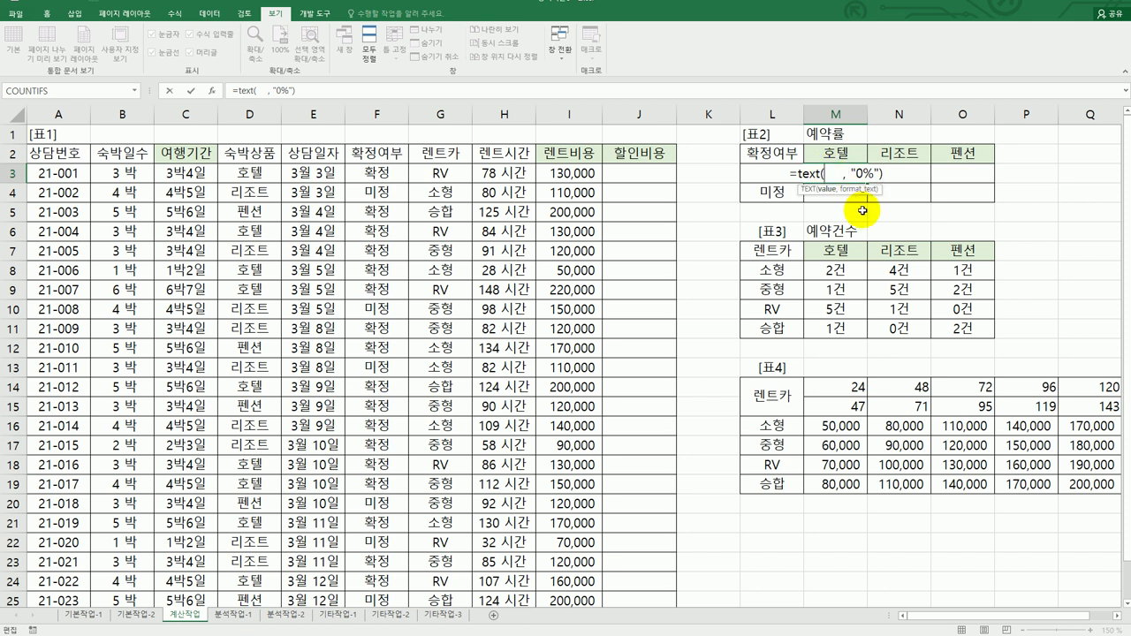
type("count")
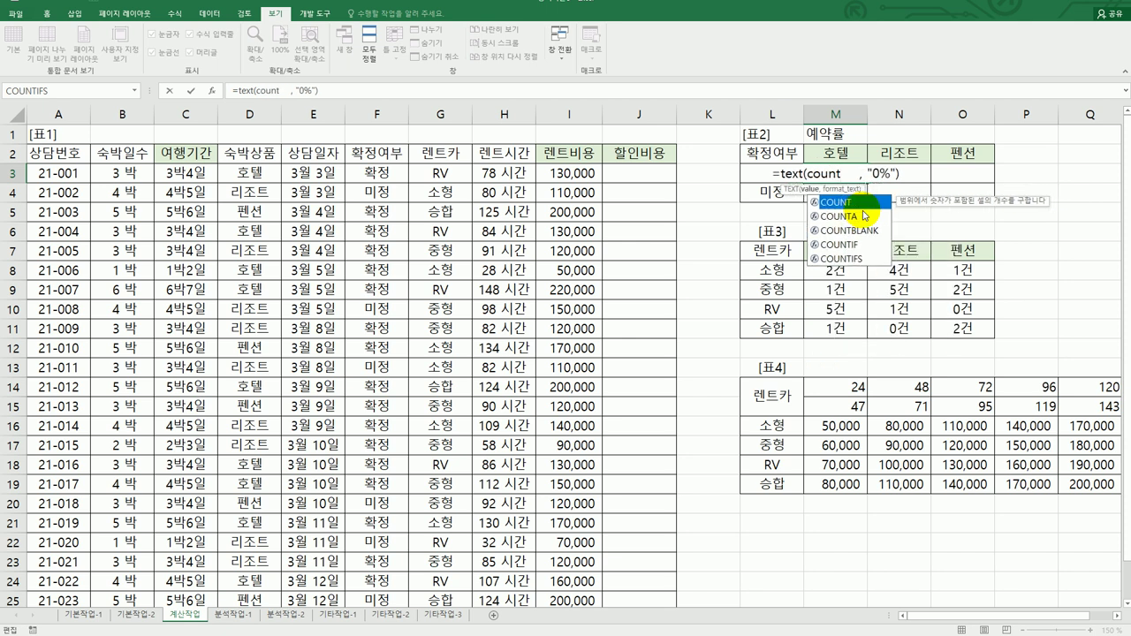
key("Tab")
type("if")
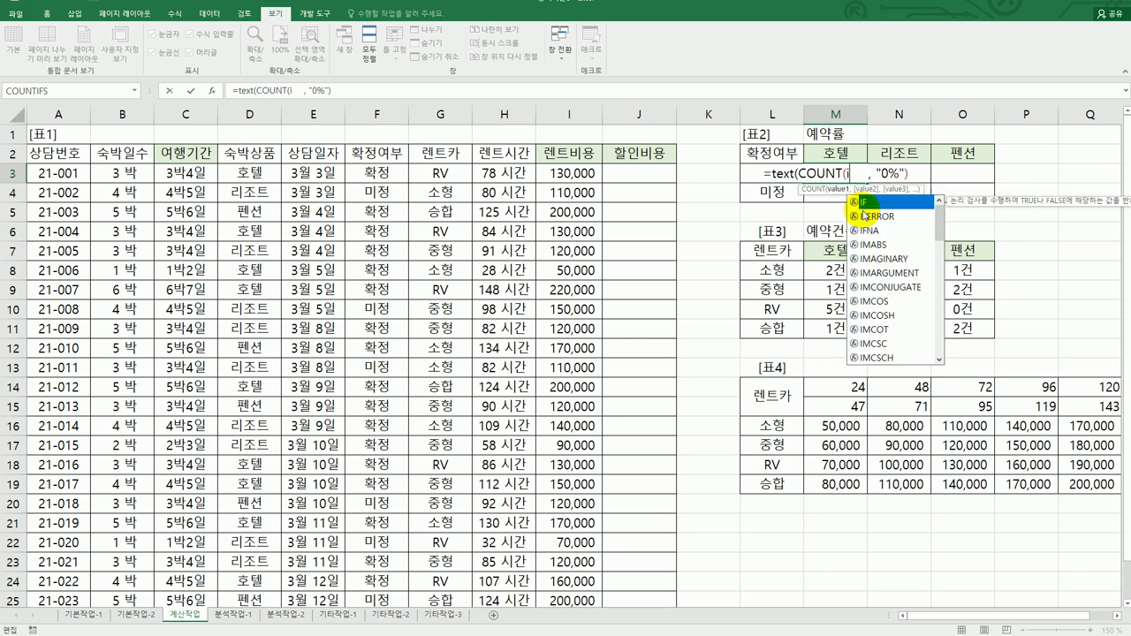
type("(")
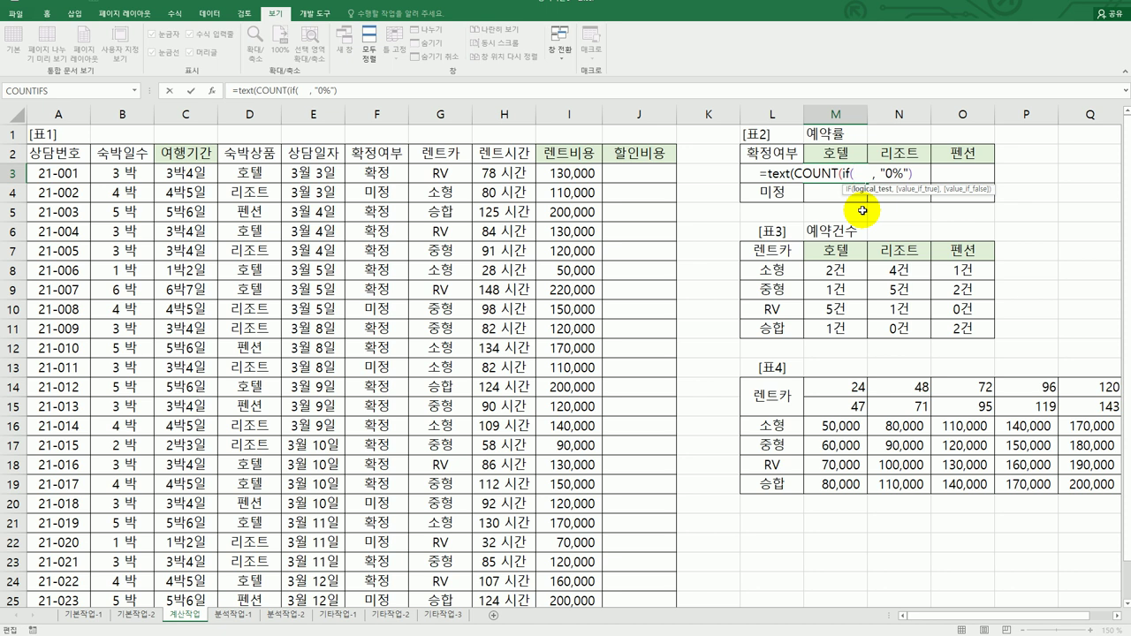
Give M3's IF two empty parenthesised conditions multiplied together and a true value of 1, and close both IF and COUNT.
type("(")
type(" ) * (")
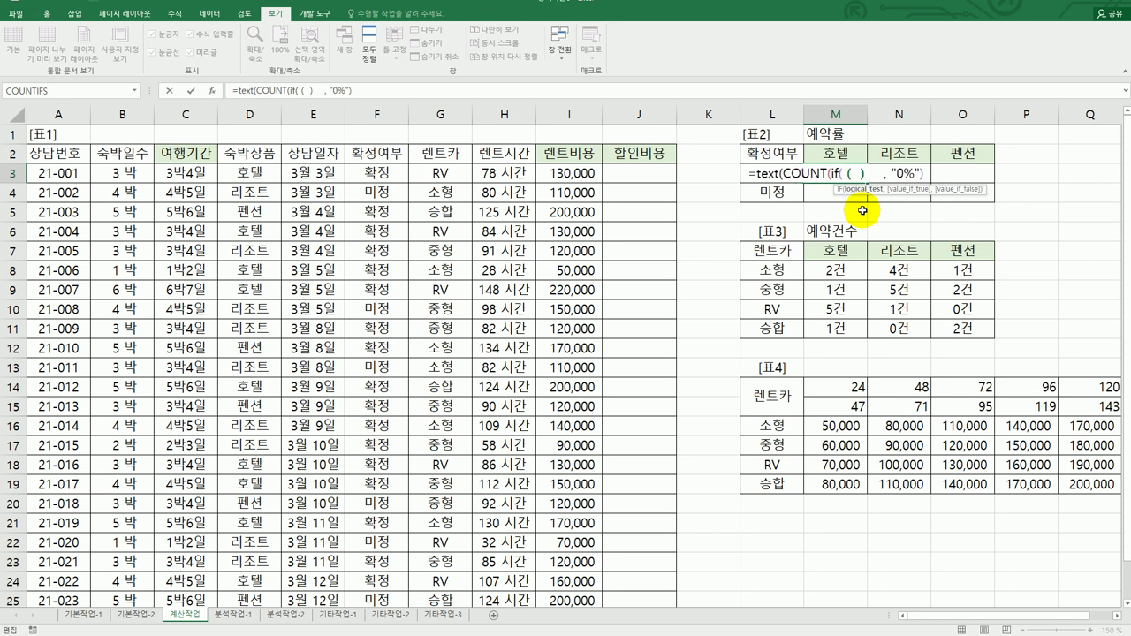
type(" ),")
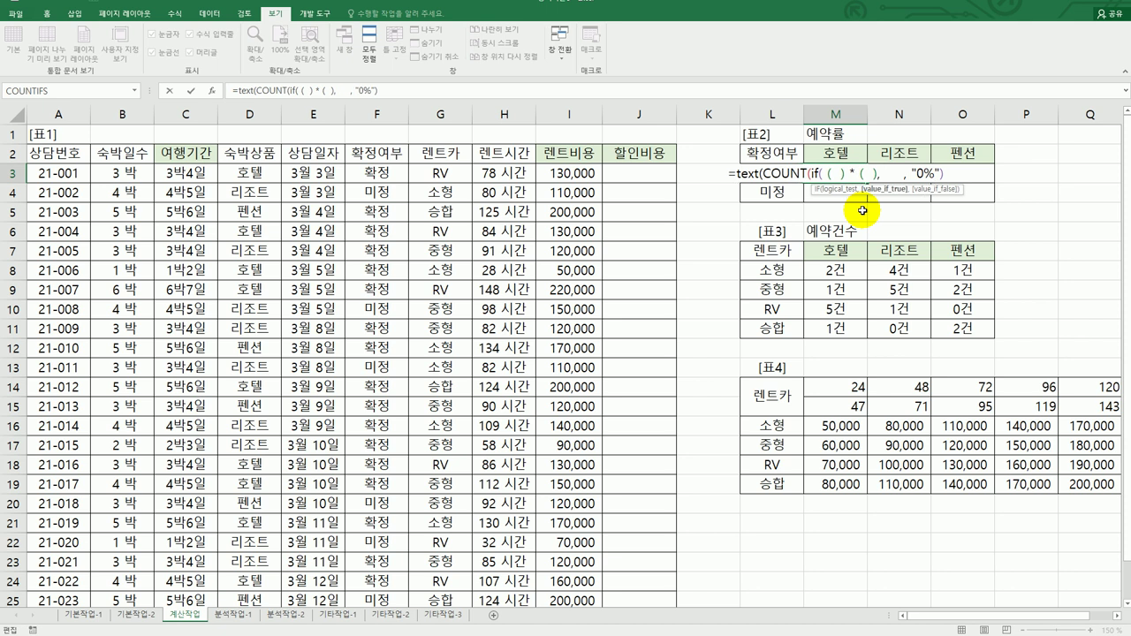
type(" 1")
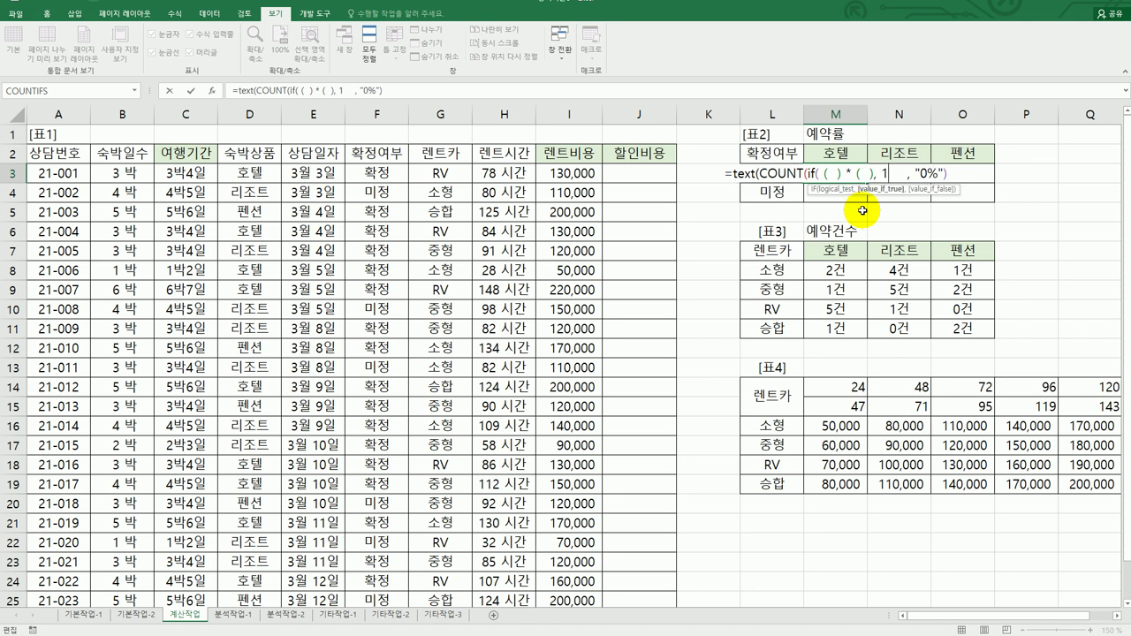
type(")")
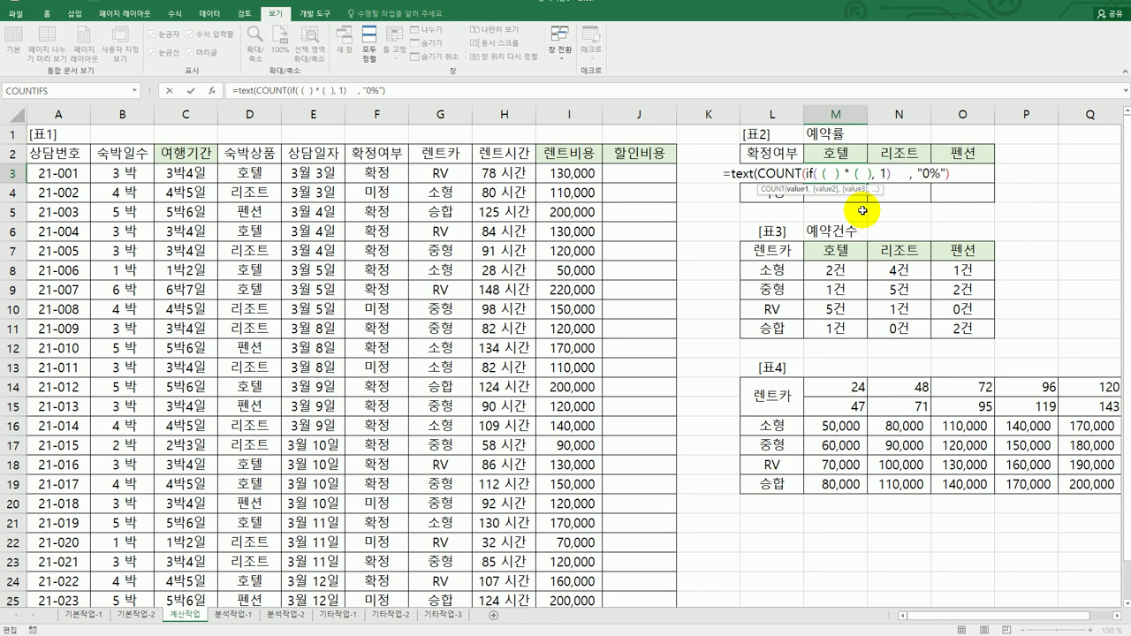
type(")")
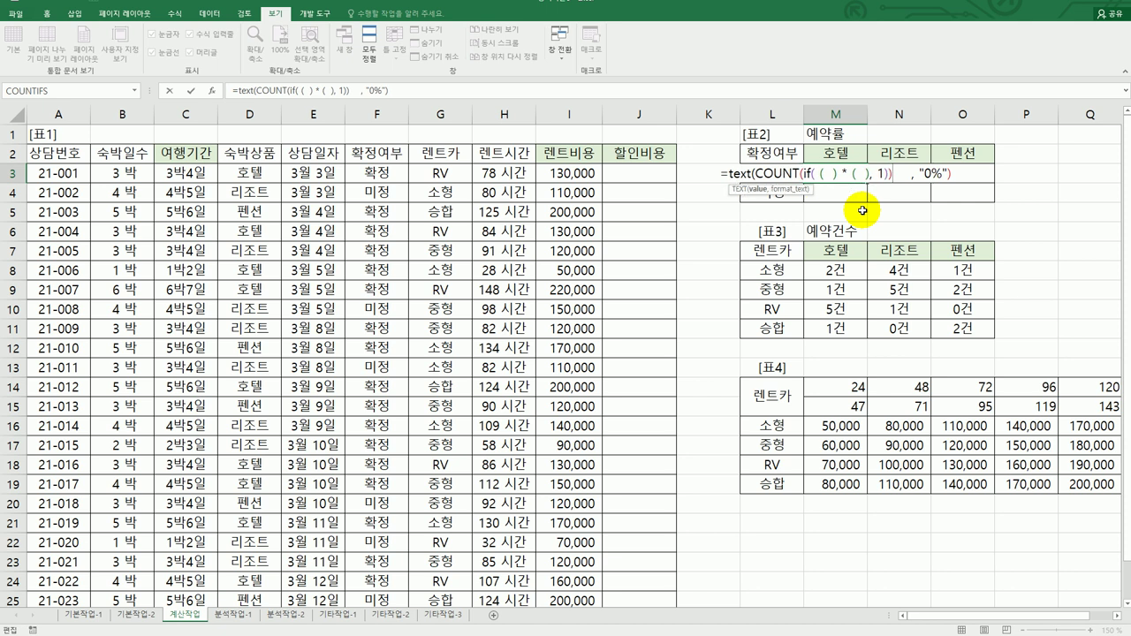
Divide M3's COUNT by COUNTA($D$3:$D$26) and remove the extra spaces before the format argument.
type("/")
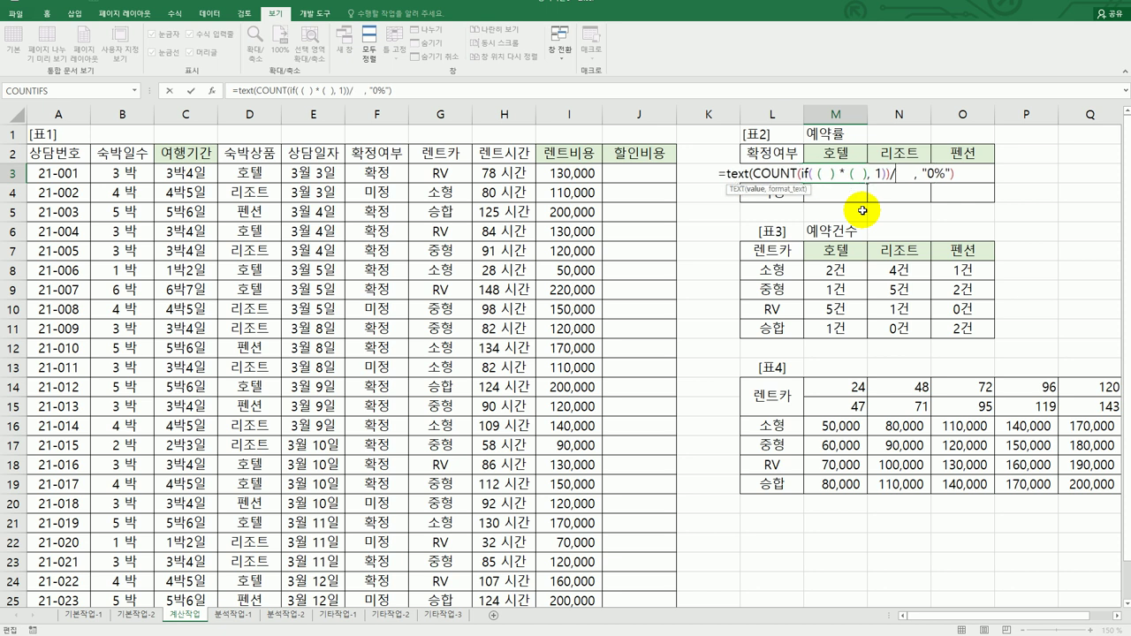
type("counta(")
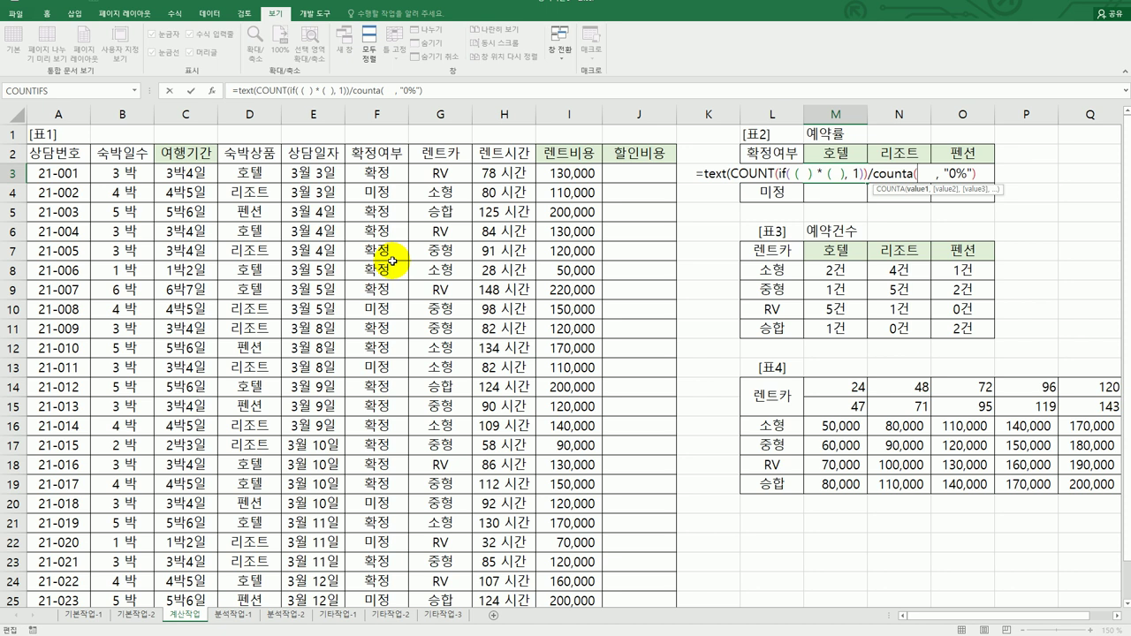
left_click_drag(265, 195, 235, 562)
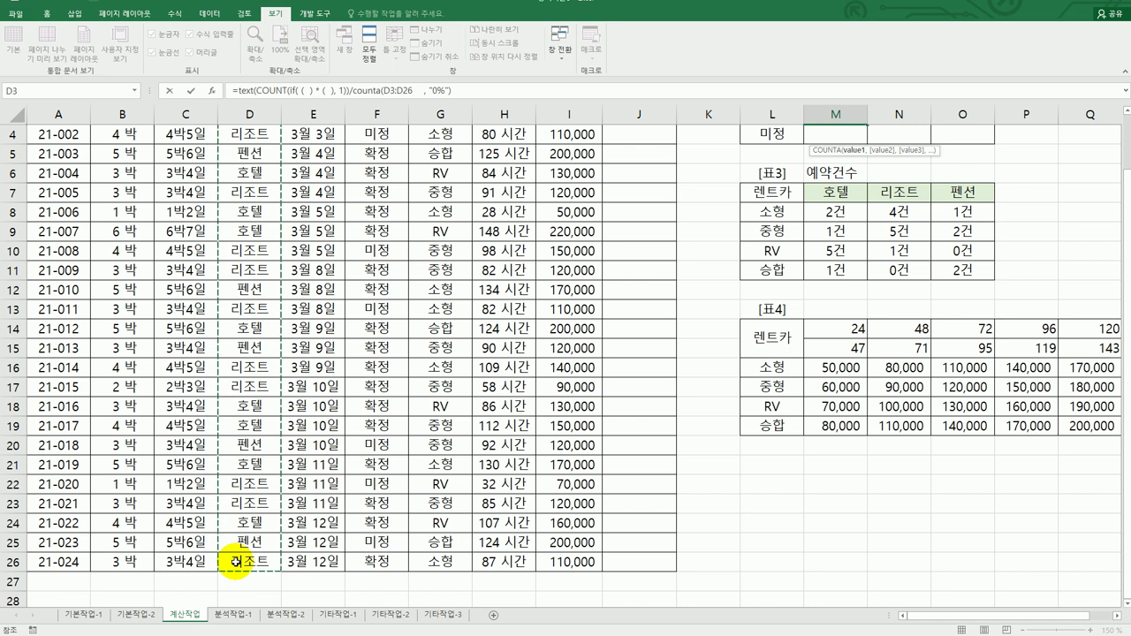
key("F4")
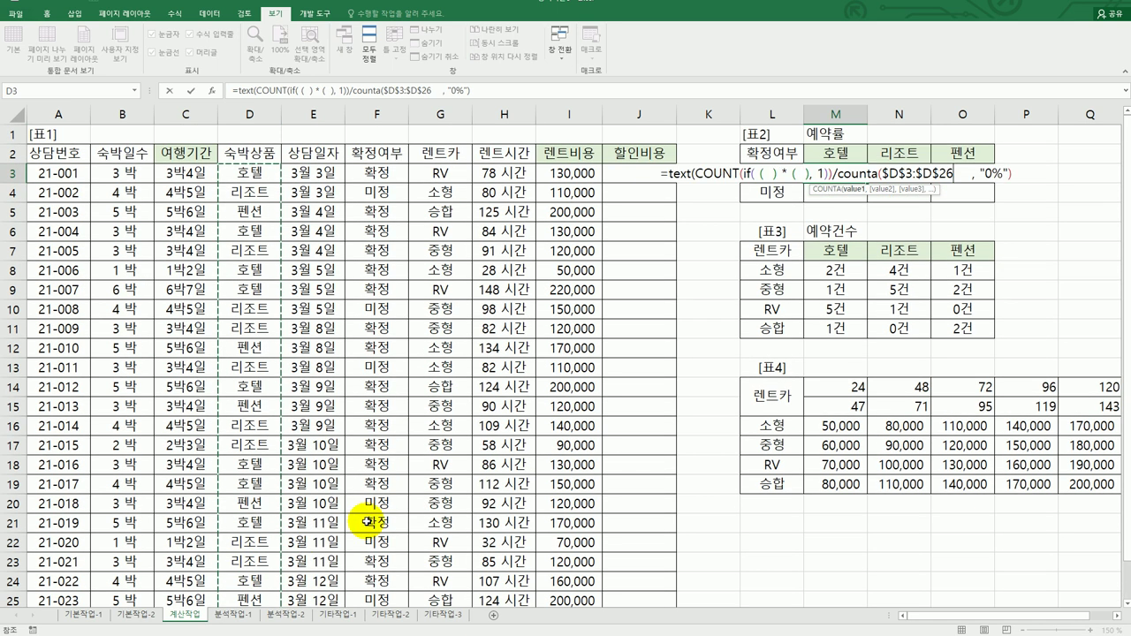
type(")")
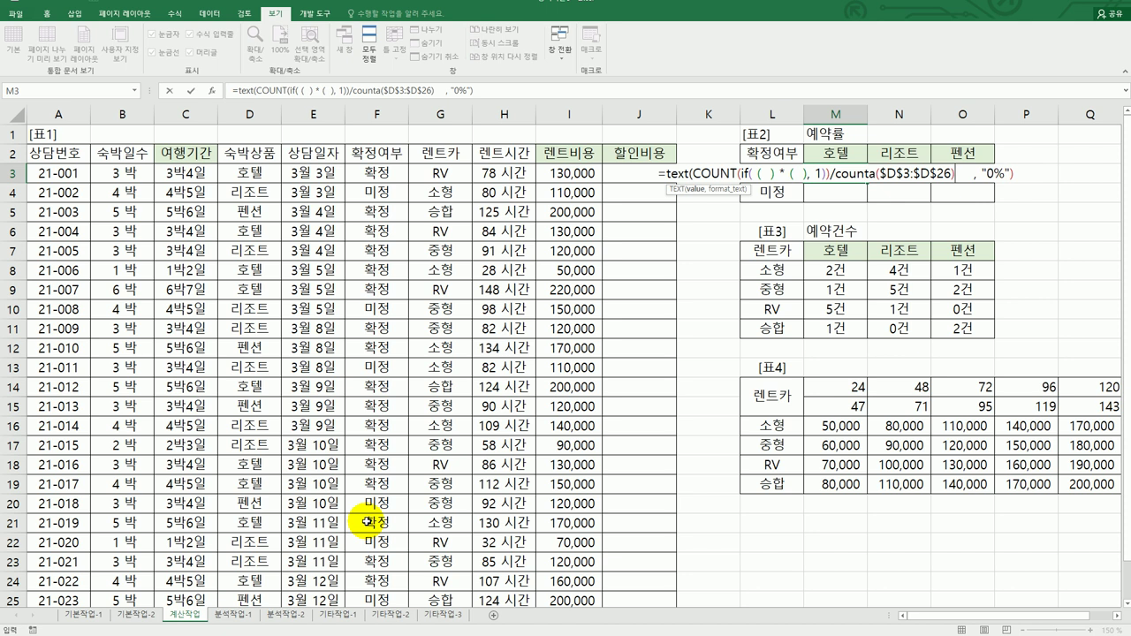
key("Delete")
key("Delete")
key("Delete")
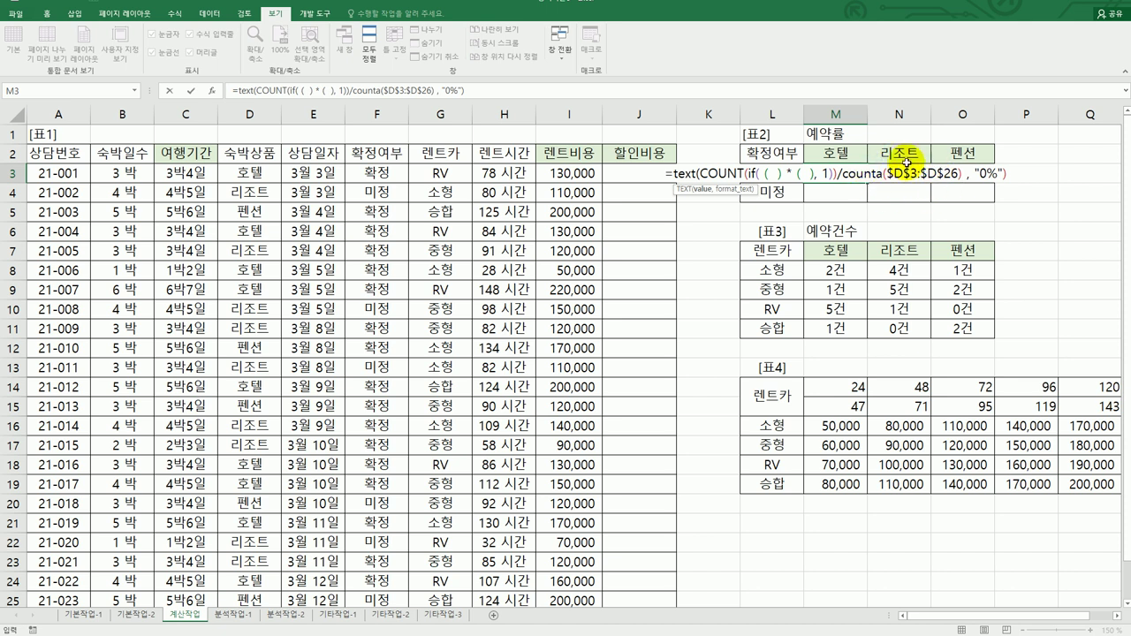
Fill the first IF condition in M3's formula with $D$3:$D$26=M$2.
left_click(773, 177)
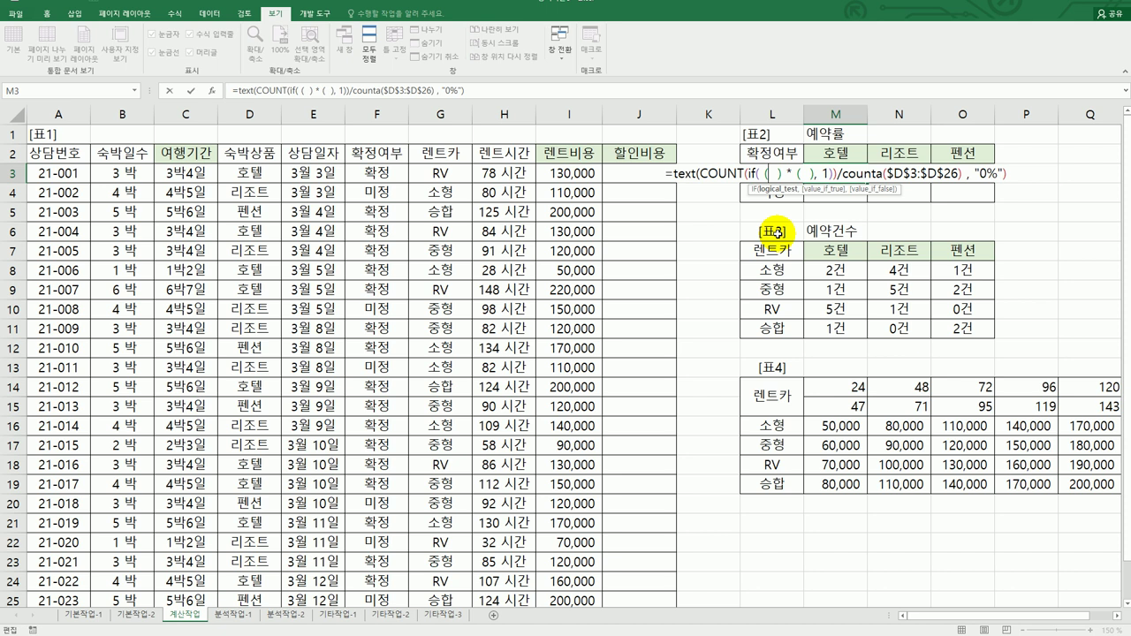
left_click_drag(249, 173, 243, 560)
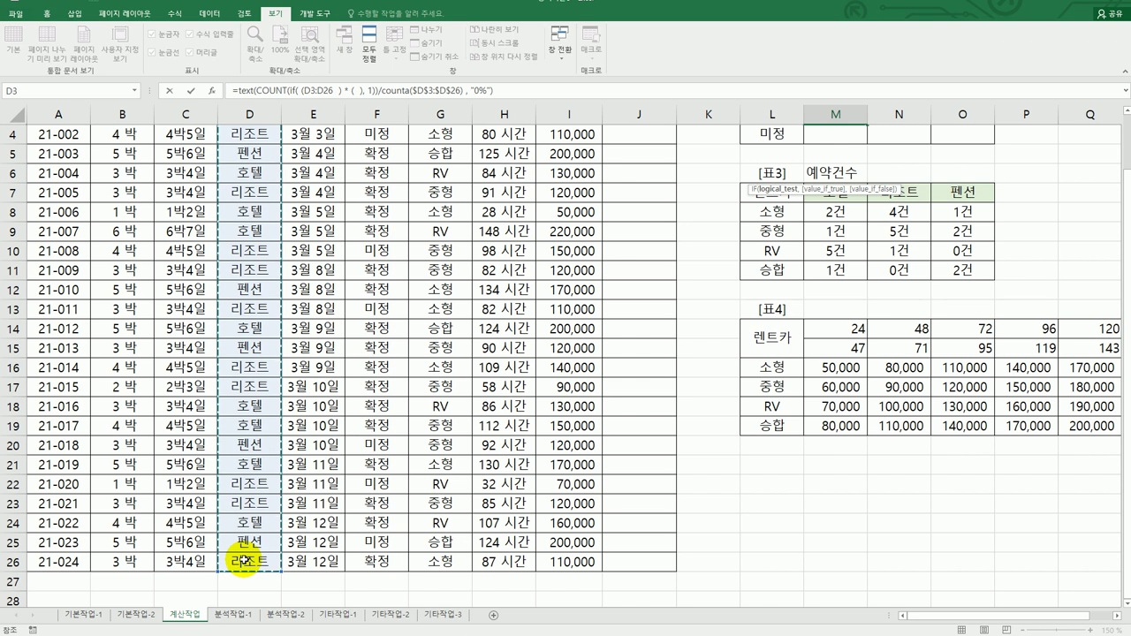
key("F4")
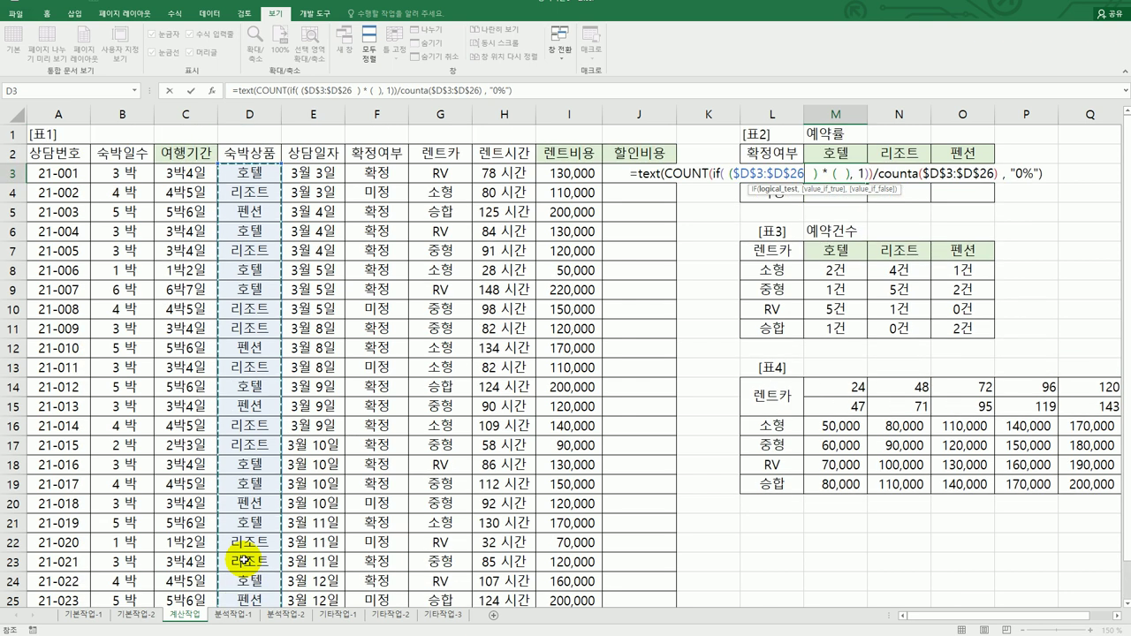
type("=")
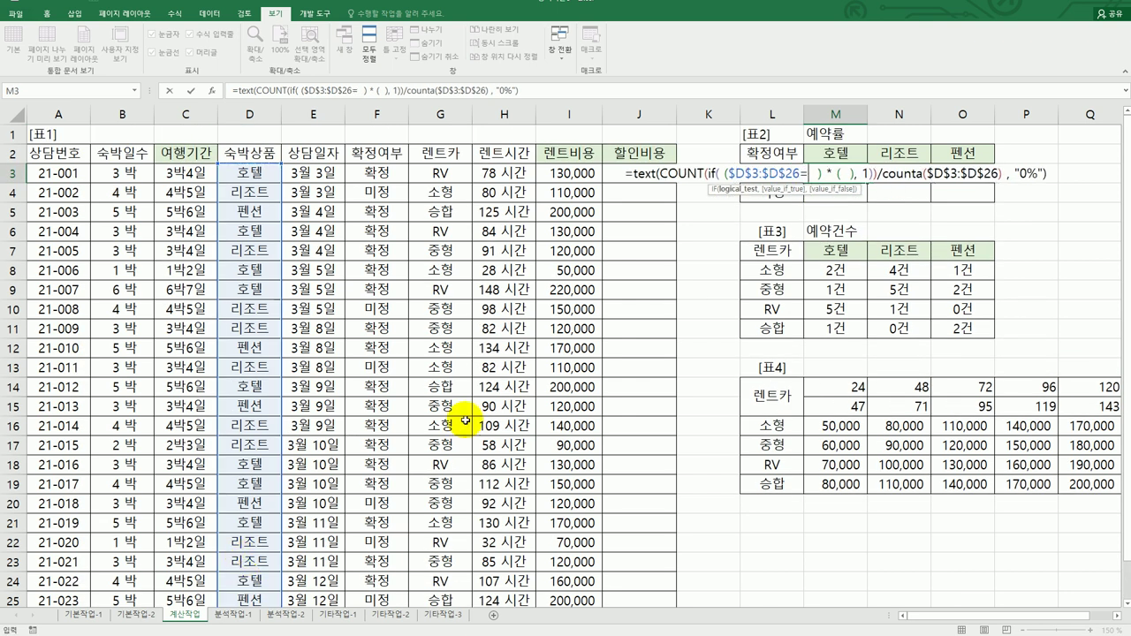
left_click(818, 155)
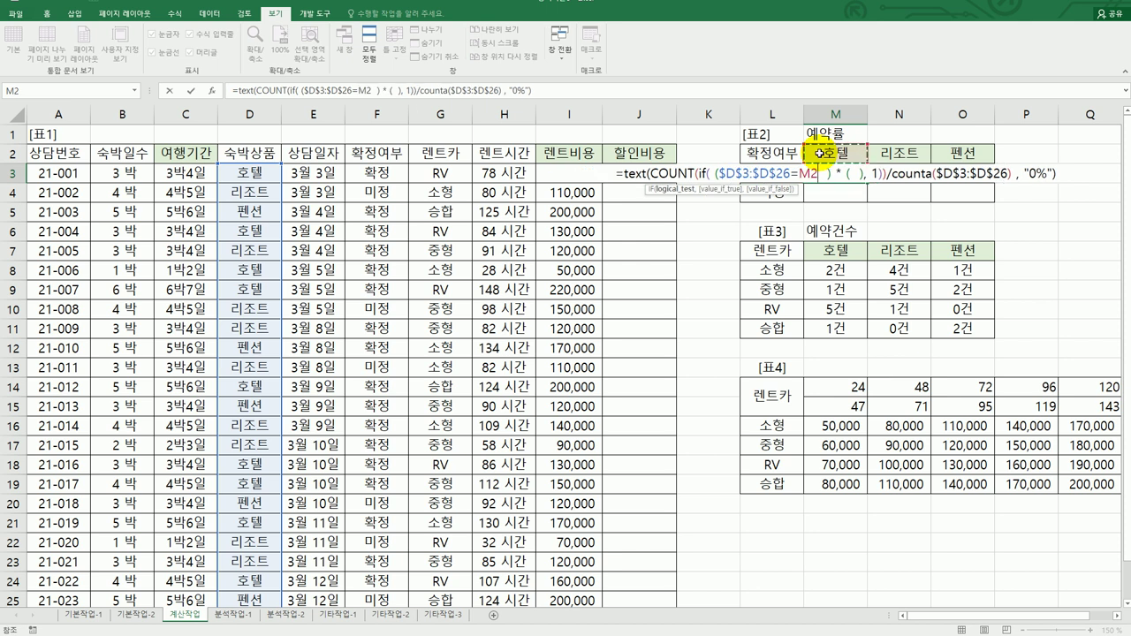
key("F4")
key("F4")
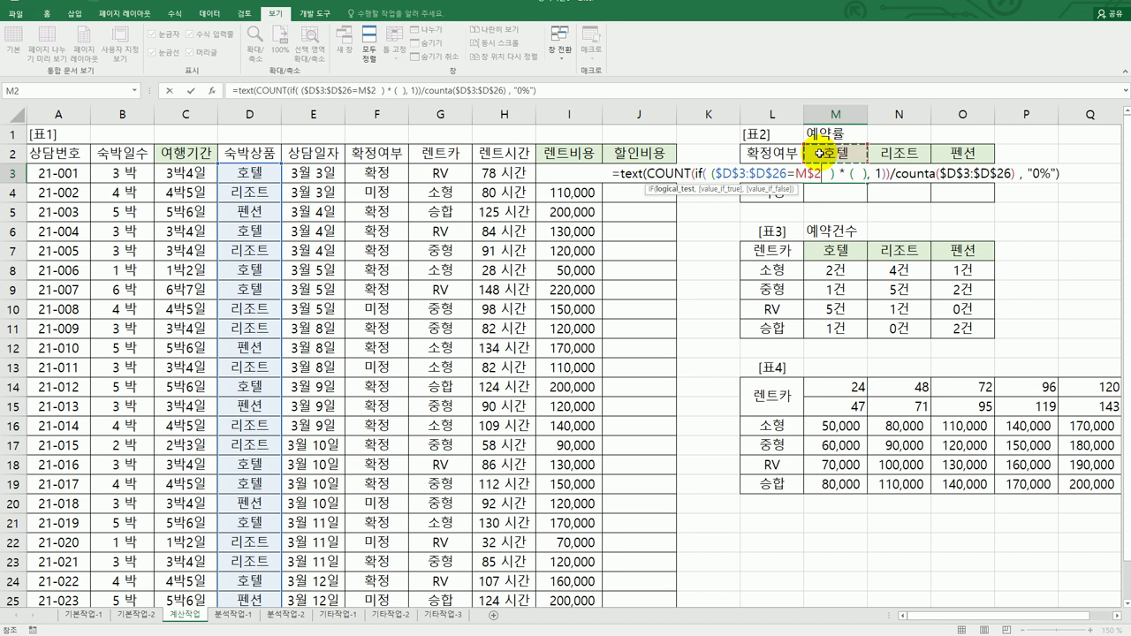
Fill the second IF condition in M3's formula with $F$3:$F$26=$L3.
left_click(856, 174)
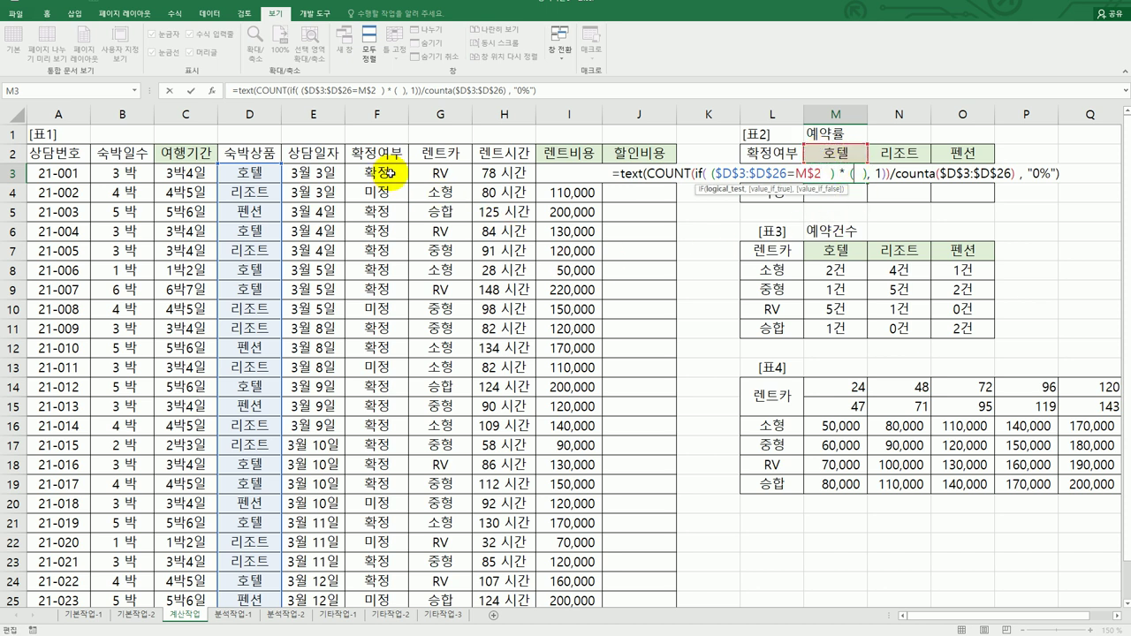
left_click_drag(380, 175, 362, 554)
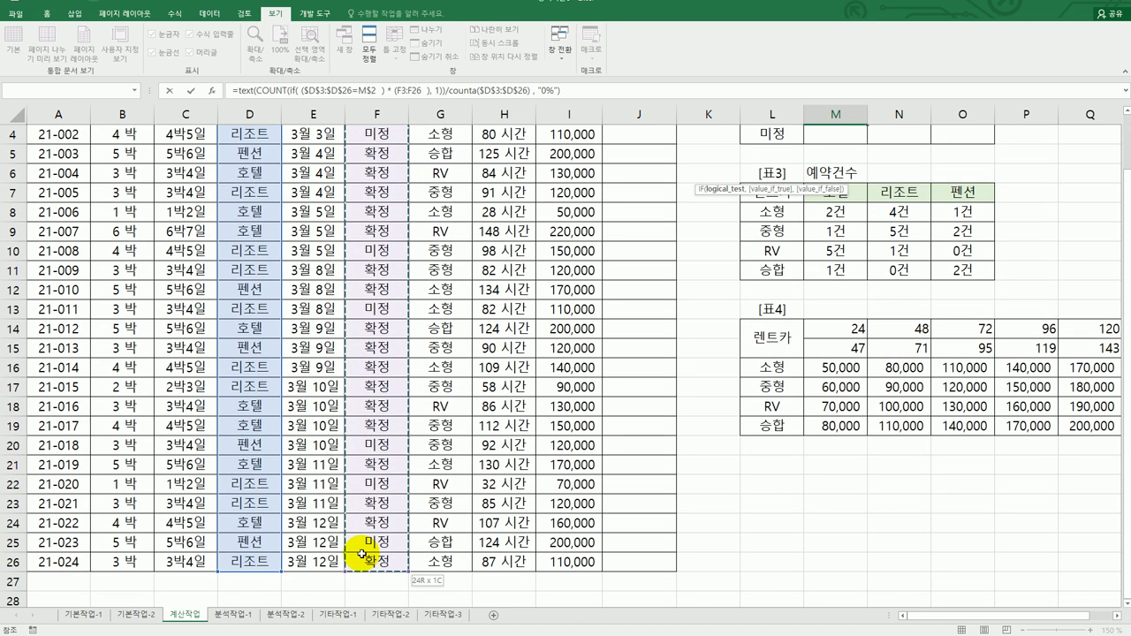
key("F4")
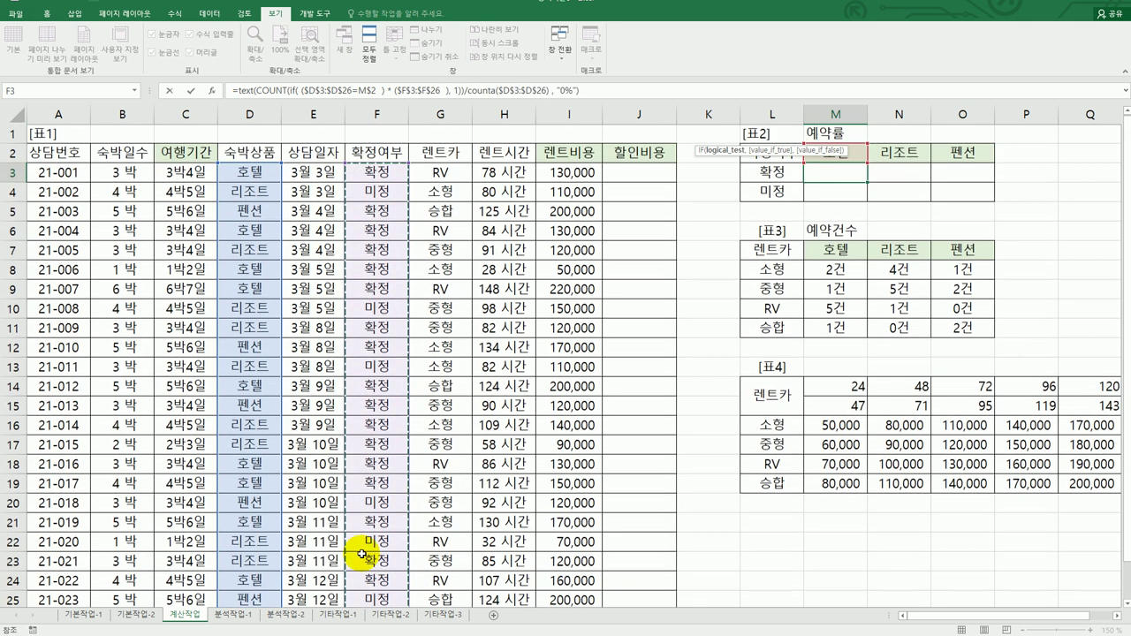
type("=")
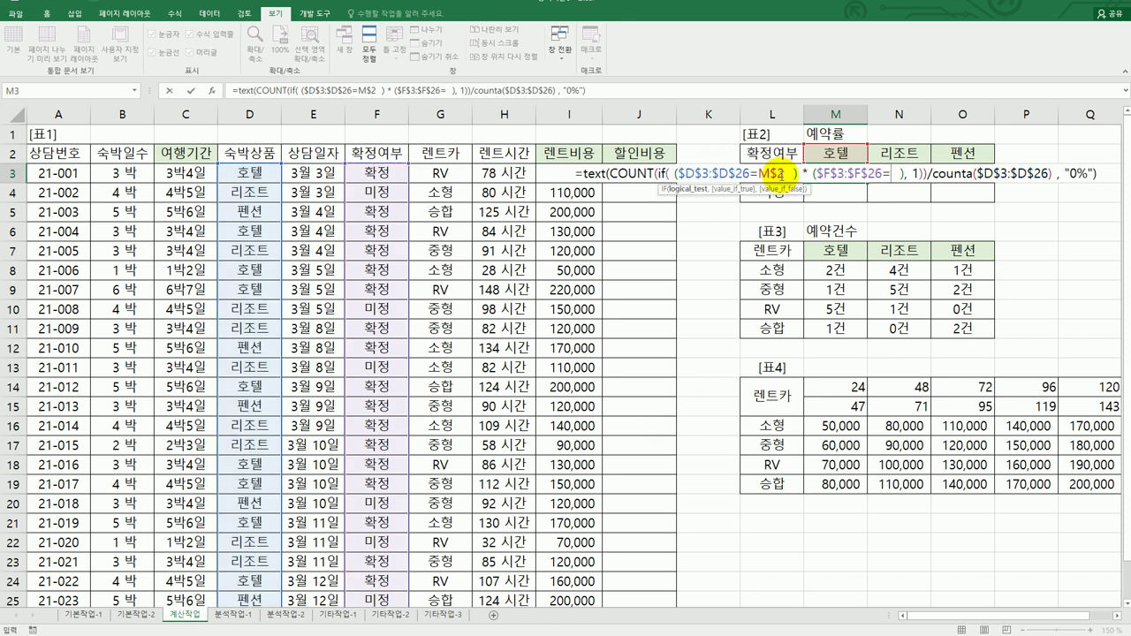
left_click(778, 174)
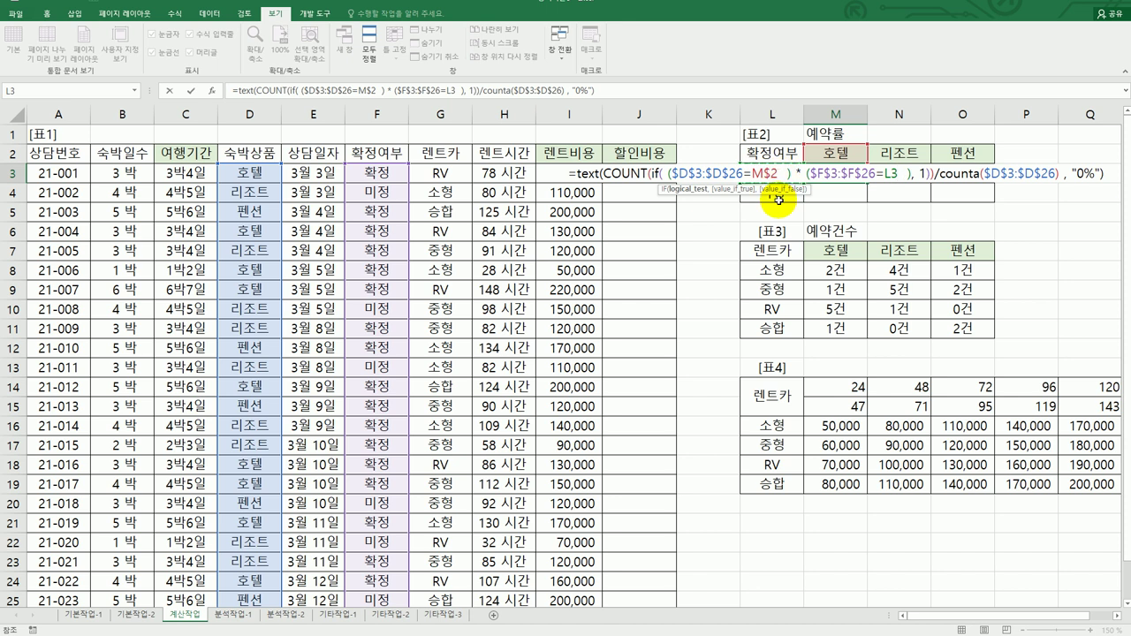
key("F4")
key("F4")
key("F4")
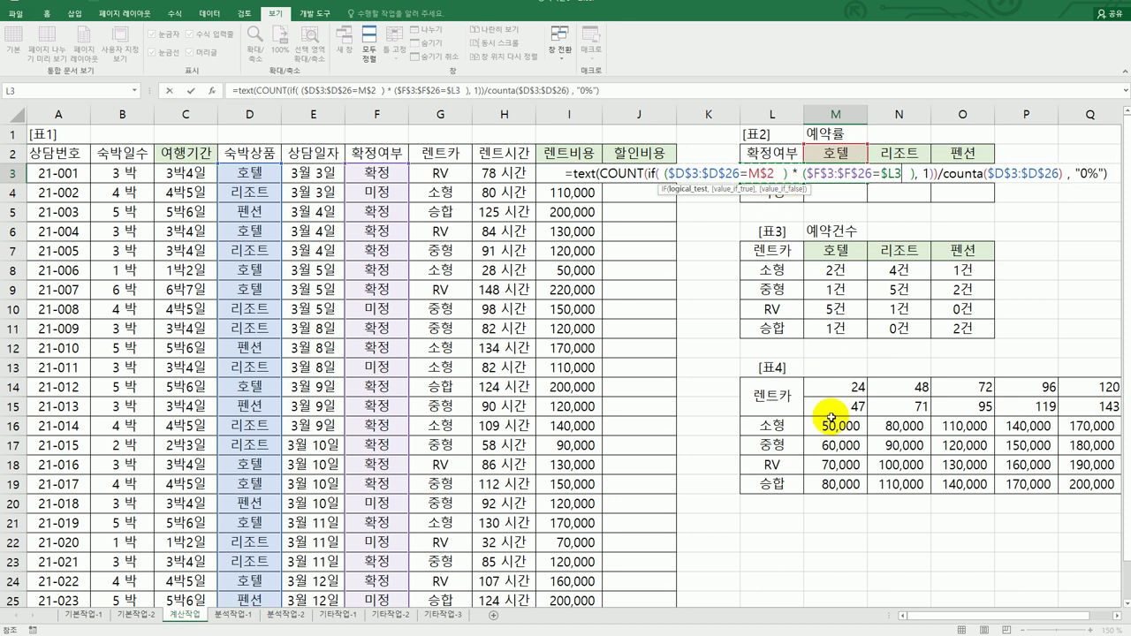
Commit M3's formula as an array formula and fill it through M3:O4.
key("F2")
key("Left")
key("Left")
key("Left")
key("Left")
key("Left")
key("Left")
key("Left")
key("Left")
key("Left")
key("Left")
key("Left")
key("Left")
key("Left")
key("Left")
key("Left")
key("Left")
key("Left")
key("Left")
key("Left")
key("Left")
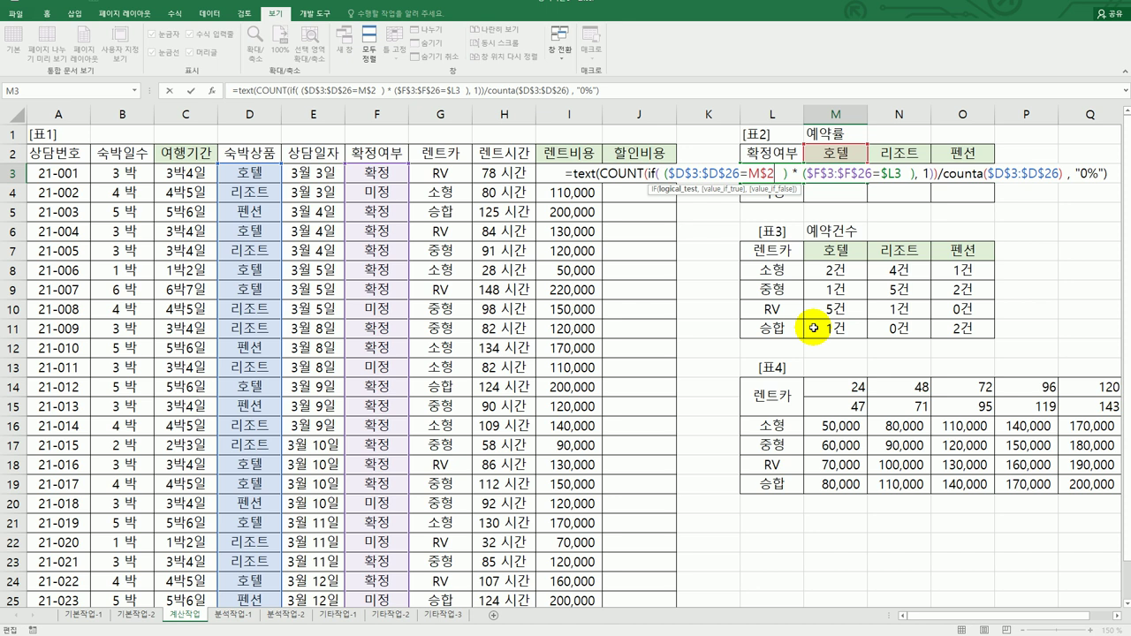
key("ctrl+shift+Return")
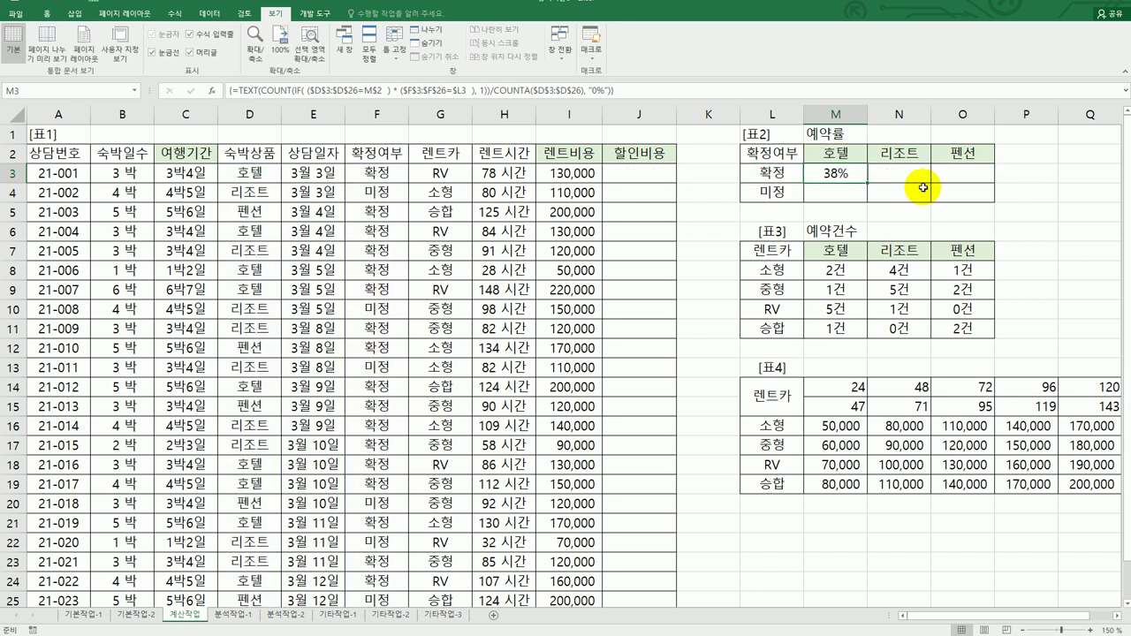
left_click_drag(869, 185, 961, 201)
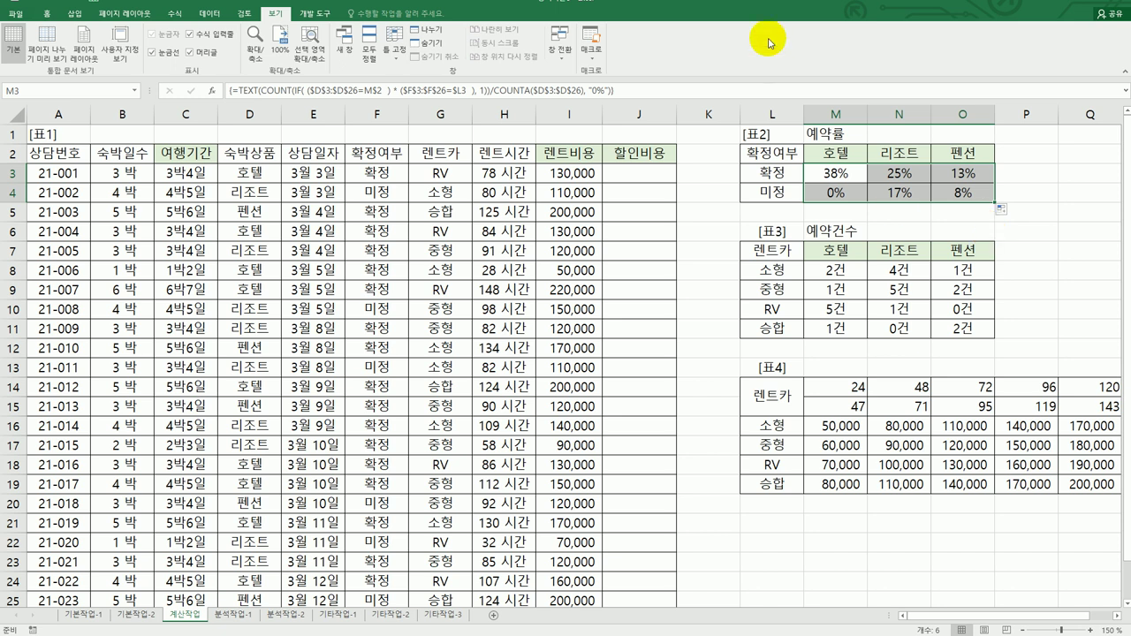
Read calculation task 5 in the exam document and insert a new module in the workbook's Visual Basic project.
key("alt+Tab")
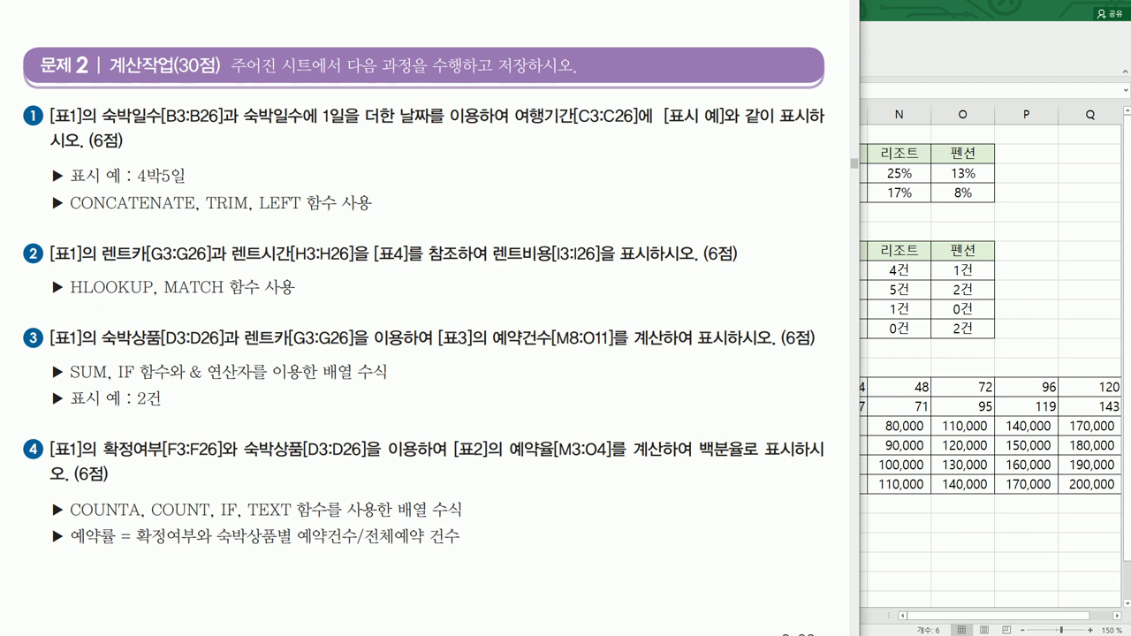
key("Left")
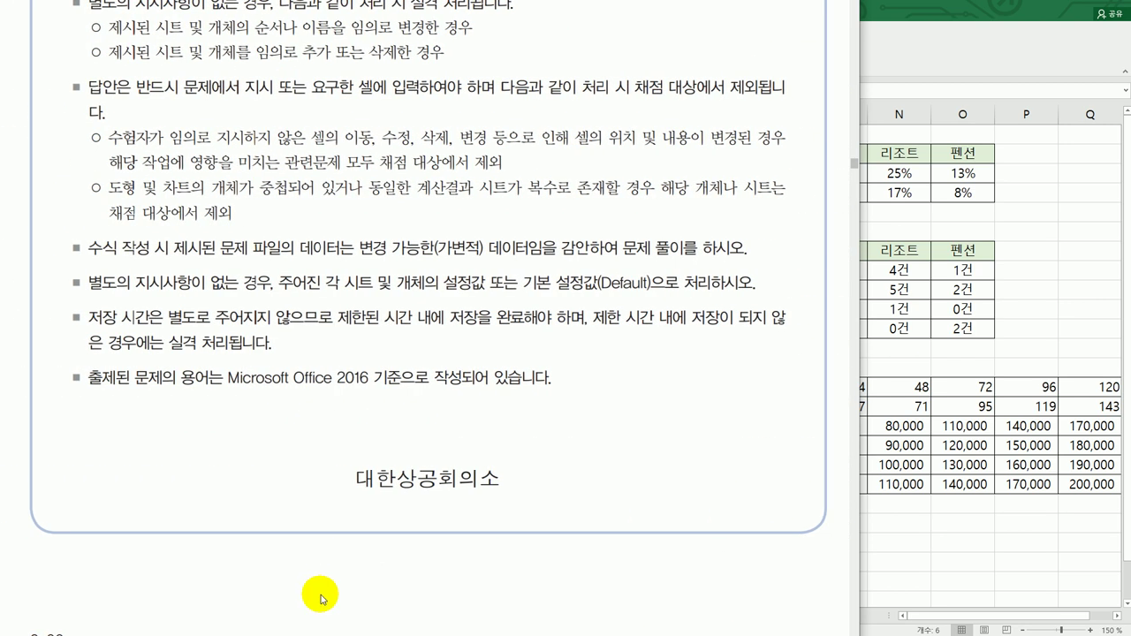
scroll(315, 522, "down", 8)
scroll(319, 595, "down", 3)
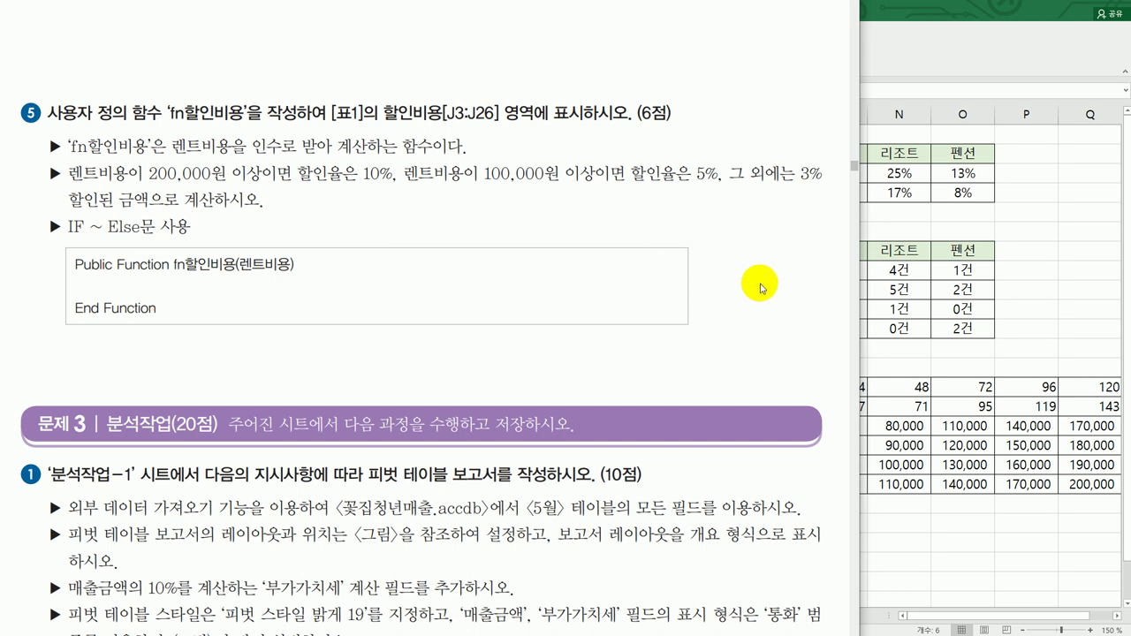
left_click(907, 279)
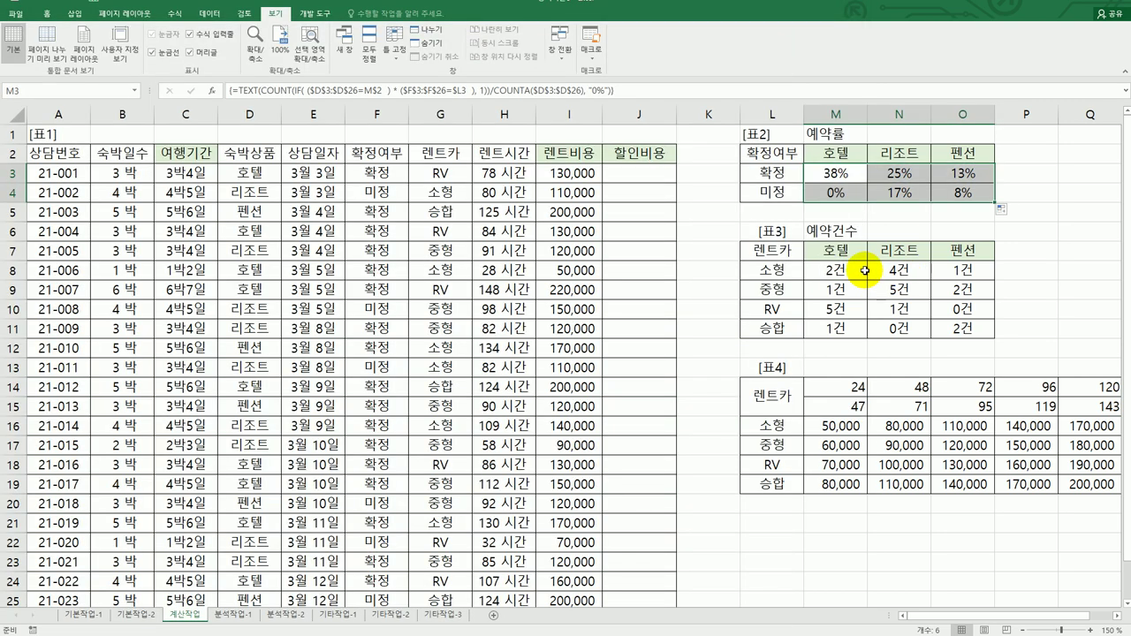
left_click(632, 167)
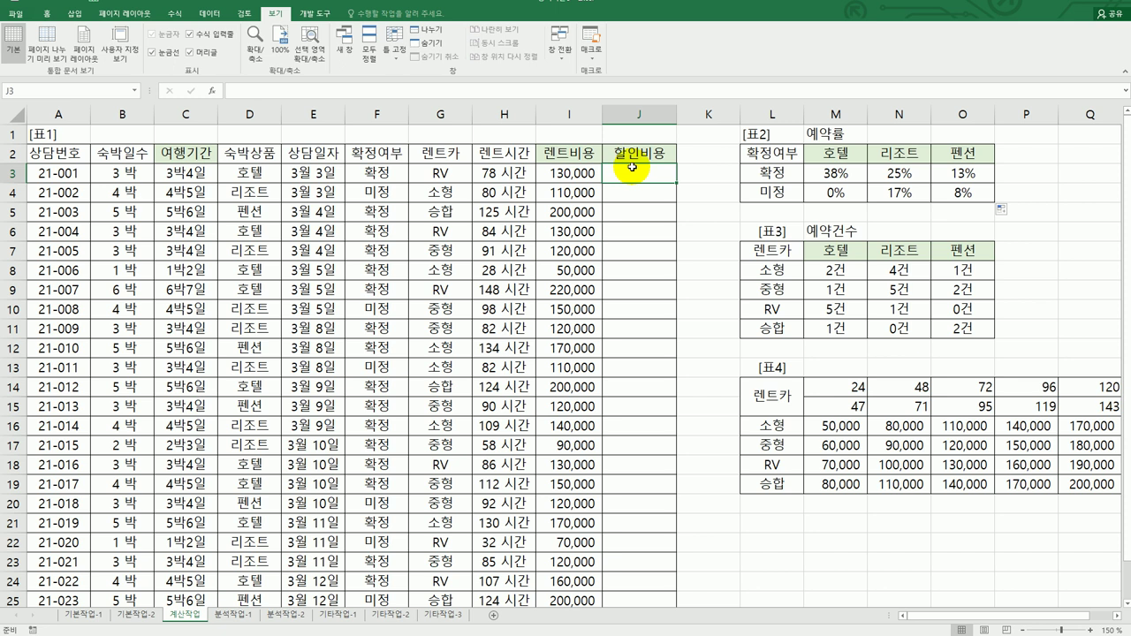
left_click(314, 13)
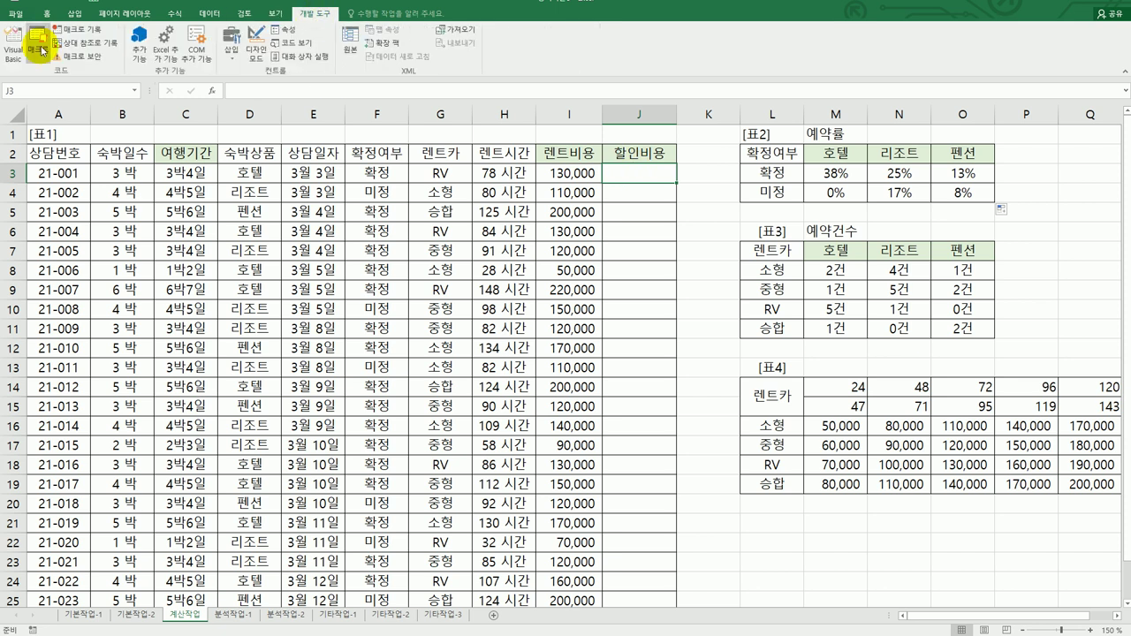
left_click(13, 44)
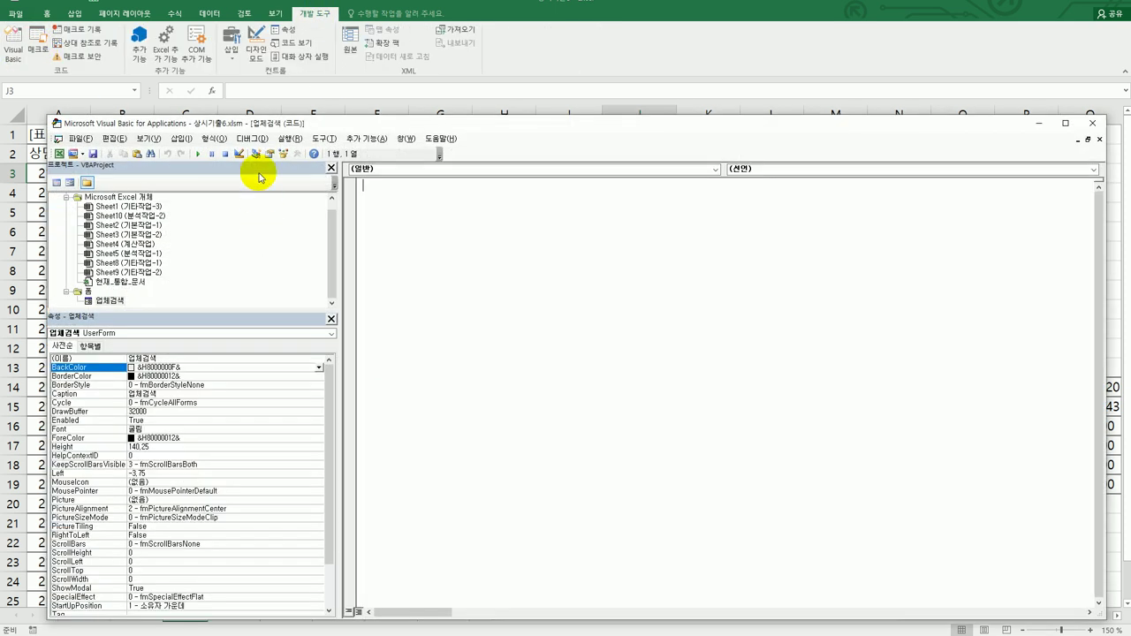
left_click(181, 138)
left_click(172, 180)
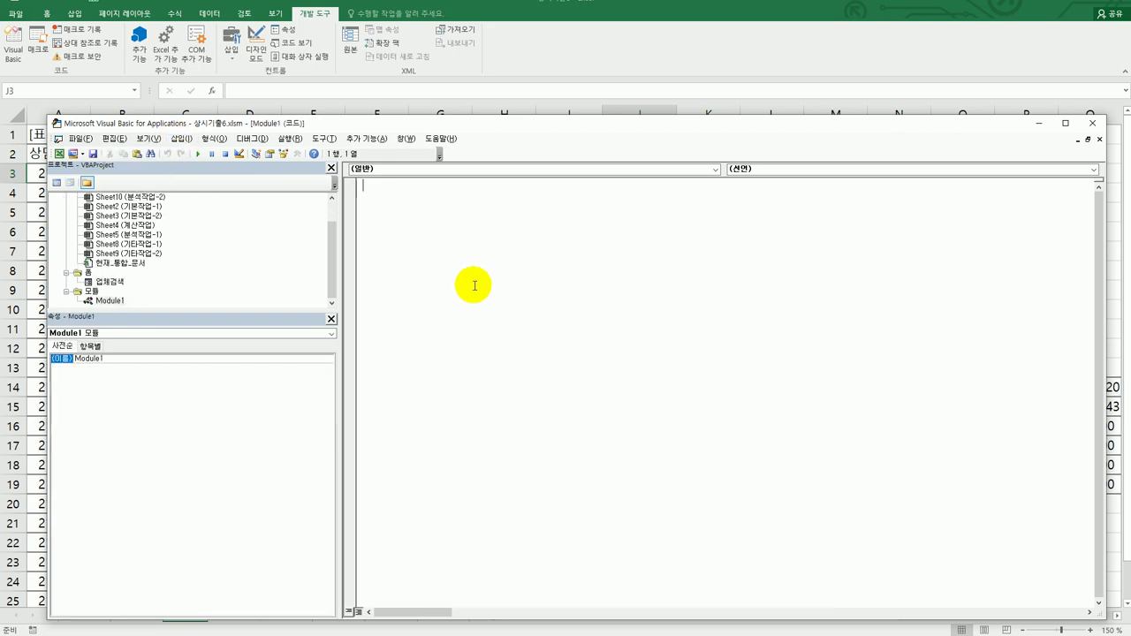
Declare the public function fn할인비용 with the argument 렌트비용 in the new module.
type("public f")
type("unction fn")
type("할인비용(")
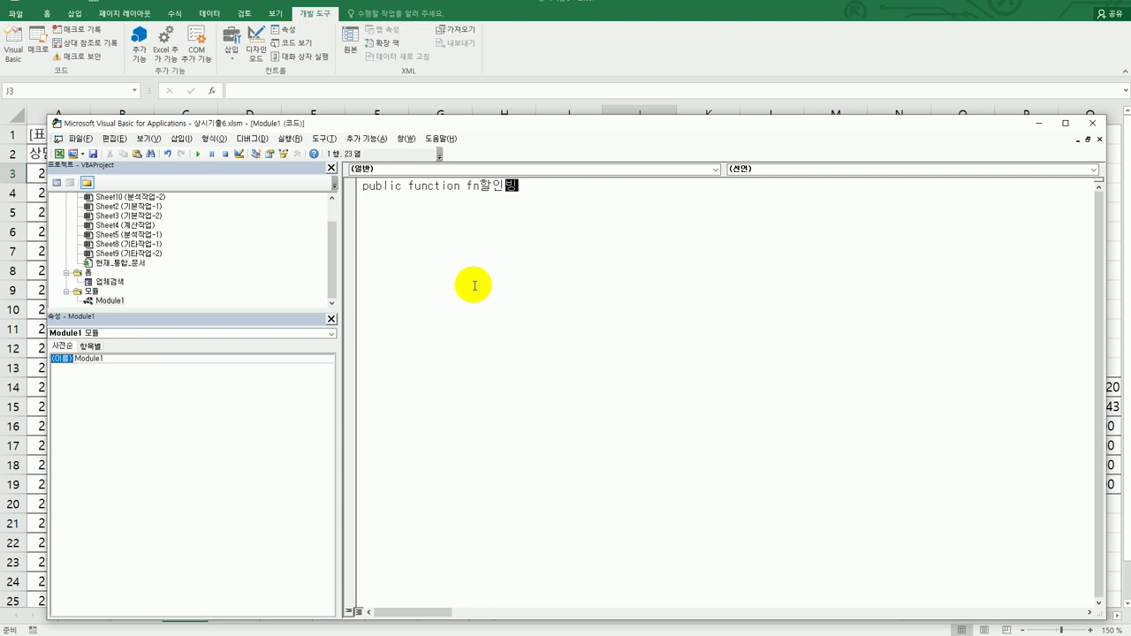
type("렌트비용)")
key("Return")
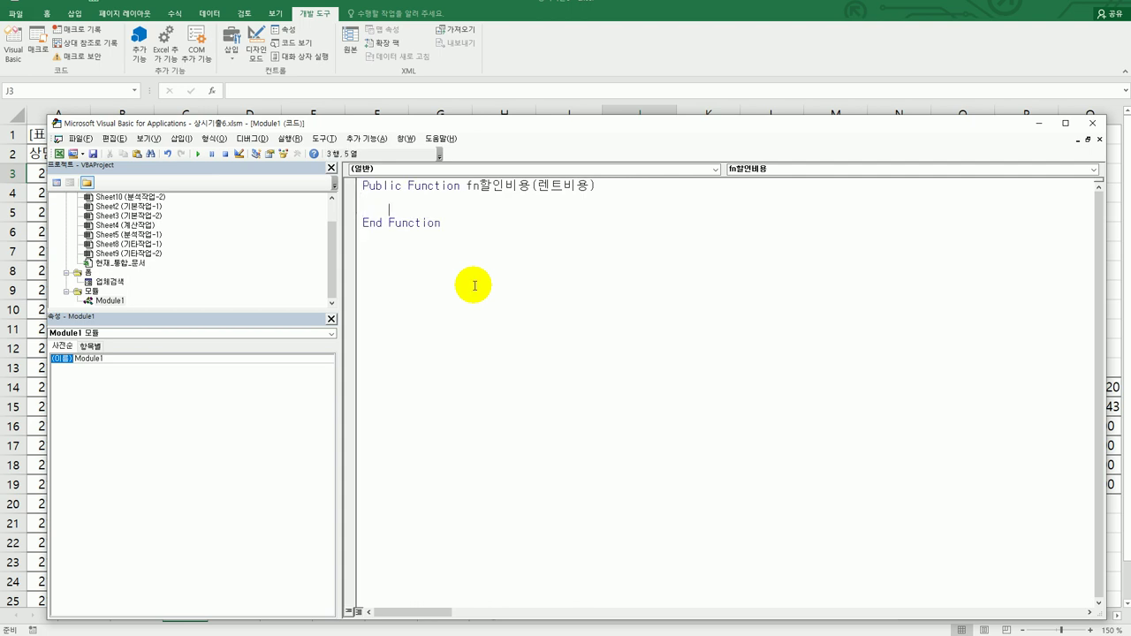
Start an If statement in fn할인비용 with the condition 렌트비용 >= 200000.
type("if ")
type("렌ㅌ")
type("트비용 ")
type(">=200")
type("000")
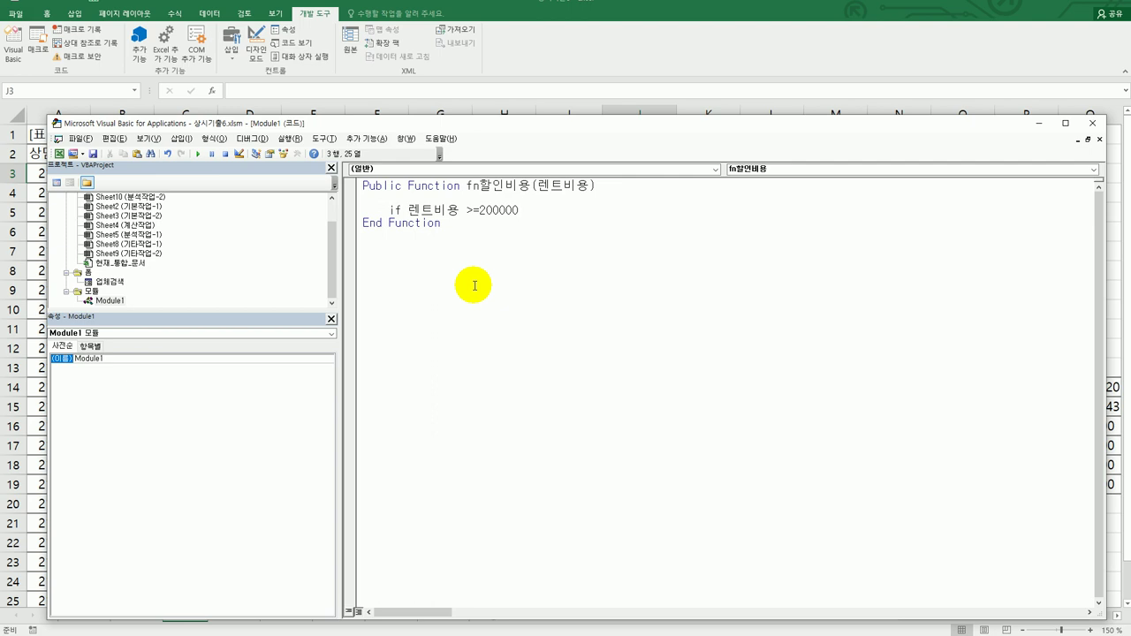
type(" then")
key("Return")
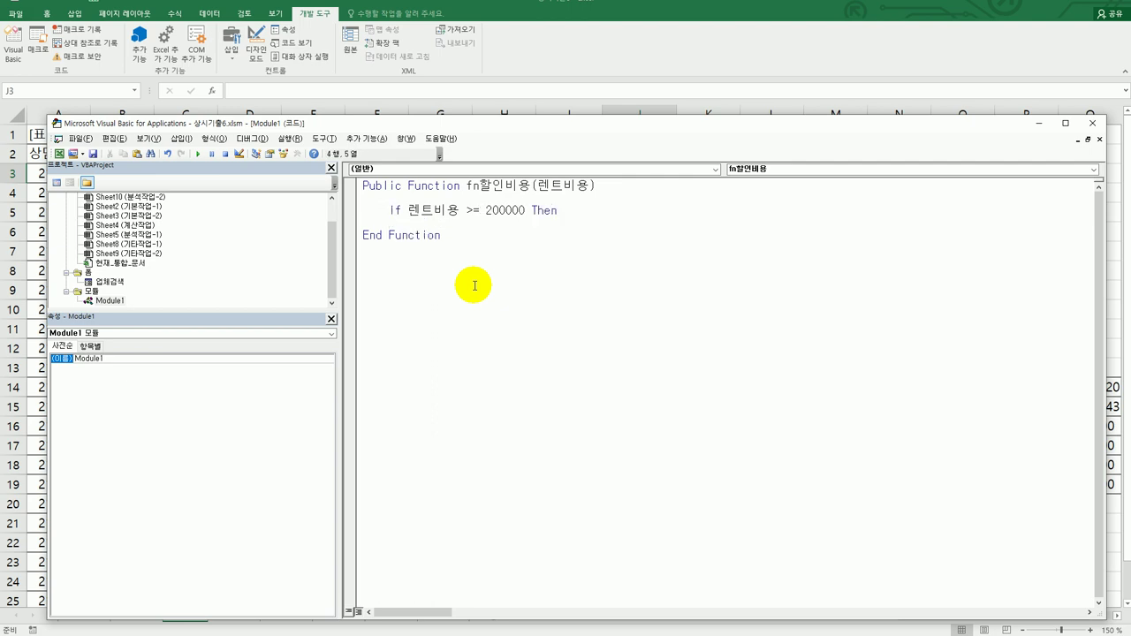
Assign 렌트비용 * 0.9 to fn할인비용 inside the If branch.
type("fn할이")
type("인비용 ")
type("=")
type("렌트비")
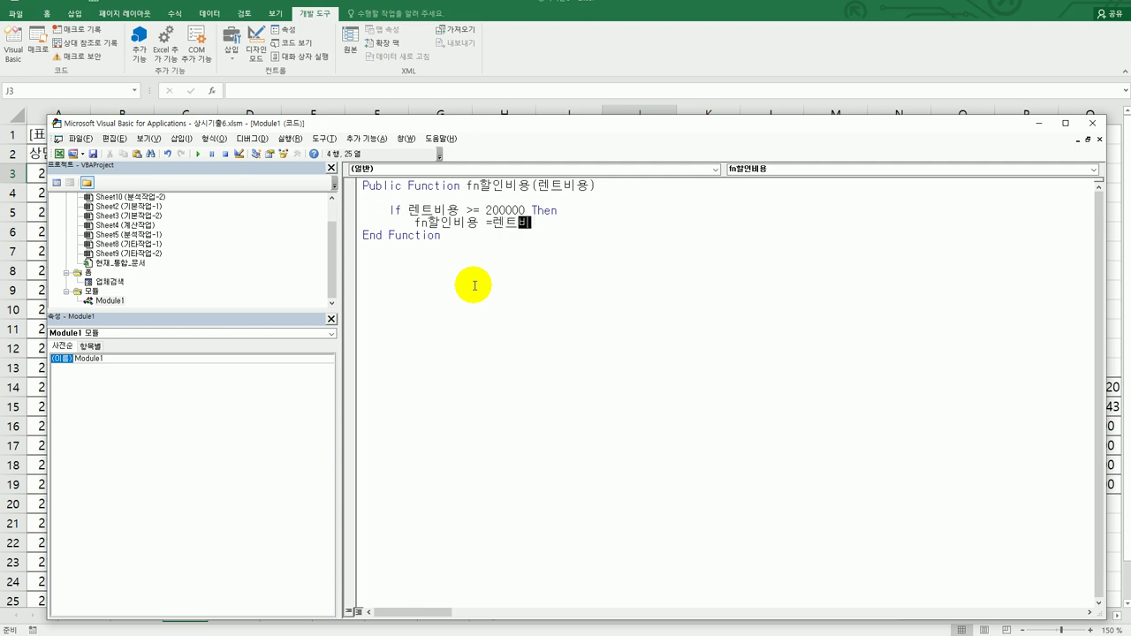
type("용 * 0.9")
key("Return")
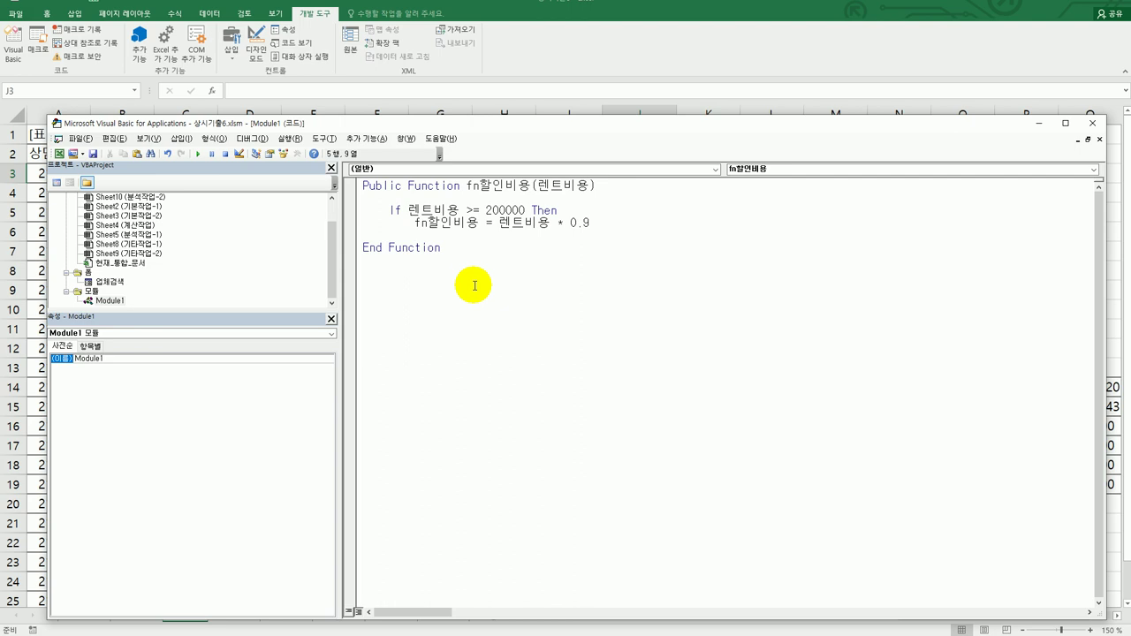
Duplicate the two-line If branch below itself and turn the copy's If into ElseIf.
key("shift+Down")
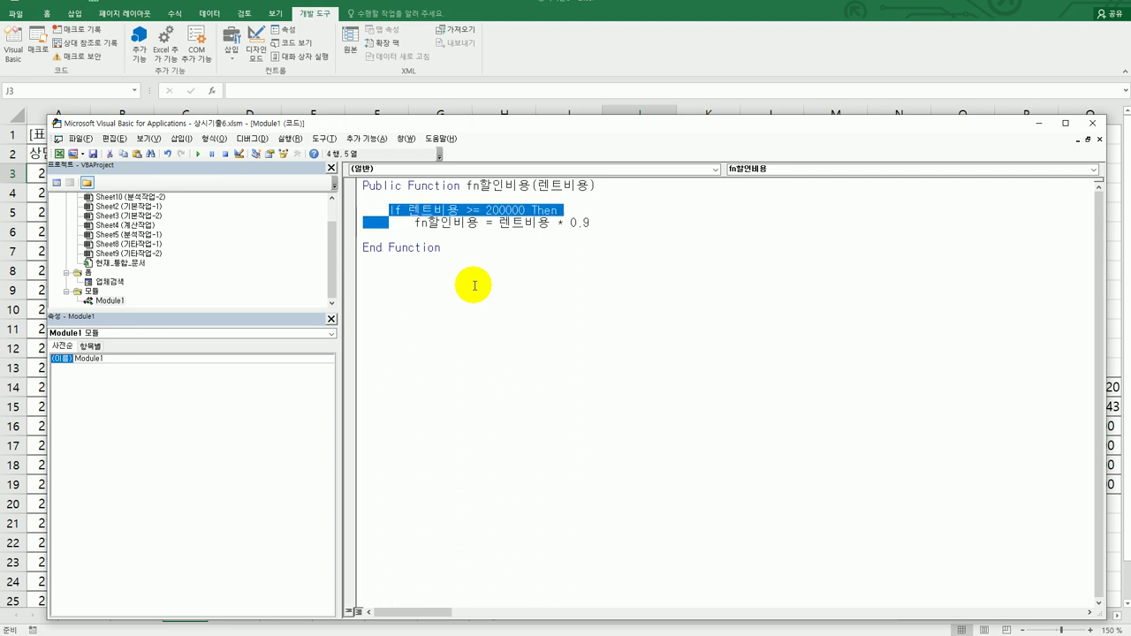
key("shift+End")
key("ctrl+c")
key("Down")
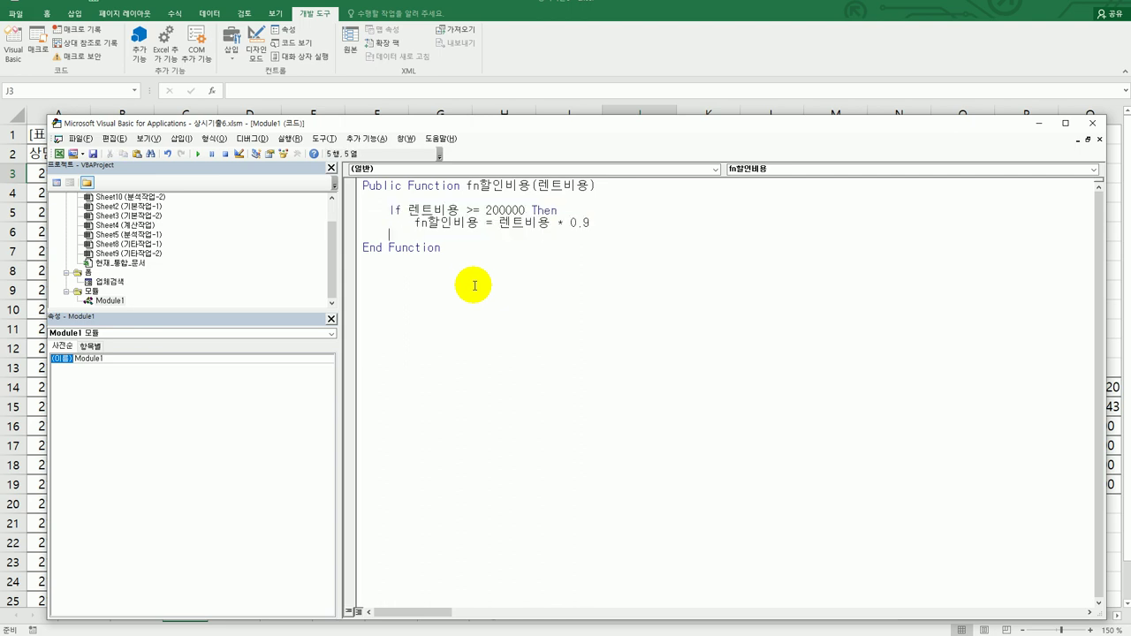
key("ctrl+v")
key("Home")
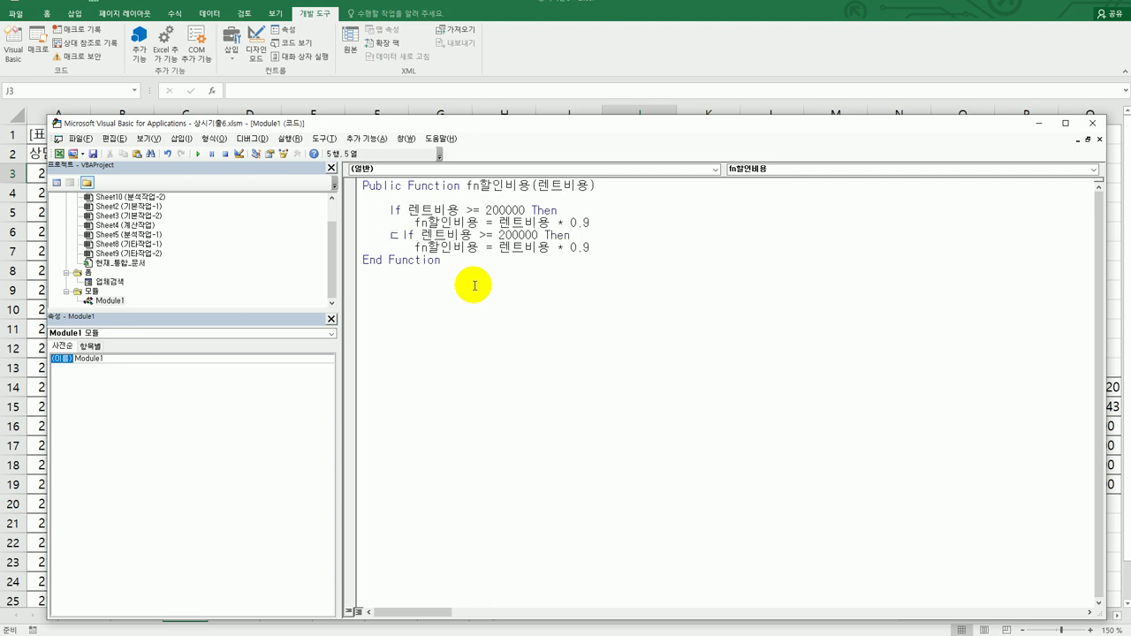
type("else")
Set the ElseIf branch's threshold to 100000 and its multiplier to 0.95.
key("ctrl+Right")
key("ctrl+Right")
key("ctrl+Right")
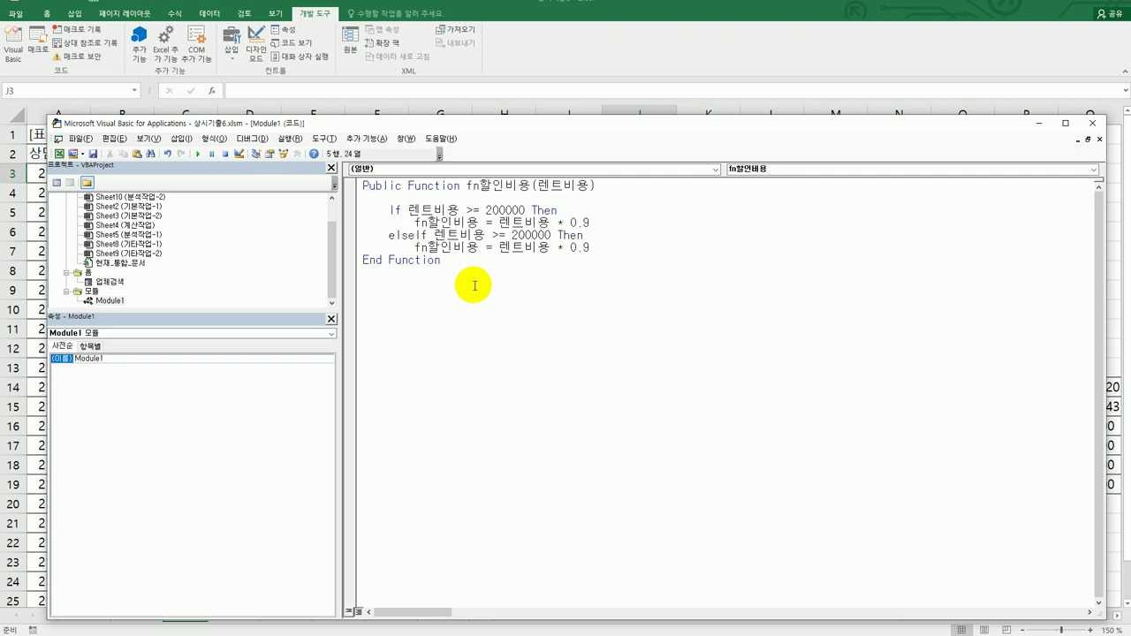
type("1")
key("Delete")
key("Down")
key("End")
type("5")
key("Return")
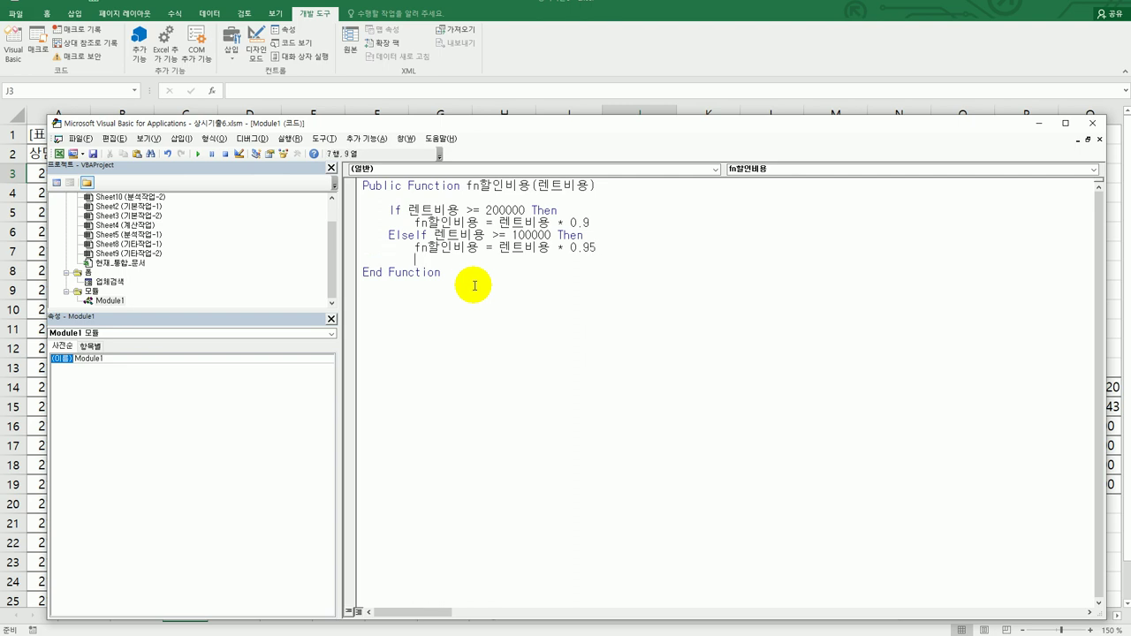
Add an Else branch to fn할인비용 that reuses the ElseIf assignment with the multiplier changed to 0.97.
key("BackSpace")
type("else")
key("Return")
key("Up")
key("shift+End")
key("ctrl+c")
key("Down")
key("Down")
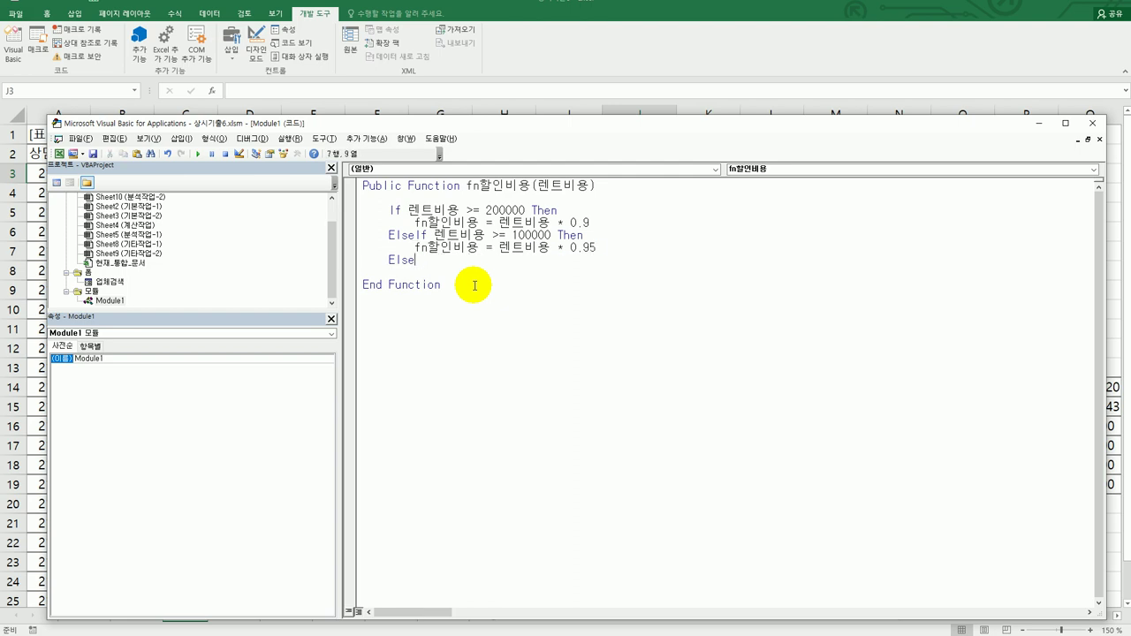
key("ctrl+v")
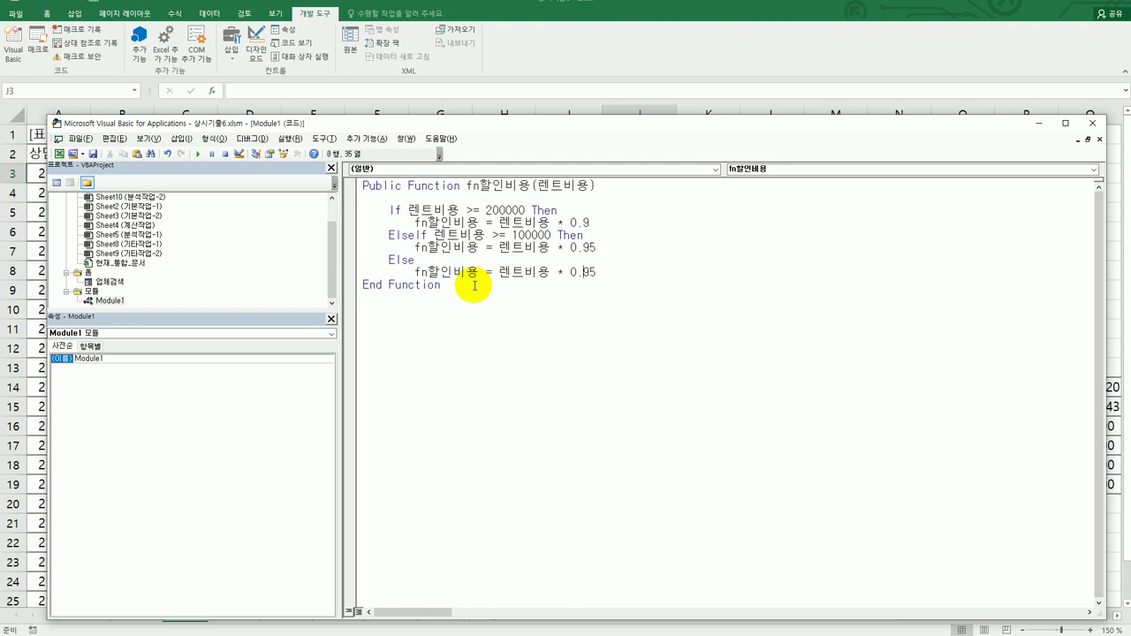
type("7")
Close the conditional block in fn할인비용 with End If and return from the VBA editor to the 계산작업 sheet.
key("Return")
key("BackSpace")
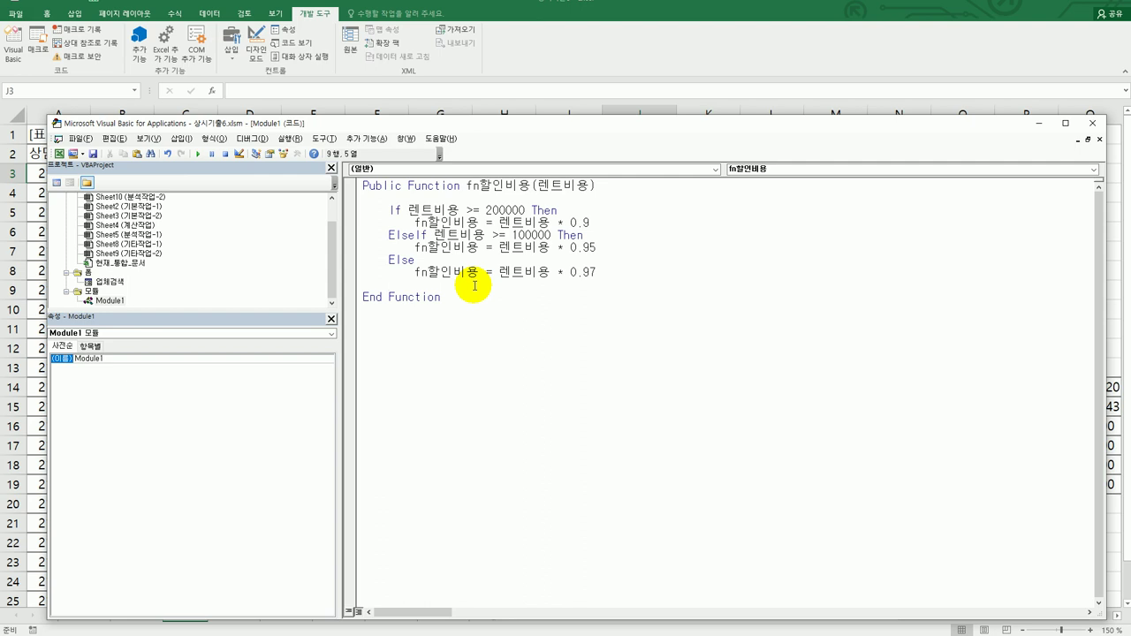
type("end if")
key("Return")
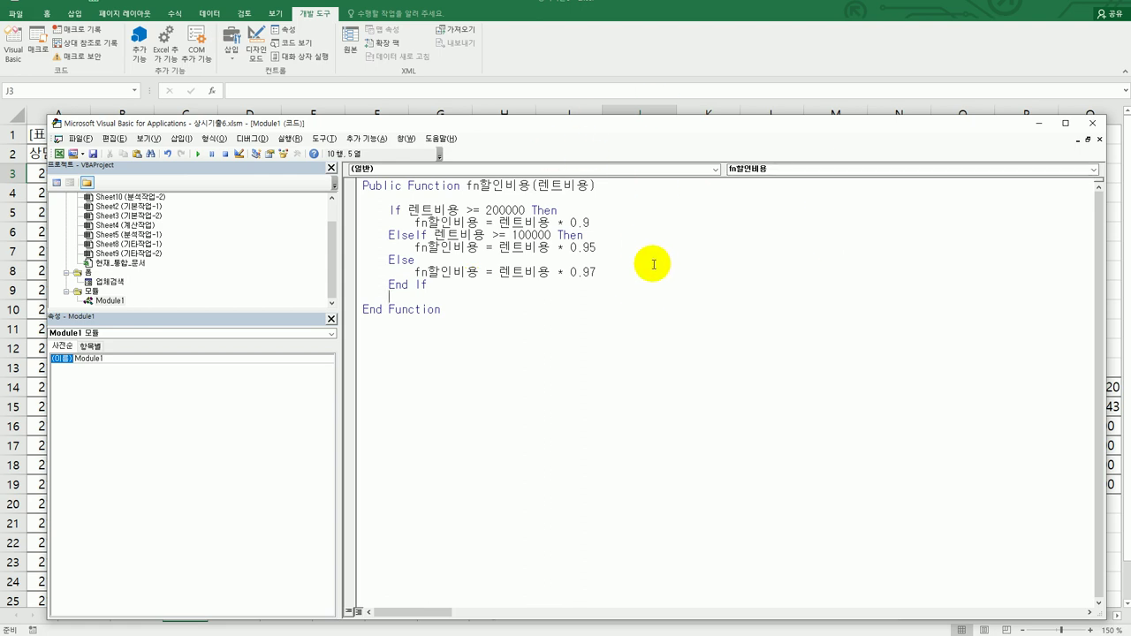
left_click(1094, 122)
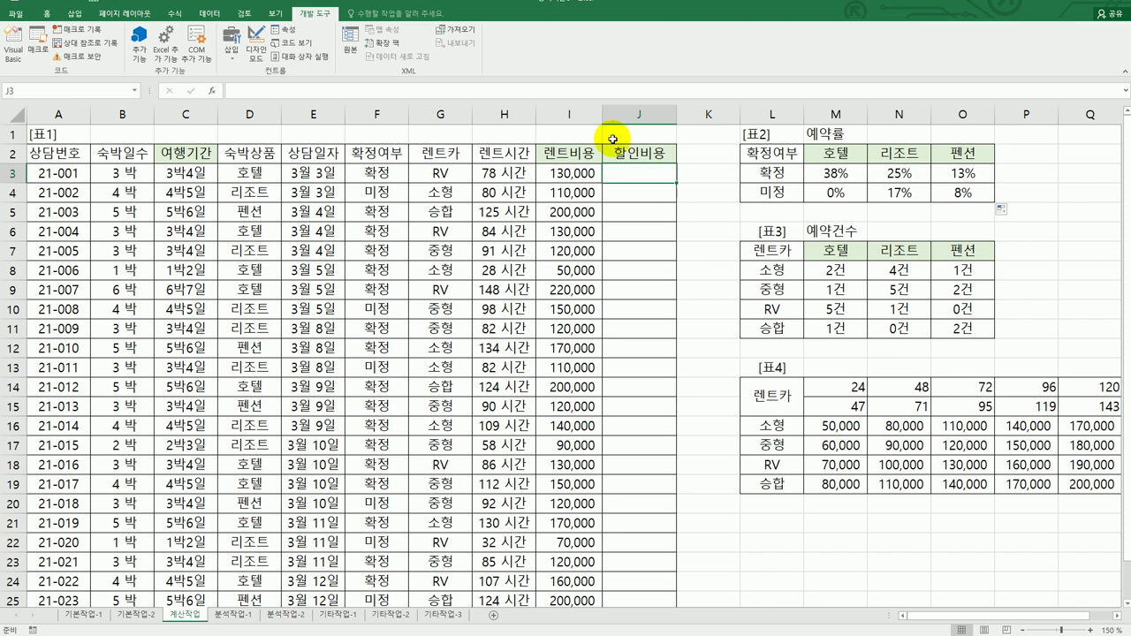
Insert the user-defined function fn할인비용 in cell J3 with I3 as its 렌트비용 argument.
left_click(213, 91)
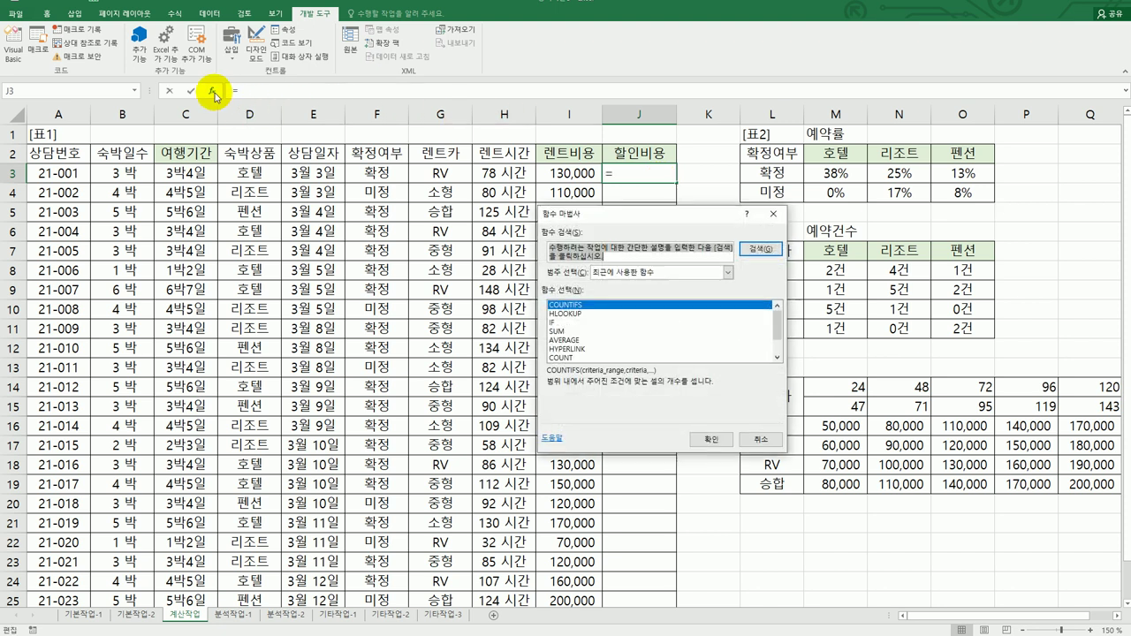
left_click(623, 272)
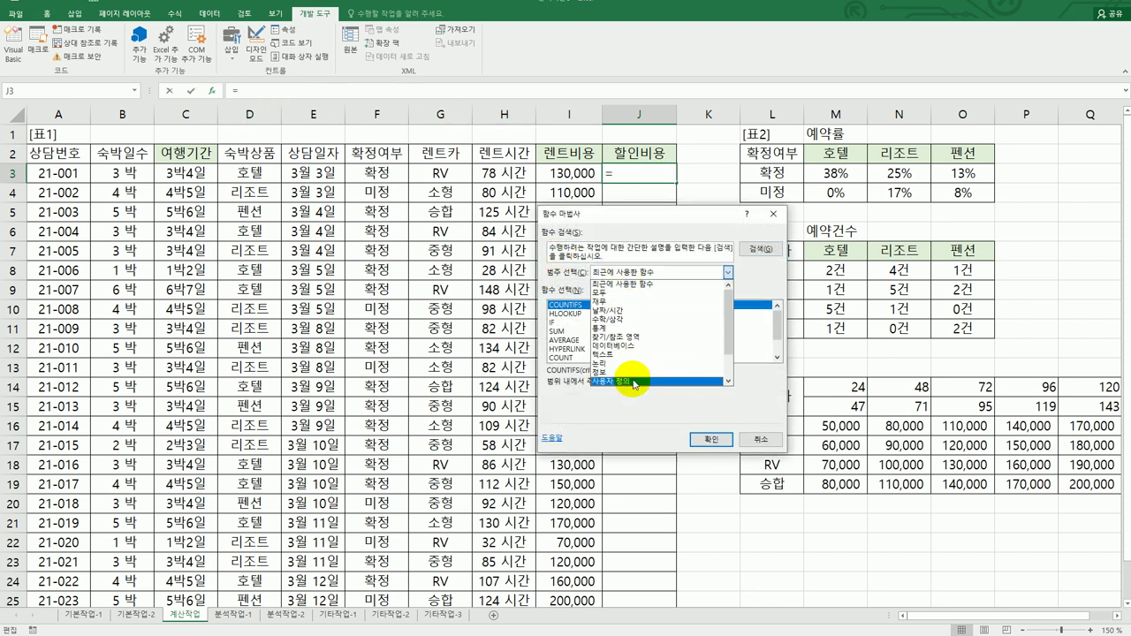
left_click(635, 384)
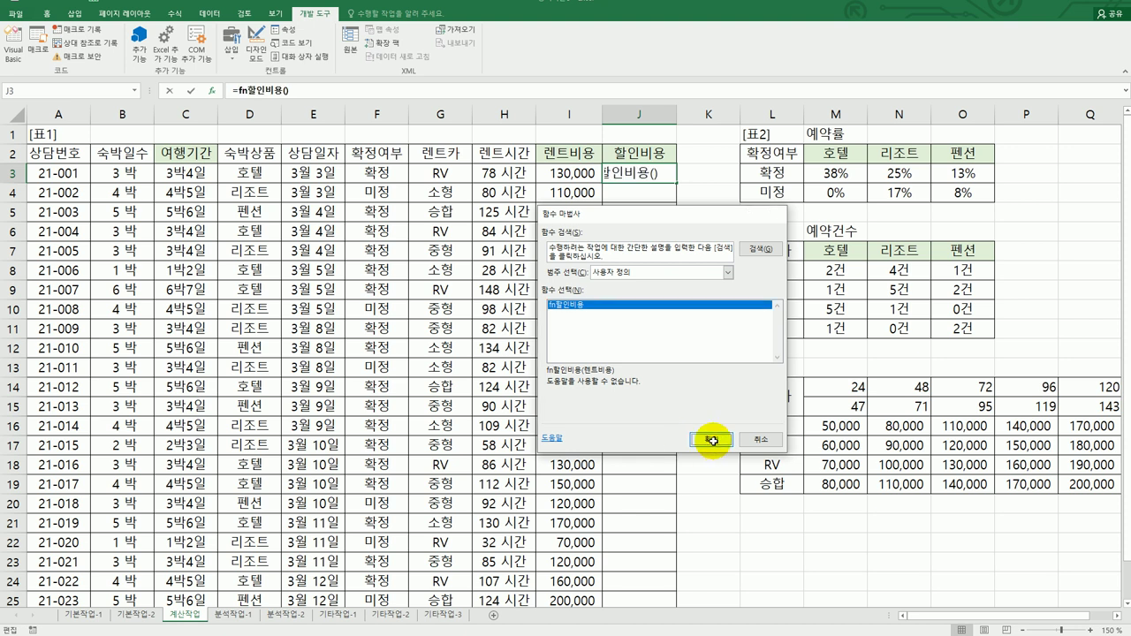
left_click(715, 439)
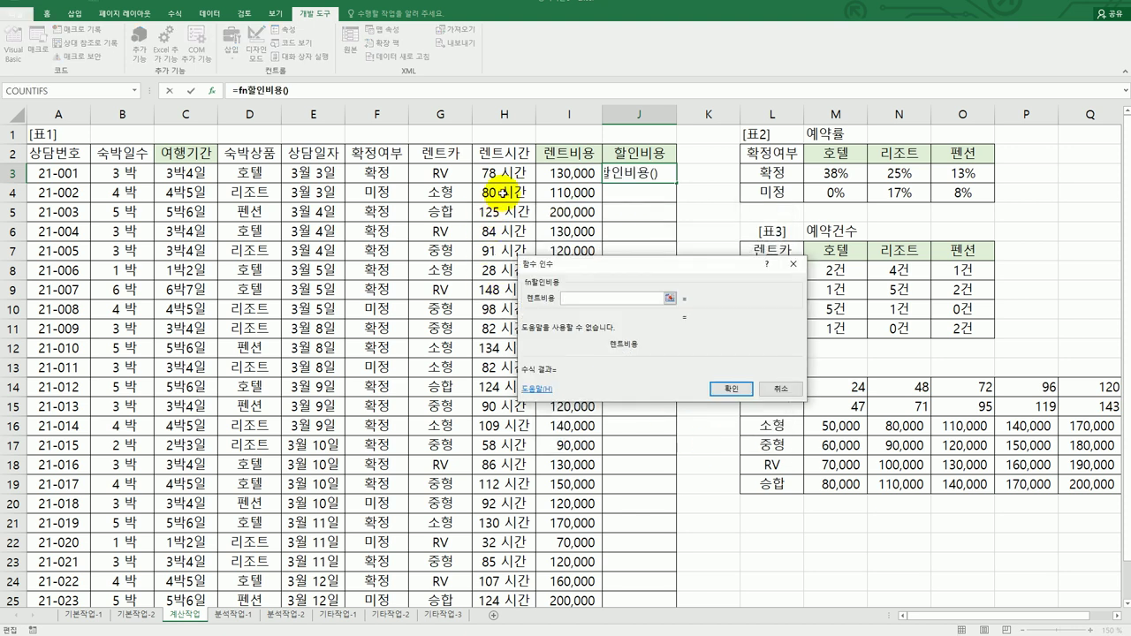
left_click(550, 173)
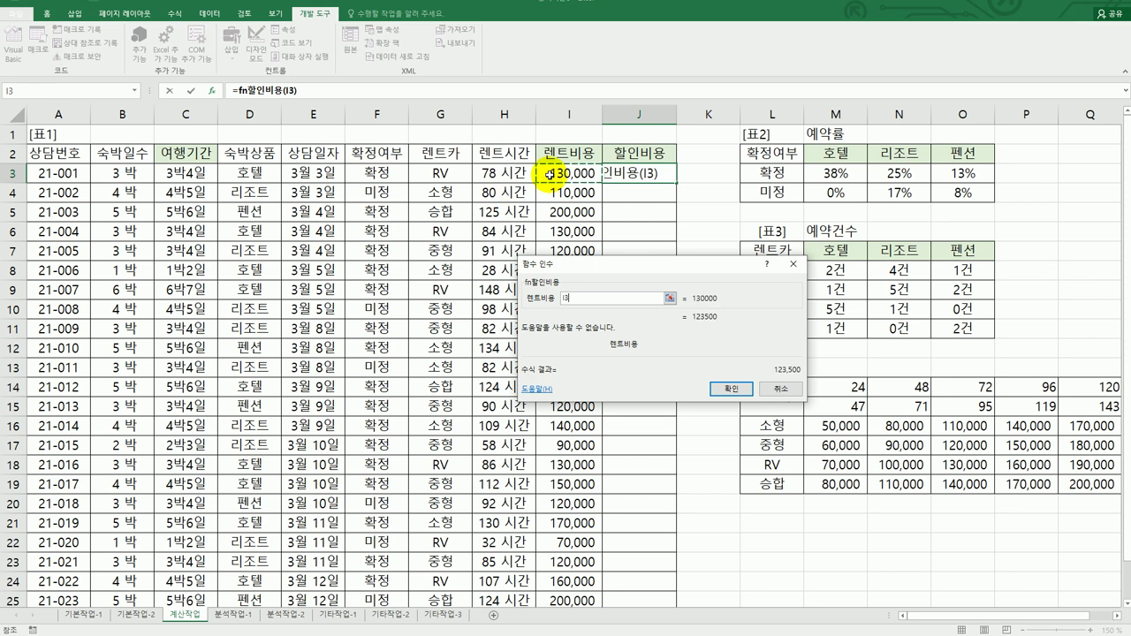
left_click(722, 389)
Fill the J3 formula down the 할인비용 column to J26 and check the filled range.
double_click(679, 184)
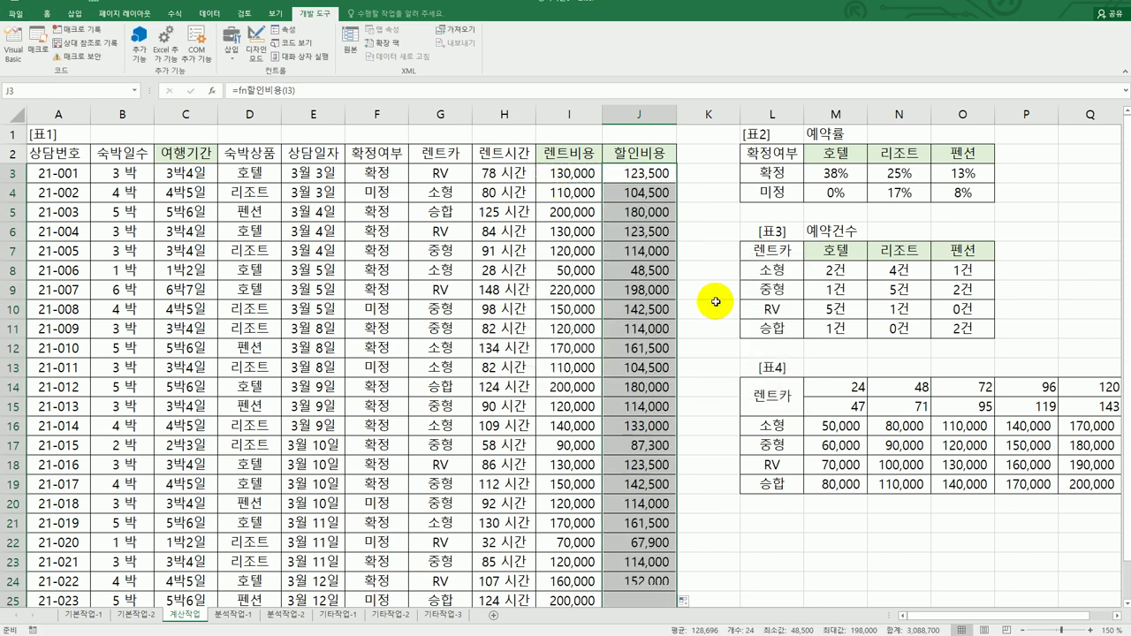
scroll(716, 312, "down", 3)
scroll(716, 312, "up", 3)
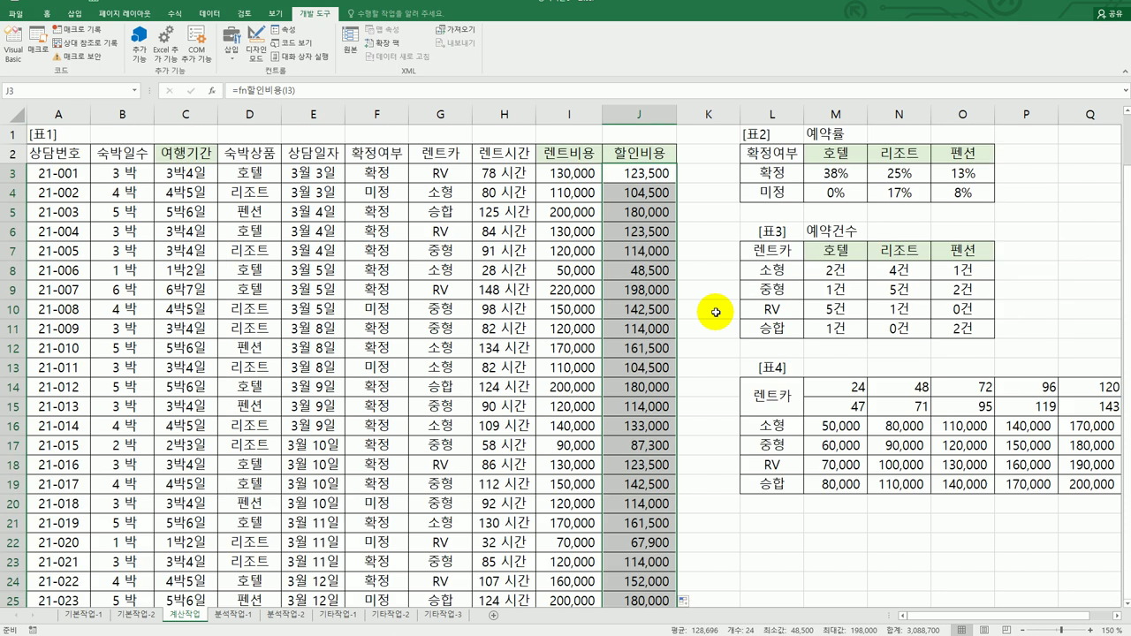
Consult the 분석작업-1 instructions in the exam document and start a Microsoft Query import from MS Access Database at cell A3 of that sheet.
key("alt+Tab")
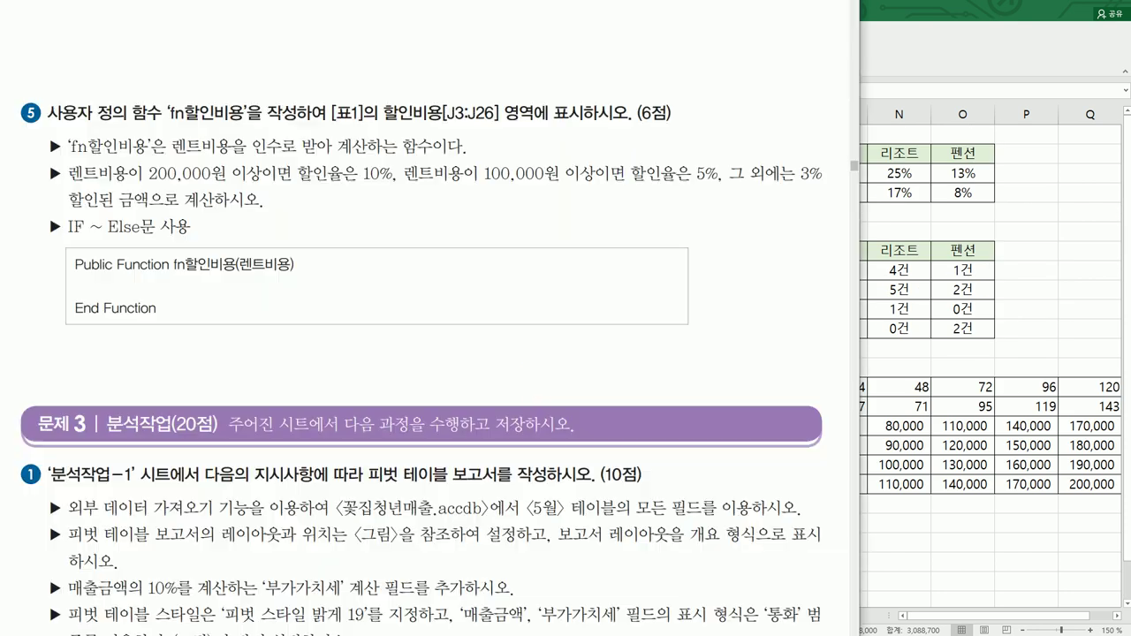
scroll(537, 380, "down", 3)
scroll(537, 384, "down", 2)
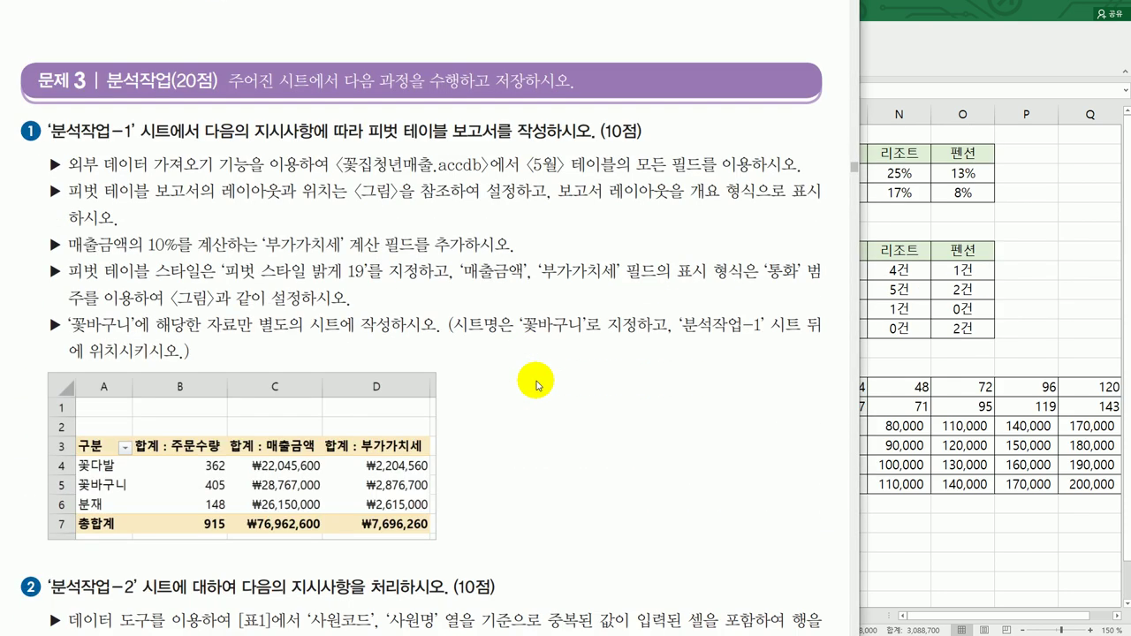
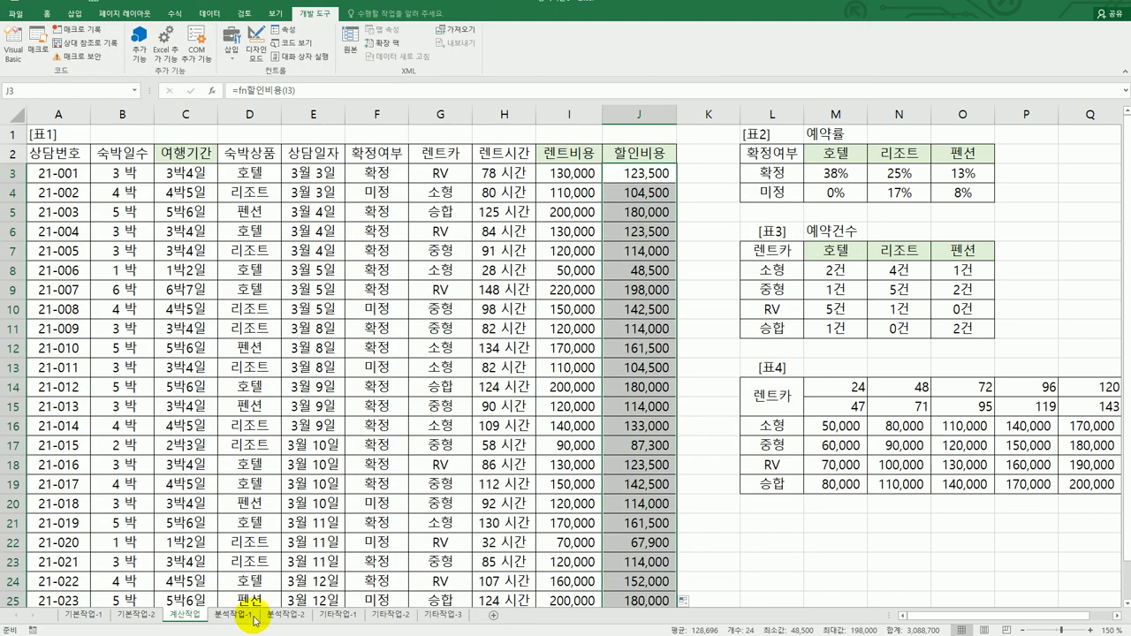
left_click(252, 617)
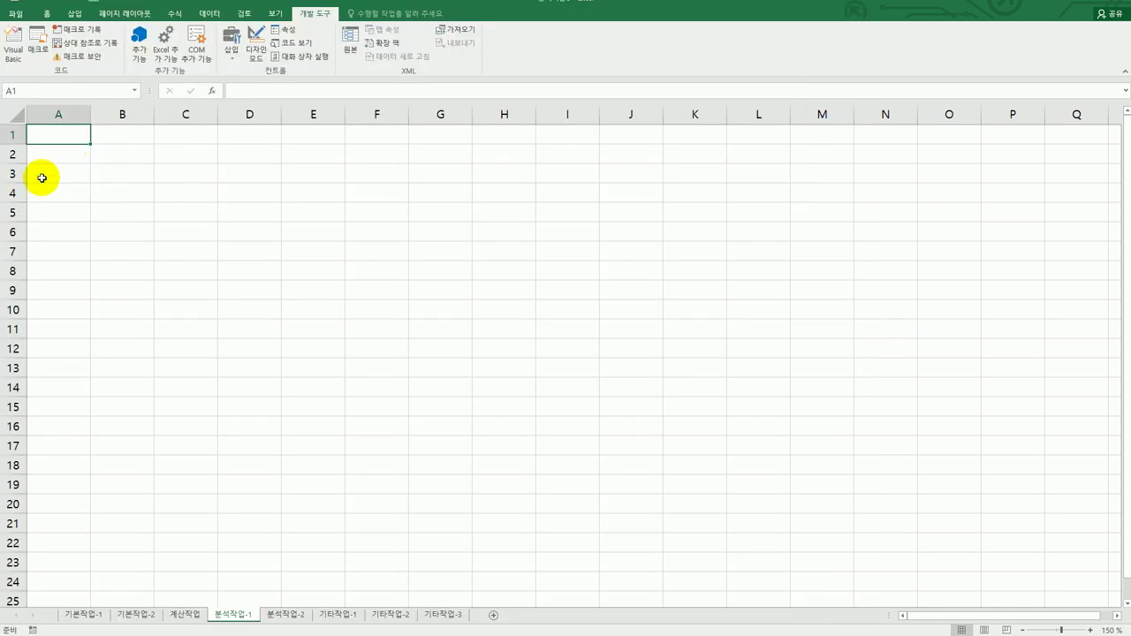
left_click(41, 179)
left_click(218, 16)
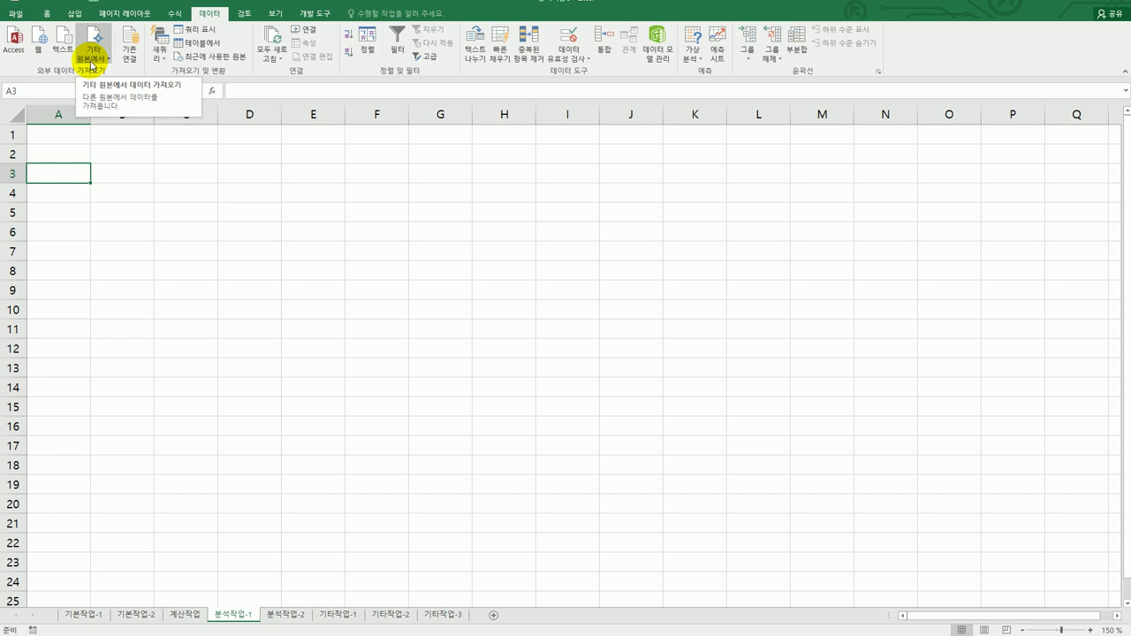
left_click(93, 62)
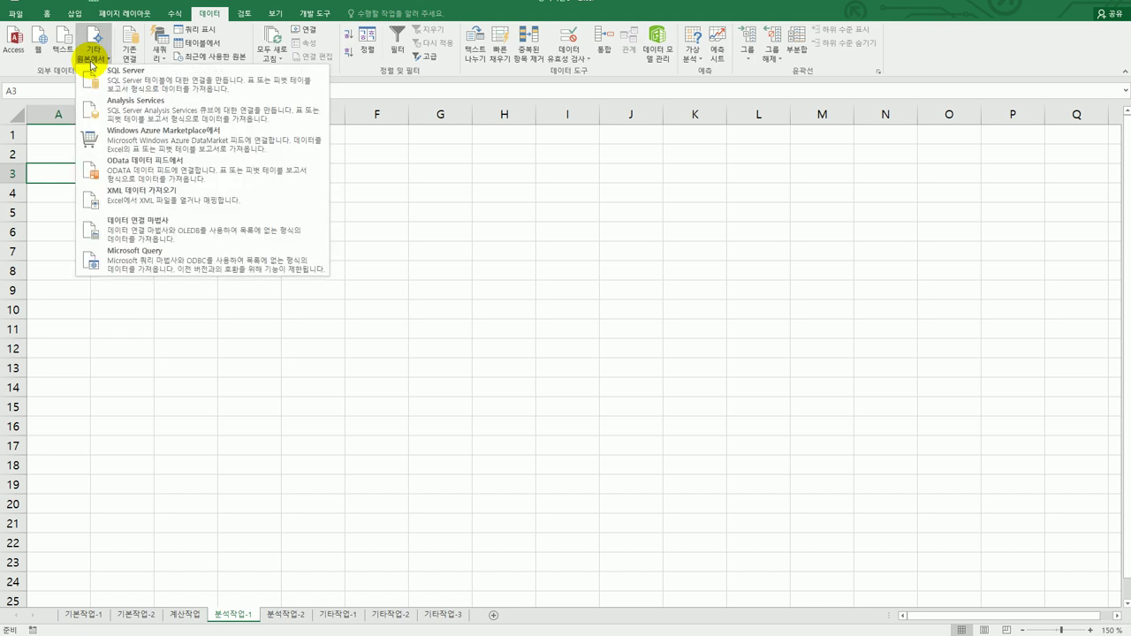
left_click(152, 266)
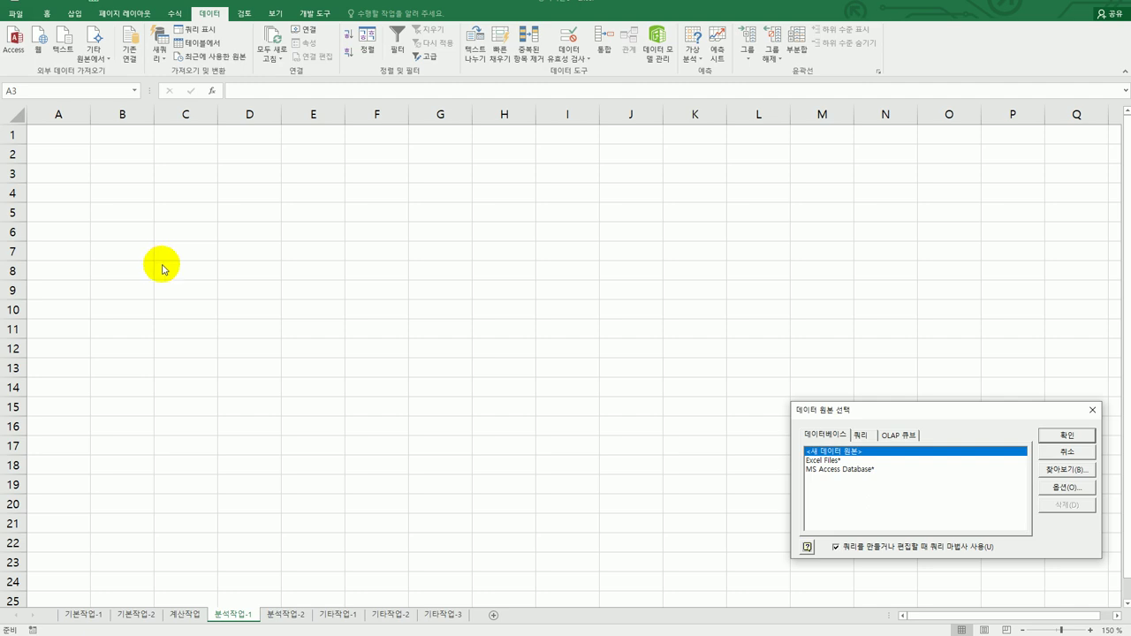
left_click(910, 471)
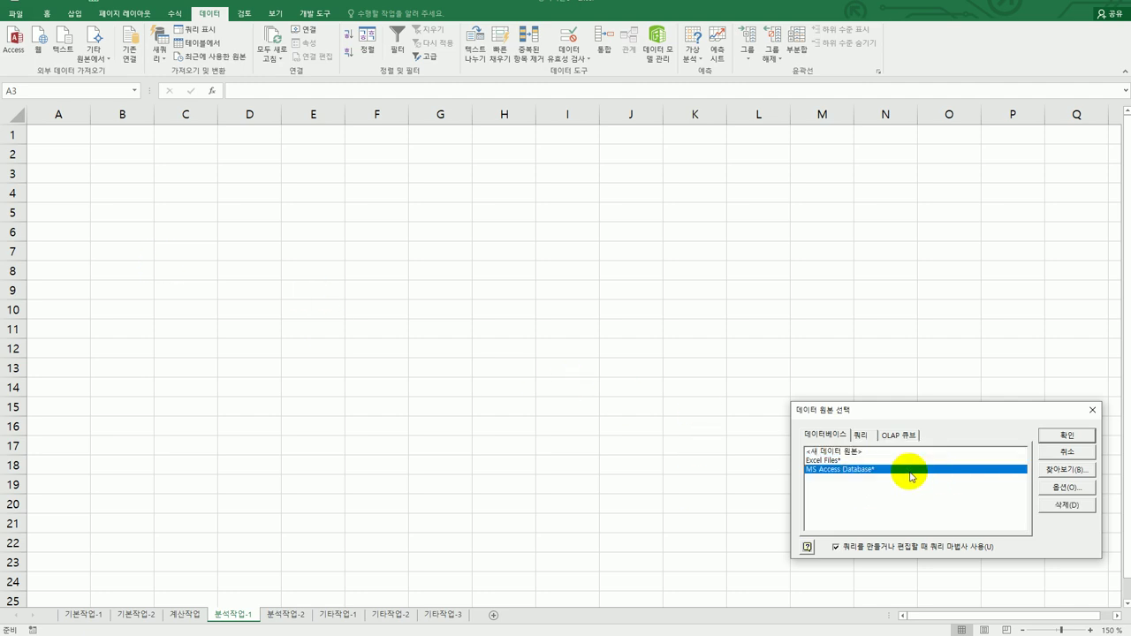
left_click(1052, 435)
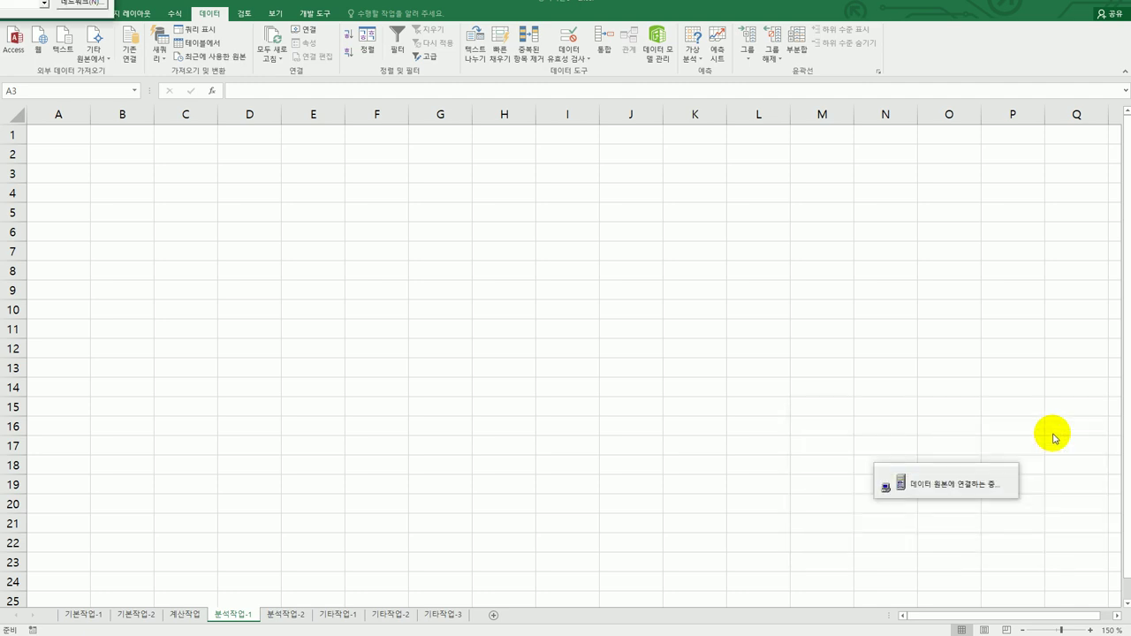
Choose 꽃집청년매출.accdb from the folder C:\컴활1급\스프레드시트 as the query's source database.
left_click_drag(589, 222, 610, 237)
double_click(650, 286)
left_click_drag(706, 305, 706, 329)
double_click(654, 334)
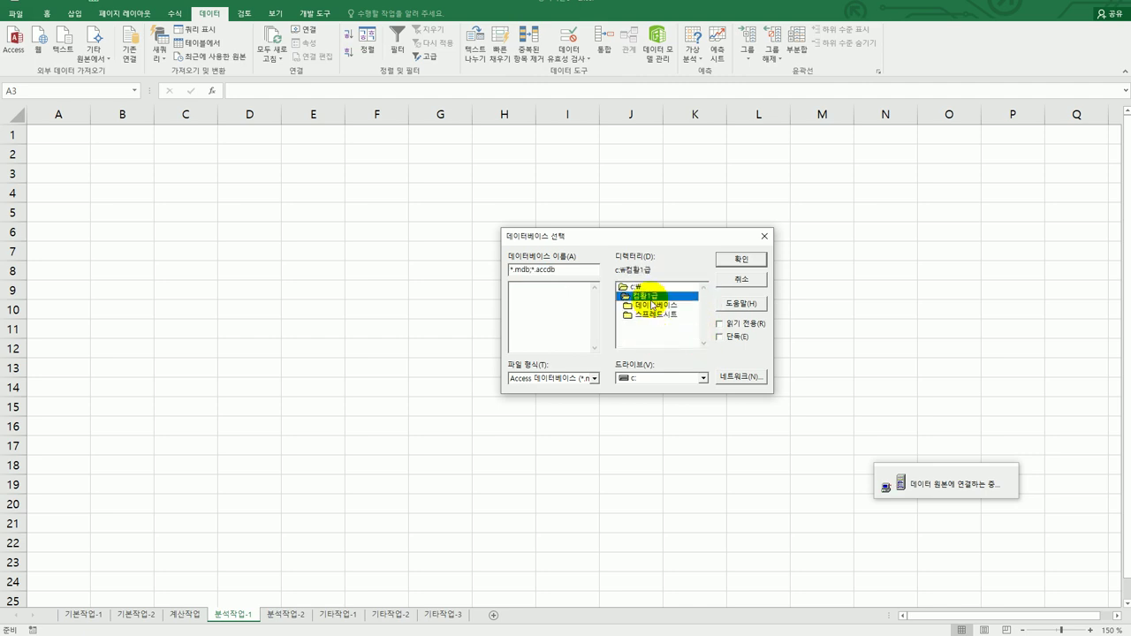
double_click(652, 315)
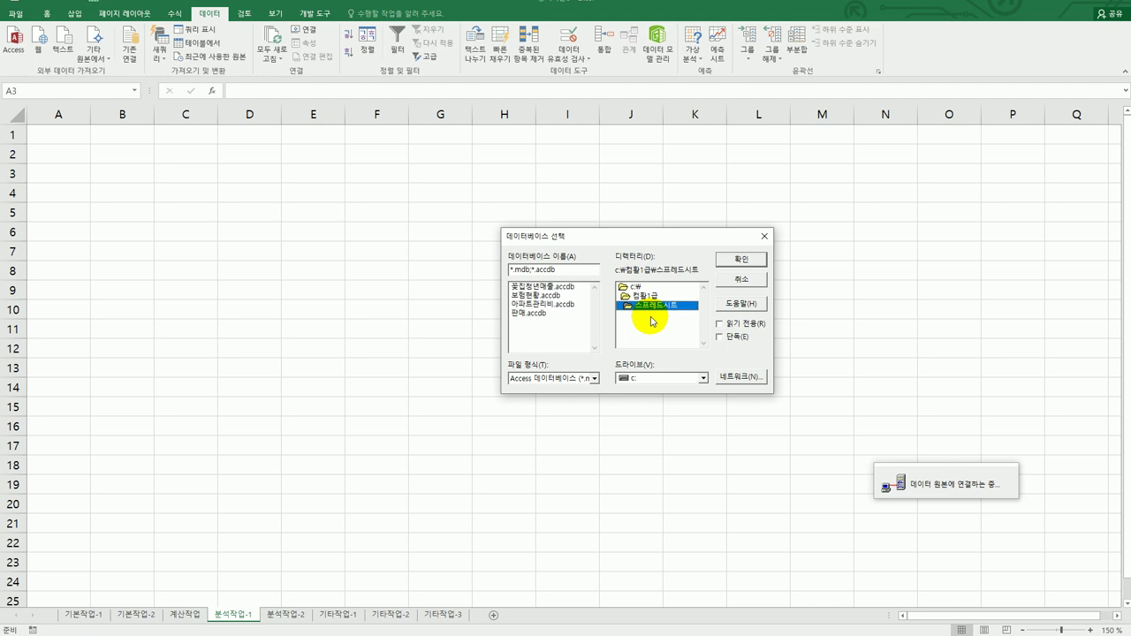
left_click(555, 288)
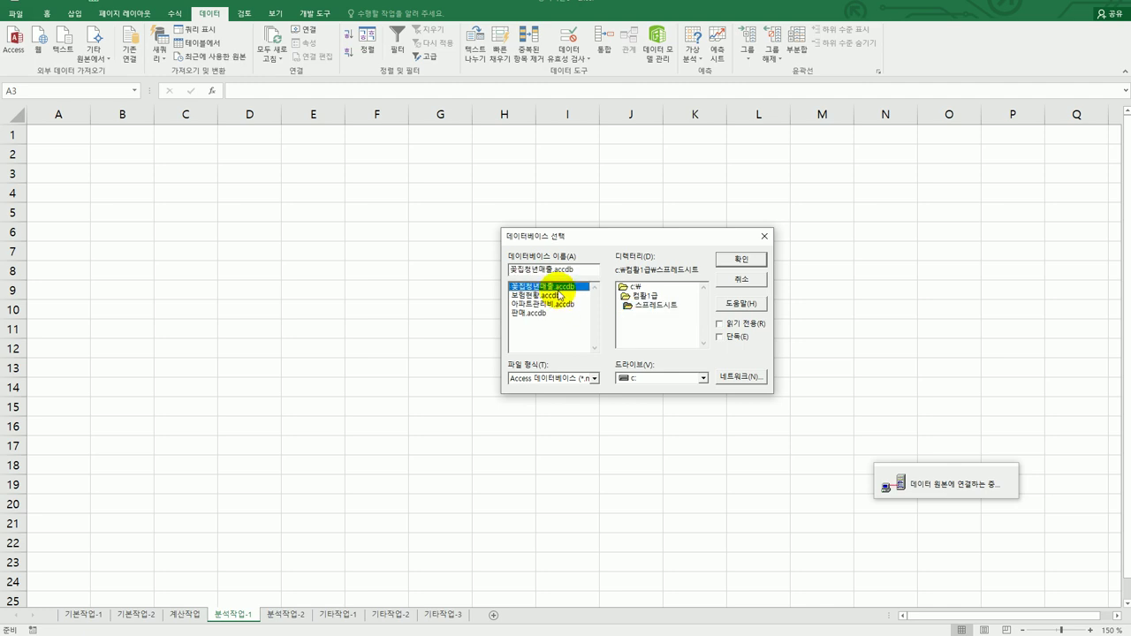
left_click(740, 259)
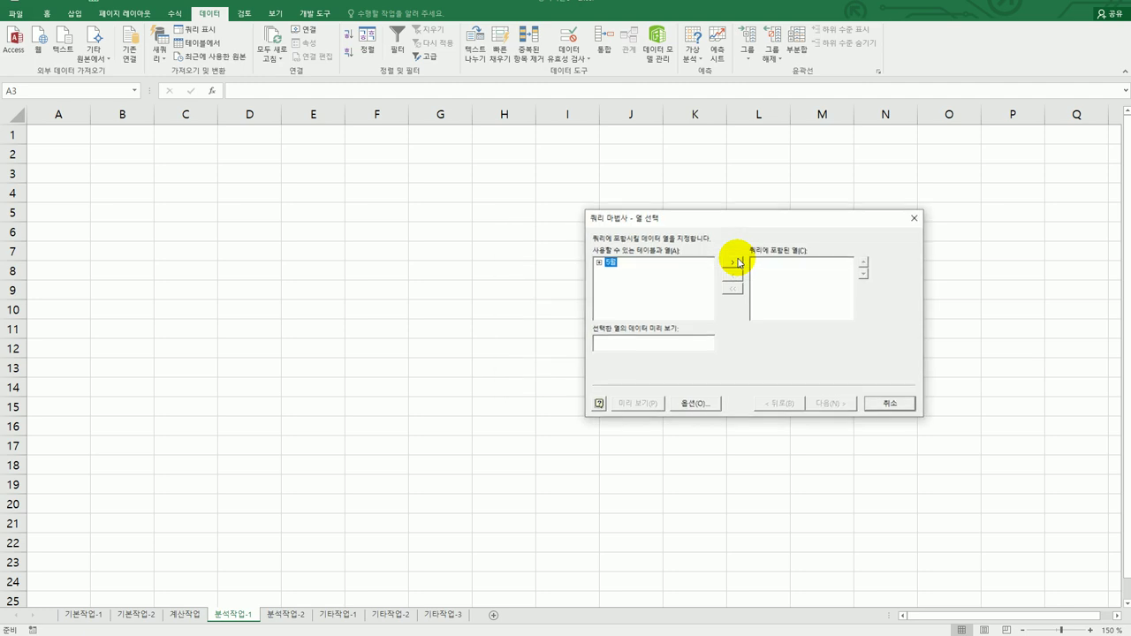
Include all columns of the 5월 table in the query and complete the wizard without filters or sorting.
double_click(616, 262)
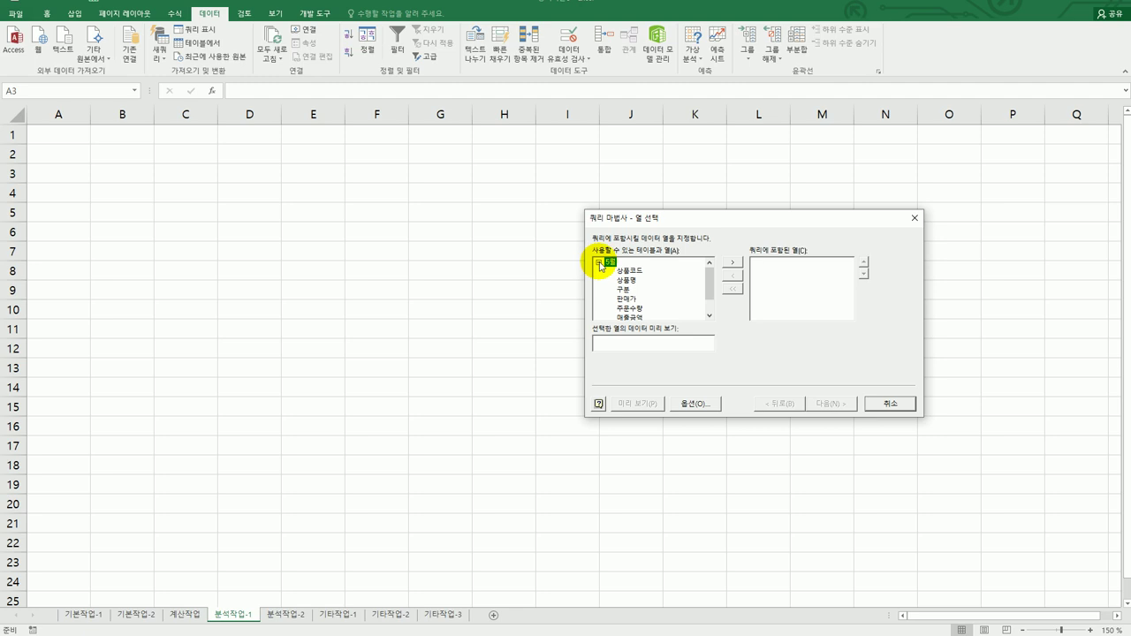
left_click(730, 264)
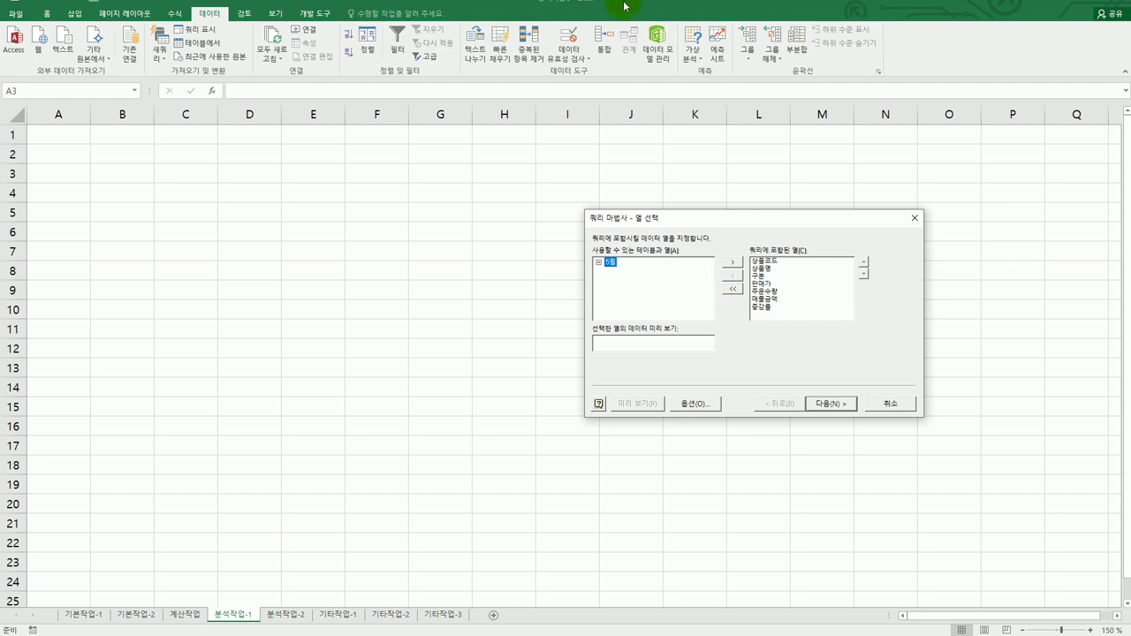
key("alt+Tab")
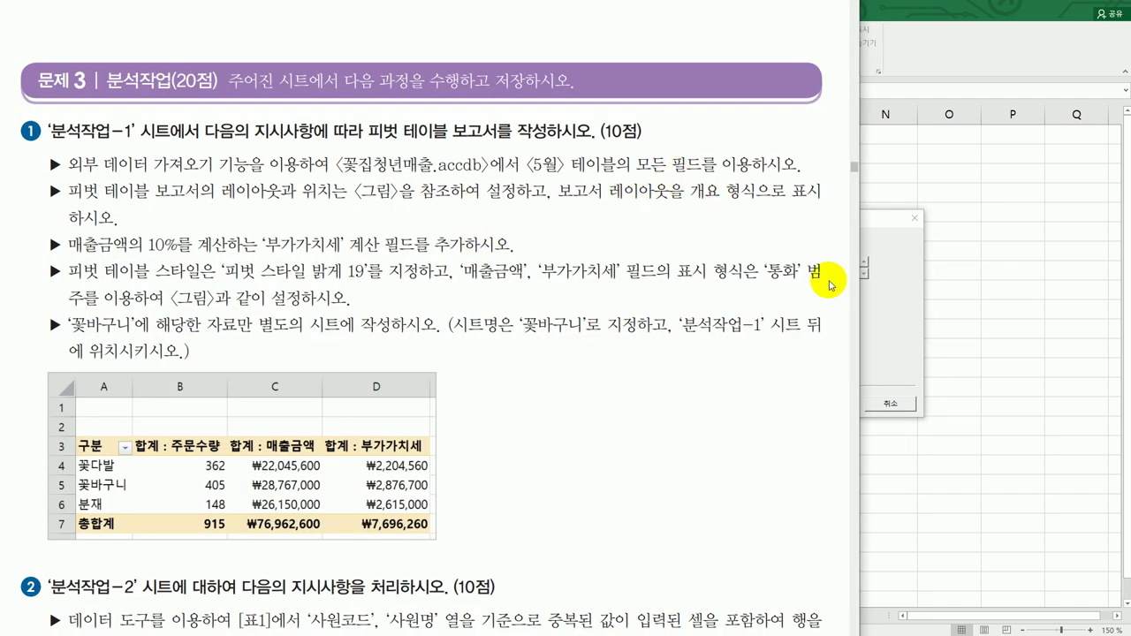
left_click(884, 320)
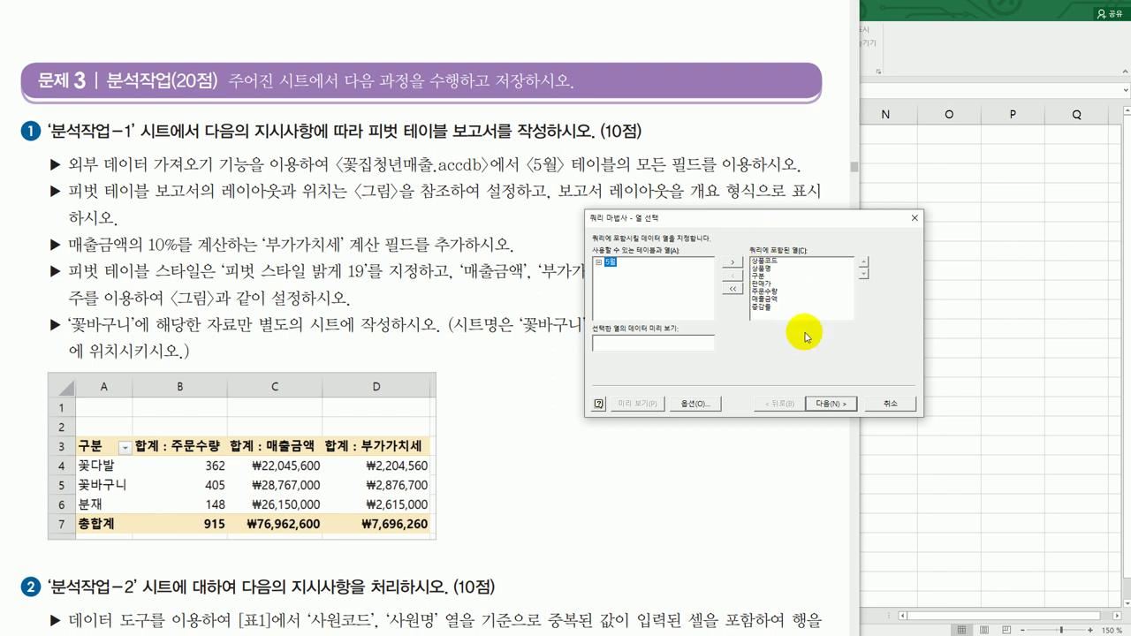
left_click(822, 406)
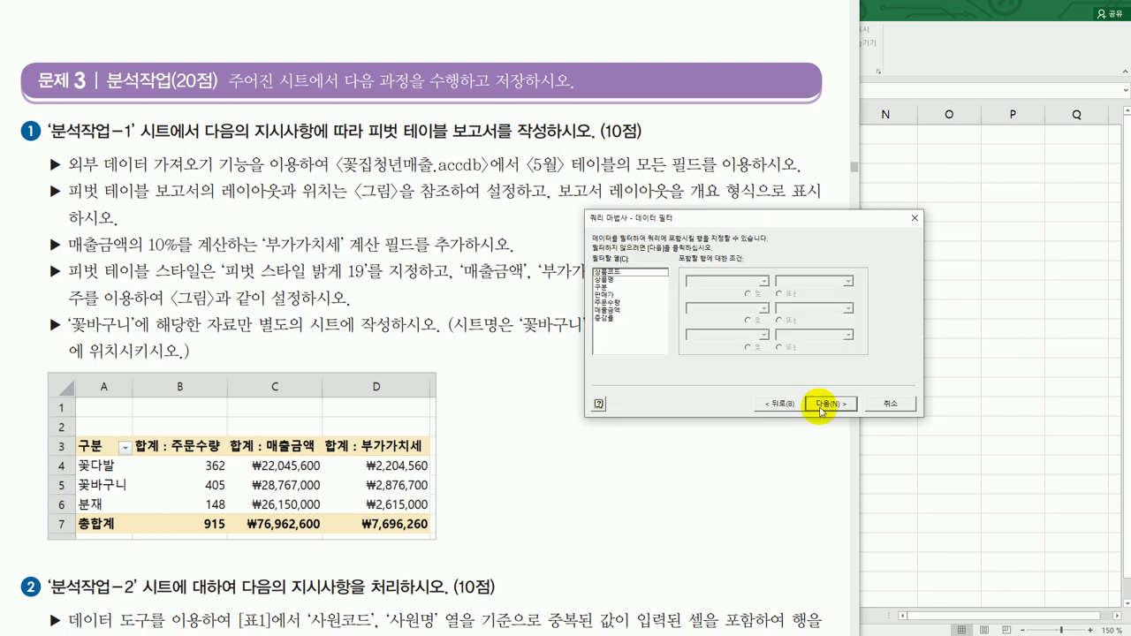
left_click(822, 406)
left_click(822, 406)
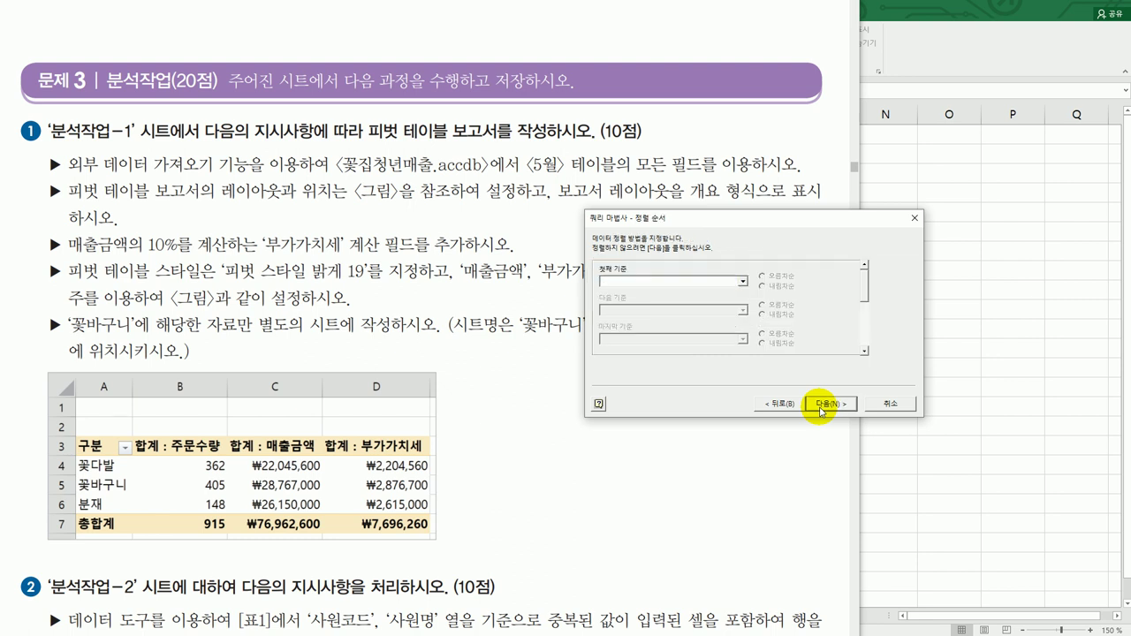
left_click(822, 406)
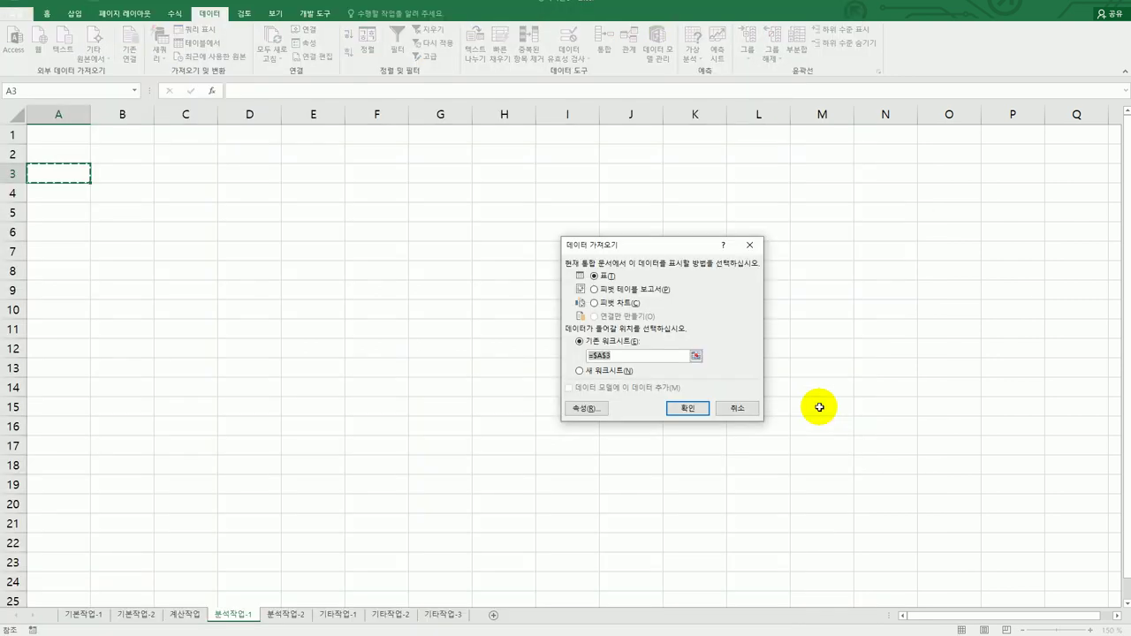
Import the data as a pivot table report at A3 of the existing worksheet and add 구분 to its rows.
left_click(651, 291)
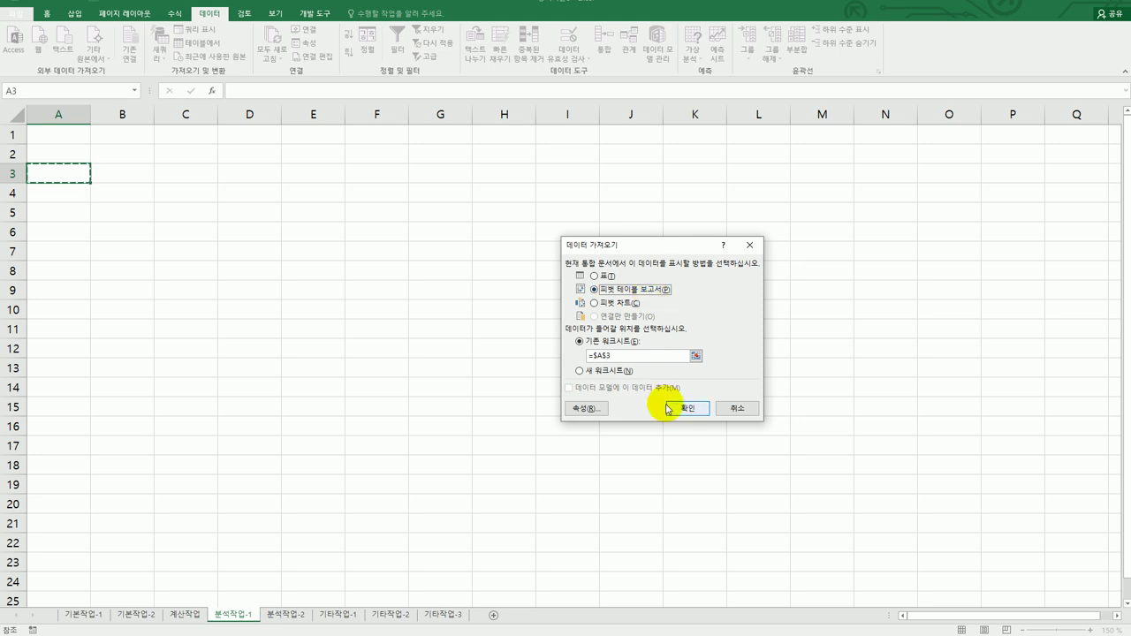
left_click(687, 408)
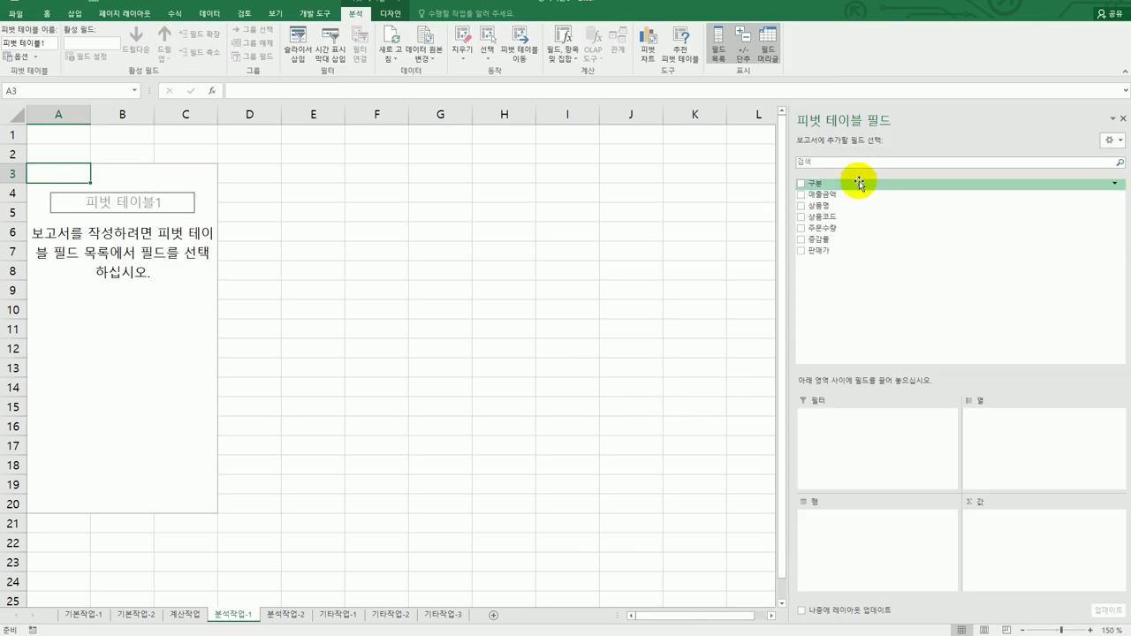
left_click_drag(859, 182, 860, 516)
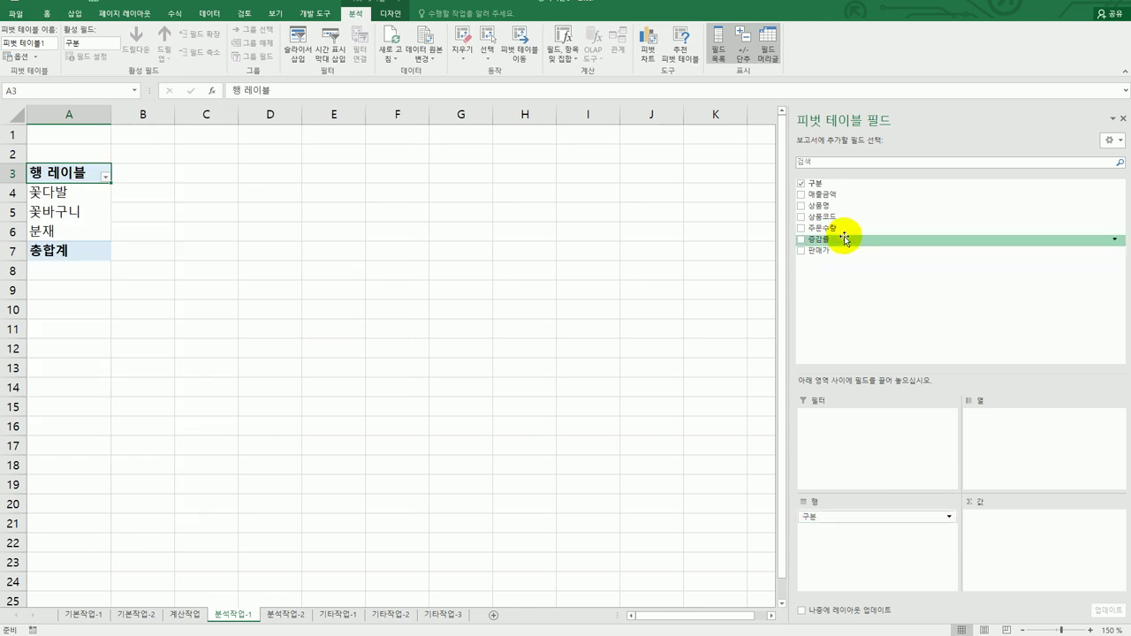
Add 주문수량 and 매출금액 to the pivot table's values, in that order.
left_click_drag(844, 233, 1006, 544)
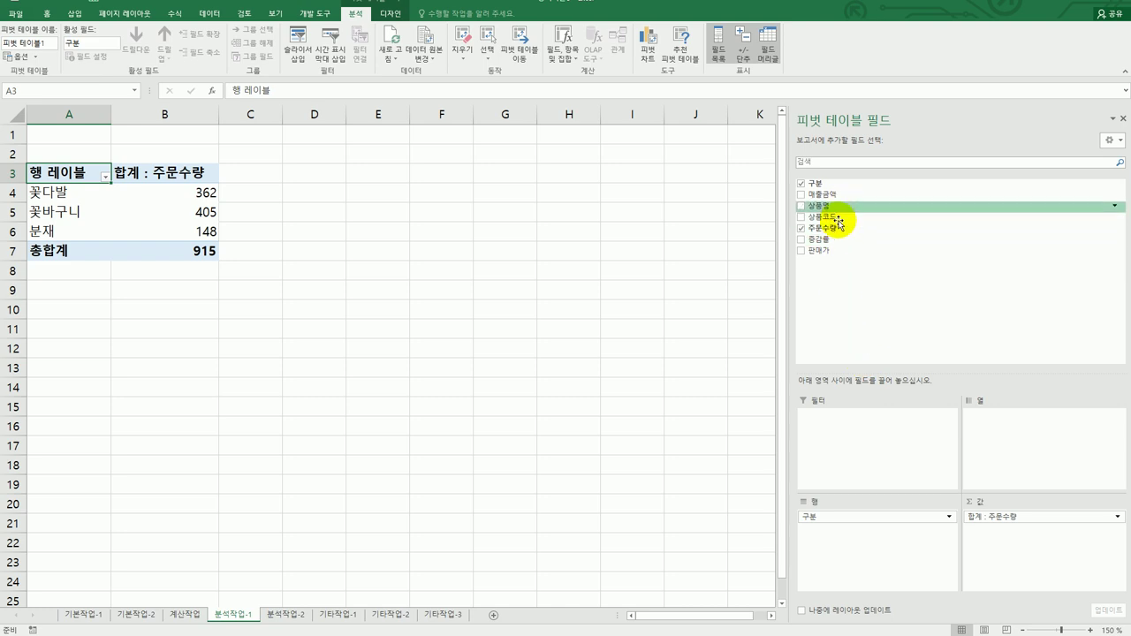
left_click_drag(844, 201, 979, 549)
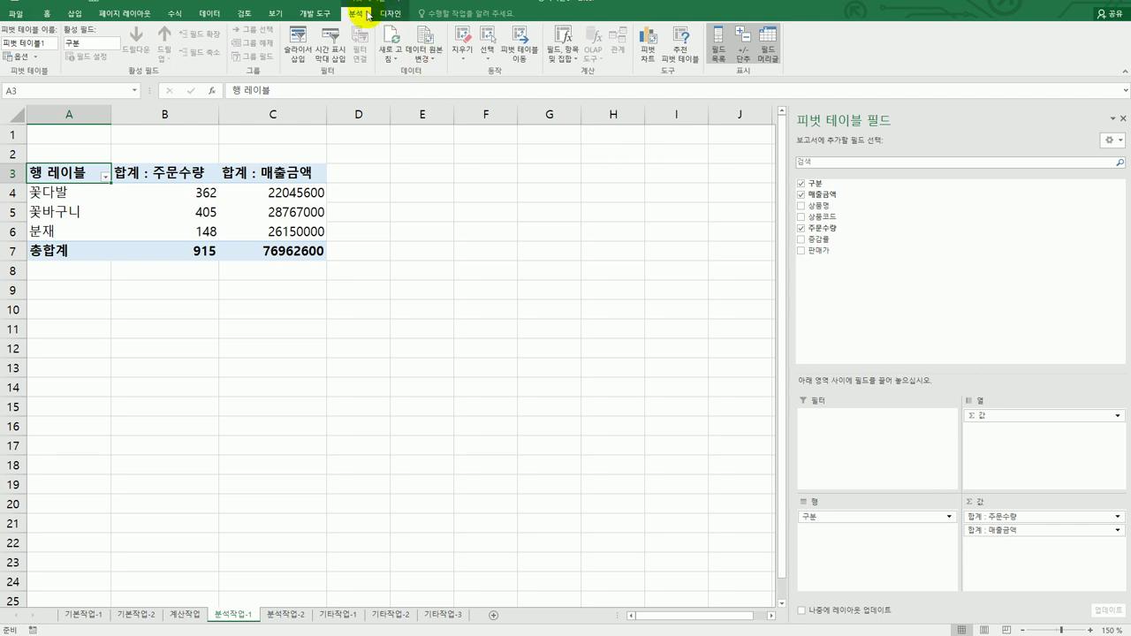
Insert a calculated field named 부가가치세 with the formula =매출금액*0.1 into the pivot table.
left_click(562, 53)
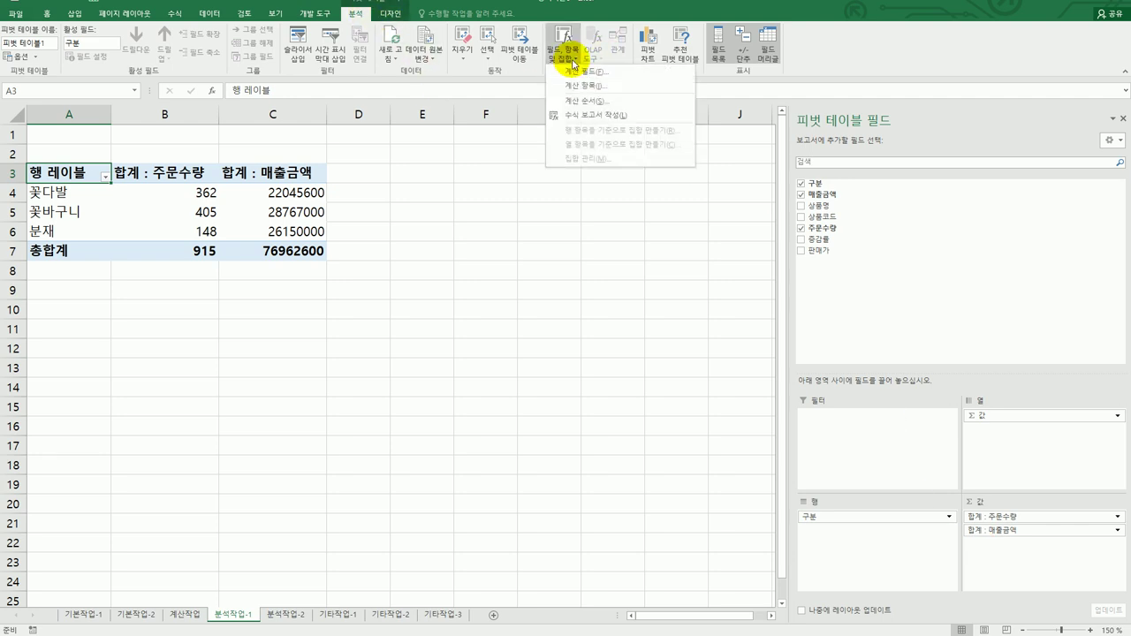
left_click(571, 71)
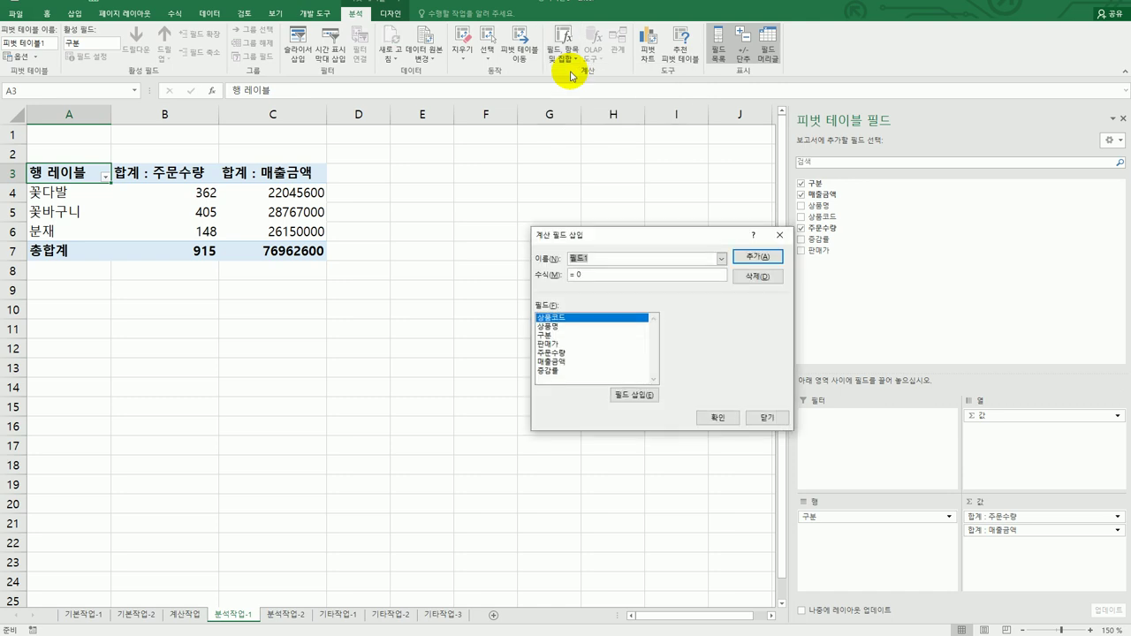
type("qn")
key("BackSpace")
key("BackSpace")
type("부가가치세")
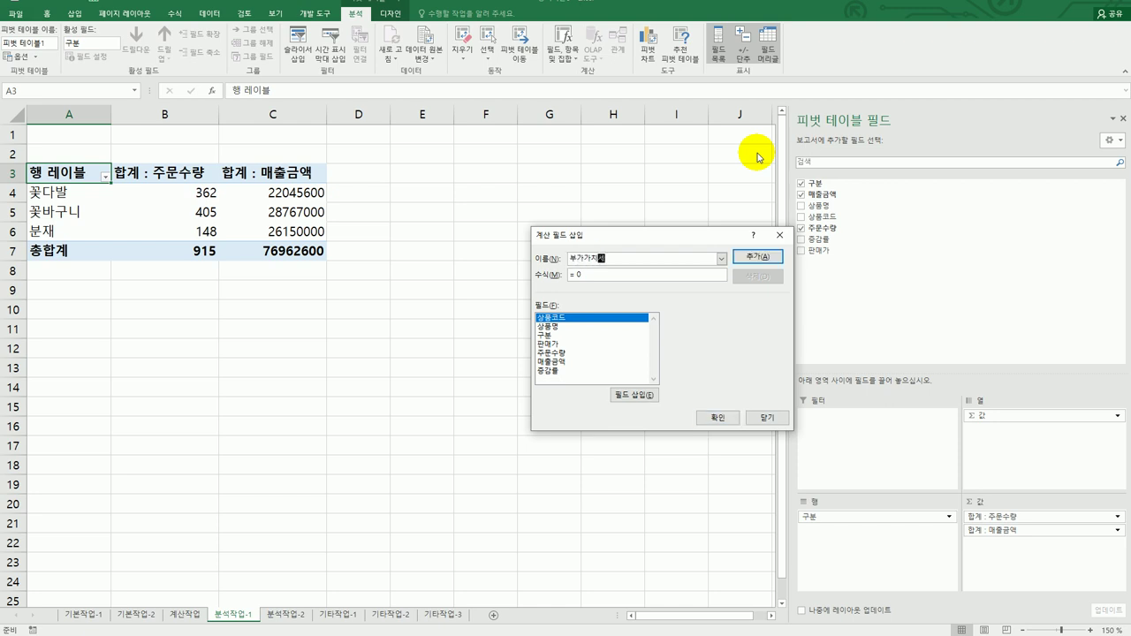
key("Tab")
type("=")
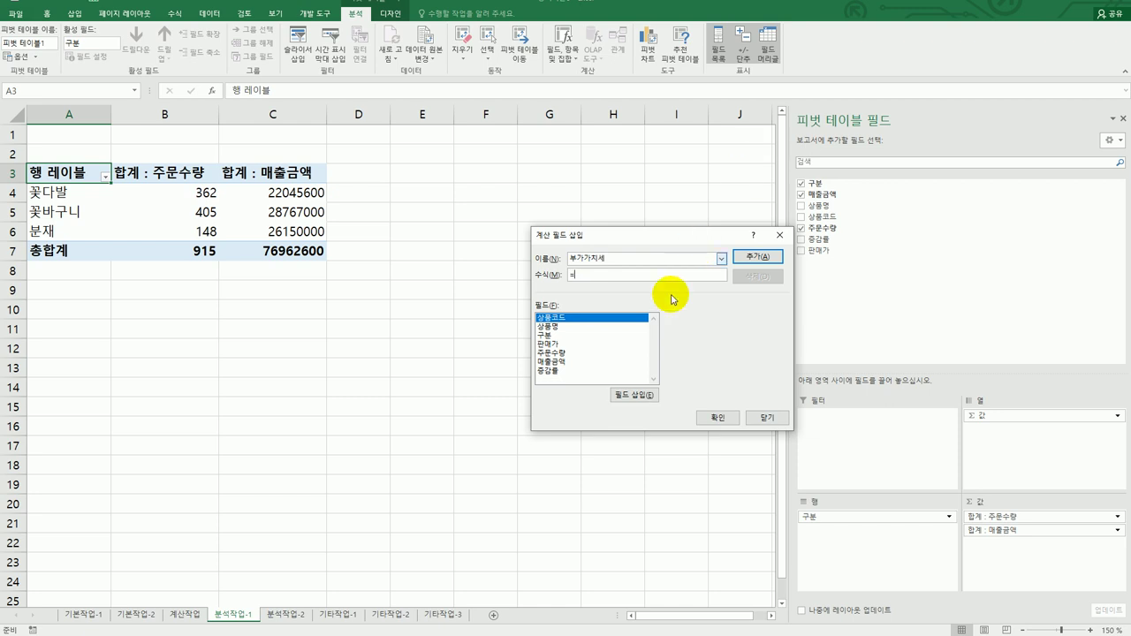
double_click(574, 362)
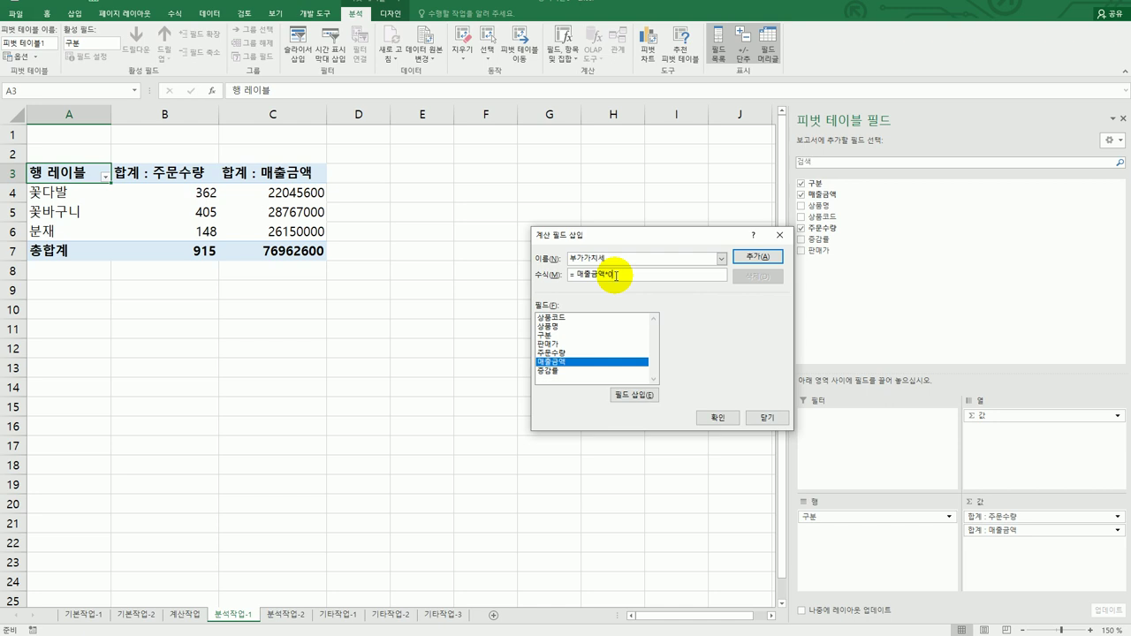
type("1")
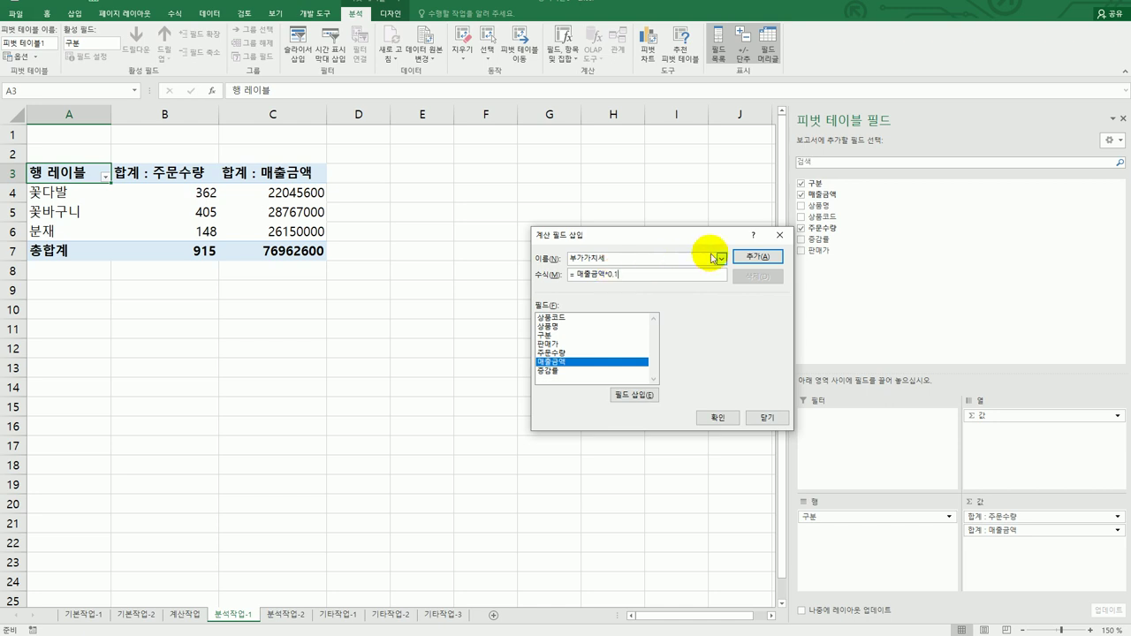
left_click(758, 256)
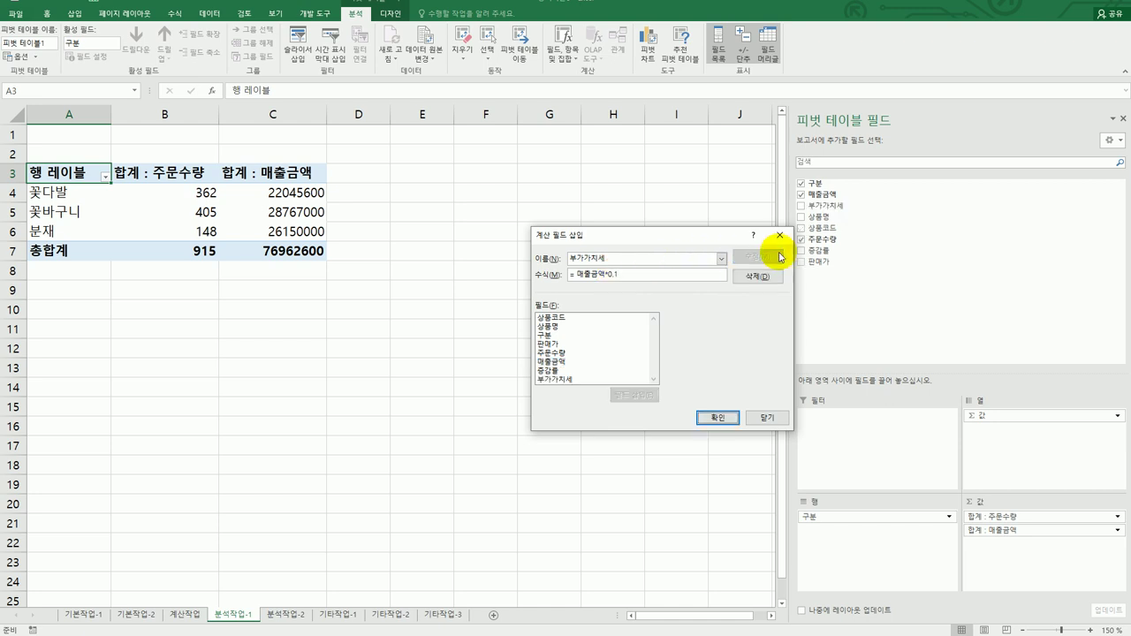
left_click(717, 418)
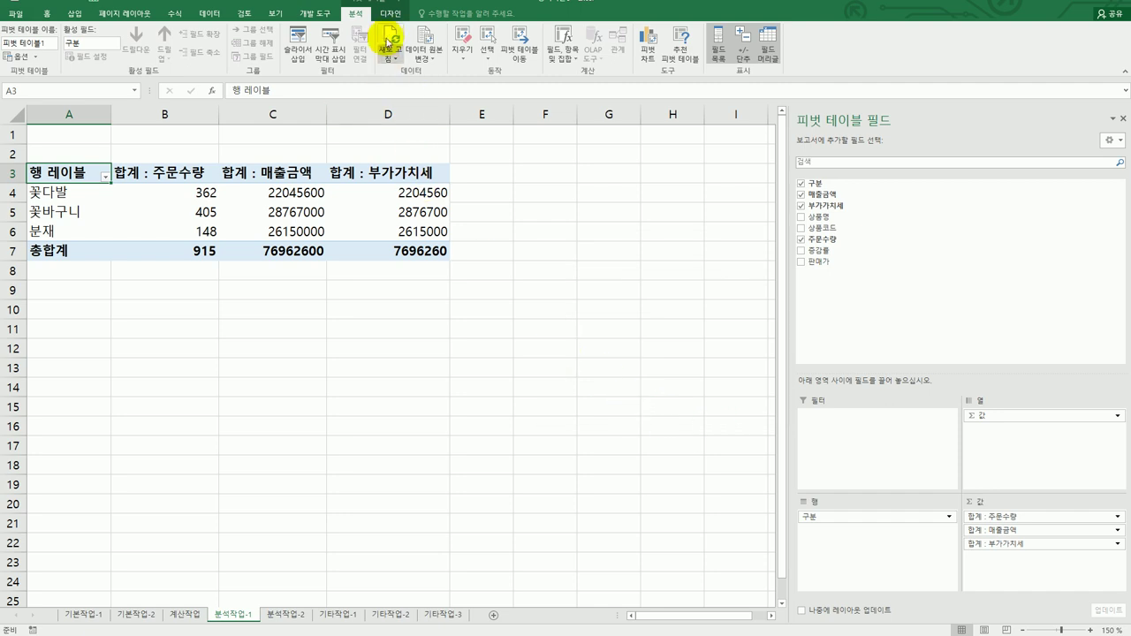
Show the pivot table report in outline form (개요 형식) and apply the style 피벗 스타일 밝게 19.
left_click(390, 14)
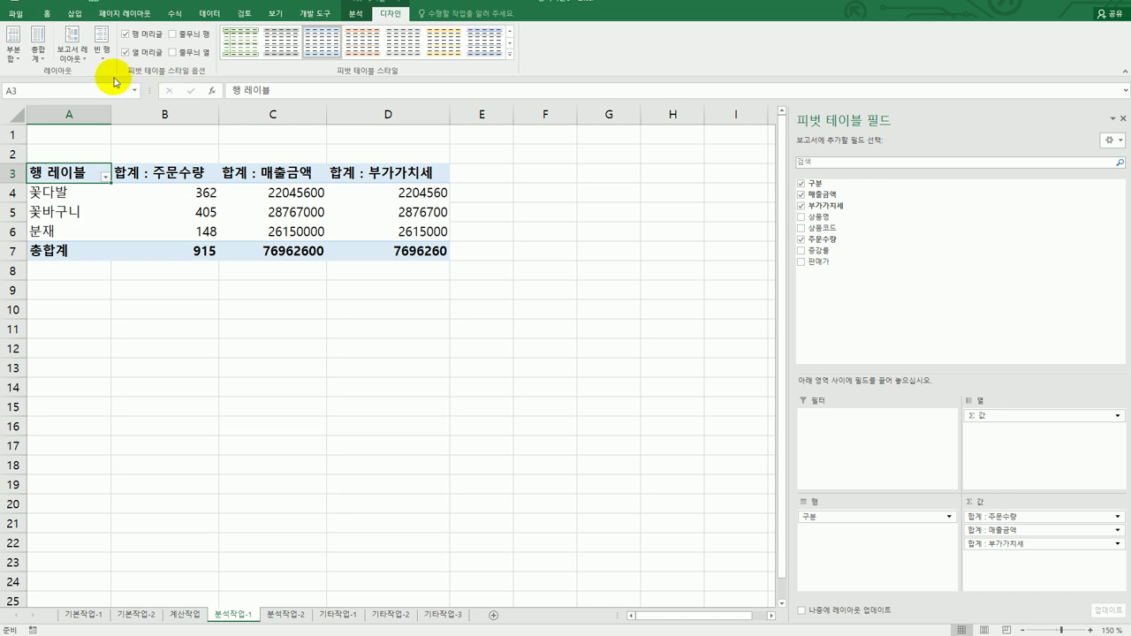
left_click(74, 44)
left_click(97, 104)
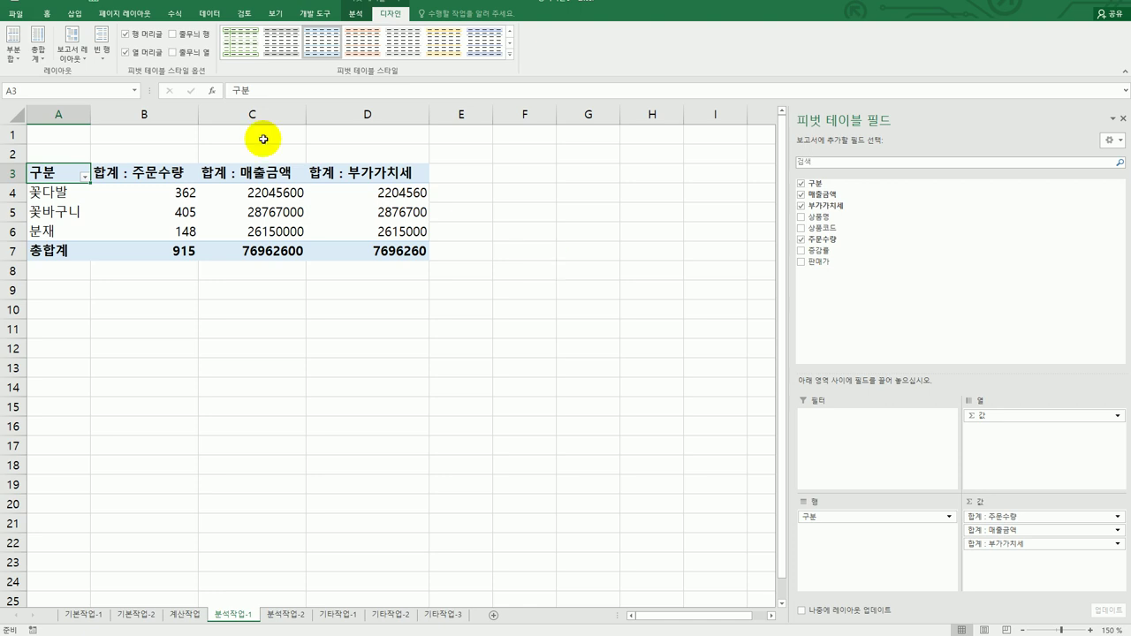
left_click(509, 56)
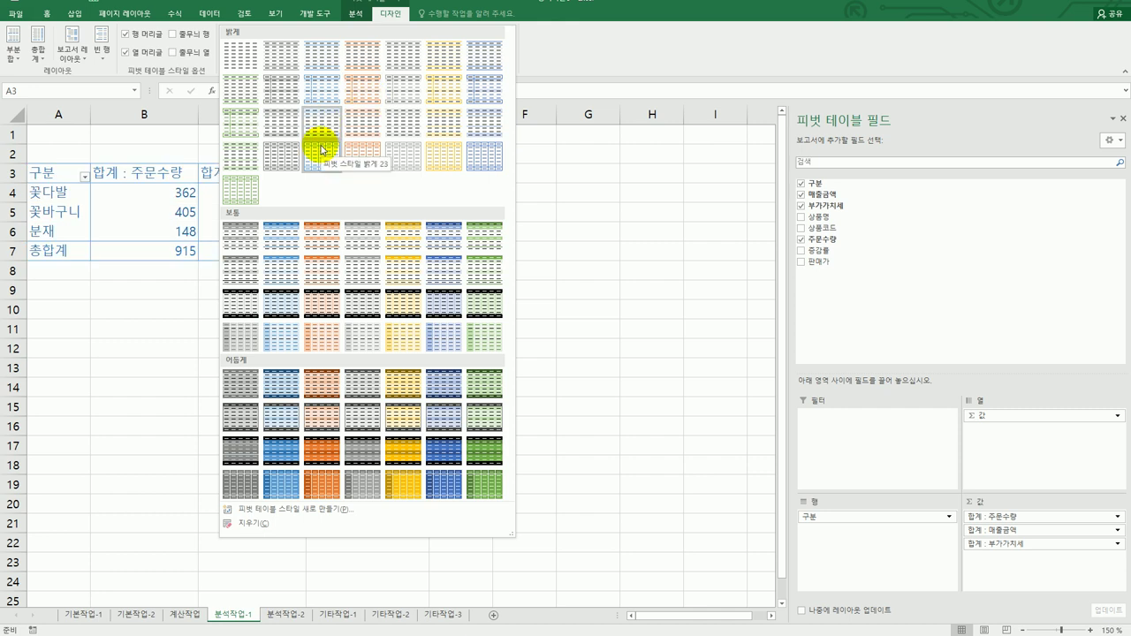
left_click(439, 131)
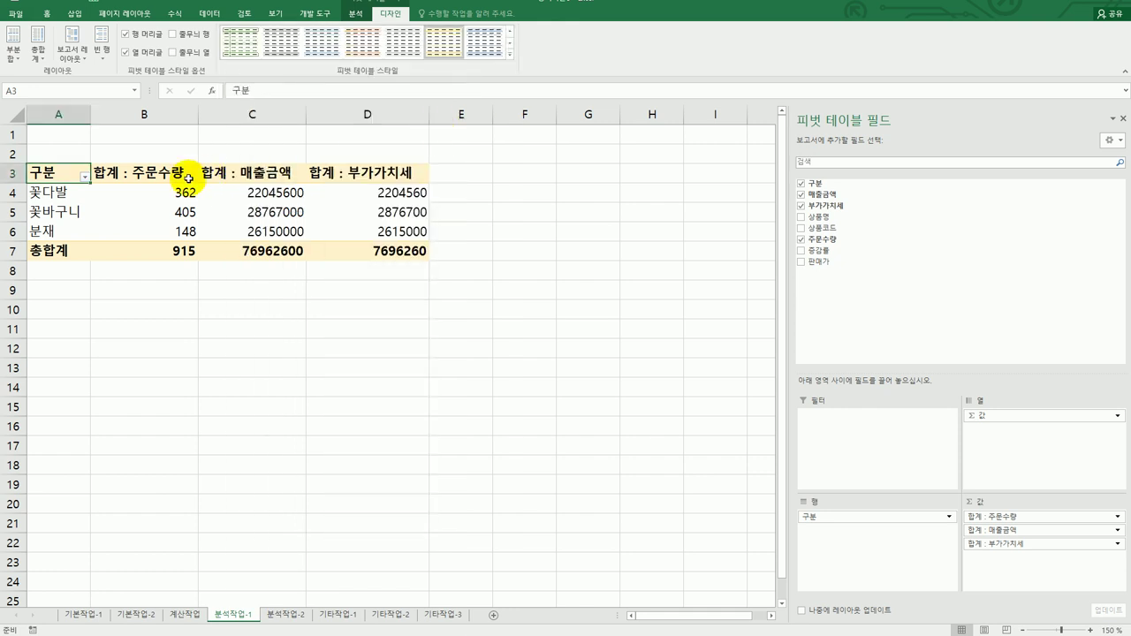
Set the number format of the 합계 : 매출금액 value field to 통화 with the ₩ symbol and 0 decimal places.
left_click(229, 176)
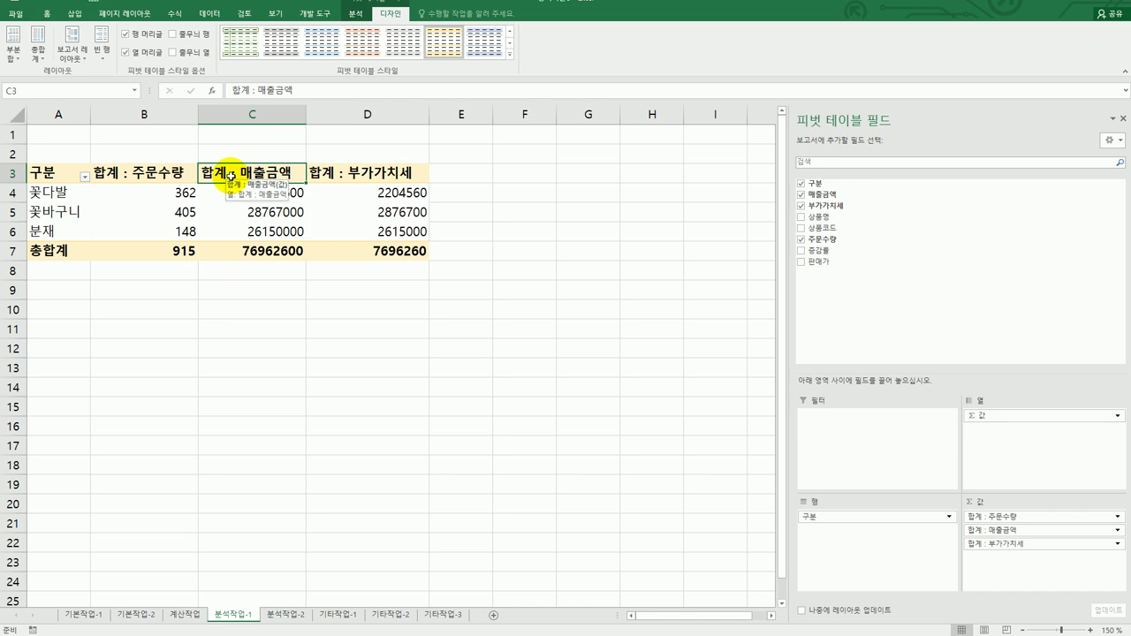
double_click(231, 176)
left_click(568, 422)
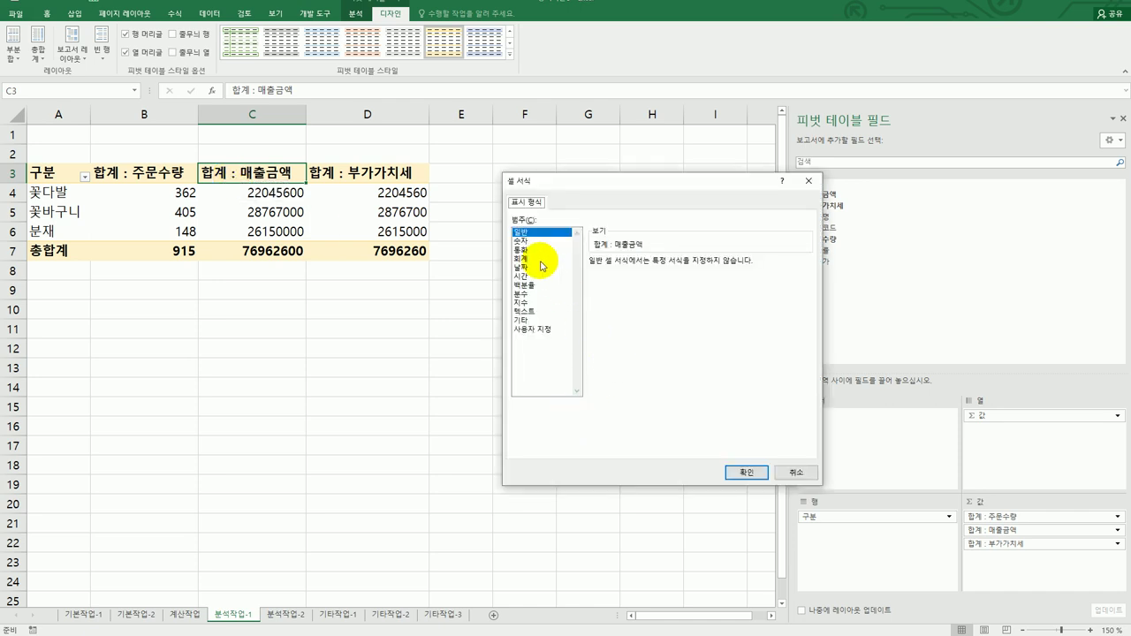
left_click(536, 251)
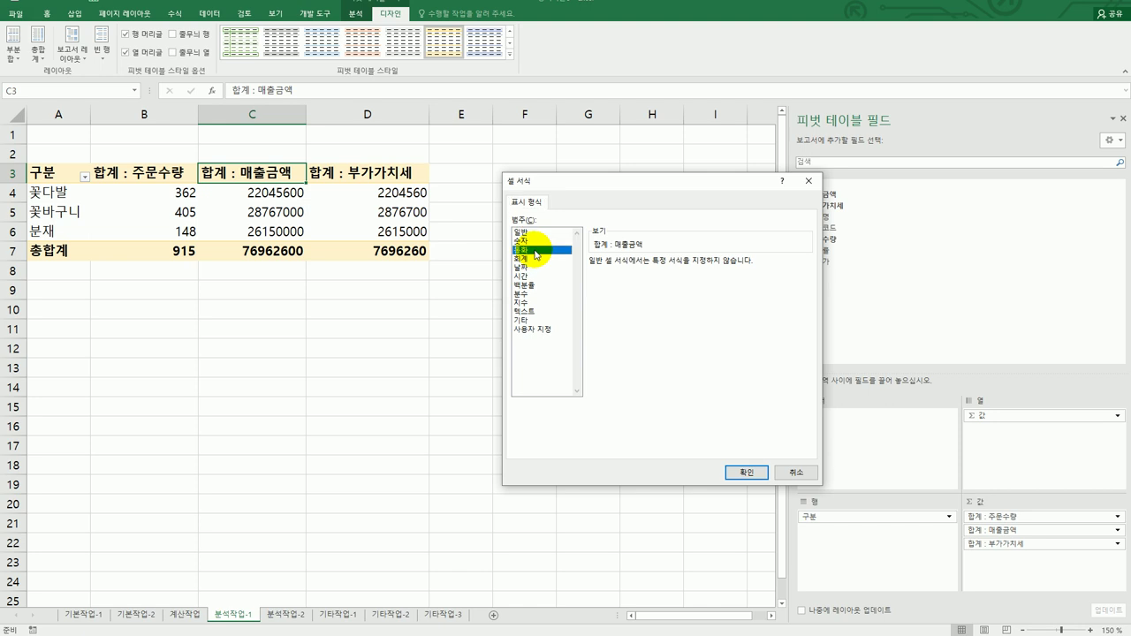
left_click(739, 475)
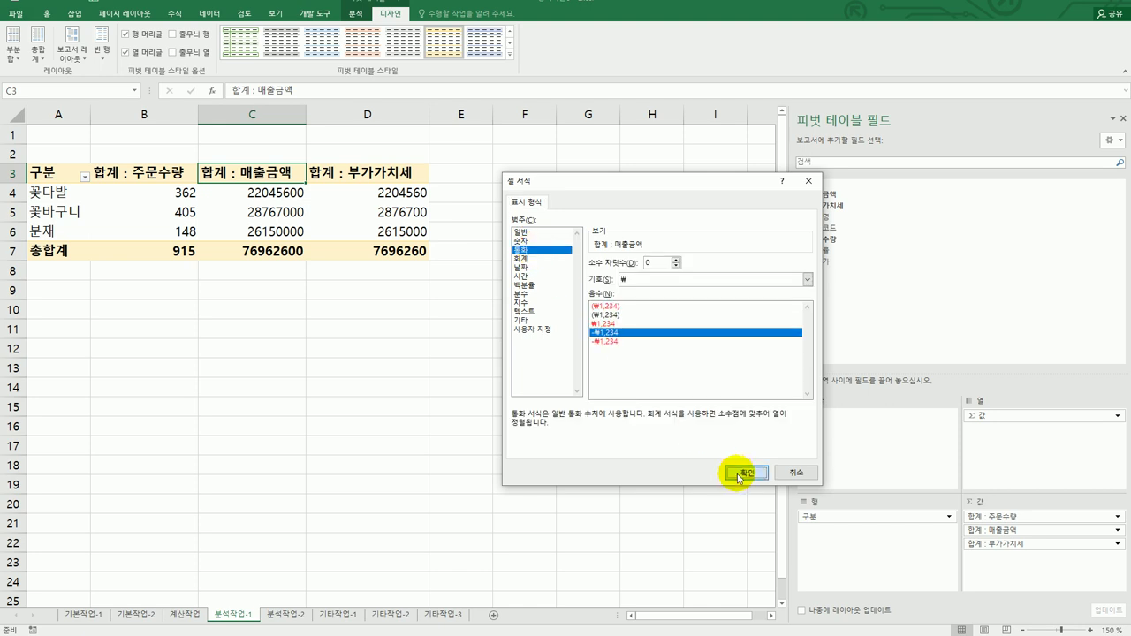
left_click(716, 422)
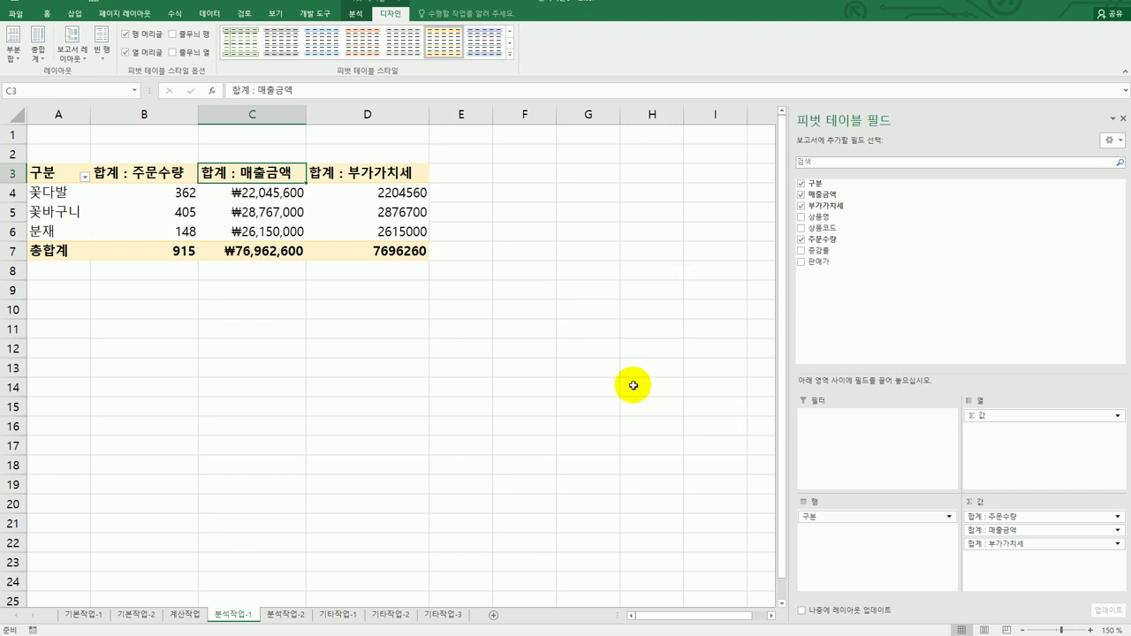
Set the number format of the 합계 : 부가가치세 value field to 통화 with the ₩ symbol and 0 decimal places.
left_click(375, 172)
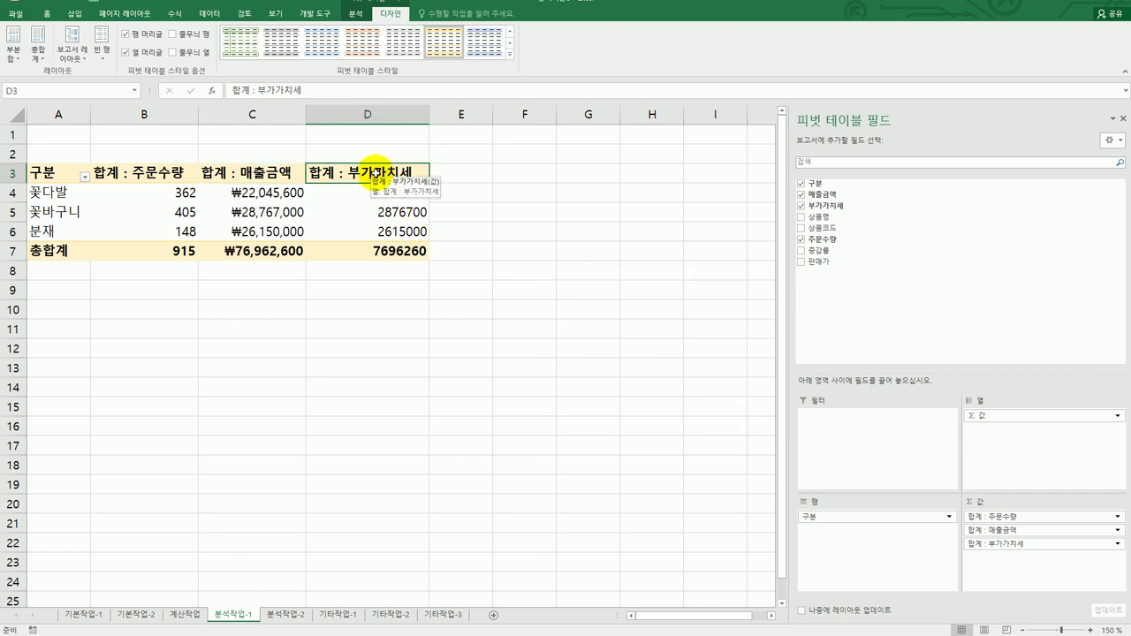
double_click(375, 173)
left_click(575, 424)
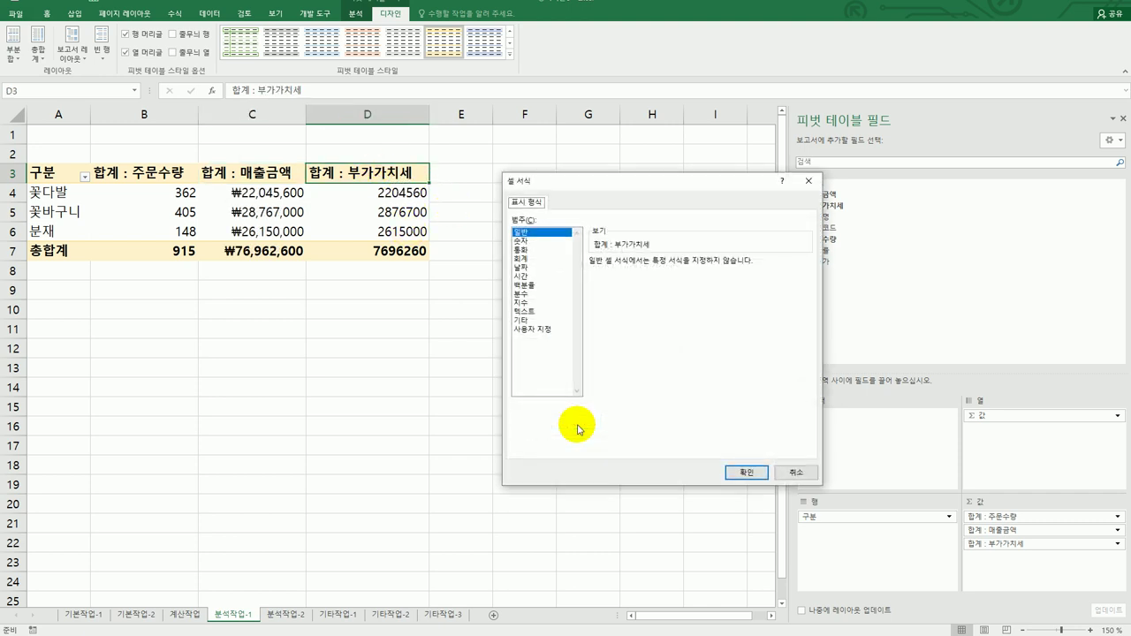
left_click(532, 251)
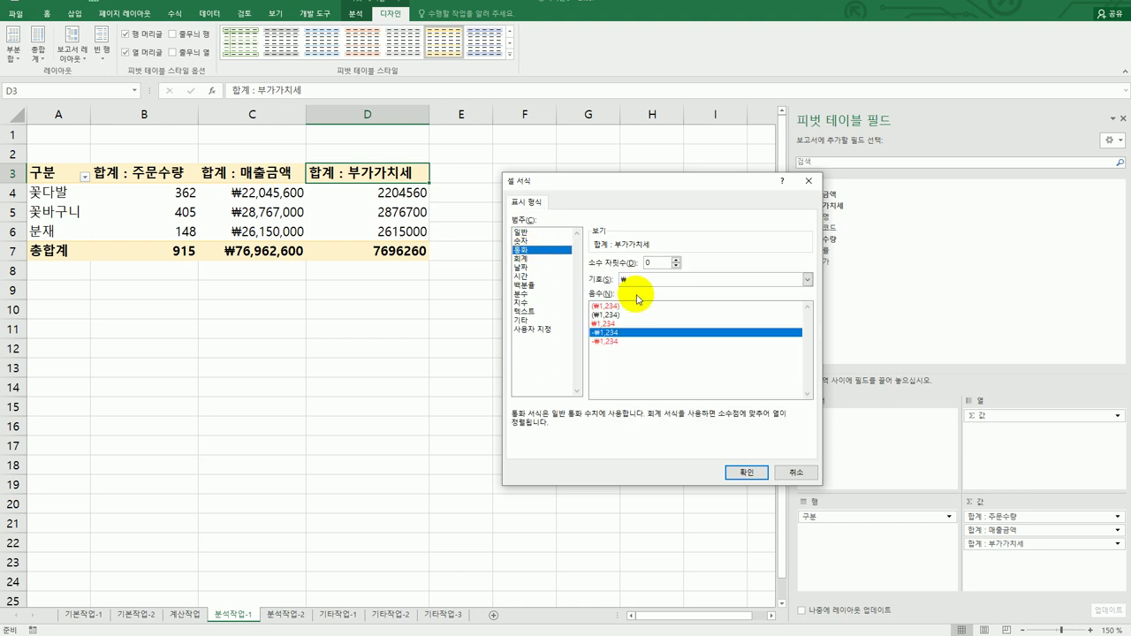
left_click(747, 472)
left_click(716, 423)
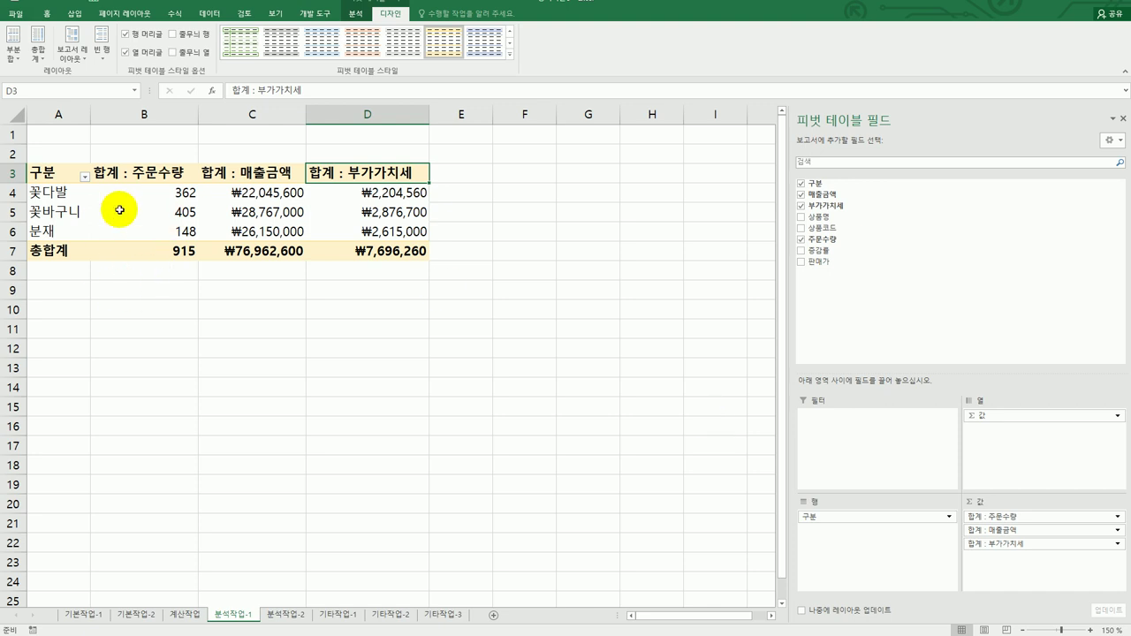
Extract the detail records behind the 꽃바구니 row's 매출금액 total onto a separate sheet.
left_click(255, 218)
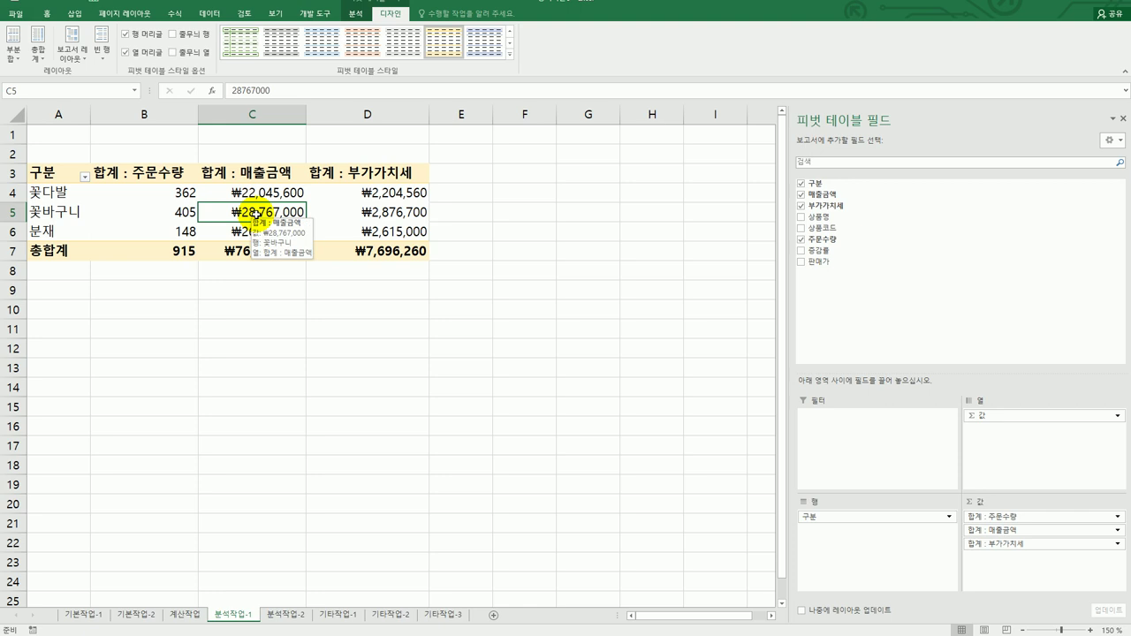
left_click(181, 212)
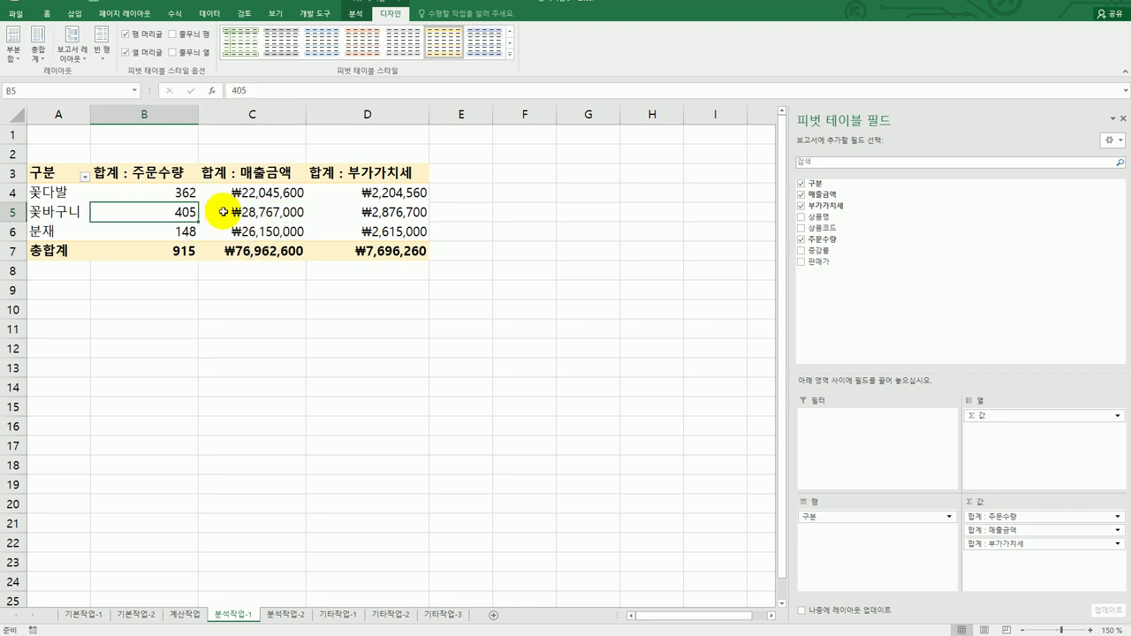
left_click(225, 212)
left_click(338, 216)
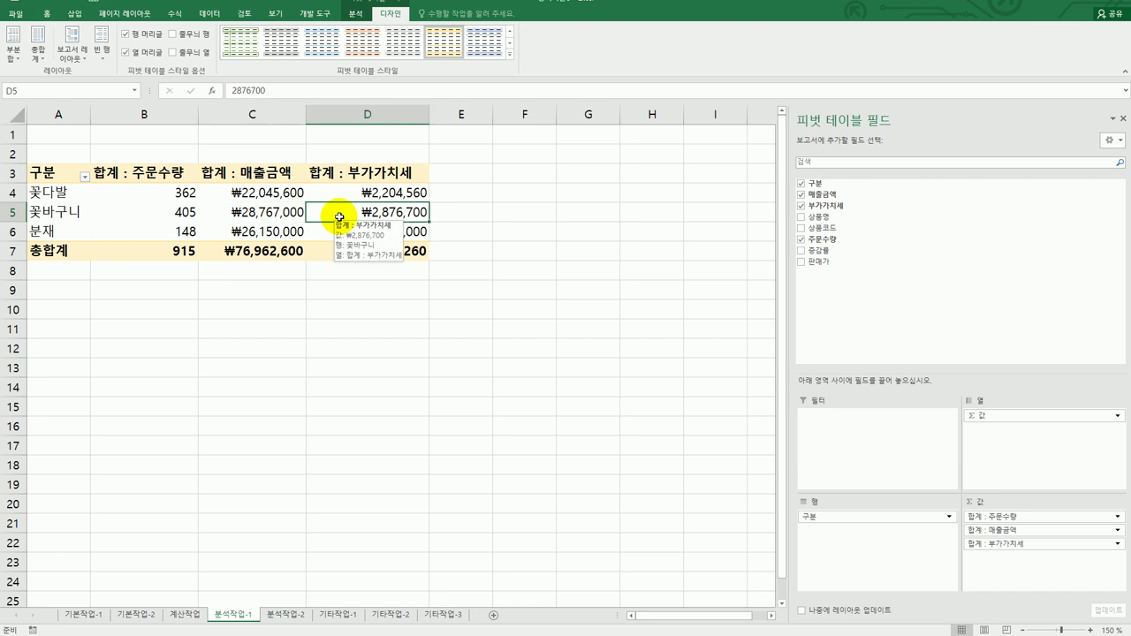
left_click(277, 212)
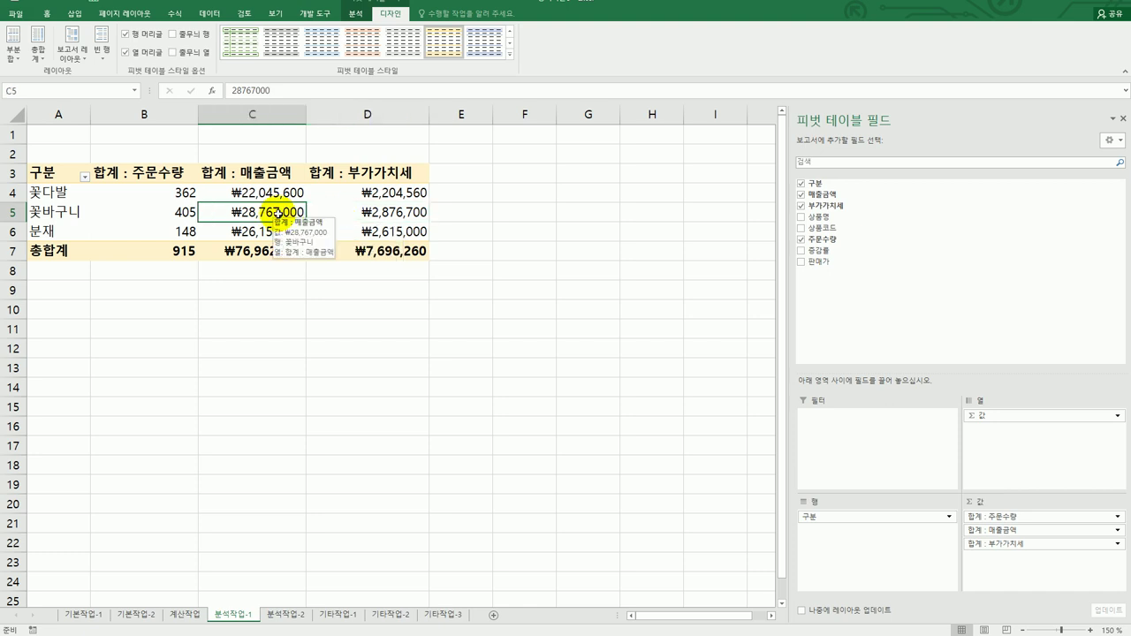
double_click(277, 213)
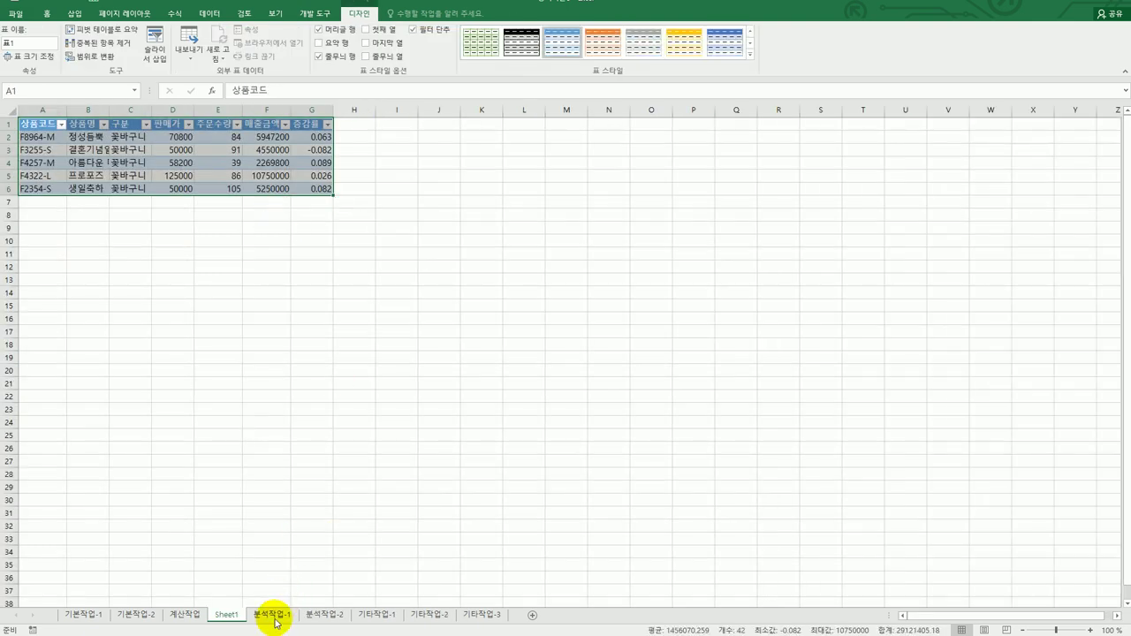
Rename the extracted detail sheet as 꽃바구니 and place it directly after the 분석작업-1 sheet.
double_click(227, 616)
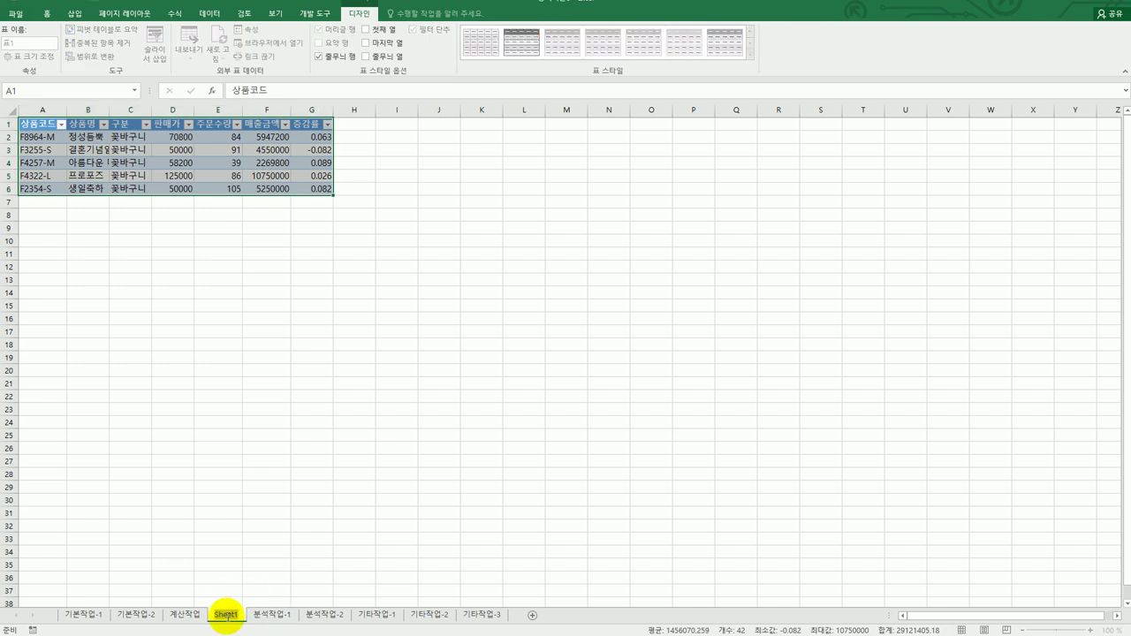
type("꼬")
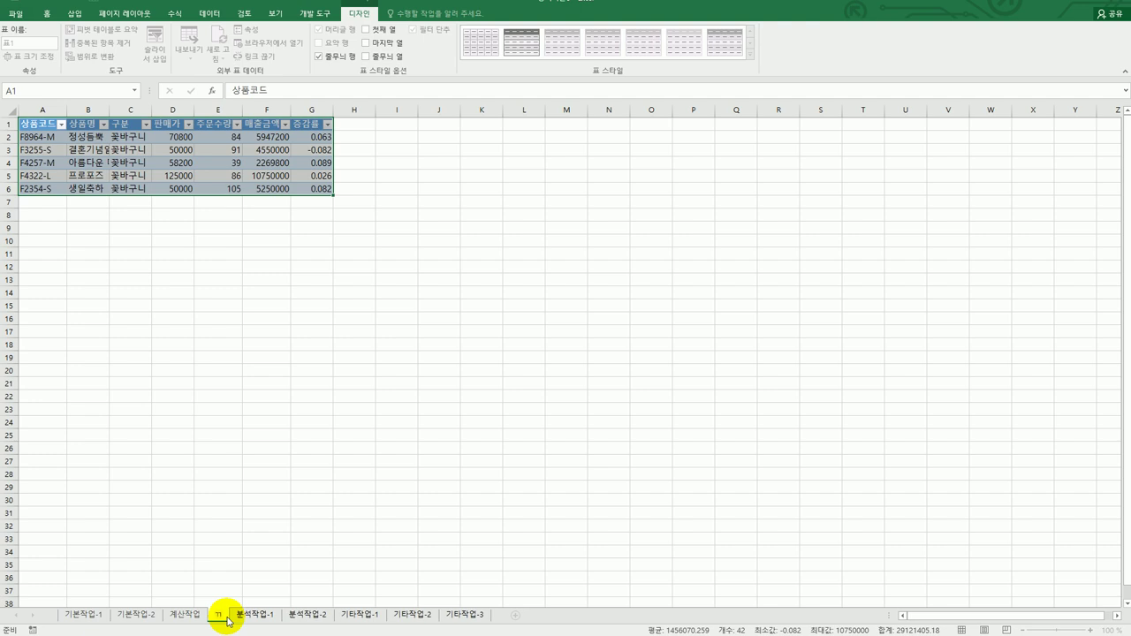
type("ㅊ")
type("바")
type("구니")
key("Return")
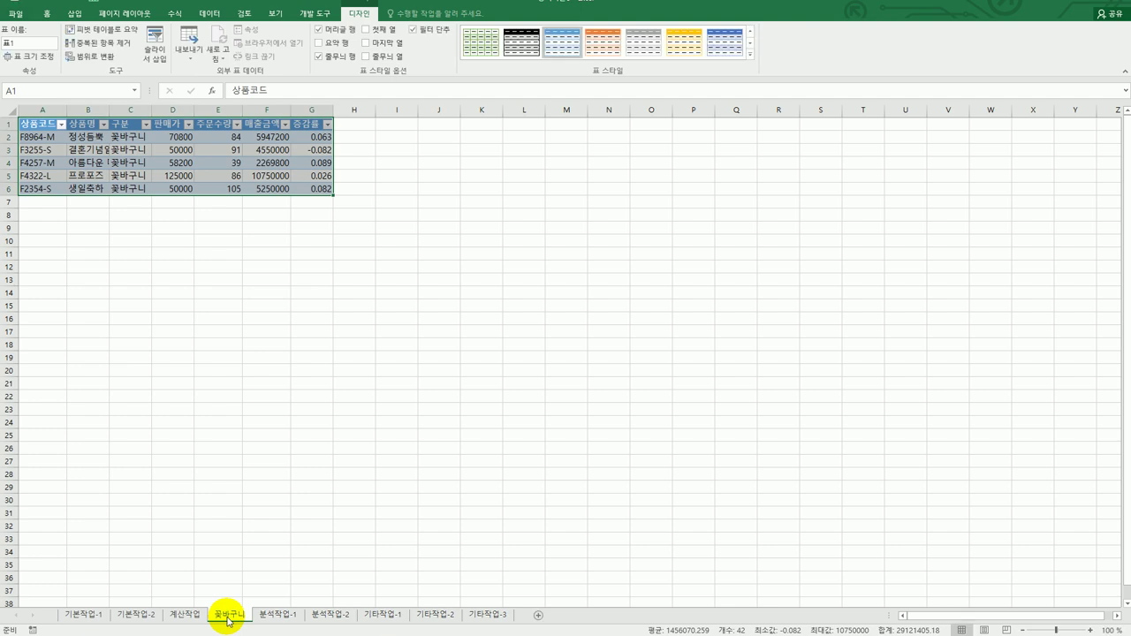
left_click_drag(227, 616, 320, 612)
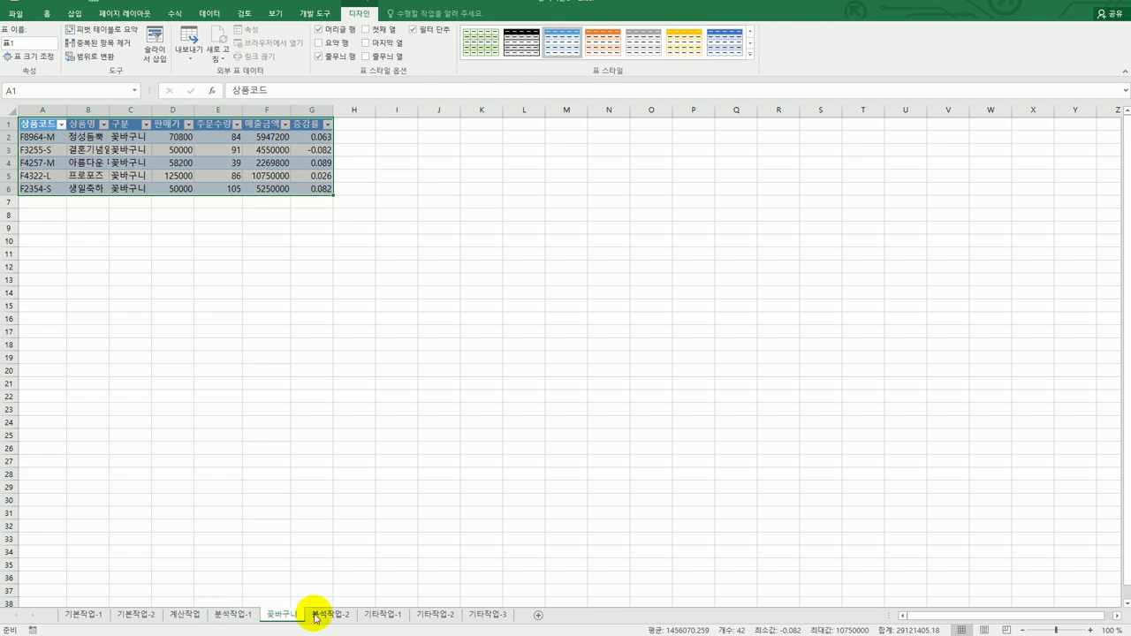
Review the 분석작업-1 requirements in the exam document, then open the 분석작업-2 sheet in the workbook.
key("alt+Tab")
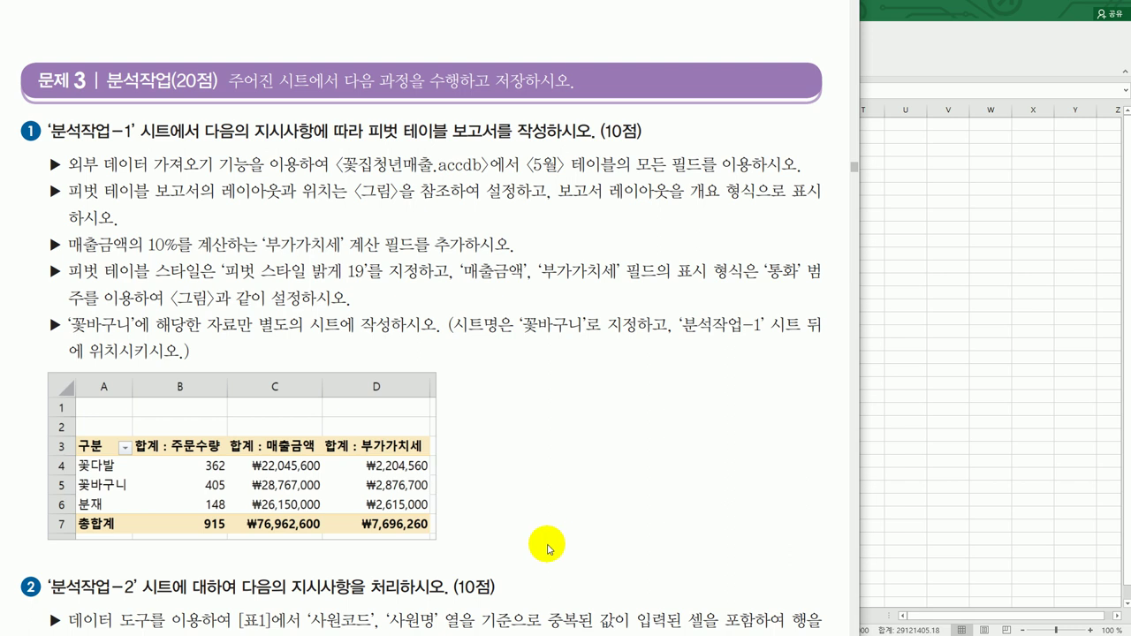
key("alt+Tab")
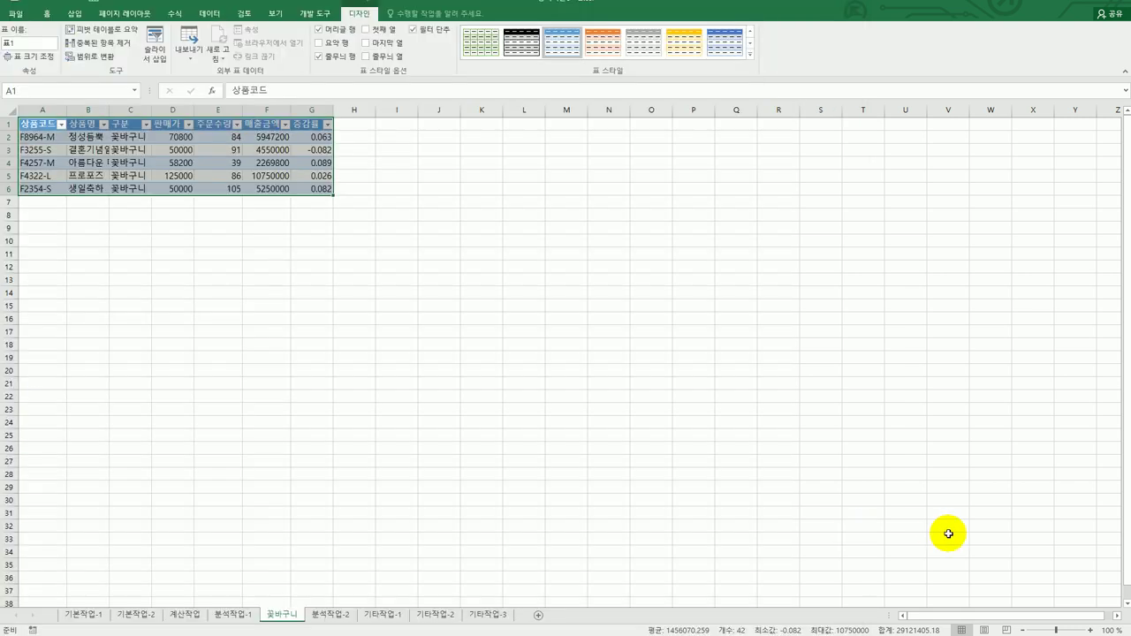
left_click(339, 620)
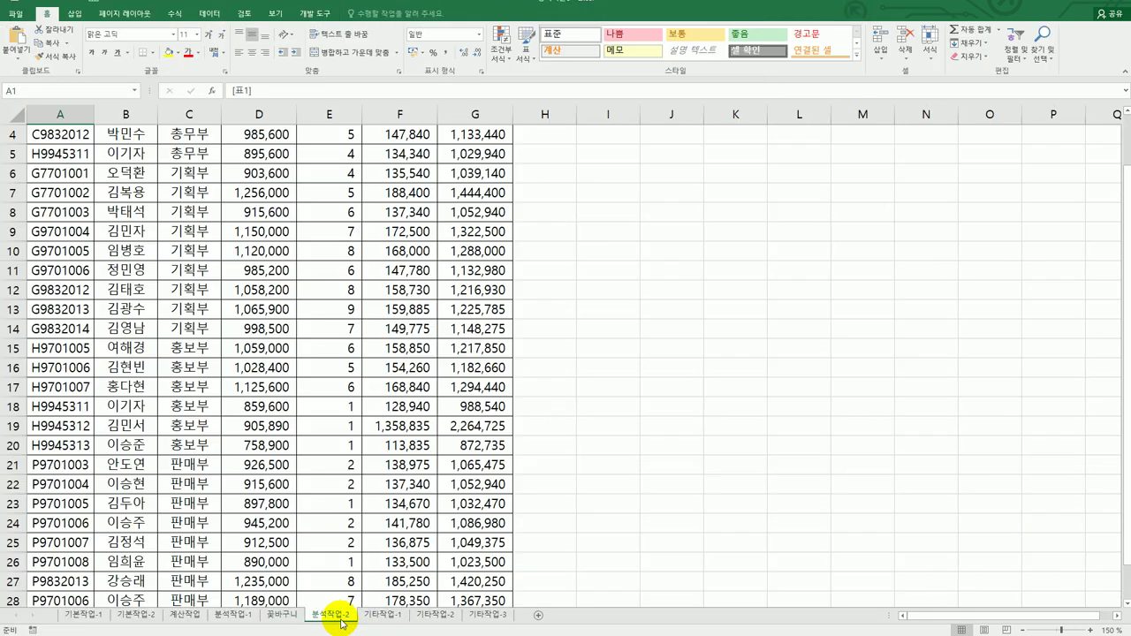
Look over the 분석작업-1 pivot report, review the 분석작업-2 requirements in the exam document, and return to the 분석작업-2 sheet.
left_click(232, 615)
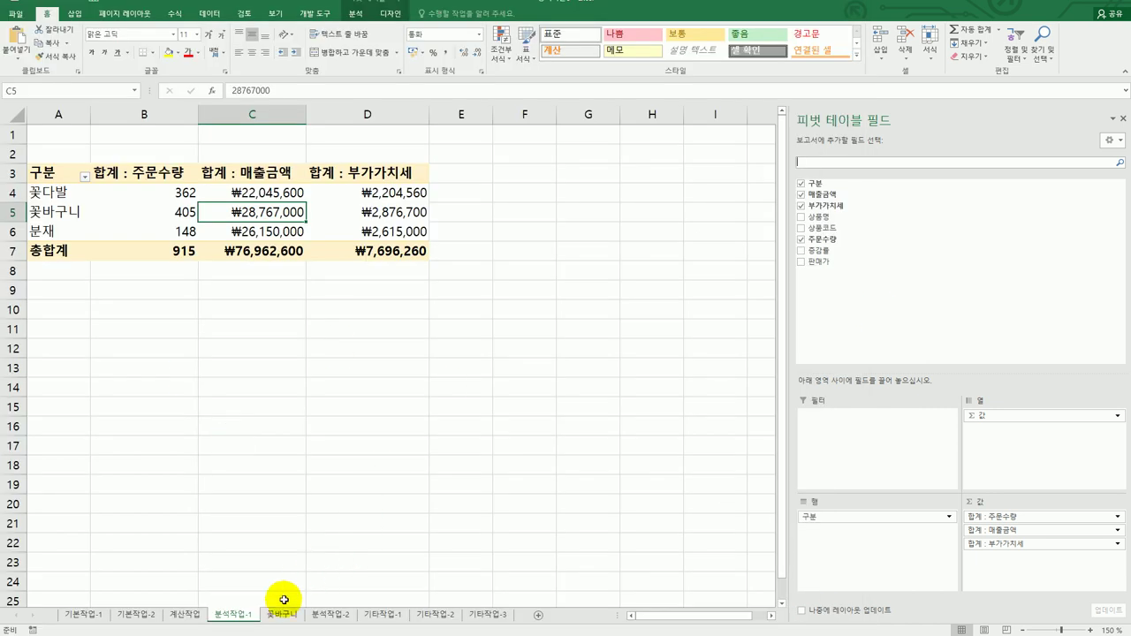
left_click(331, 615)
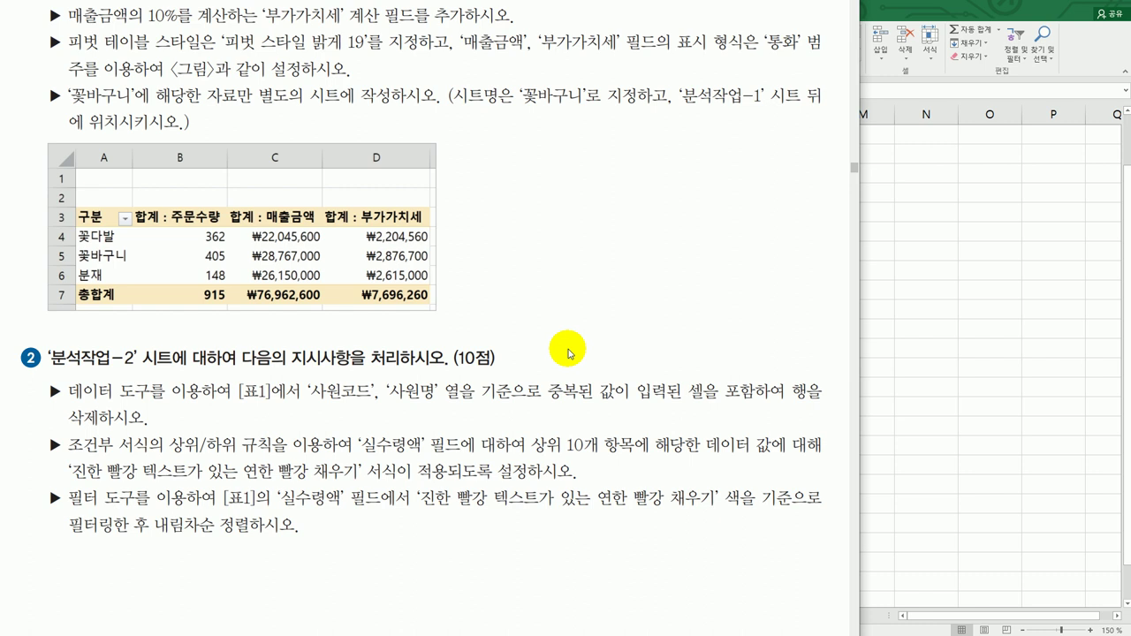
left_click(906, 372)
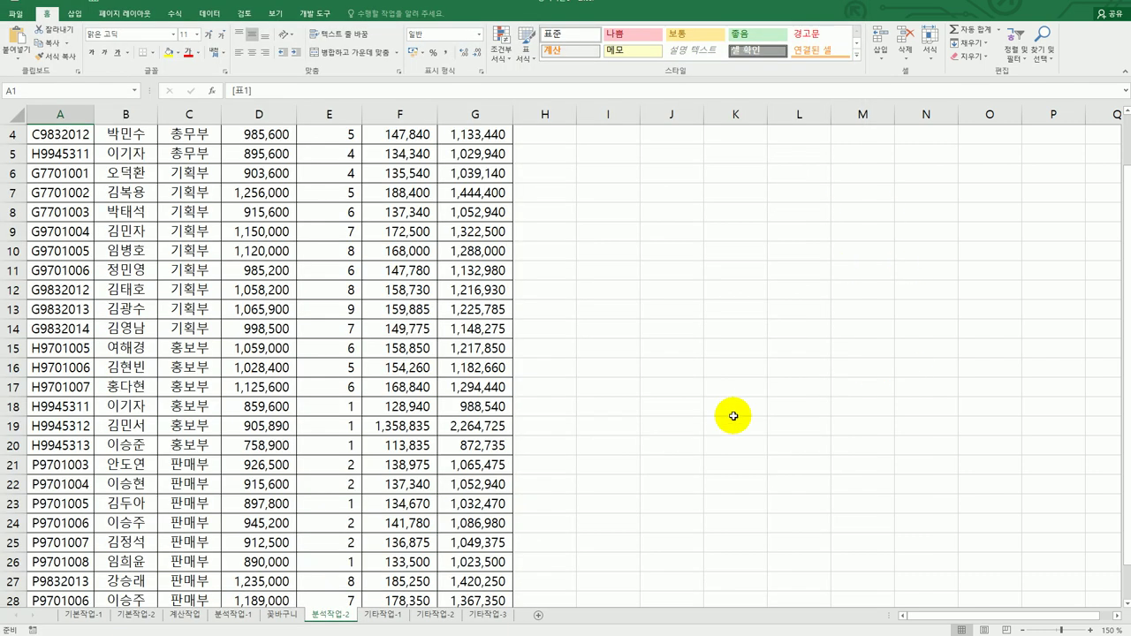
Remove duplicate rows from [표1] on the 분석작업-2 sheet, comparing only the 사원코드 and 사원명 columns.
scroll(733, 415, "up", 1)
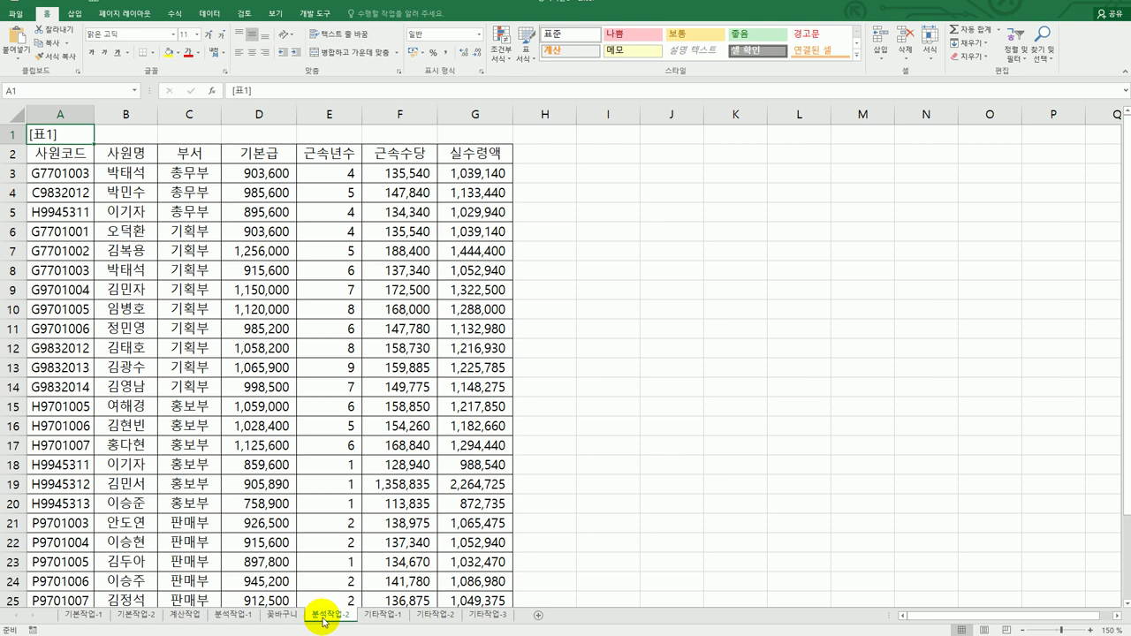
left_click(85, 175)
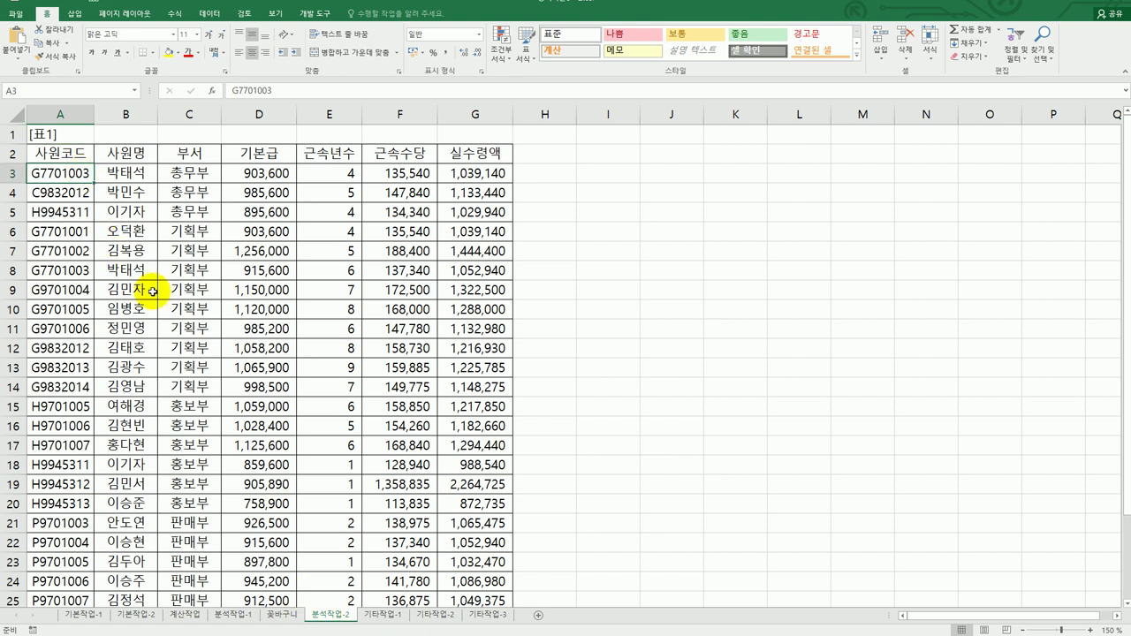
left_click(217, 14)
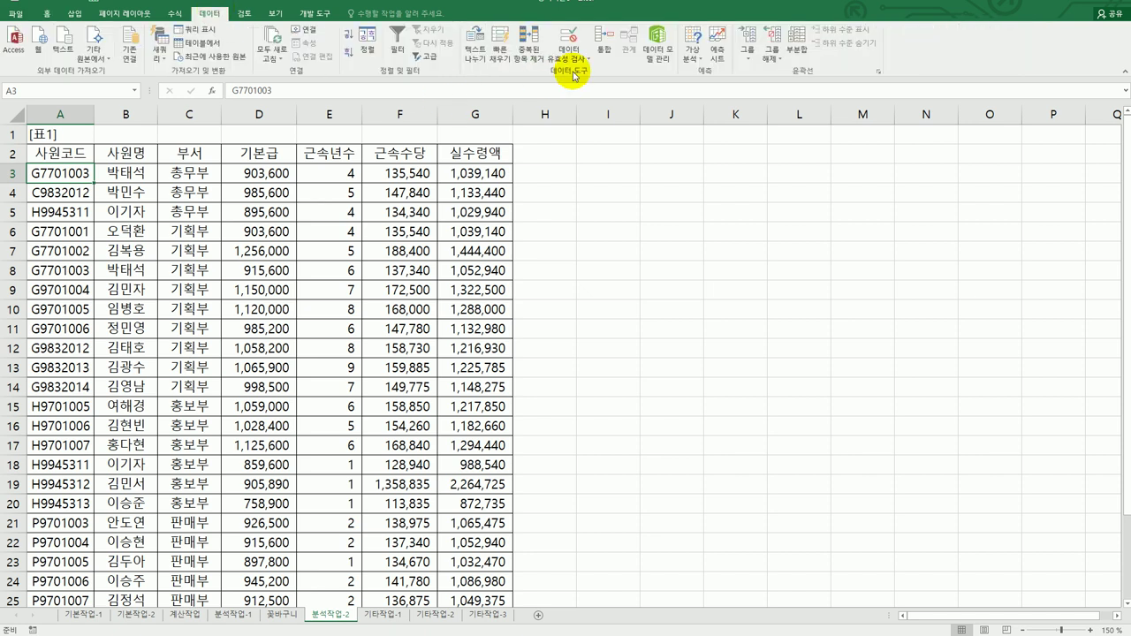
left_click(535, 49)
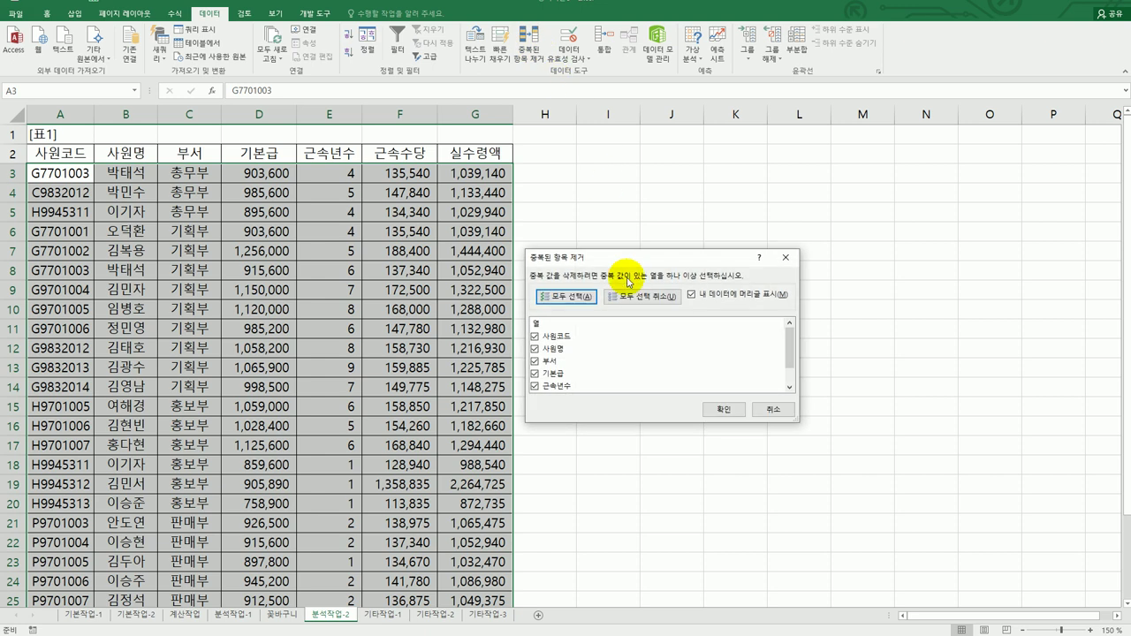
left_click(653, 297)
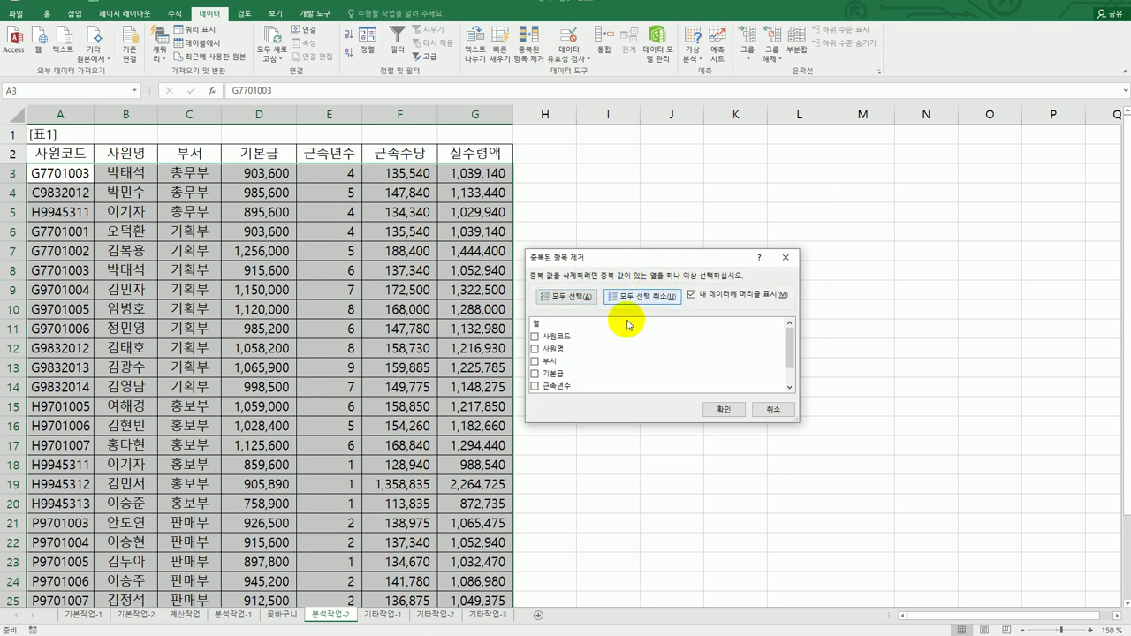
left_click(556, 336)
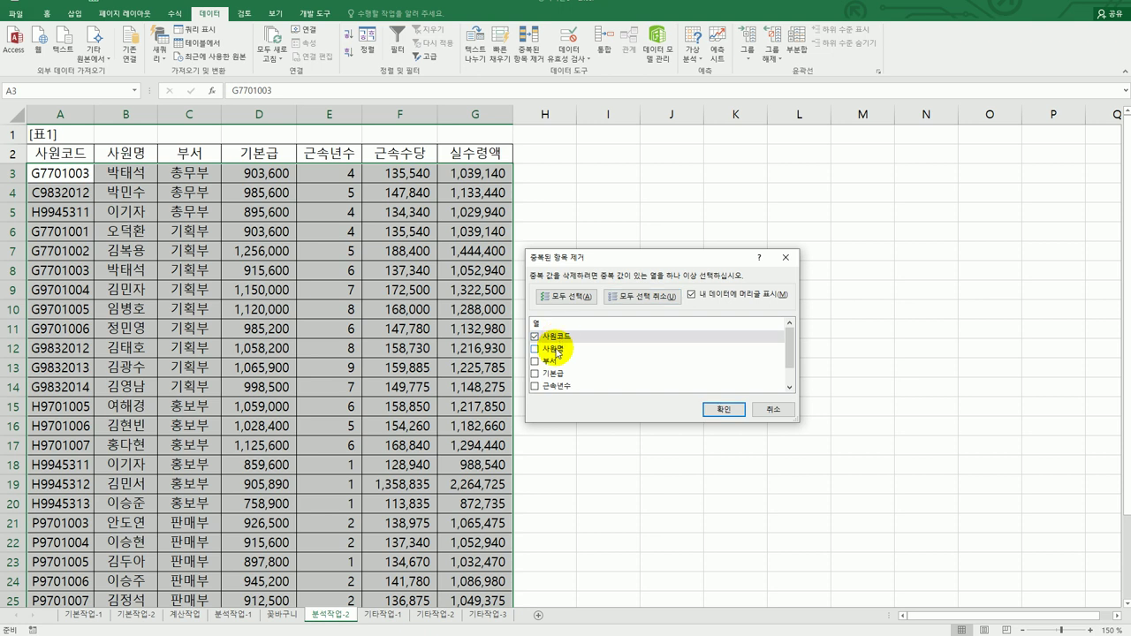
left_click(557, 351)
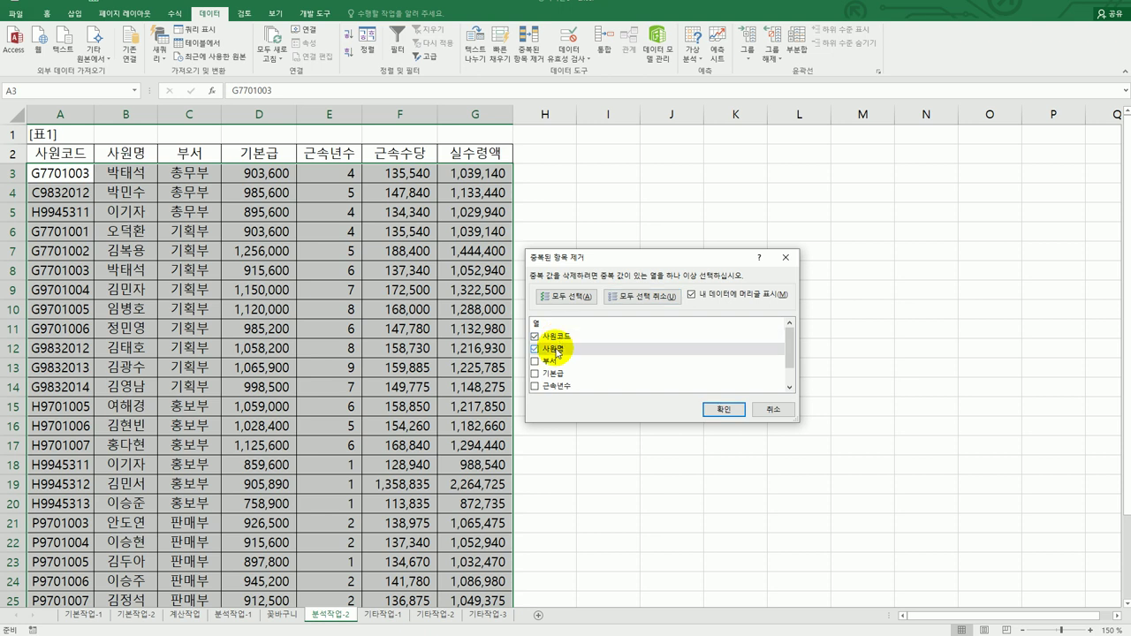
left_click(722, 411)
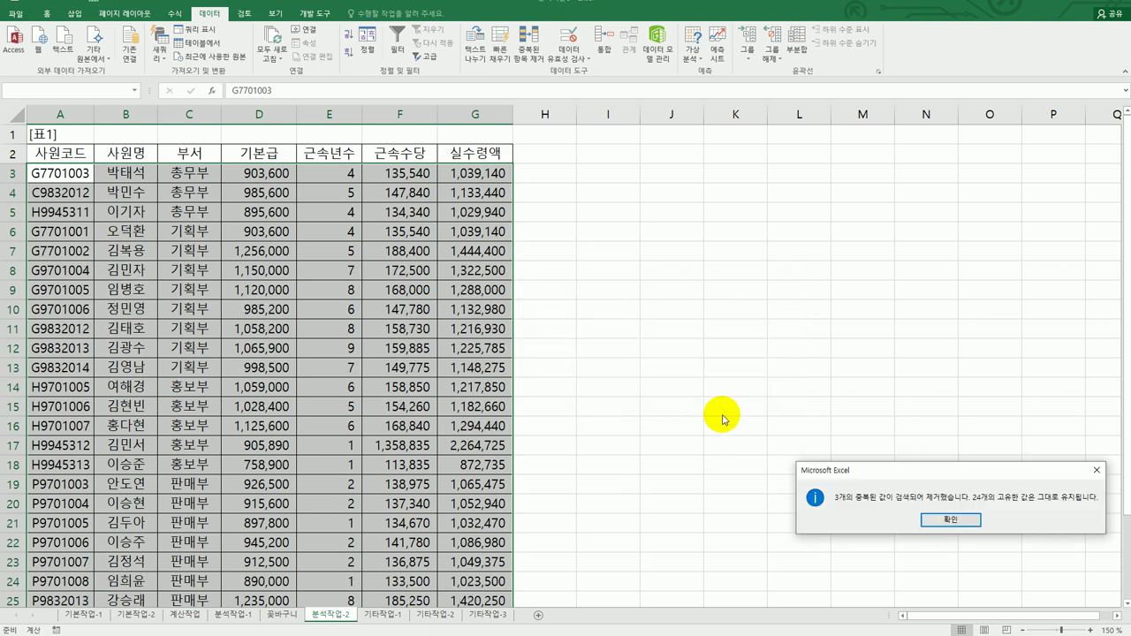
left_click_drag(858, 469, 698, 278)
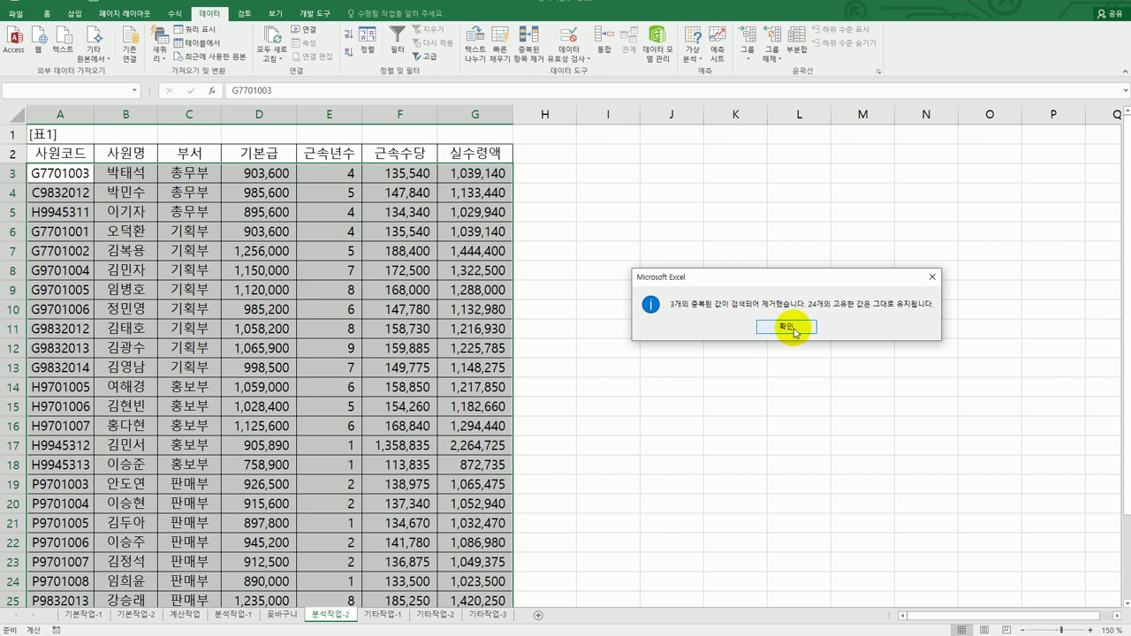
left_click(795, 329)
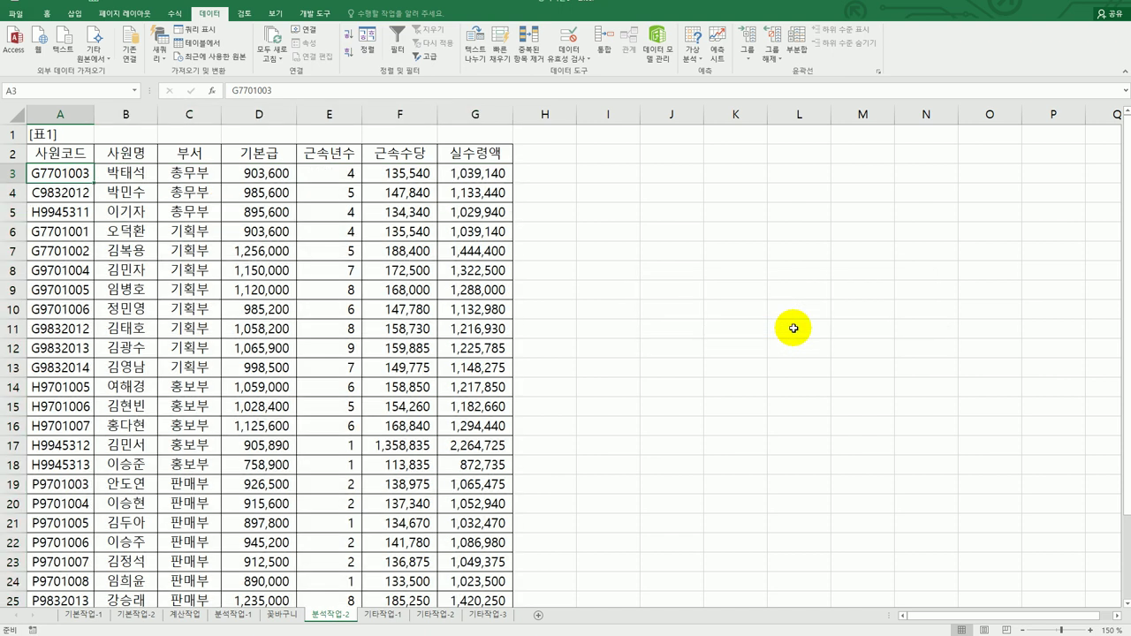
Apply a top 10 items conditional format with 진한 빨강 텍스트가 있는 연한 빨강 채우기 to the 실수령액 values in G3:G26.
left_click(484, 170)
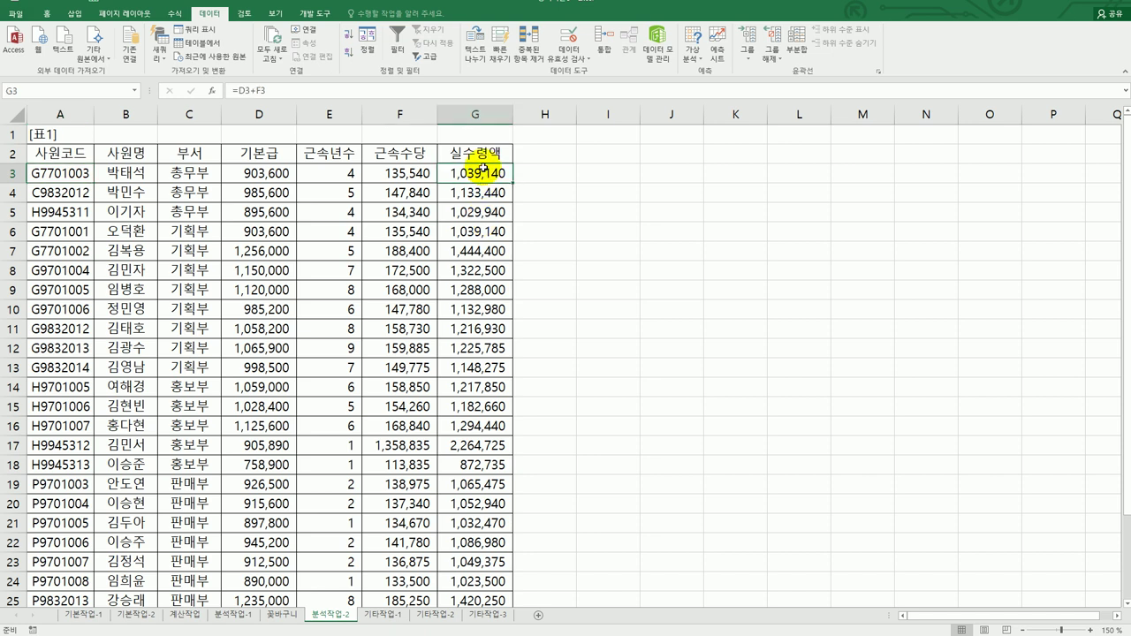
left_click_drag(484, 167, 475, 560)
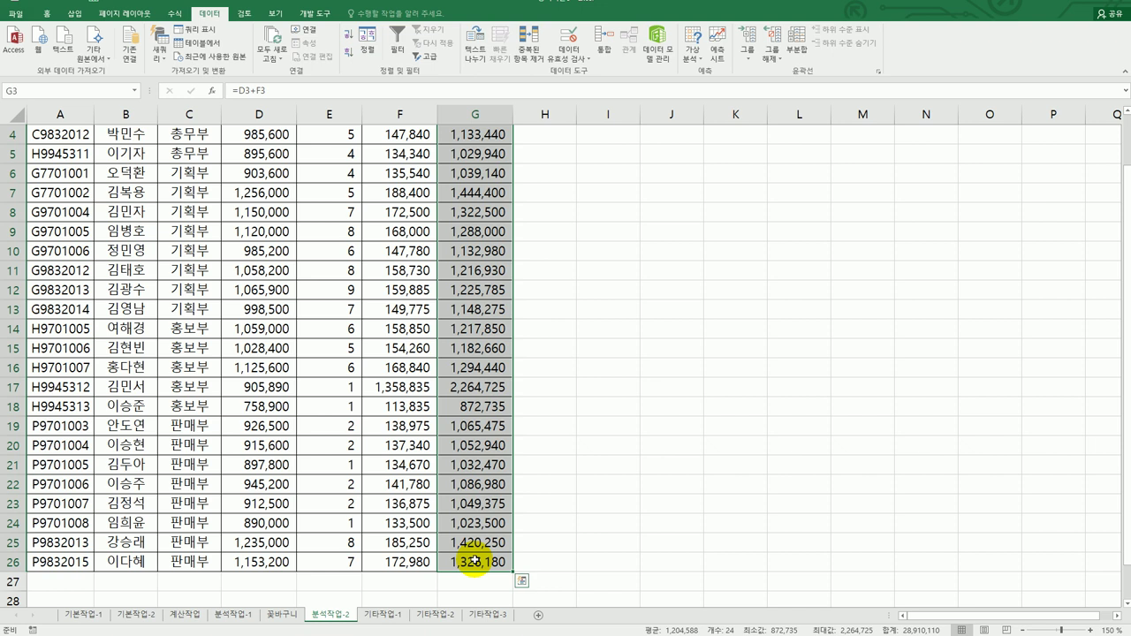
left_click(46, 14)
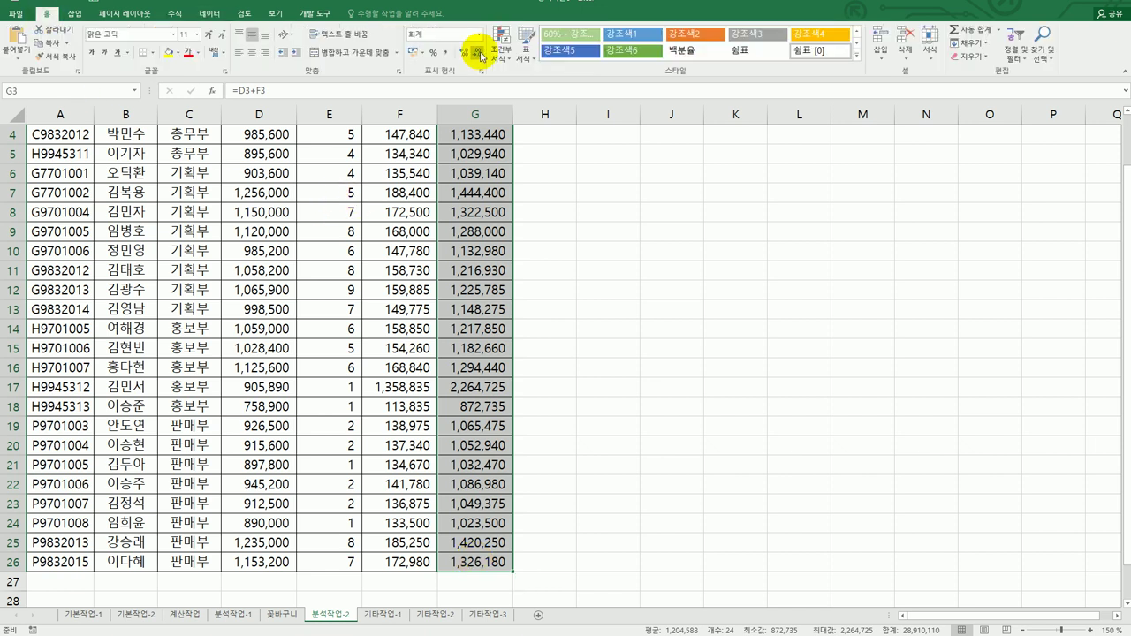
left_click(509, 63)
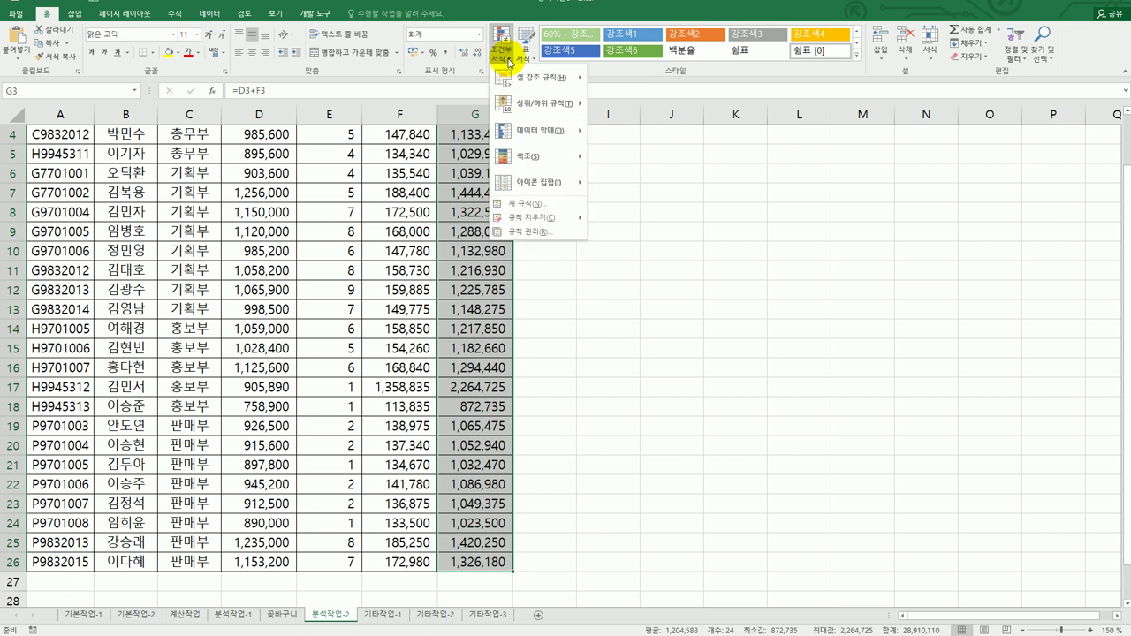
mouse_move(534, 108)
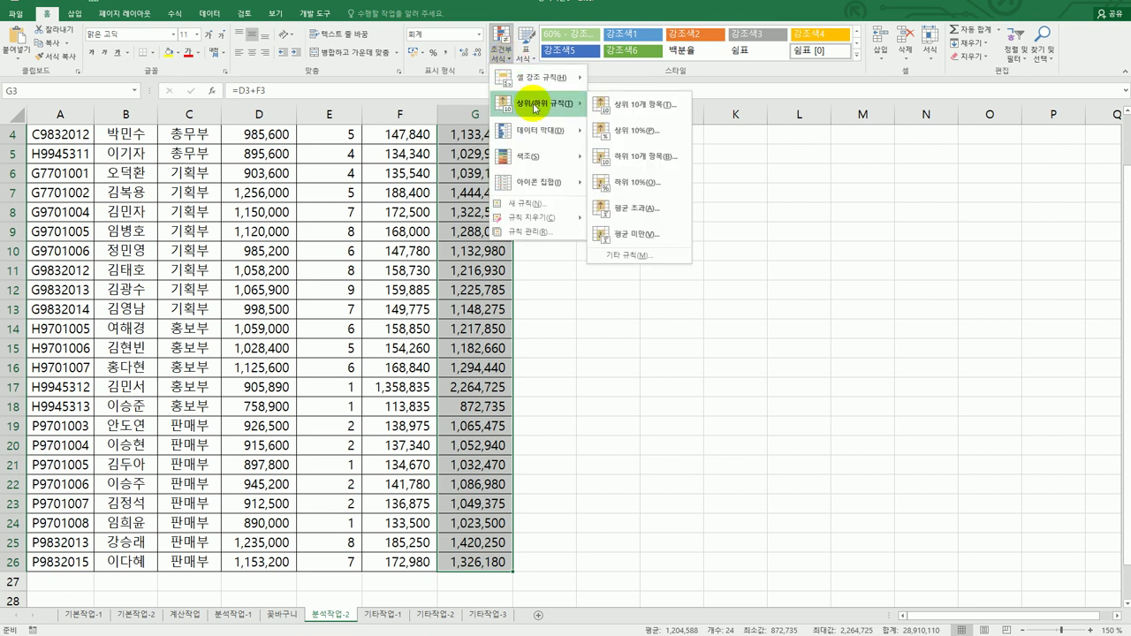
left_click(651, 107)
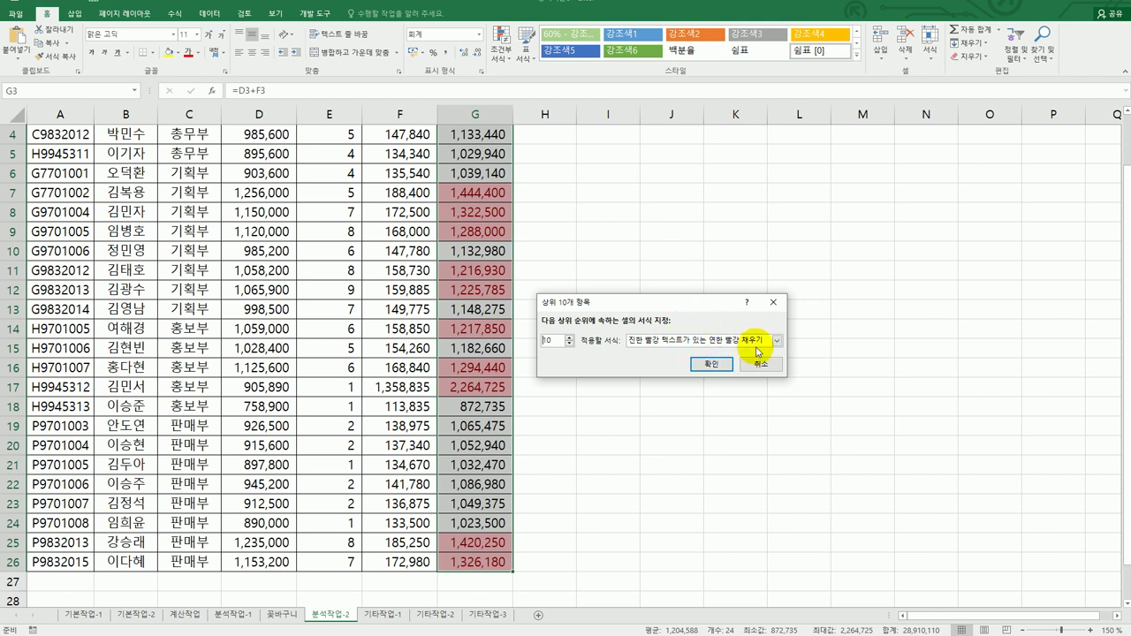
left_click(717, 365)
Turn on filtering for [표1] and filter the 실수령액 field by the light red cell color.
scroll(712, 369, "up", 1)
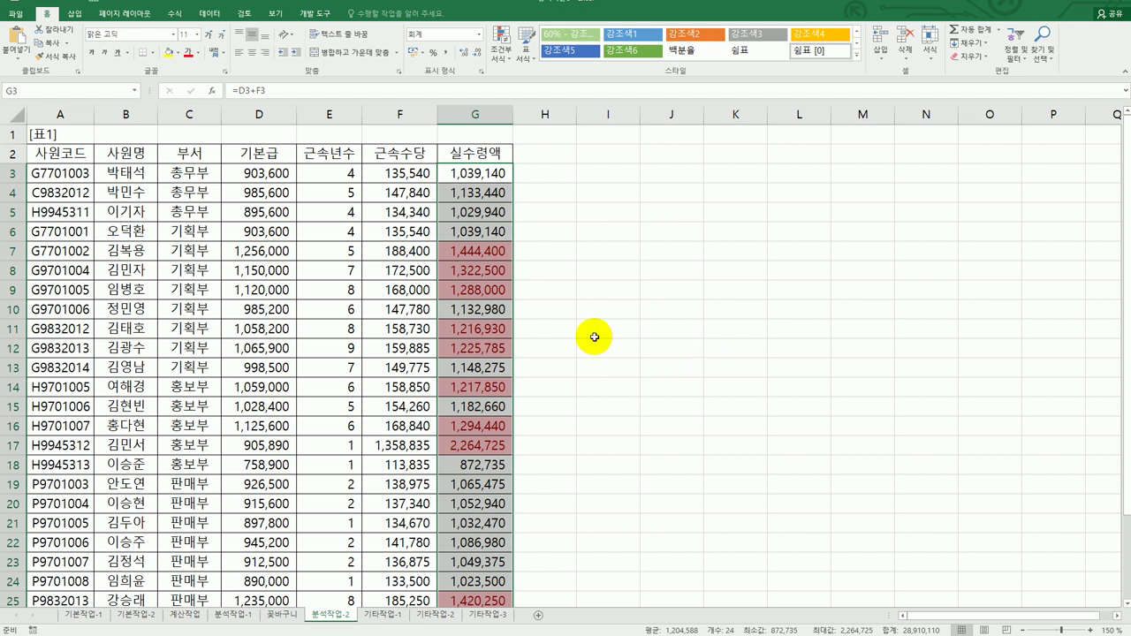
left_click(329, 156)
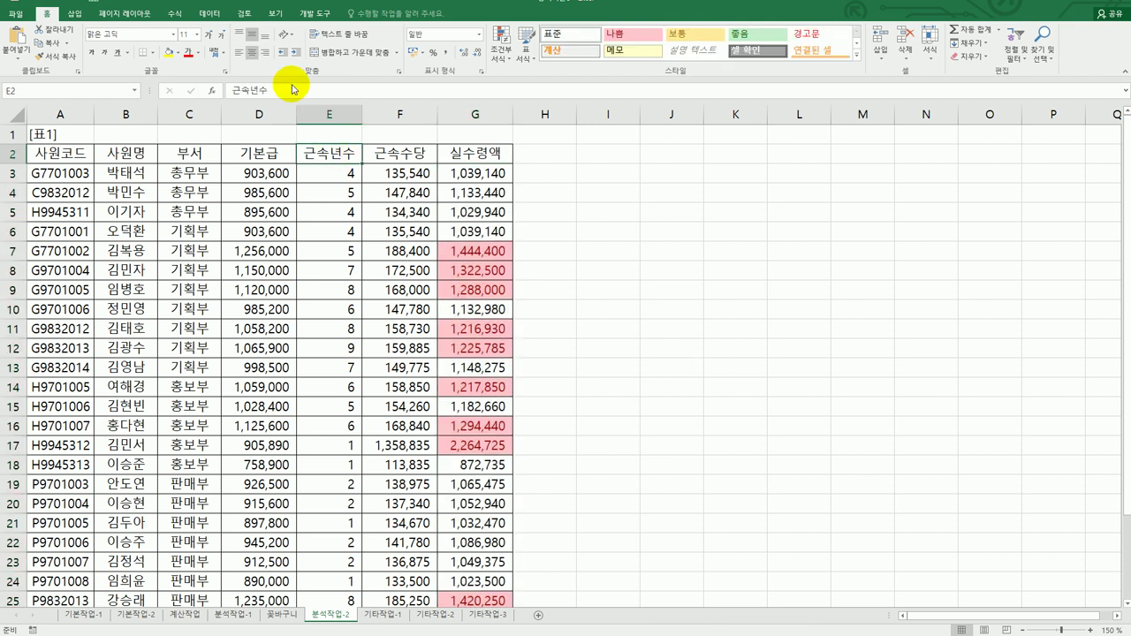
left_click(397, 52)
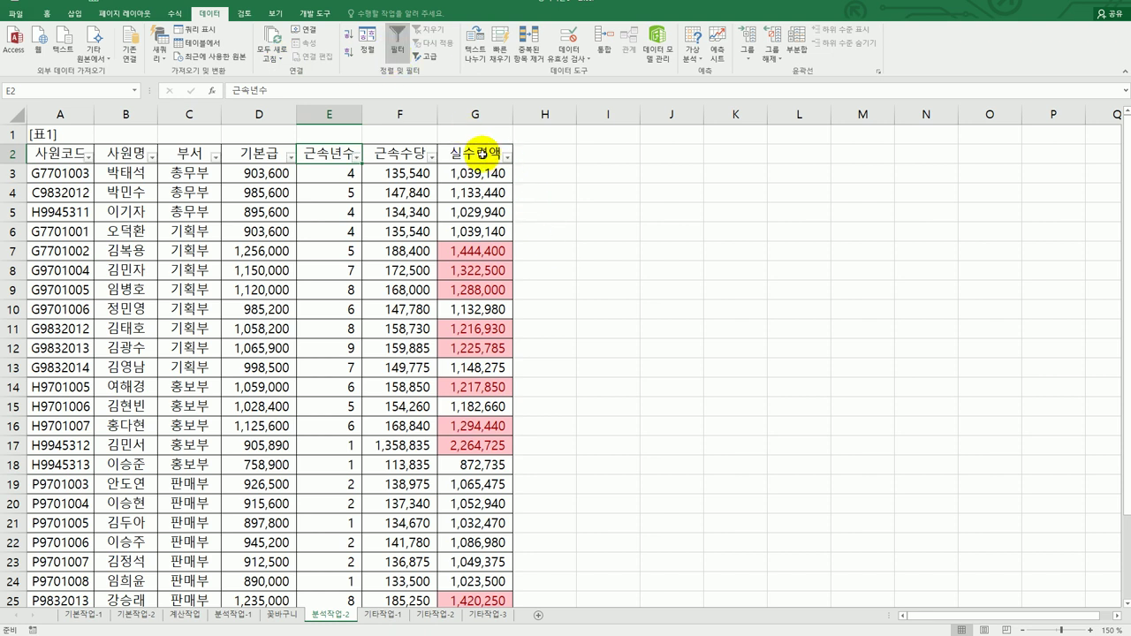
left_click(484, 152)
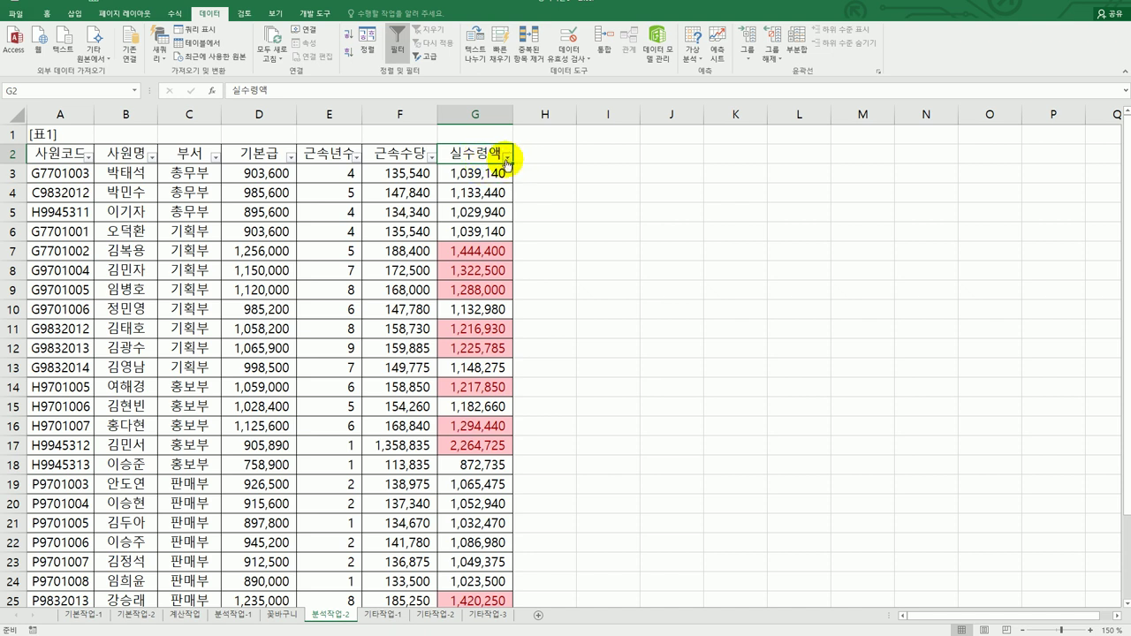
left_click(506, 160)
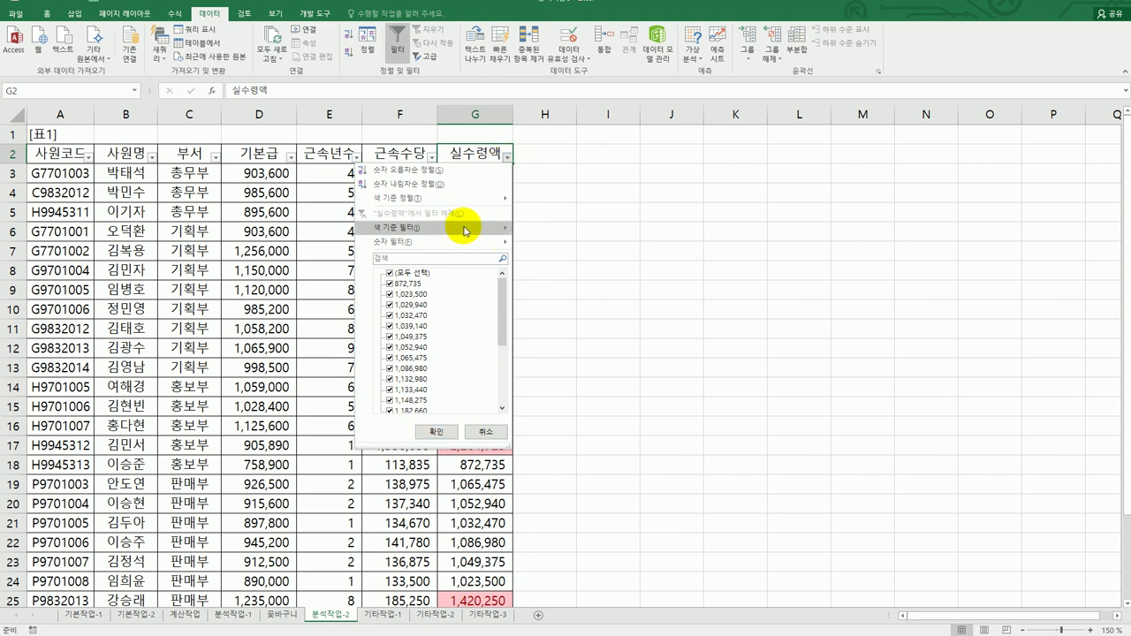
mouse_move(465, 230)
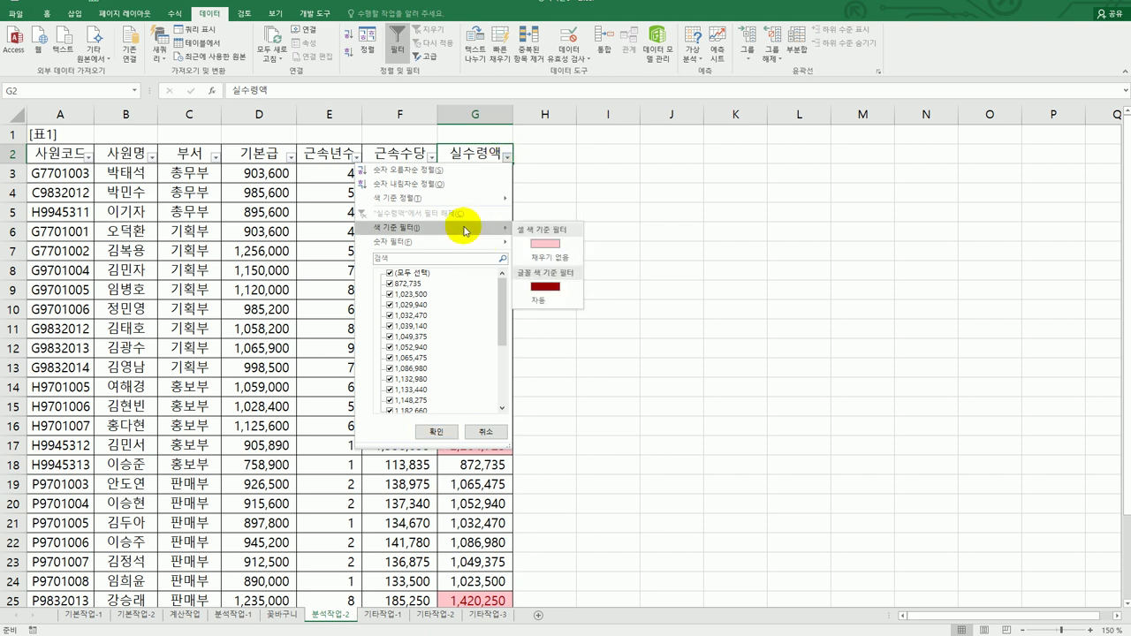
left_click(533, 244)
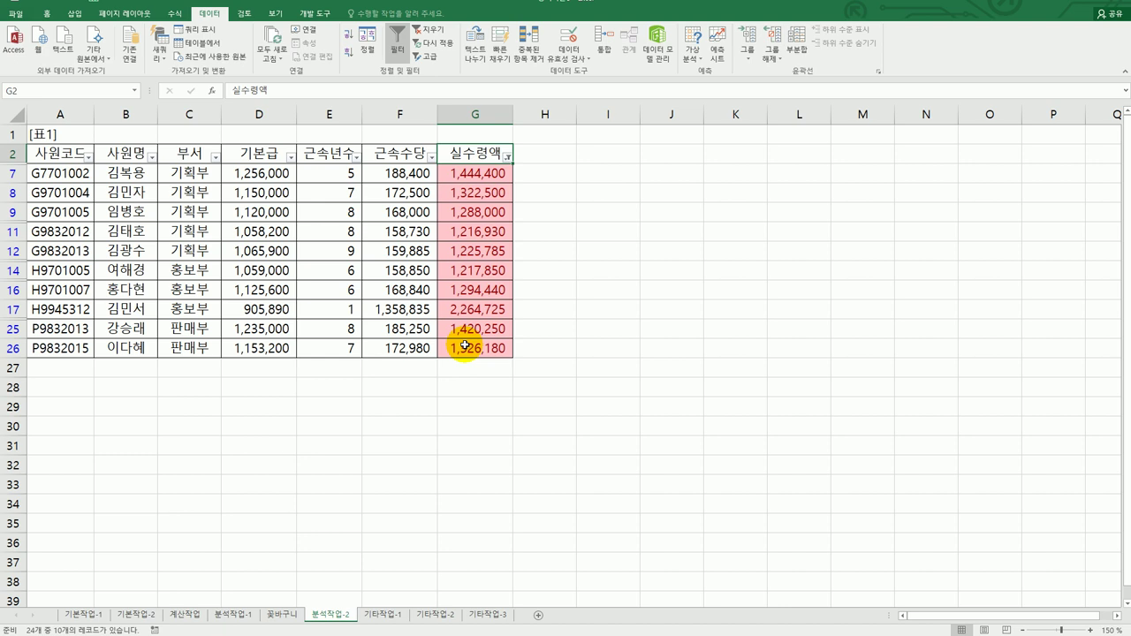
Sort the filtered [표1] records by 실수령액 in descending order.
left_click(507, 159)
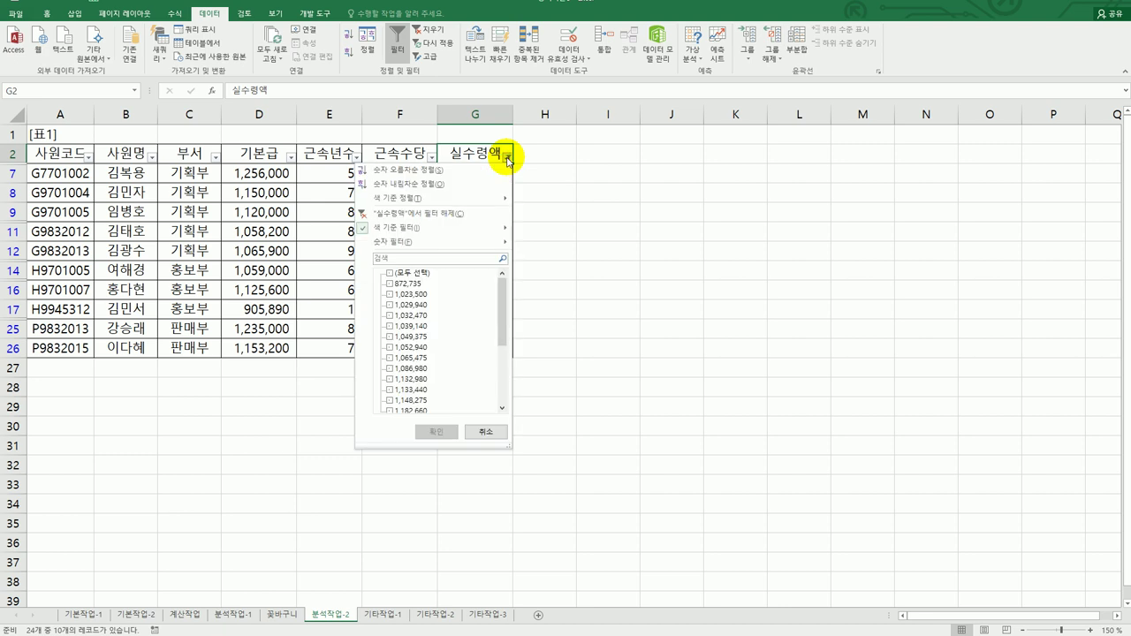
left_click(469, 185)
left_click(602, 350)
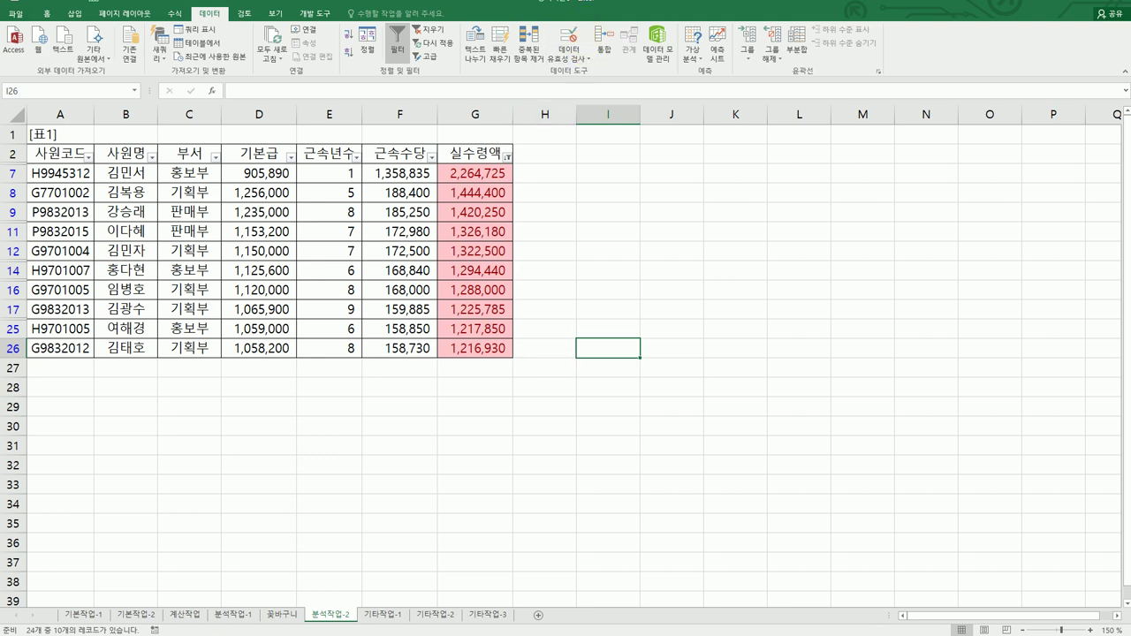
Switch to the exam document and review the 기타작업-1 chart requirements and sample chart.
key("alt+Tab")
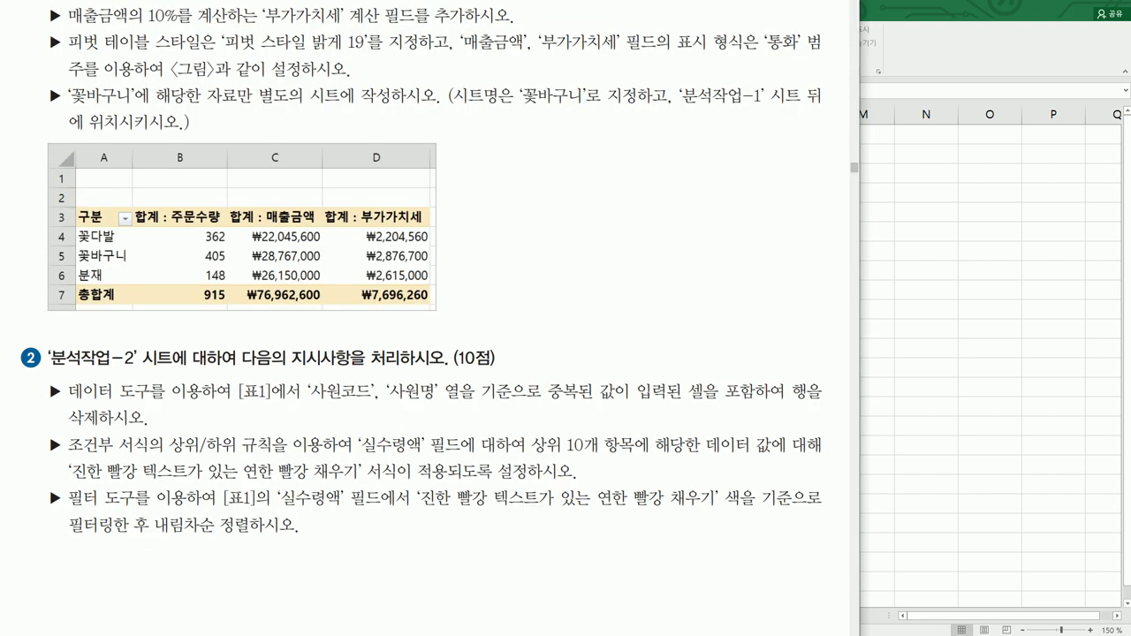
key("Page_Down")
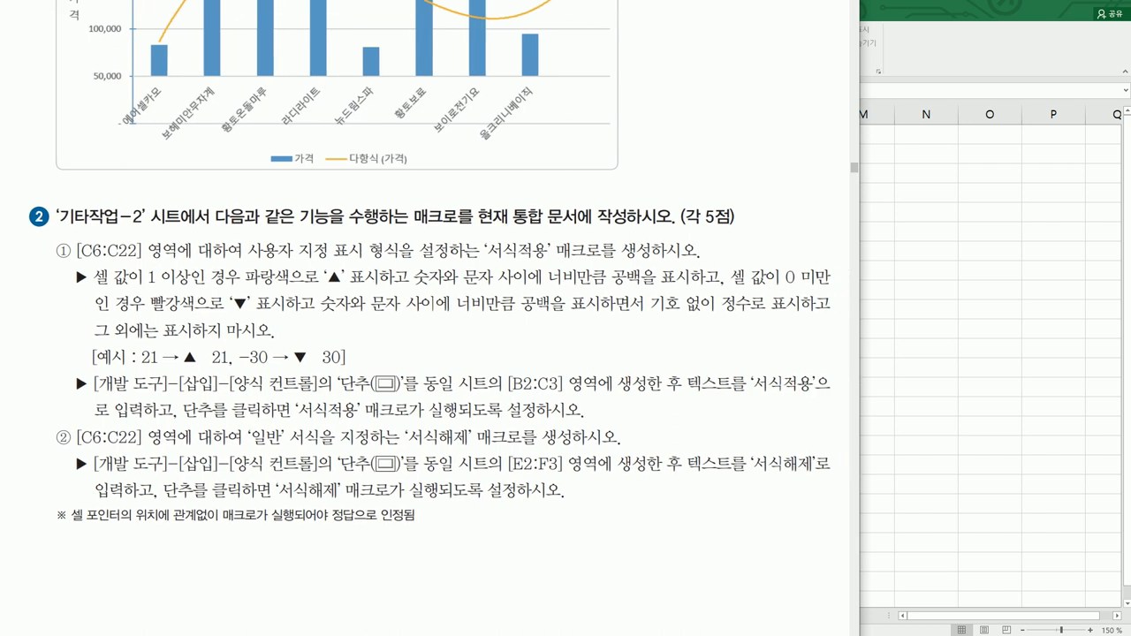
scroll(651, 534, "up", 5)
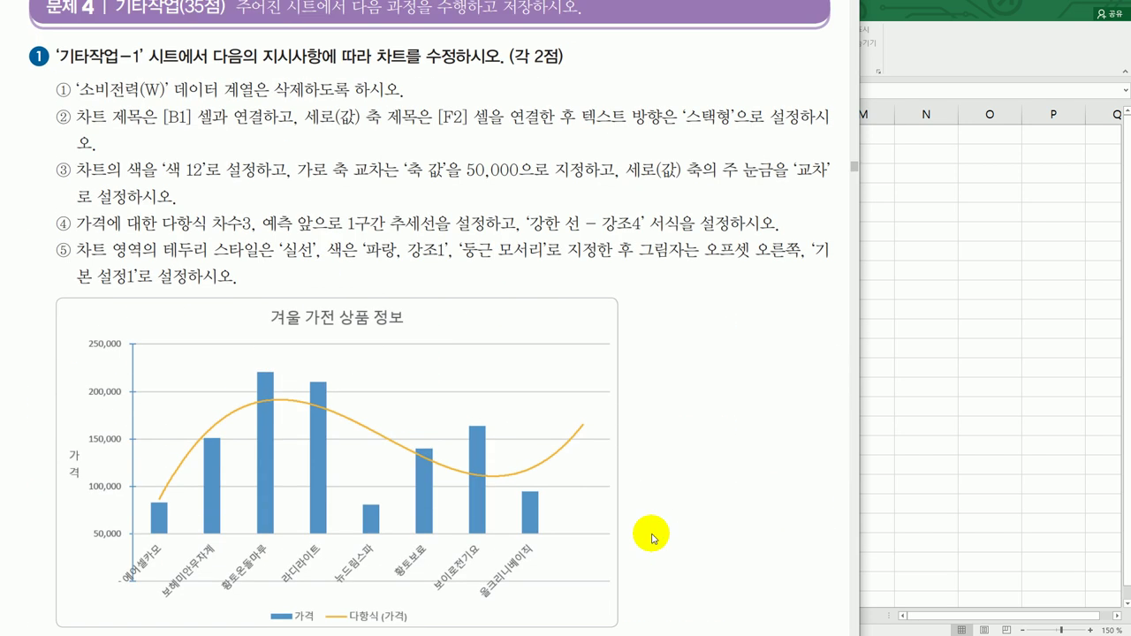
scroll(651, 534, "up", 2)
scroll(652, 535, "down", 2)
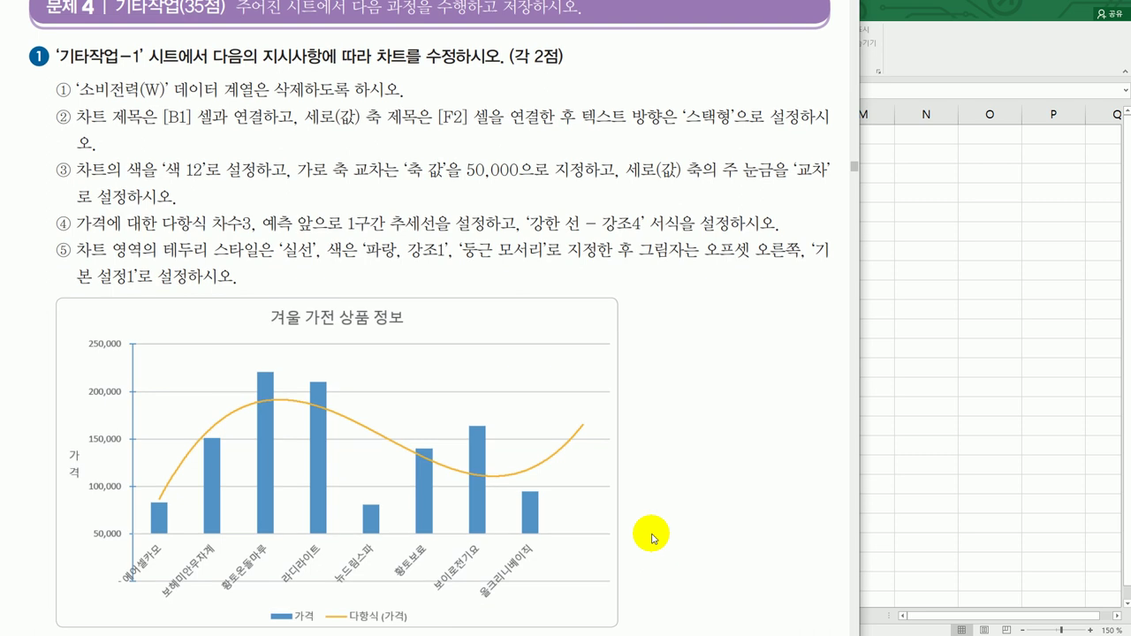
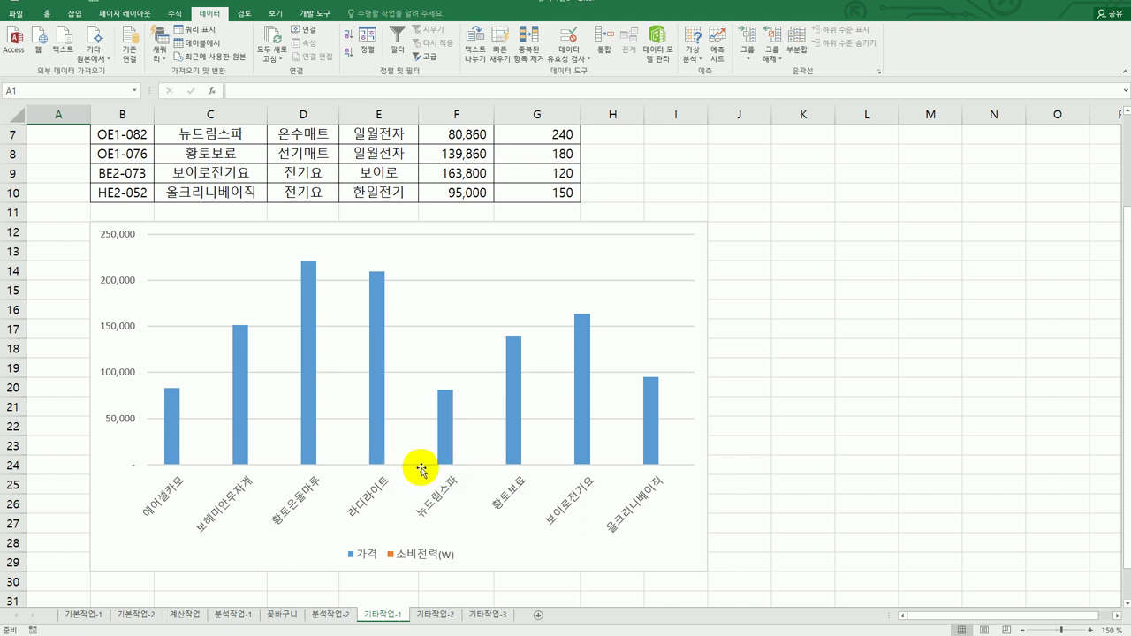
Remove the 소비전력(W) series from the chart's data source.
right_click(454, 306)
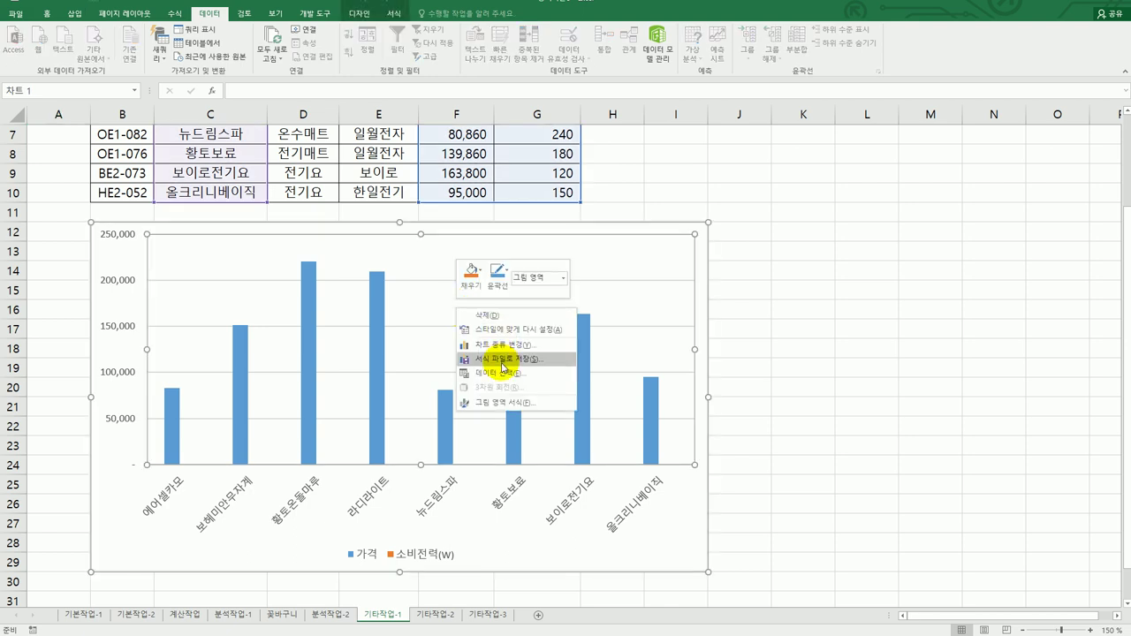
left_click(502, 374)
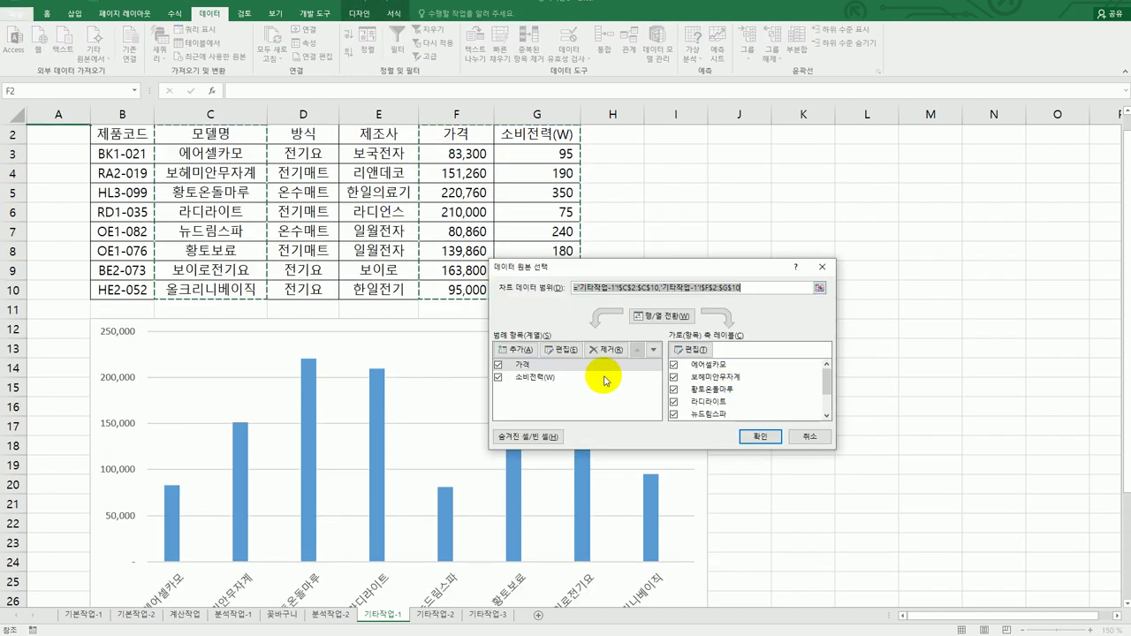
left_click(566, 377)
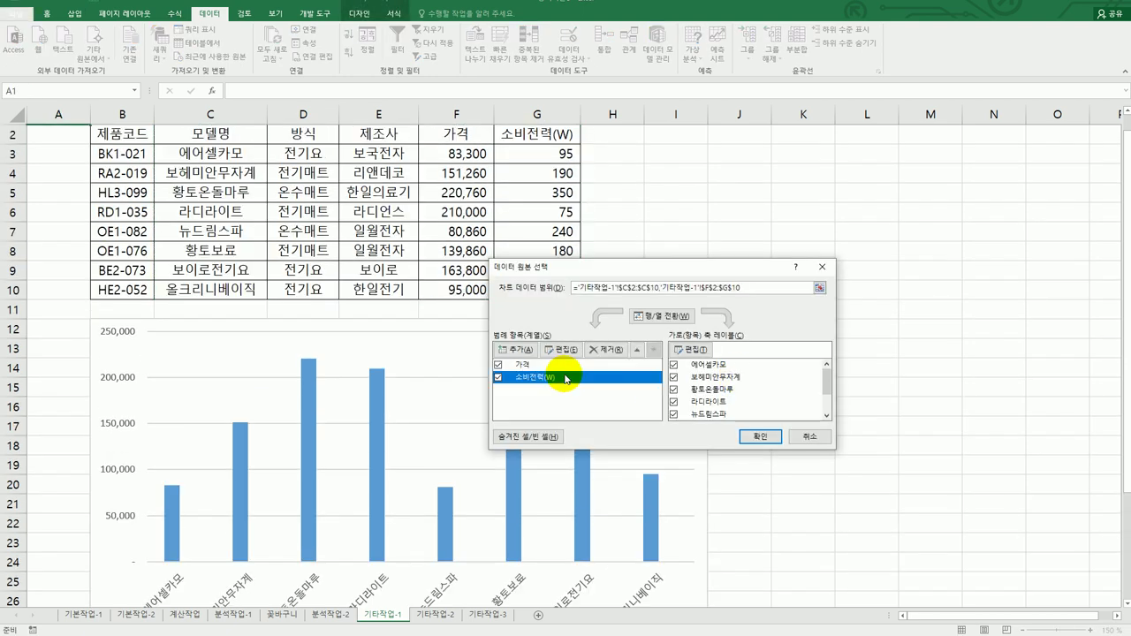
left_click(606, 350)
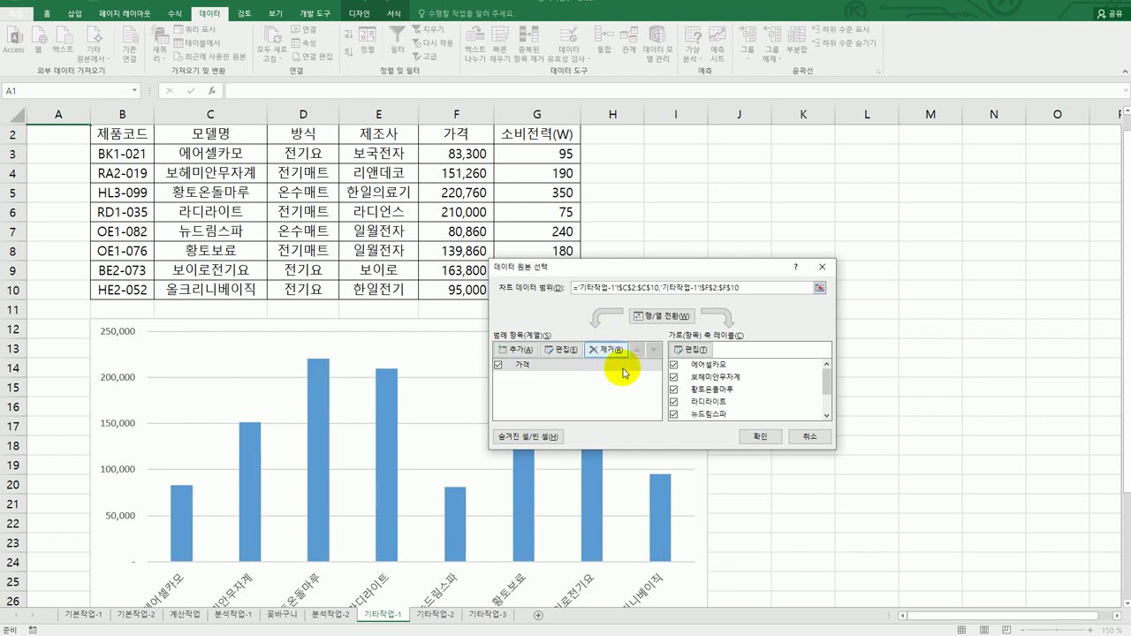
left_click(756, 437)
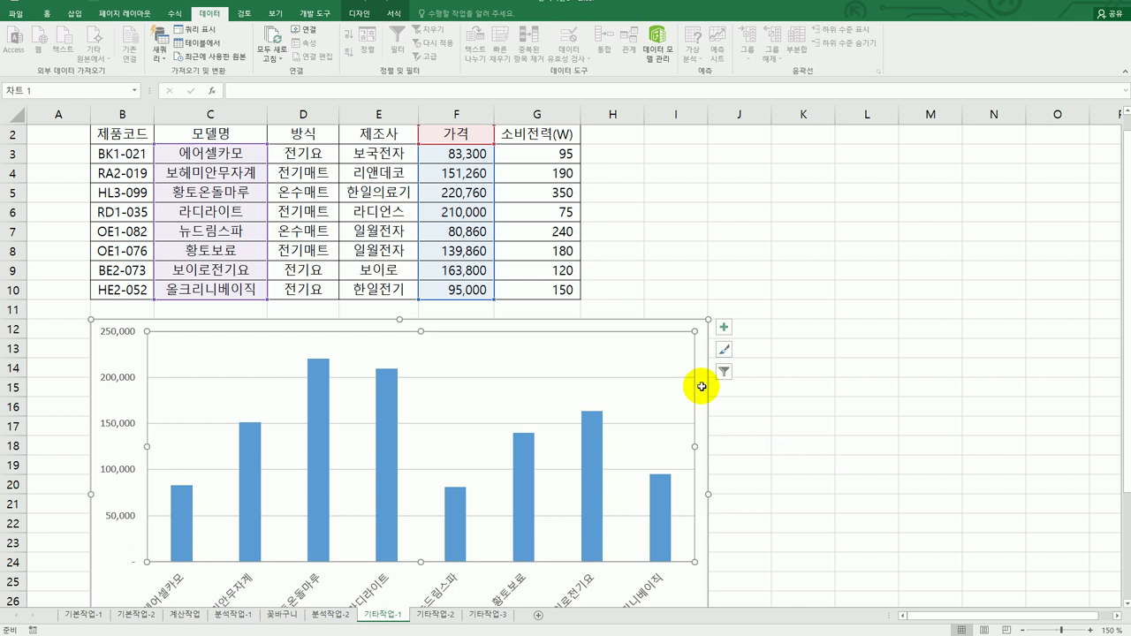
Add a chart title and link it to cell B1 on the 기타작업-1 sheet.
left_click(723, 328)
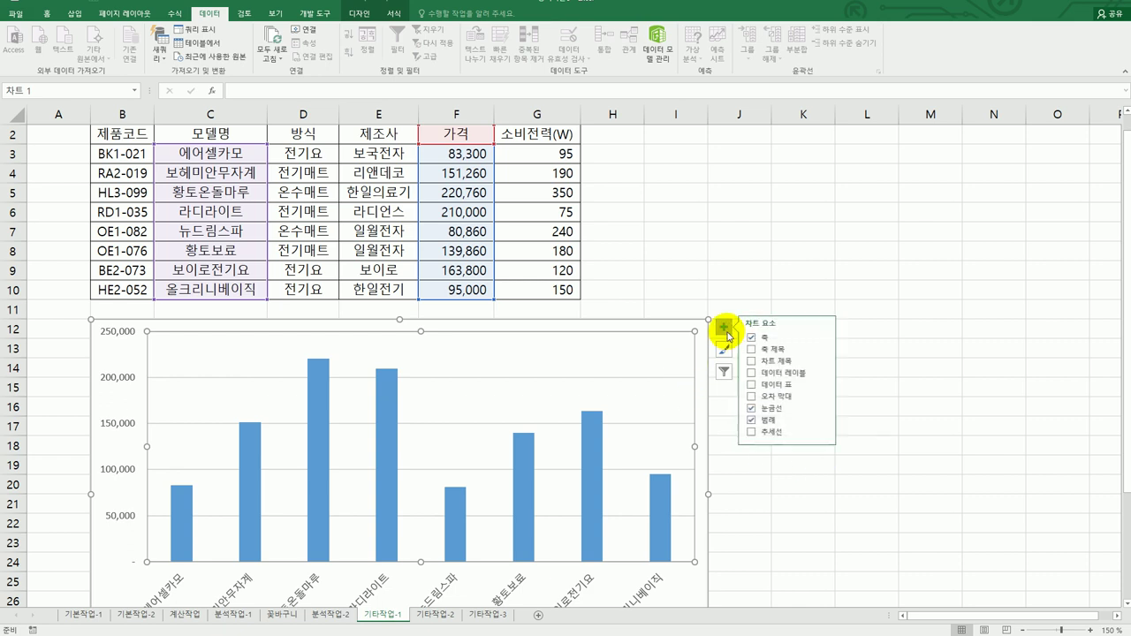
left_click(767, 361)
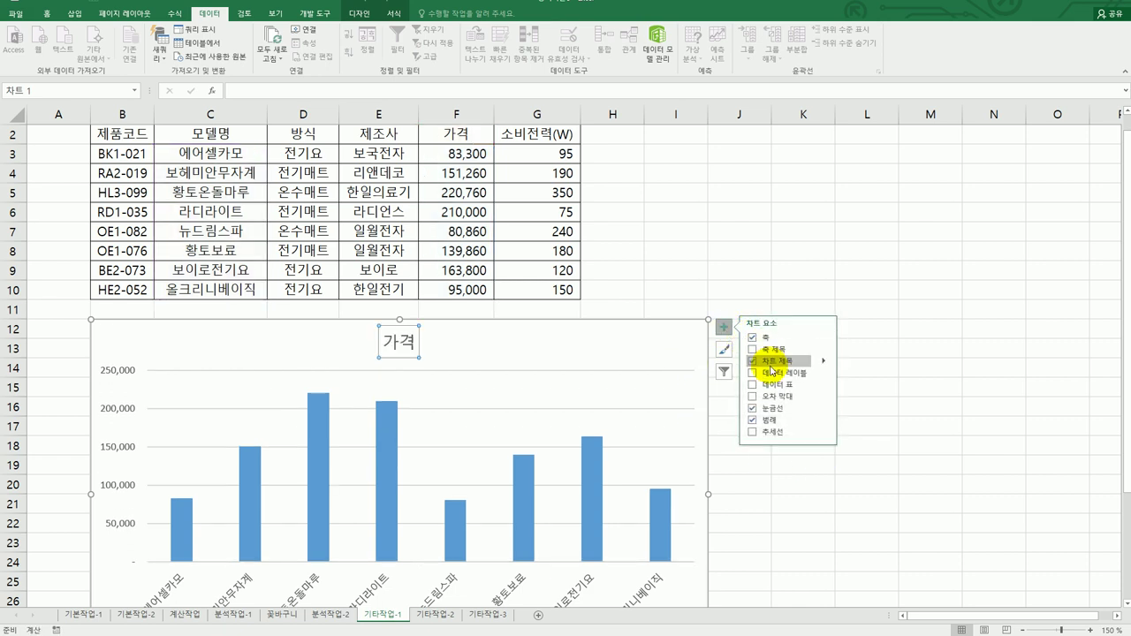
left_click(334, 91)
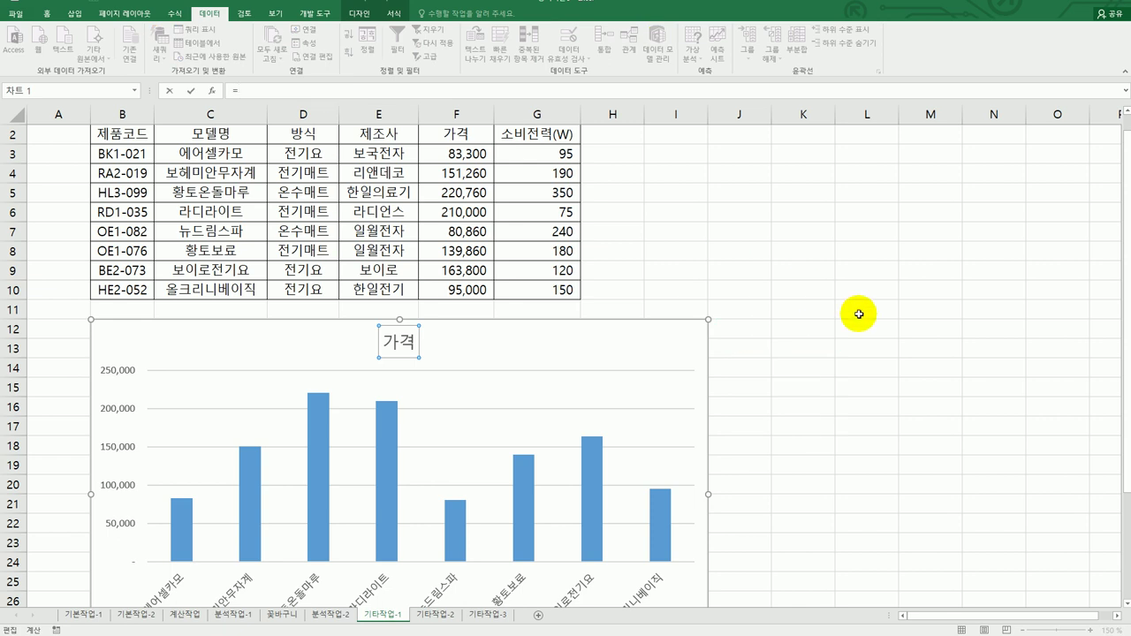
scroll(1115, 459, "up", 1)
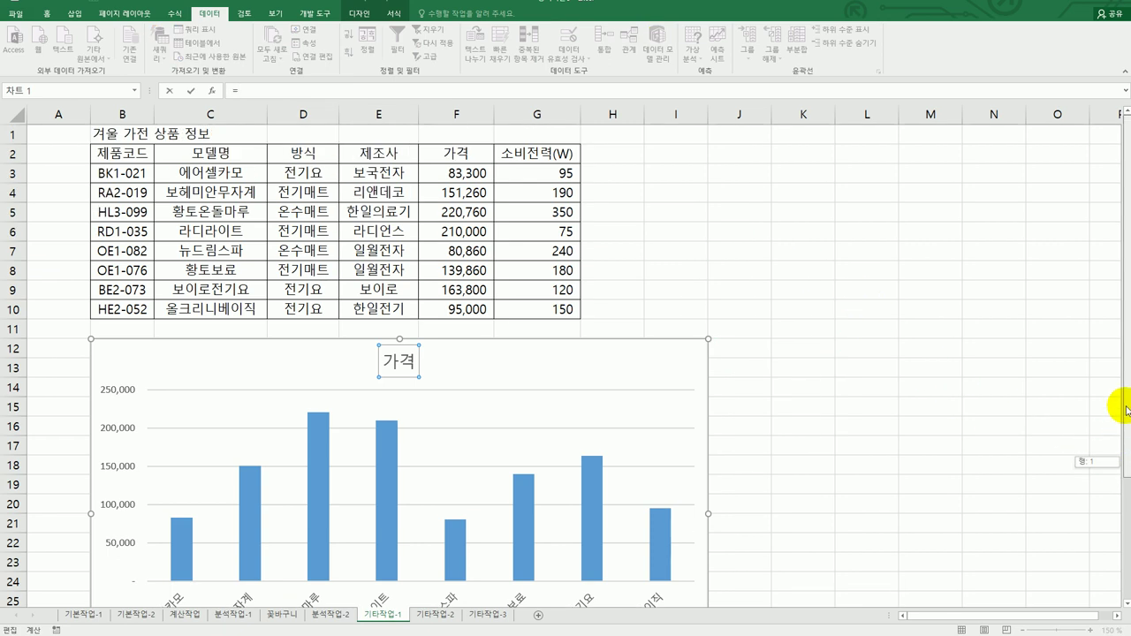
left_click(130, 133)
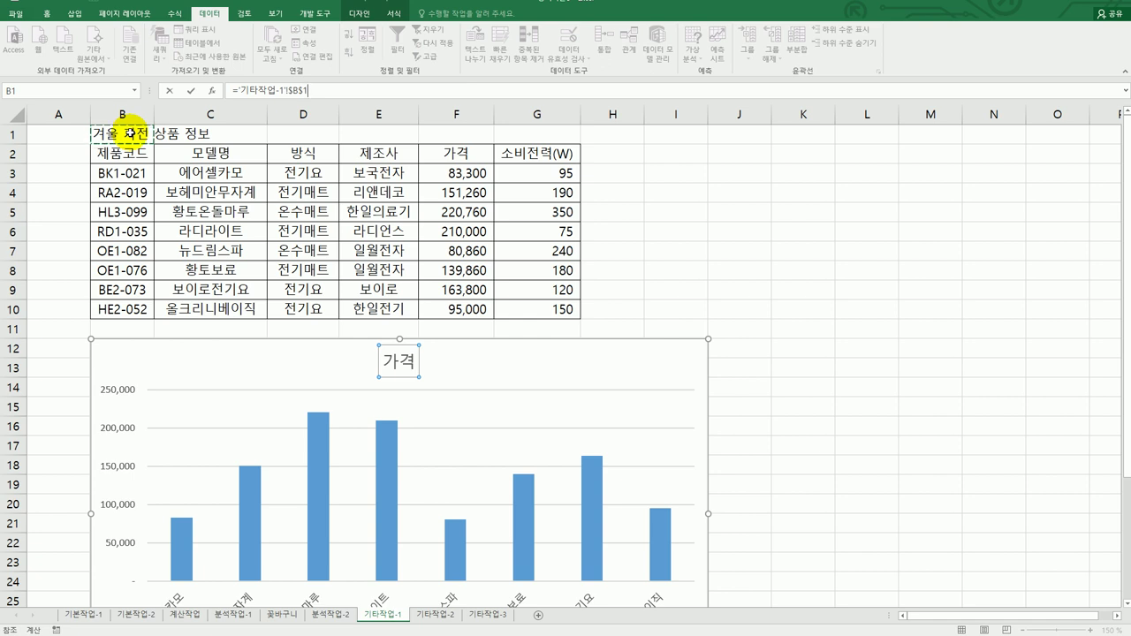
key("Return")
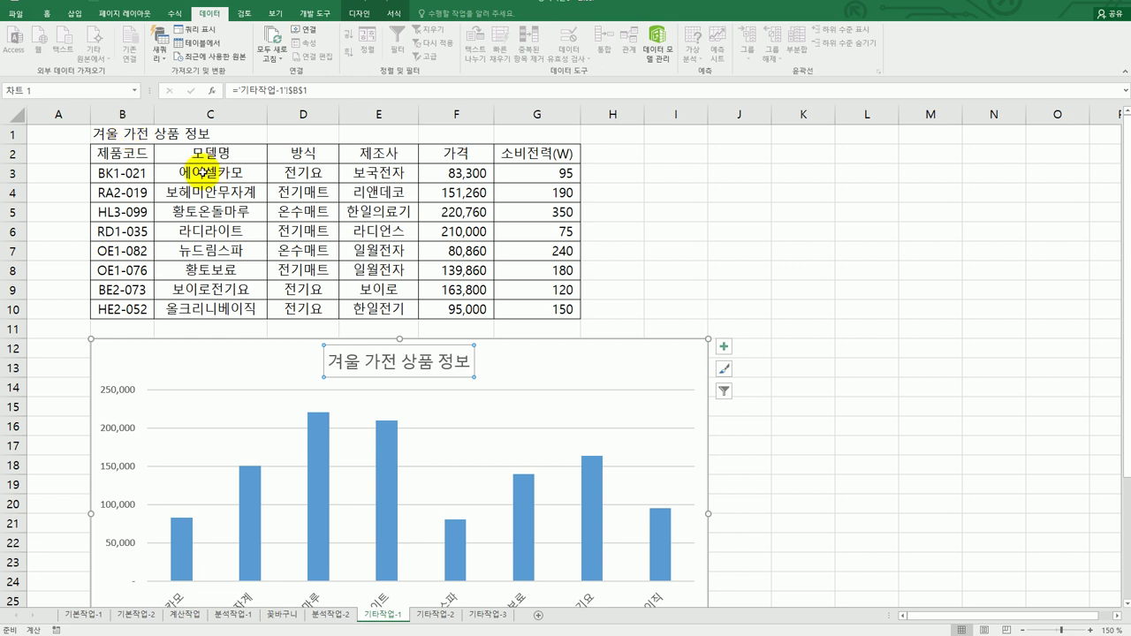
Add a primary vertical axis title and link it to the 가격 heading in cell F2.
left_click(722, 346)
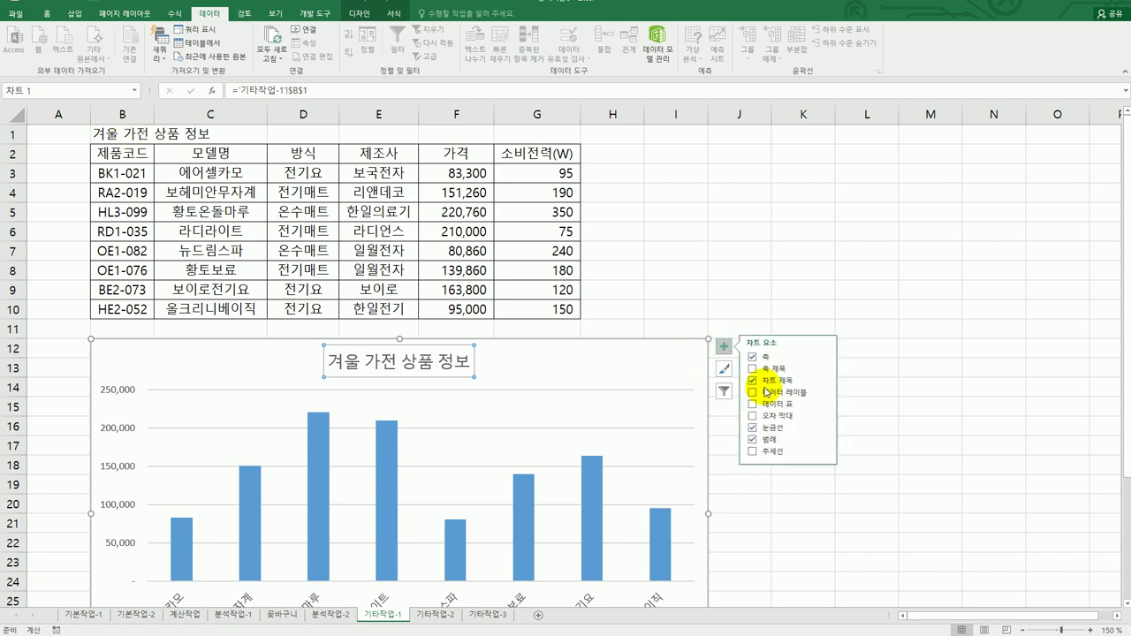
left_click(824, 372)
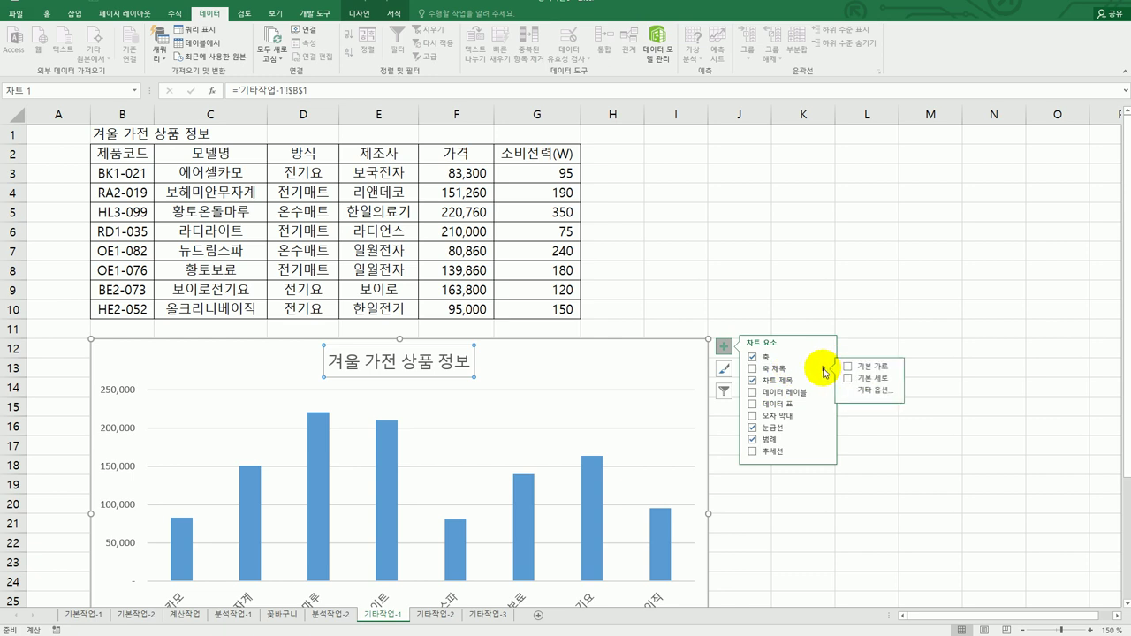
left_click(870, 380)
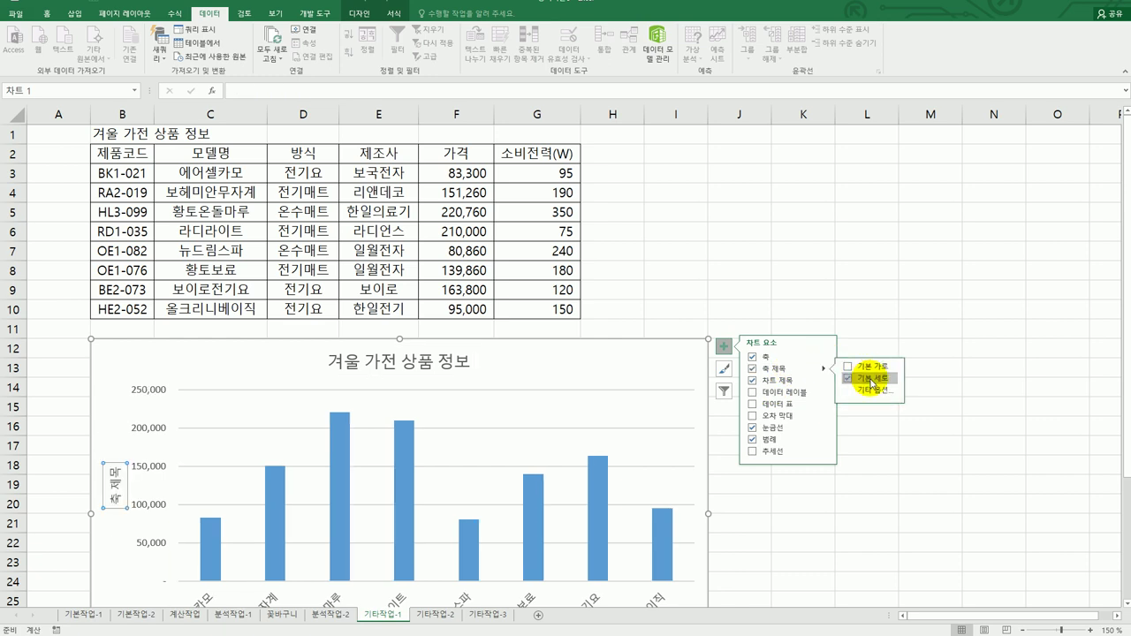
left_click(254, 91)
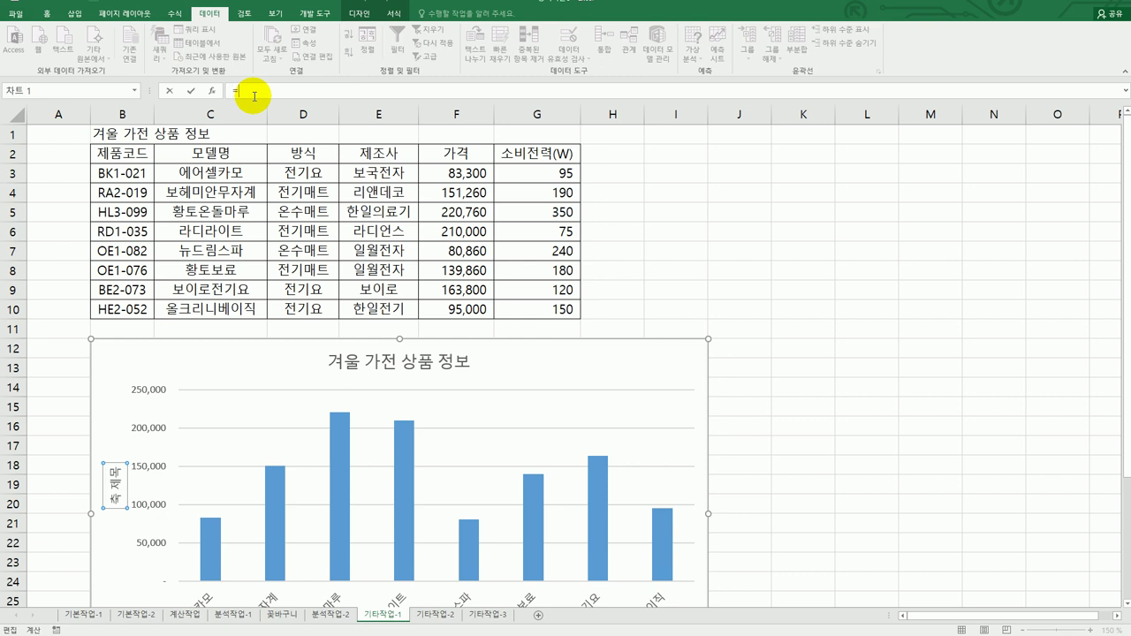
type("=")
left_click(459, 152)
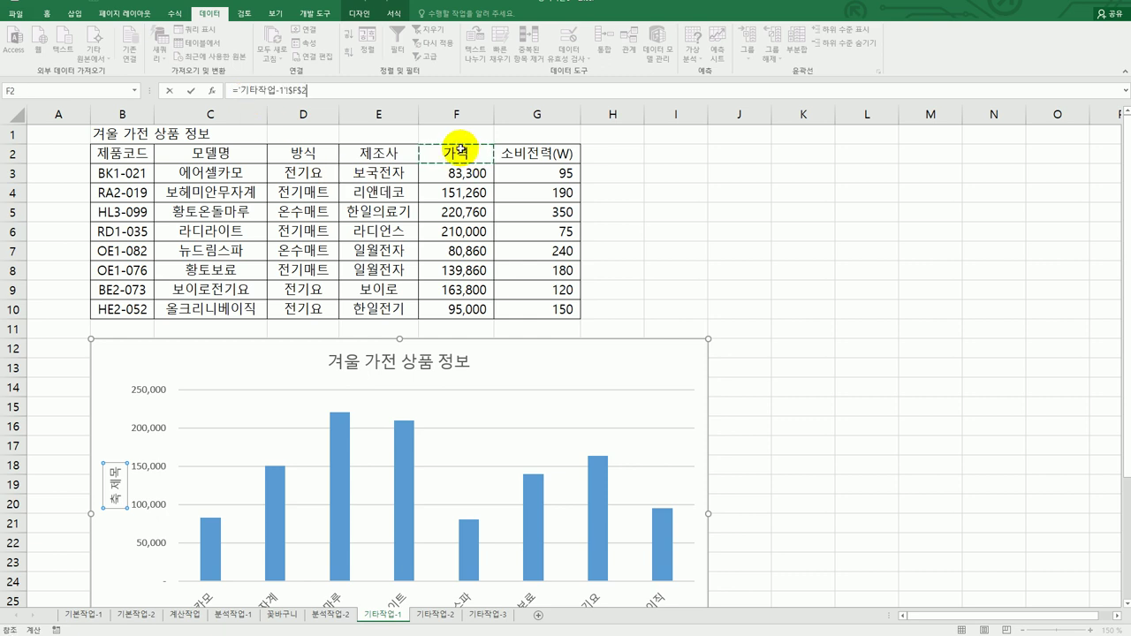
key("Return")
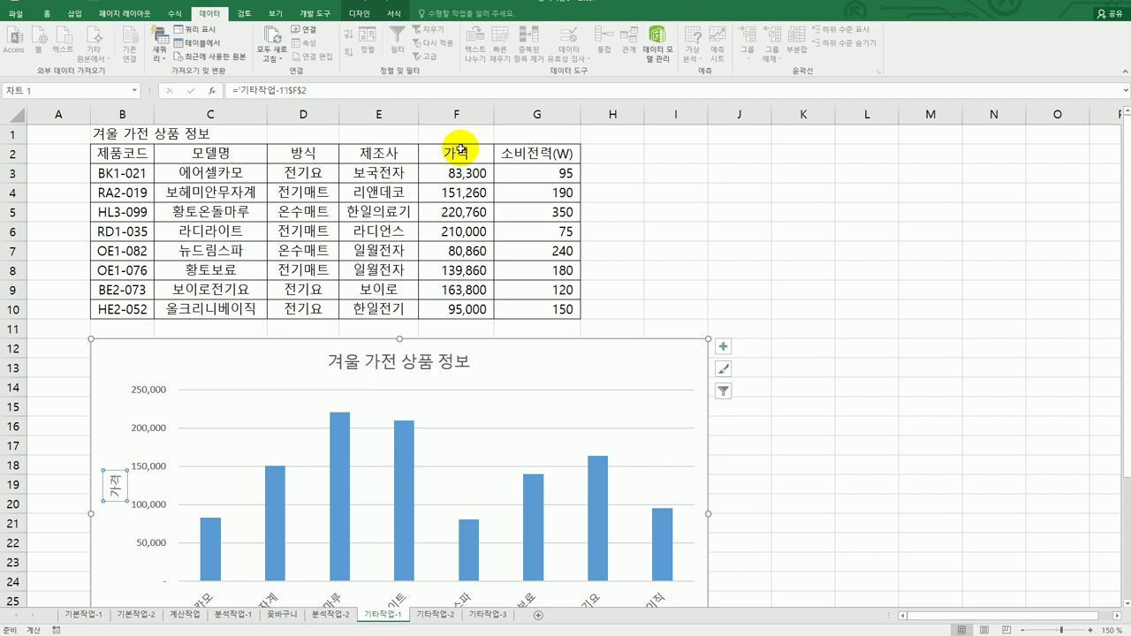
Set the text direction of the vertical axis title to 스택형.
right_click(115, 485)
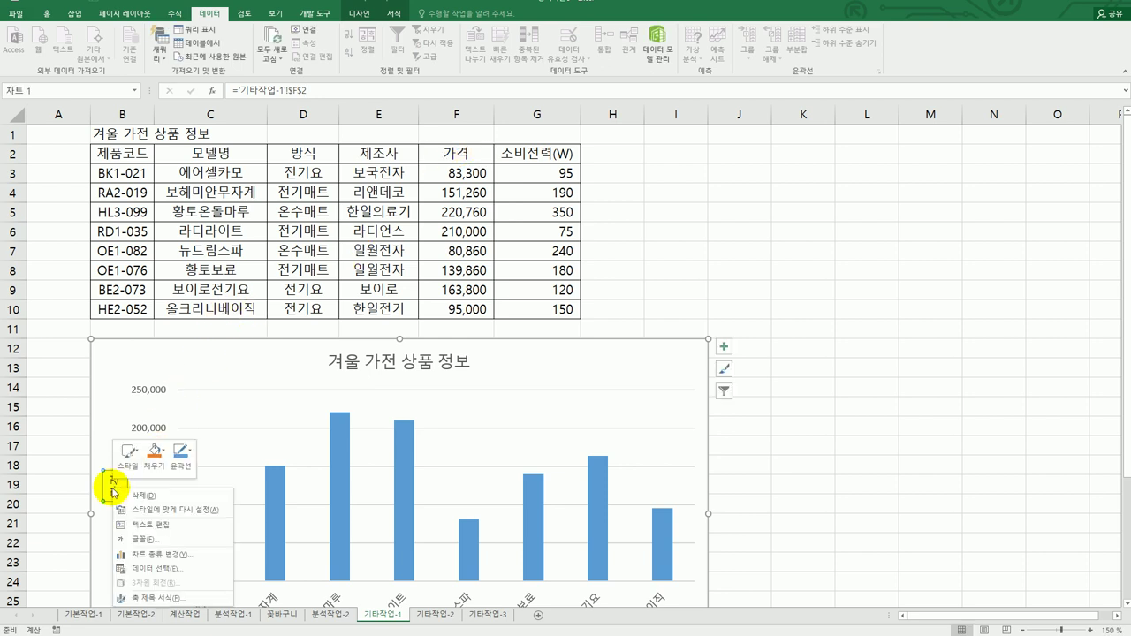
left_click(182, 598)
left_click(883, 156)
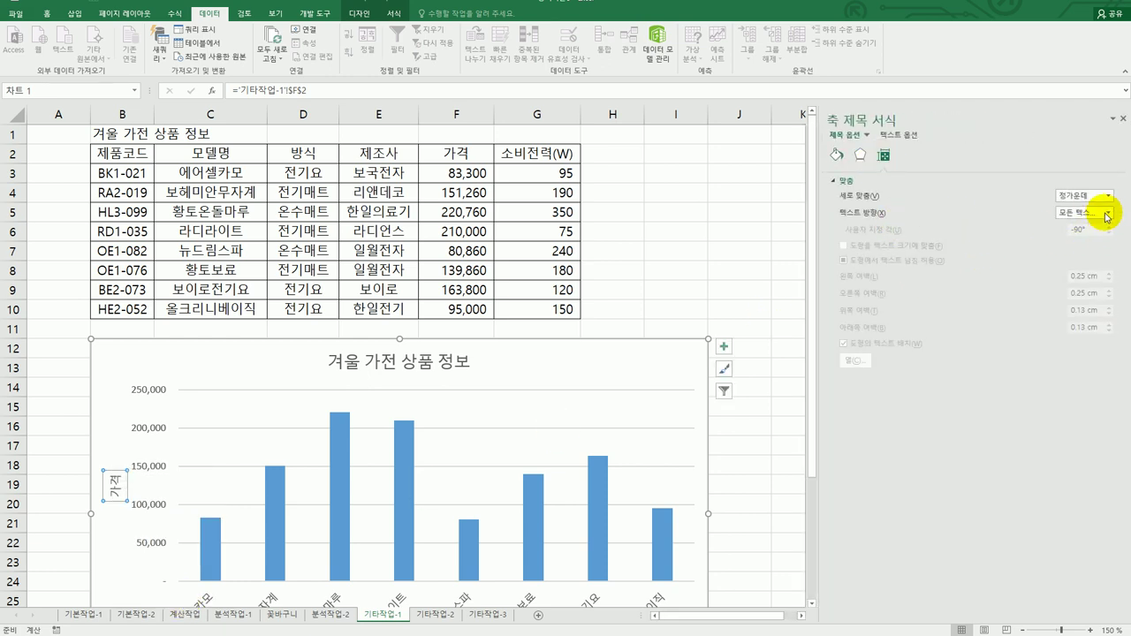
left_click(1109, 216)
left_click(1087, 378)
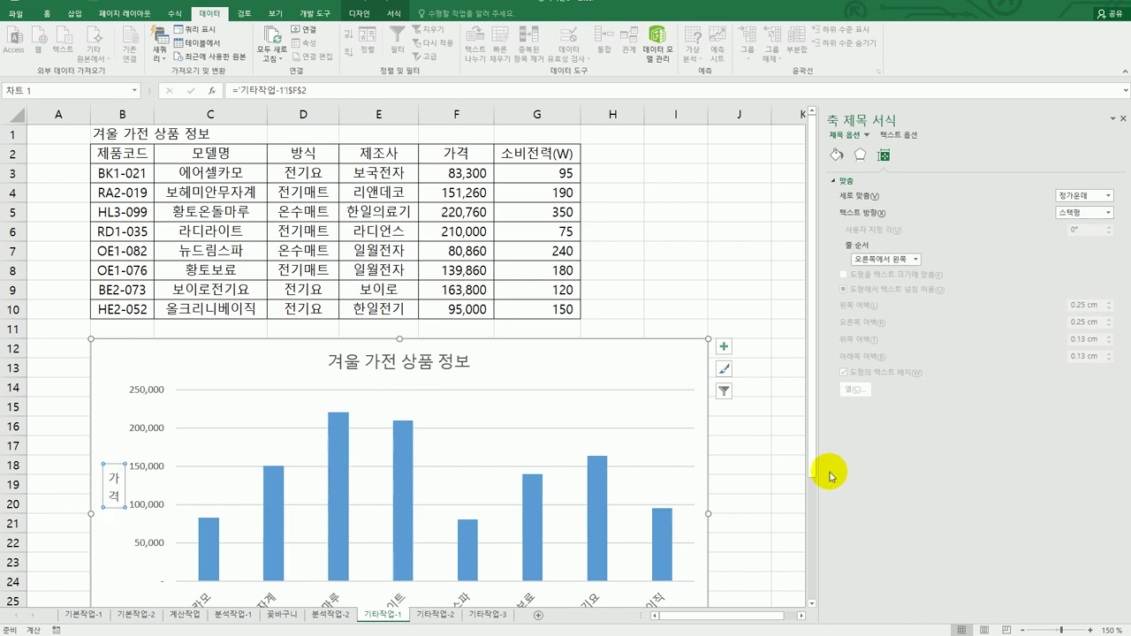
Change the chart colors to the monochromatic (단색형) blue palette that runs from light to dark.
left_click(686, 362)
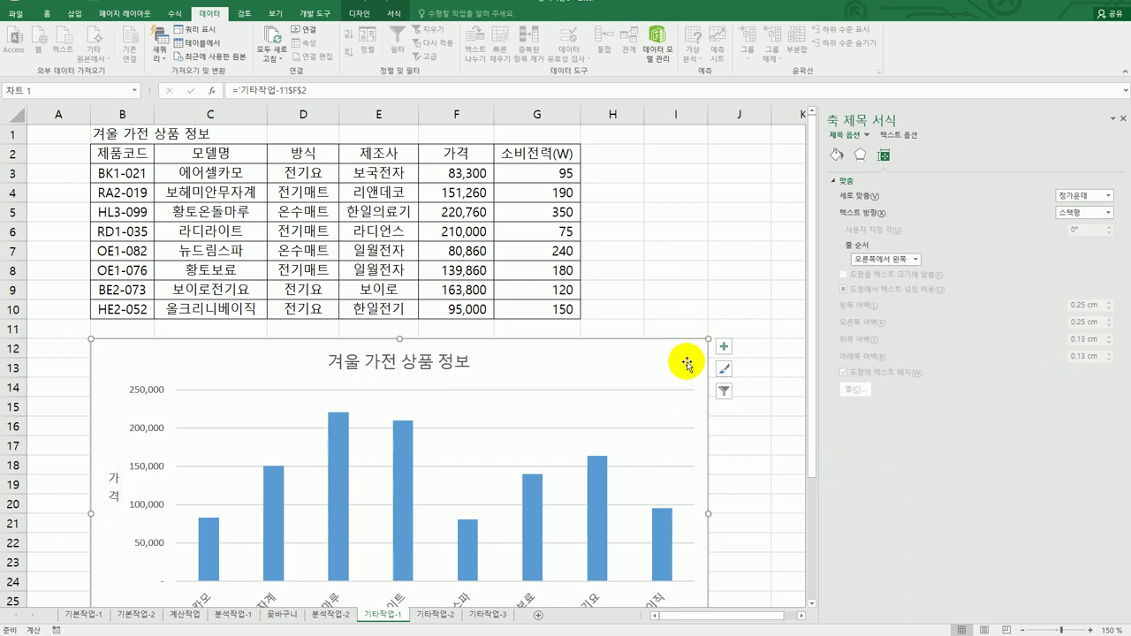
left_click(394, 14)
left_click(370, 14)
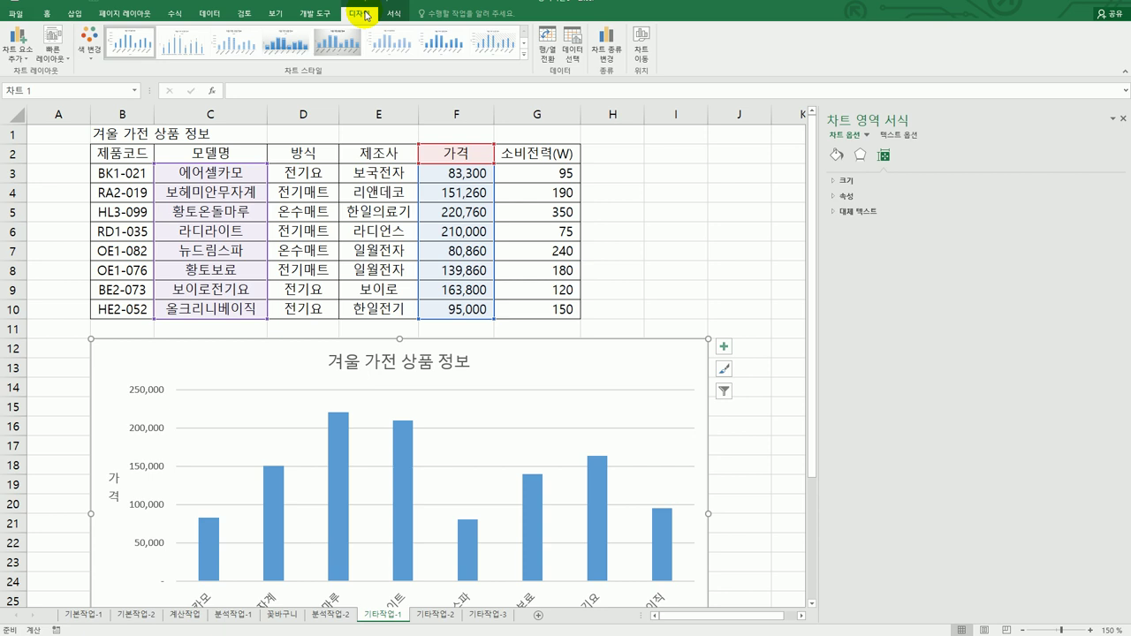
left_click(90, 55)
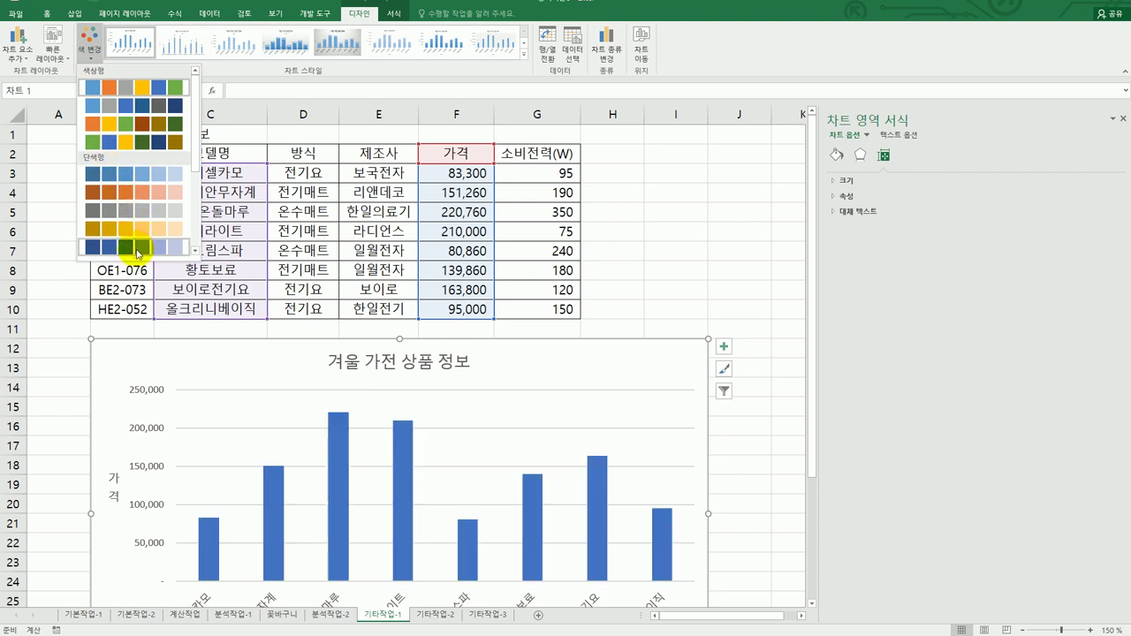
scroll(137, 254, "down", 1)
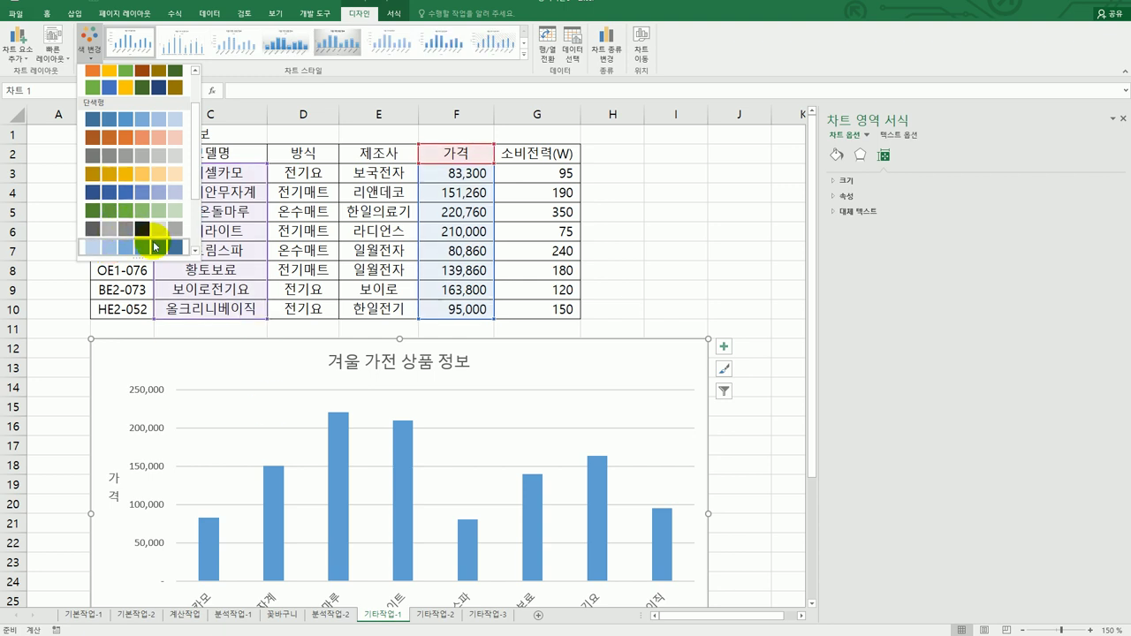
left_click(157, 251)
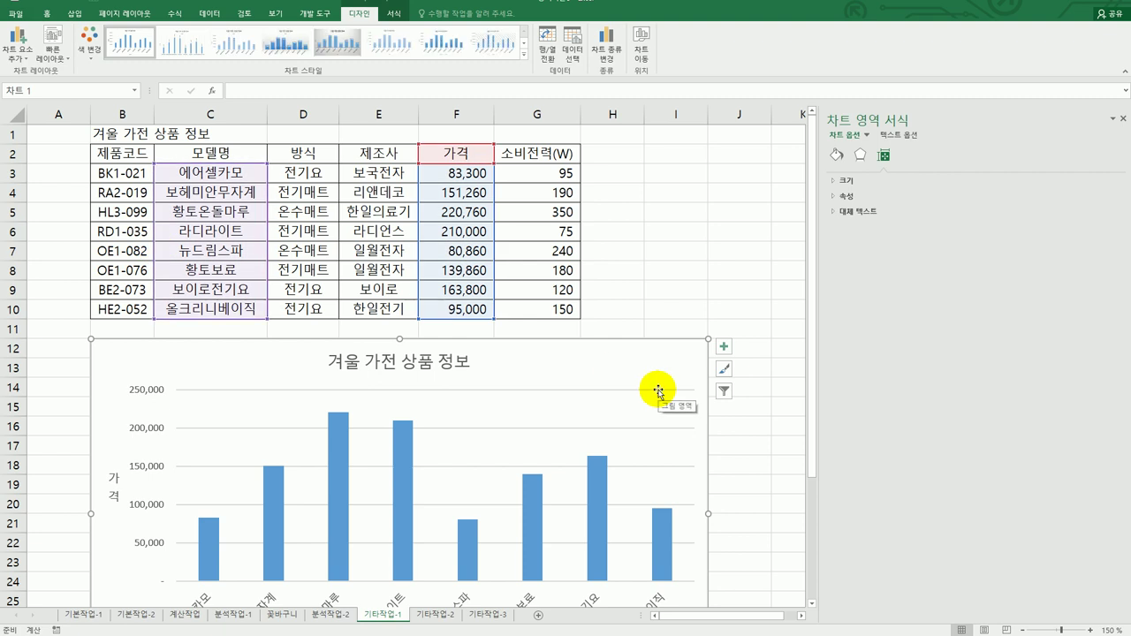
Make the horizontal axis cross the vertical value axis at the axis value 50000.
scroll(658, 392, "down", 1)
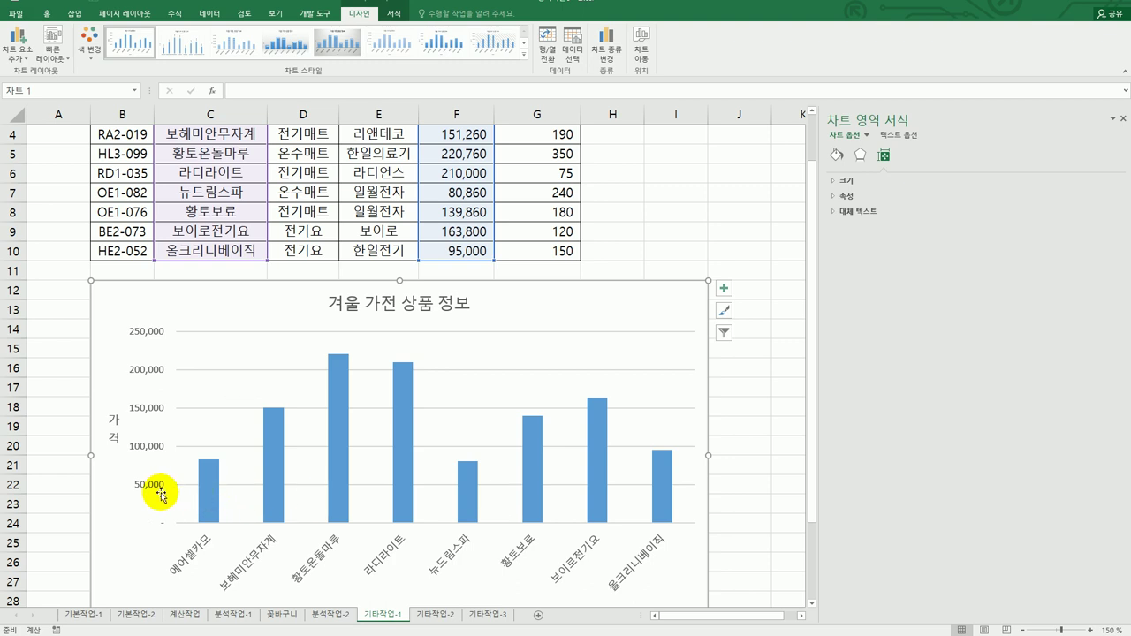
left_click(150, 379)
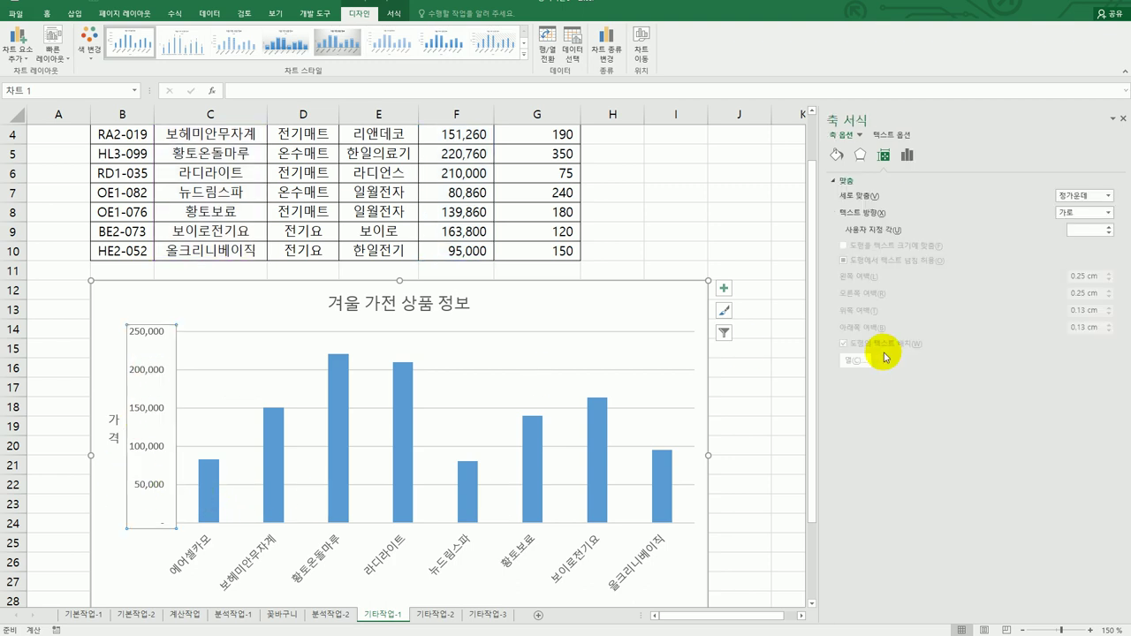
left_click(910, 159)
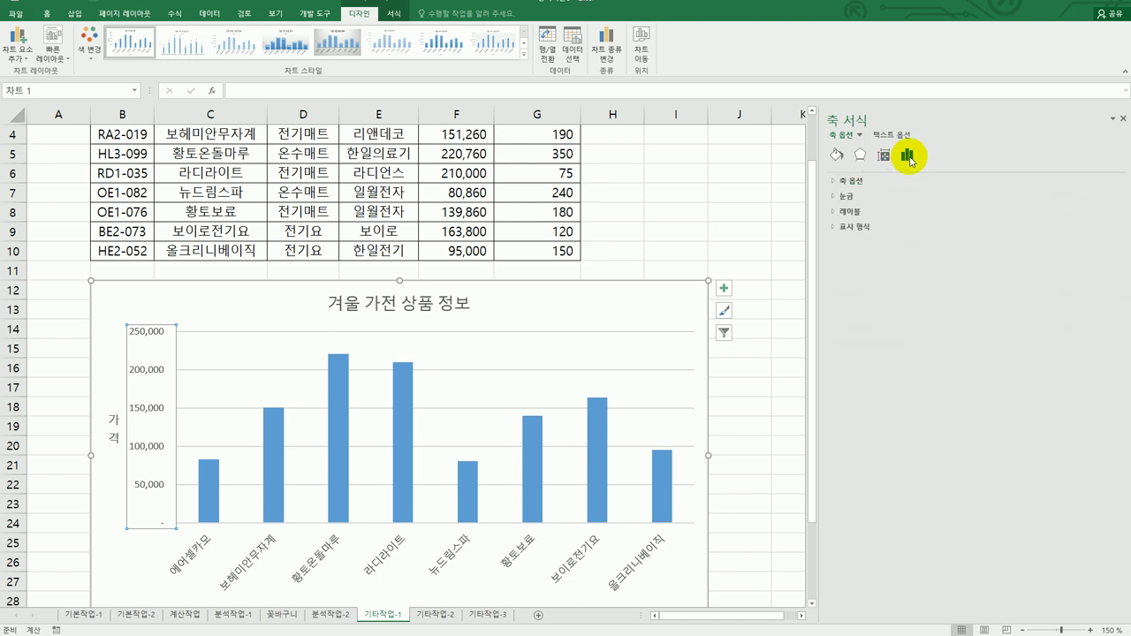
left_click(857, 182)
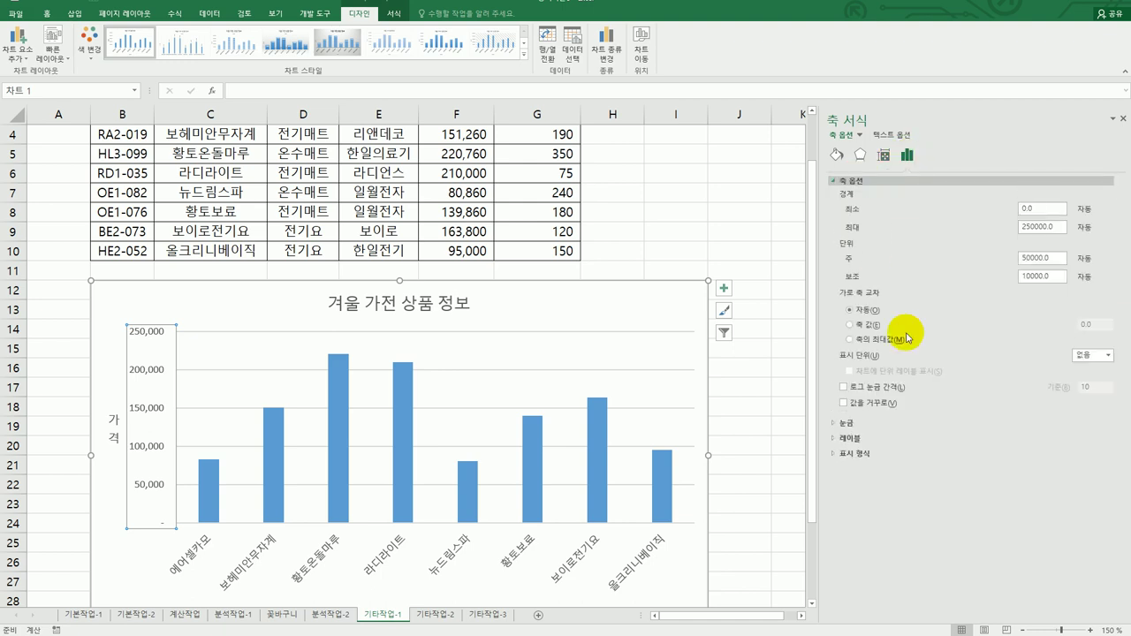
left_click(868, 326)
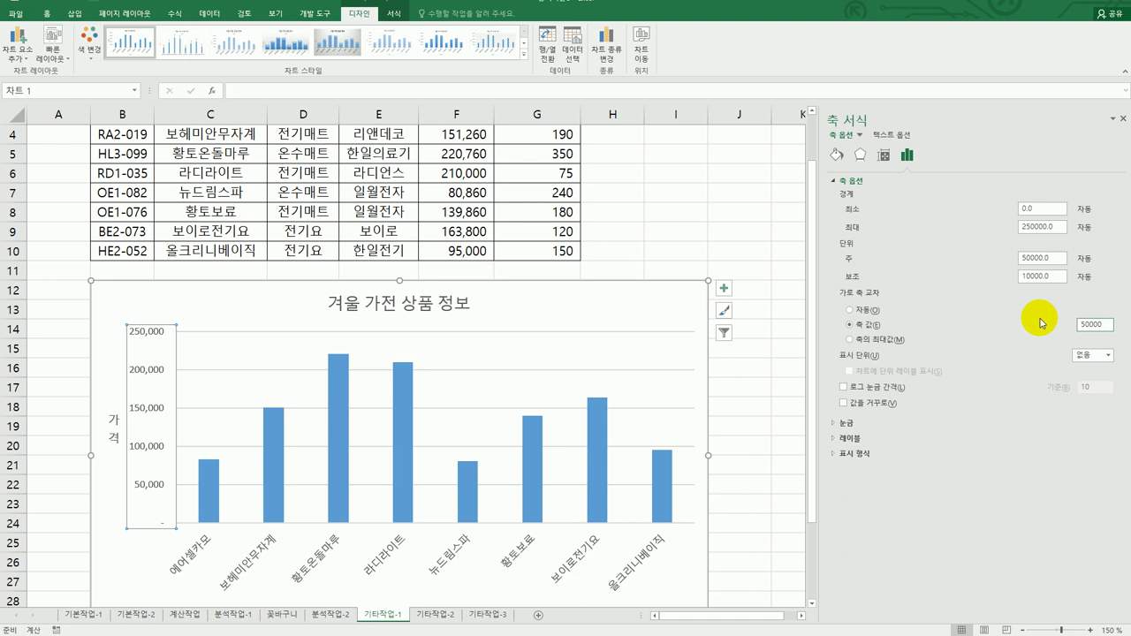
Set the major tick marks of the vertical value axis to 교차.
left_click(845, 423)
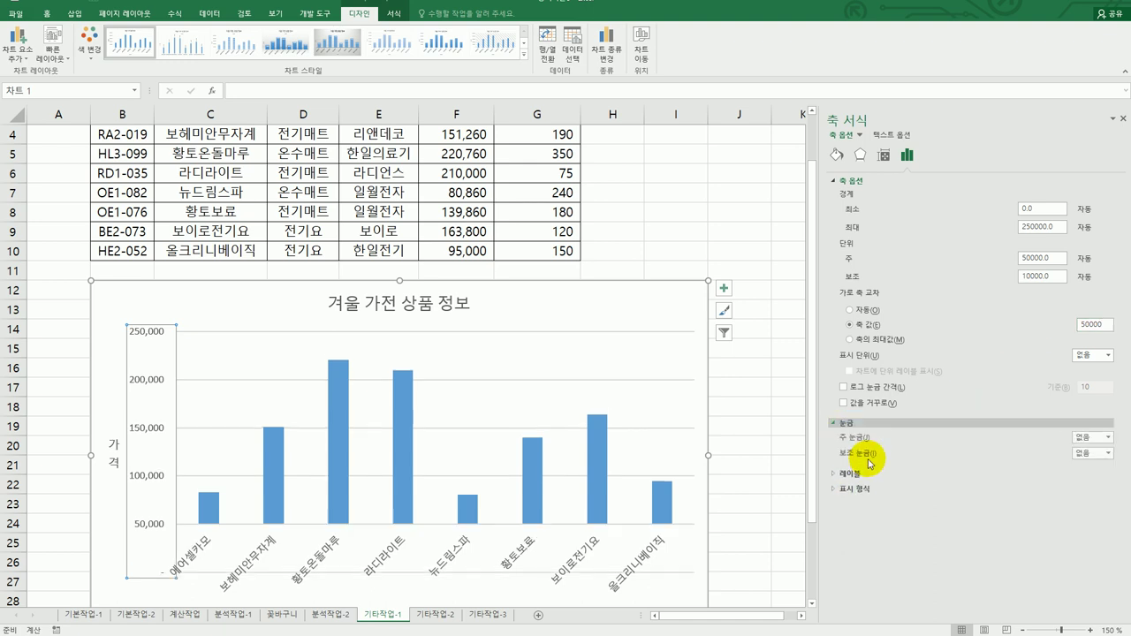
left_click(1108, 438)
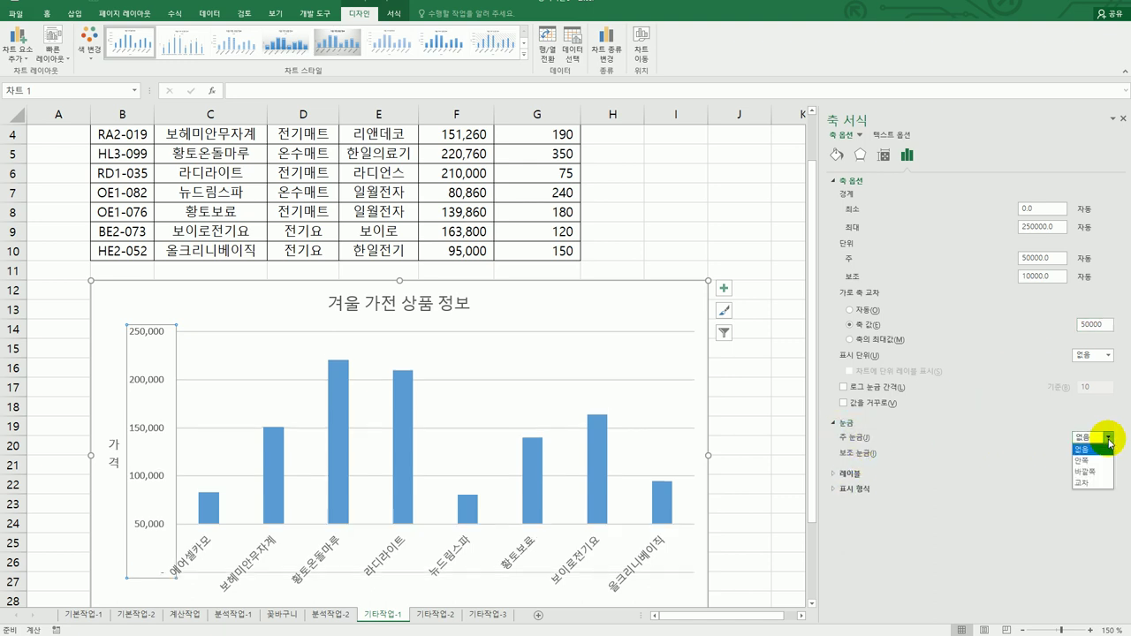
left_click(1097, 485)
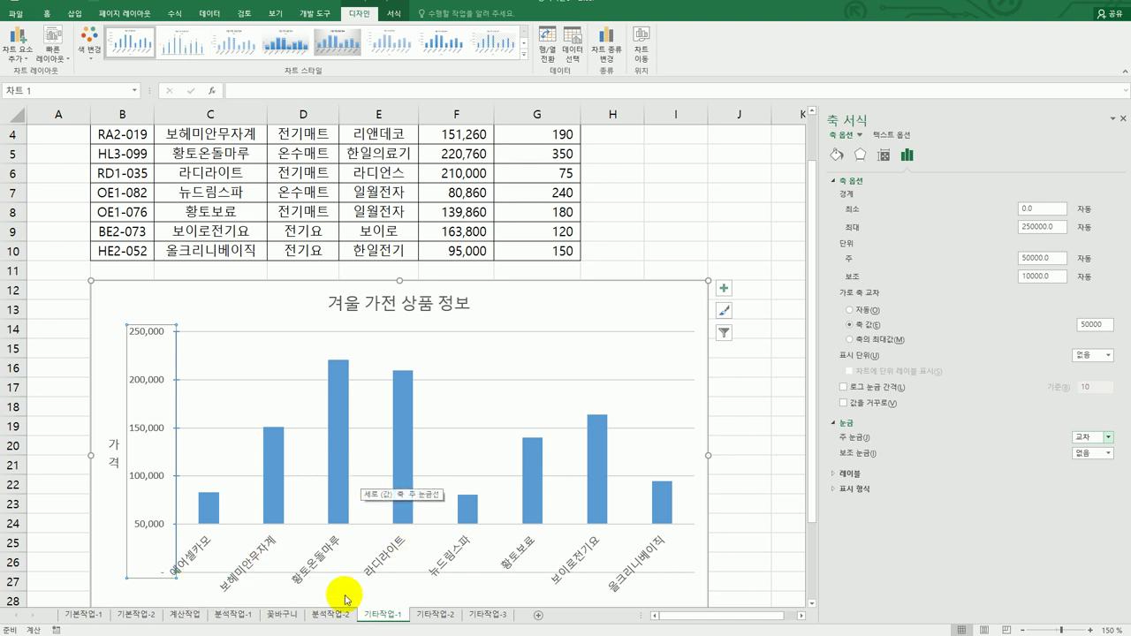
left_click(745, 471)
Add a linear trendline to the 가격 series and set its forward forecast to 1 period.
scroll(752, 467, "down", 2)
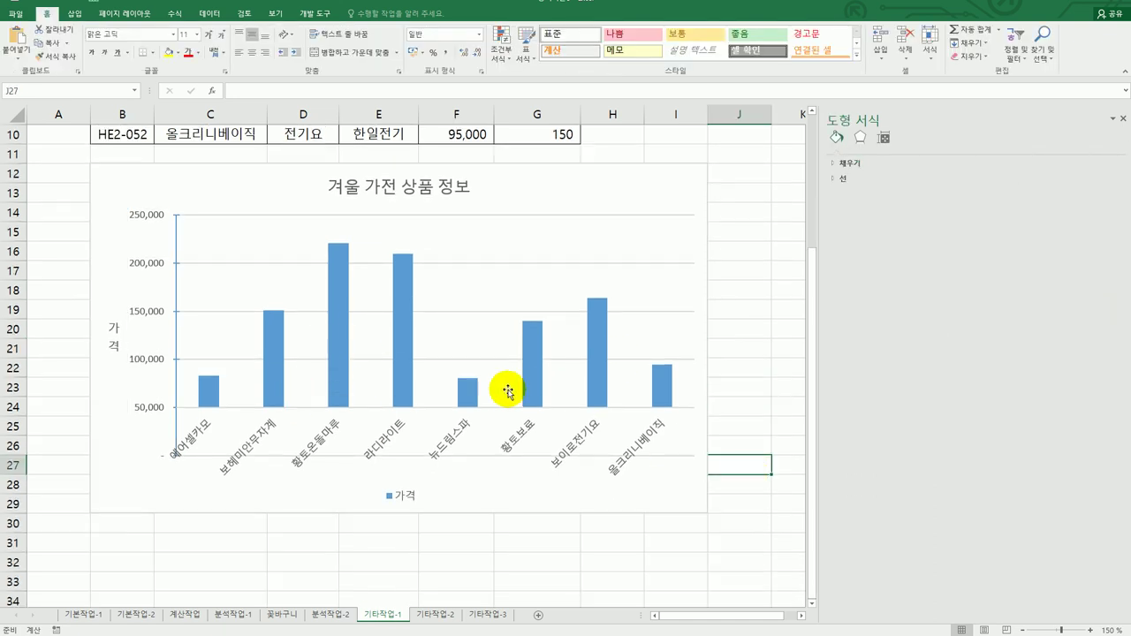
left_click(343, 300)
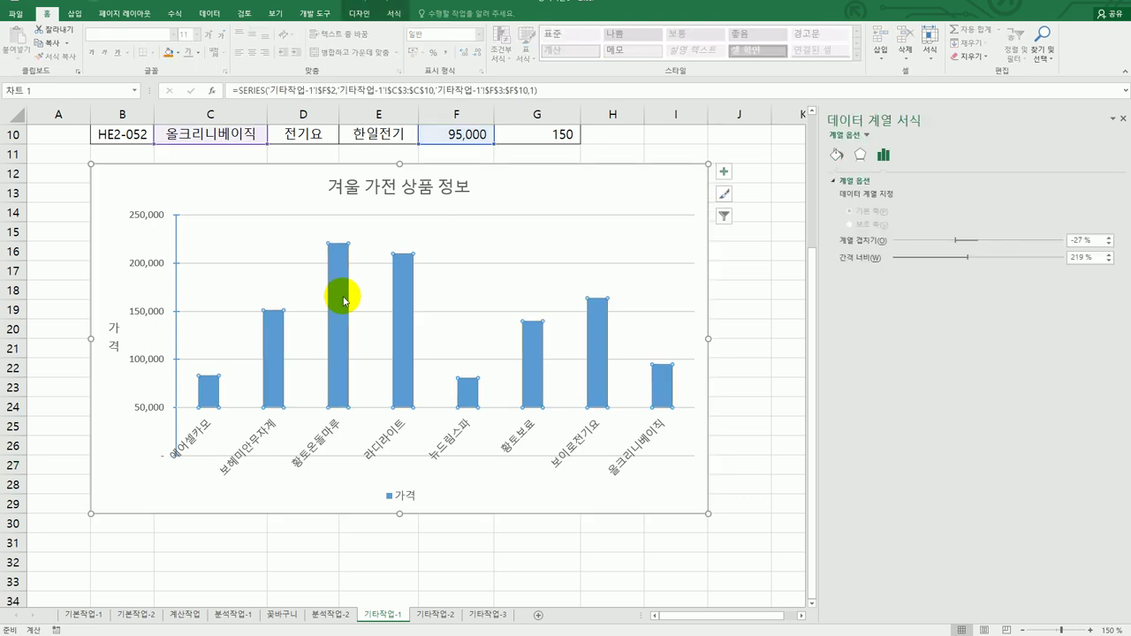
right_click(344, 301)
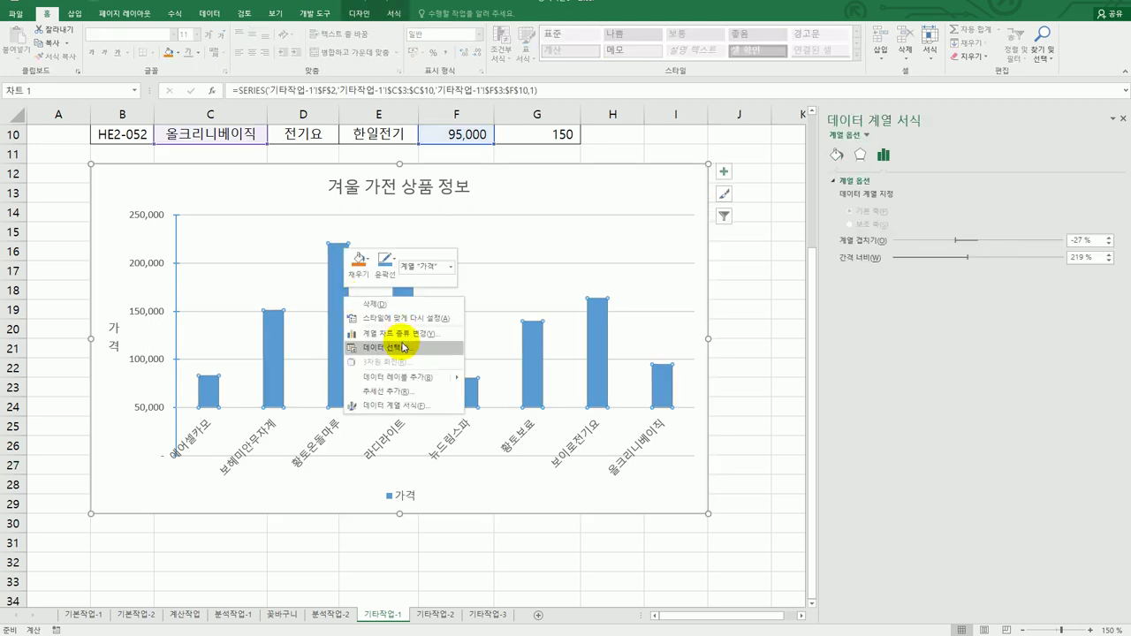
left_click(403, 392)
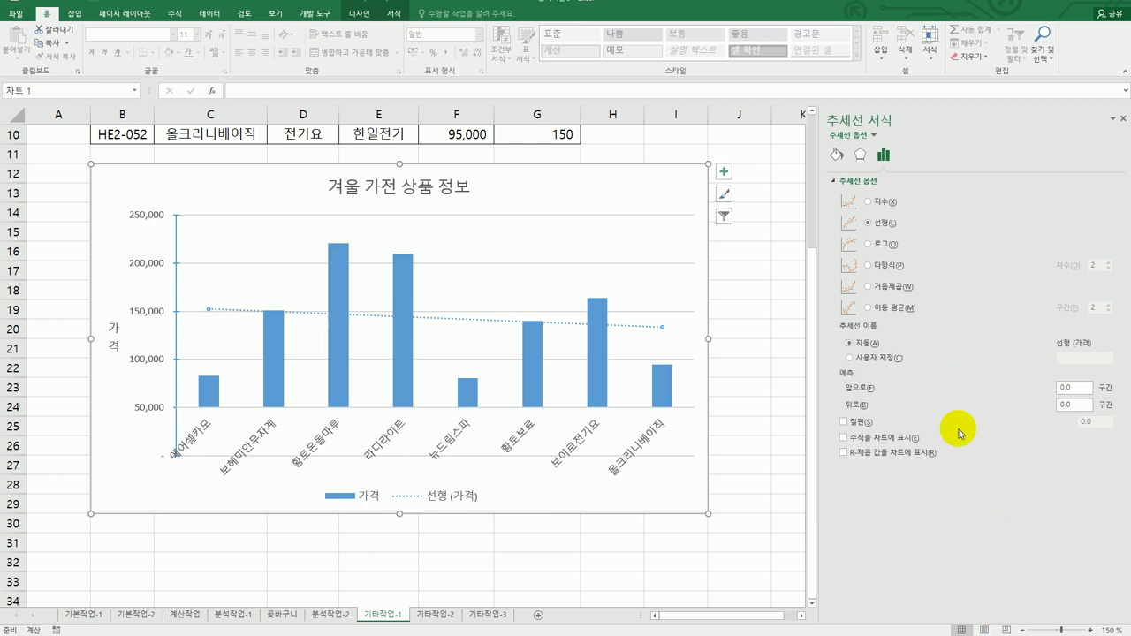
left_click(1080, 389)
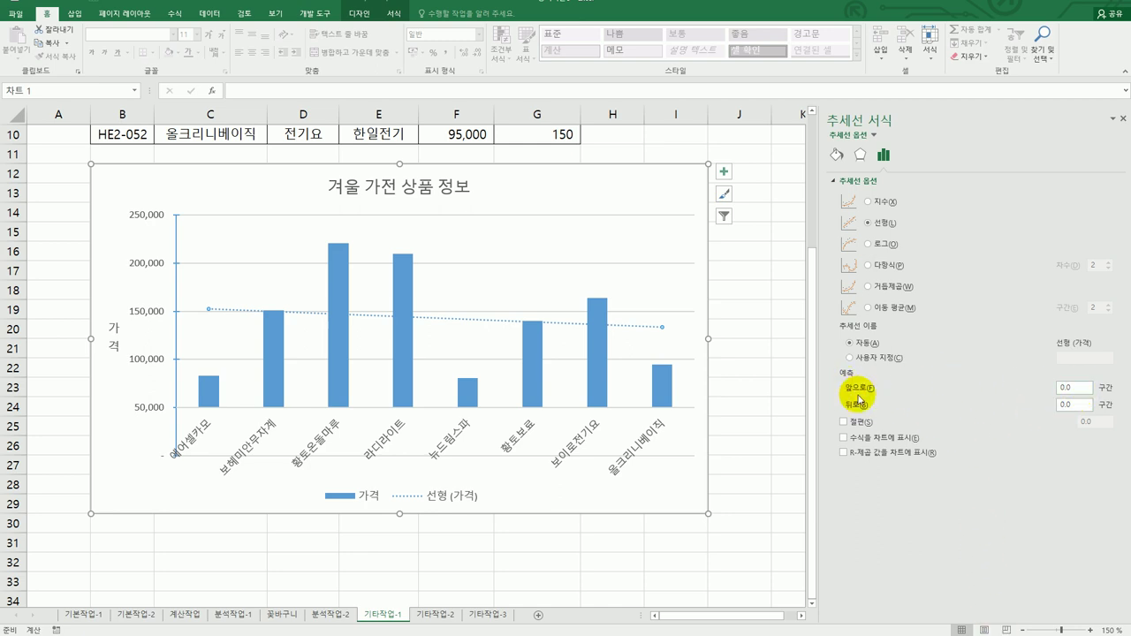
left_click(1051, 388)
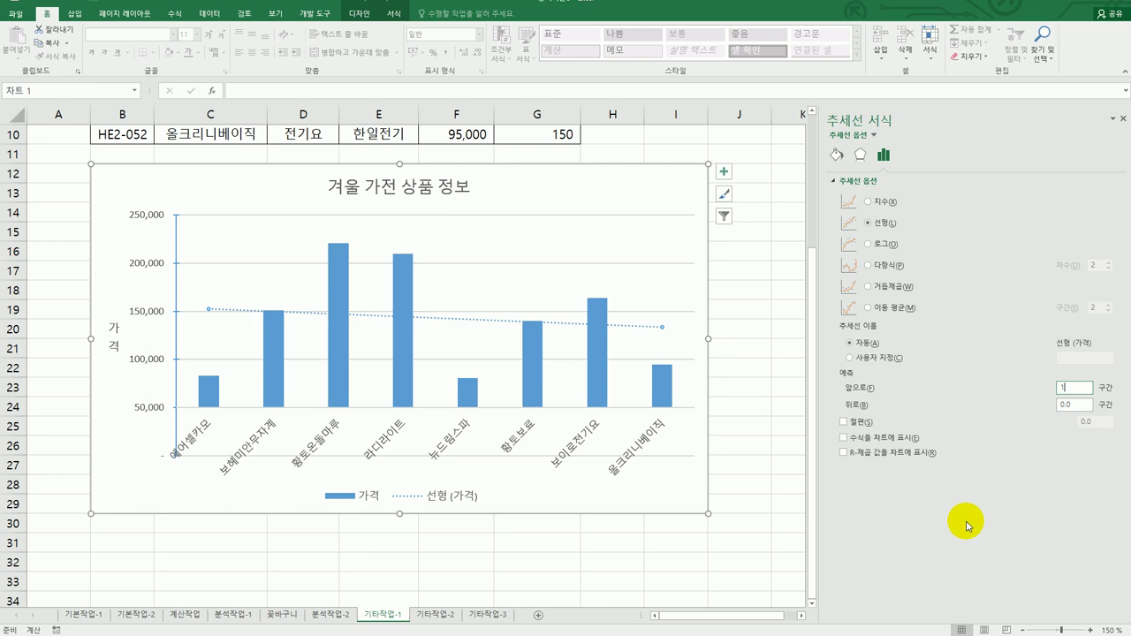
key("Return")
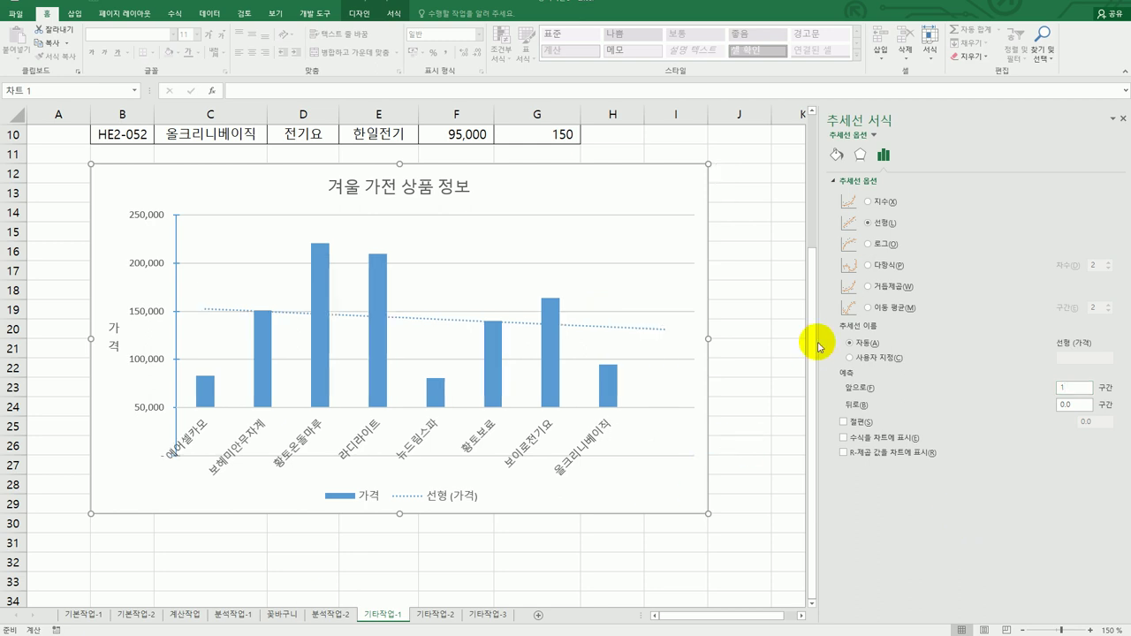
Change the trendline type to polynomial (다항식) with order 3.
left_click(890, 266)
left_click(1096, 265)
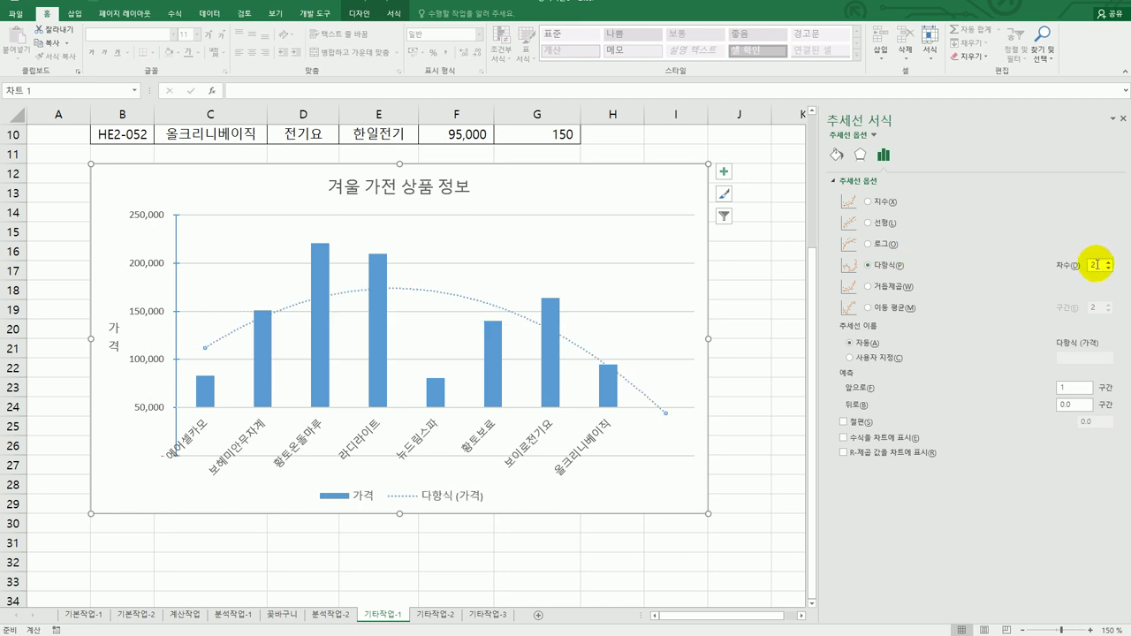
left_click_drag(1096, 265, 1080, 268)
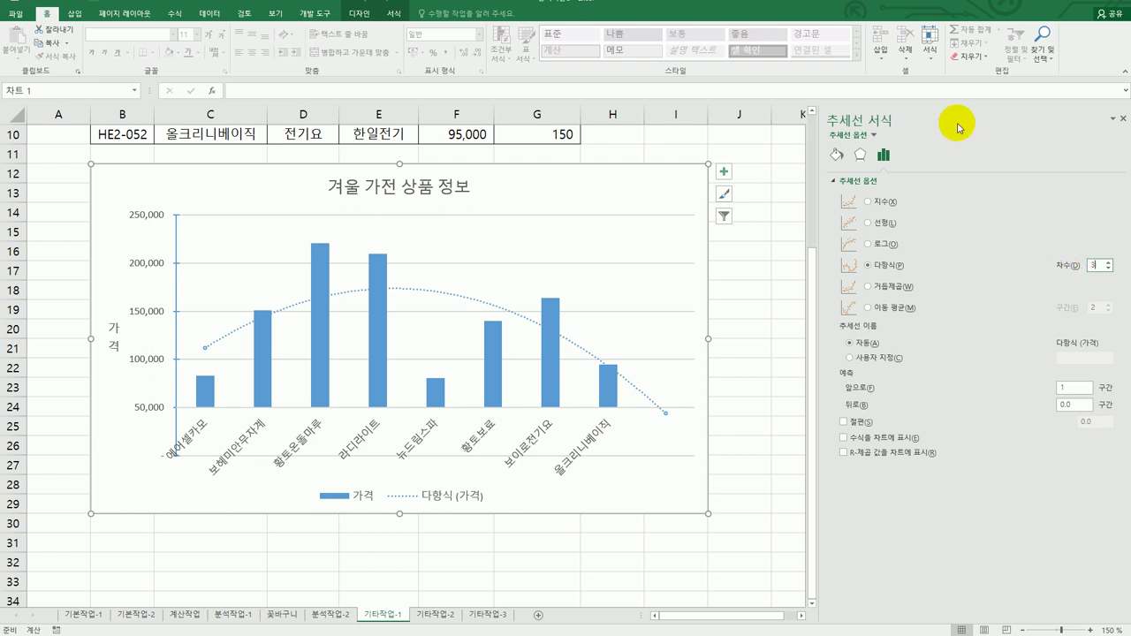
Apply the shape style 강한 선 - 강조 4 to the trendline.
left_click(393, 14)
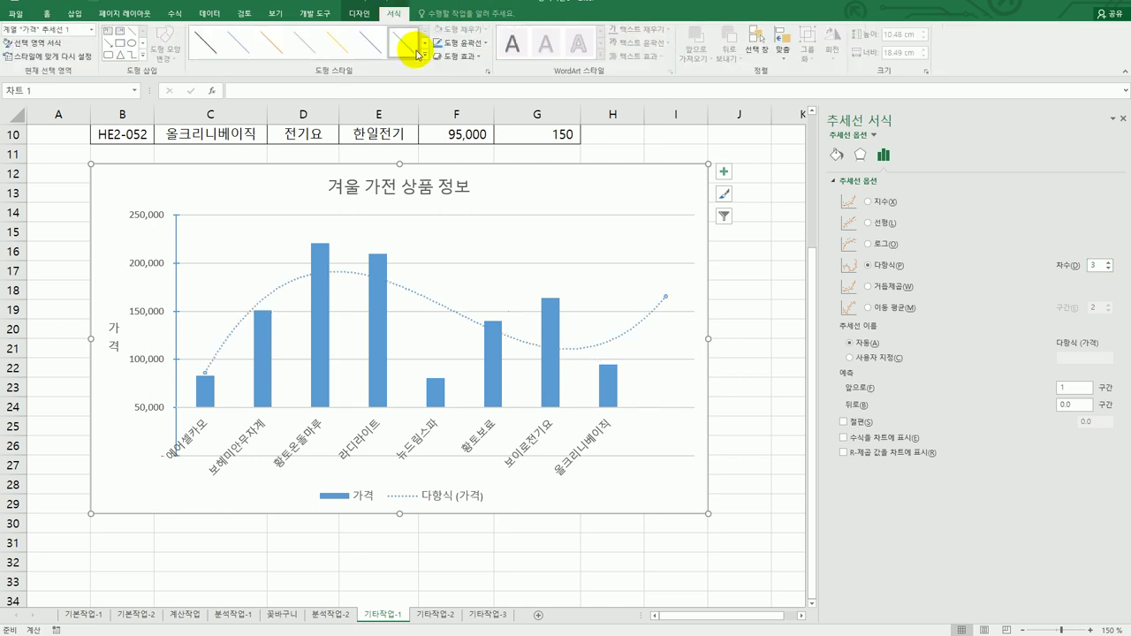
left_click(424, 58)
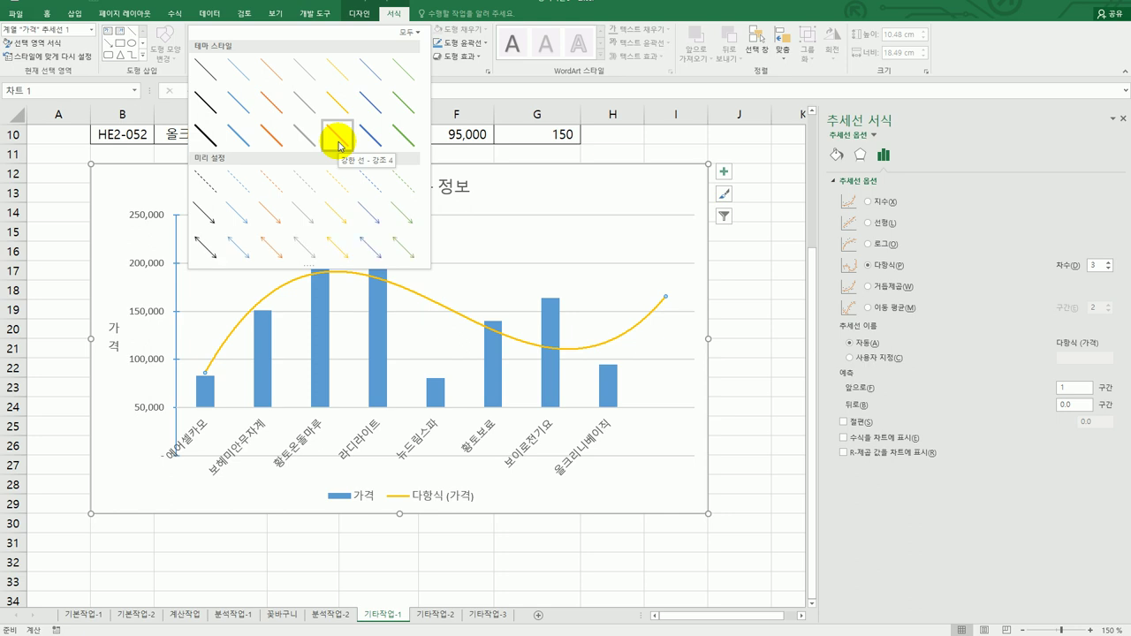
left_click(339, 141)
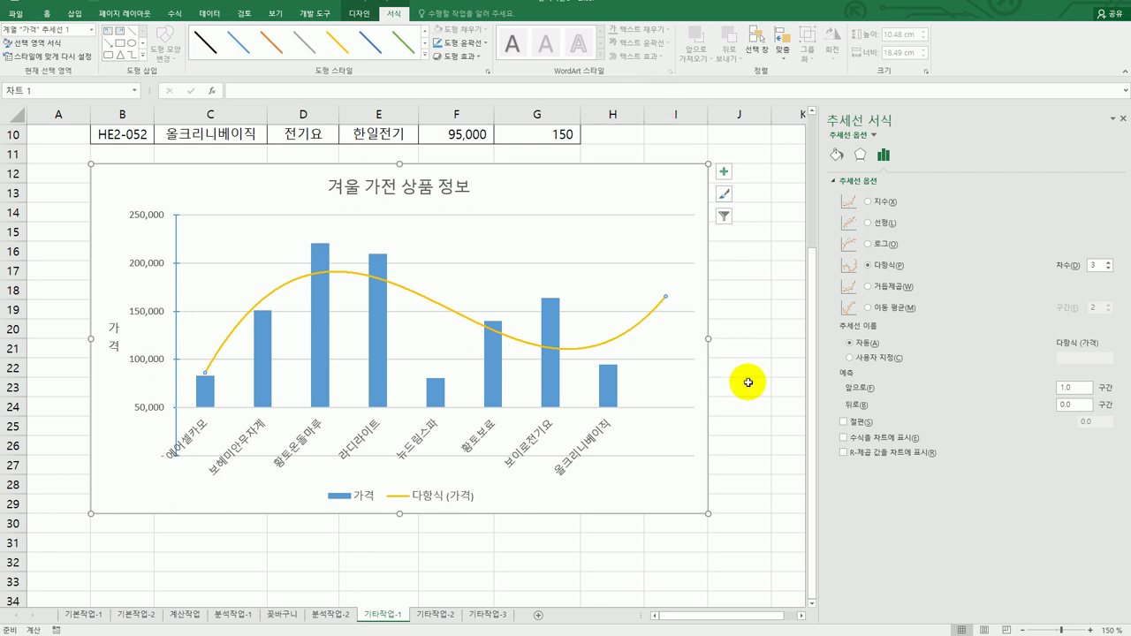
Give the chart area a solid line (실선) border with rounded corners (둥근 모서리).
left_click(652, 208)
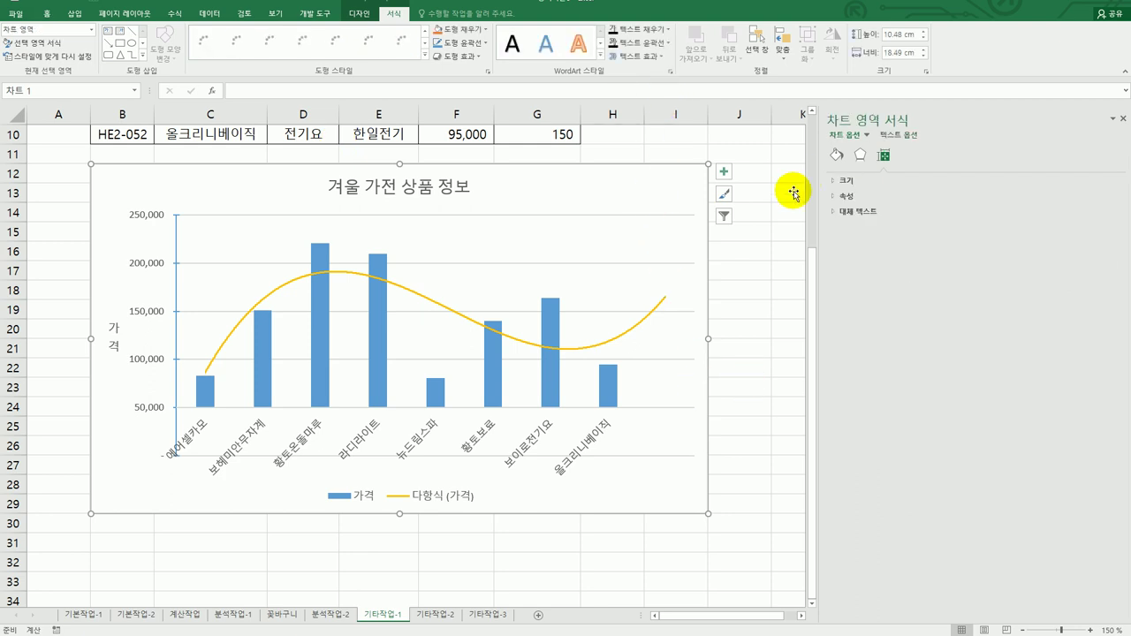
left_click(839, 159)
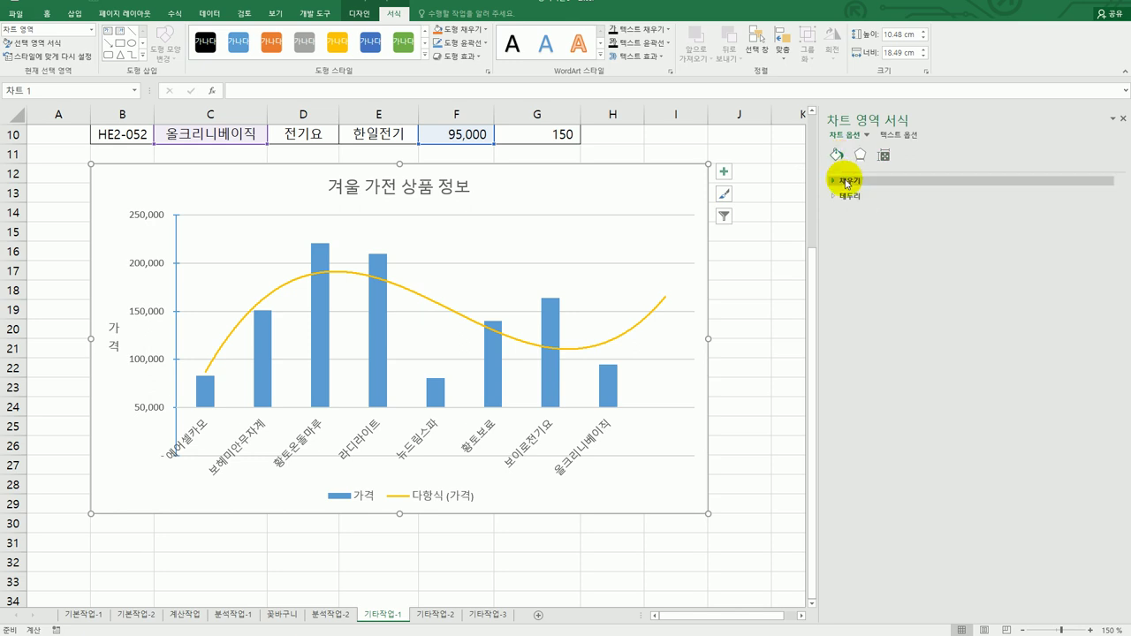
left_click(847, 196)
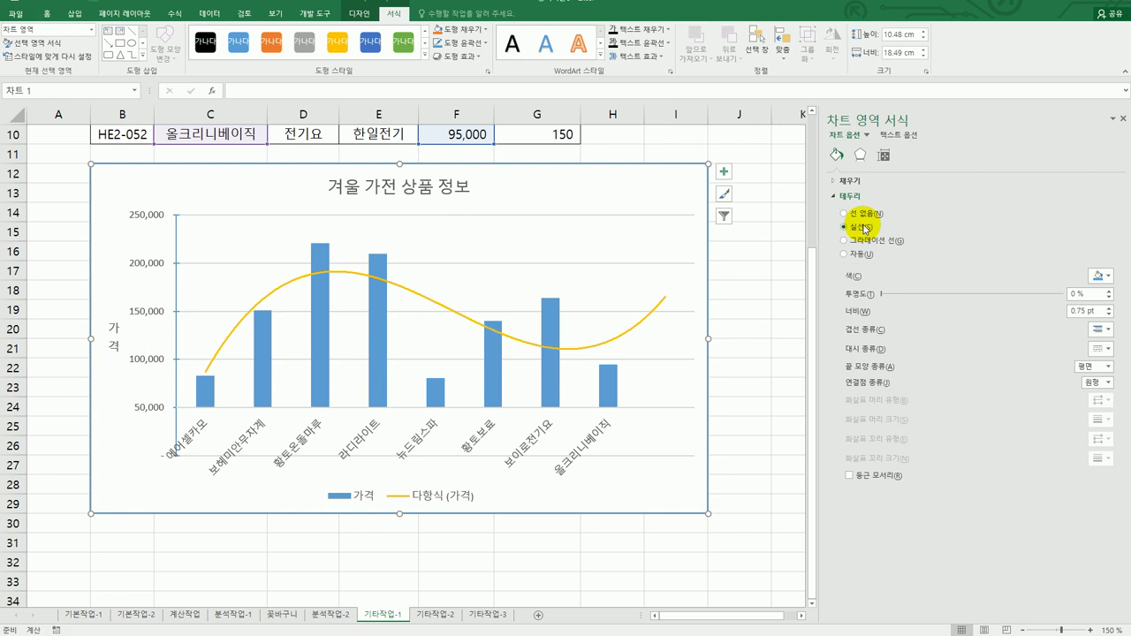
left_click(1109, 278)
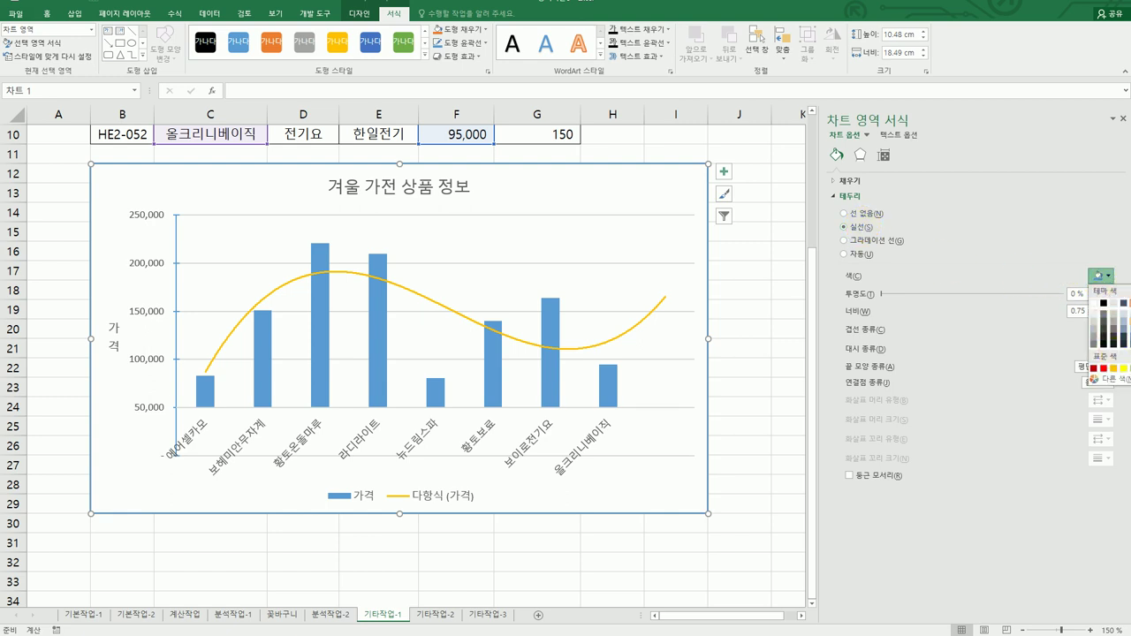
key("Escape")
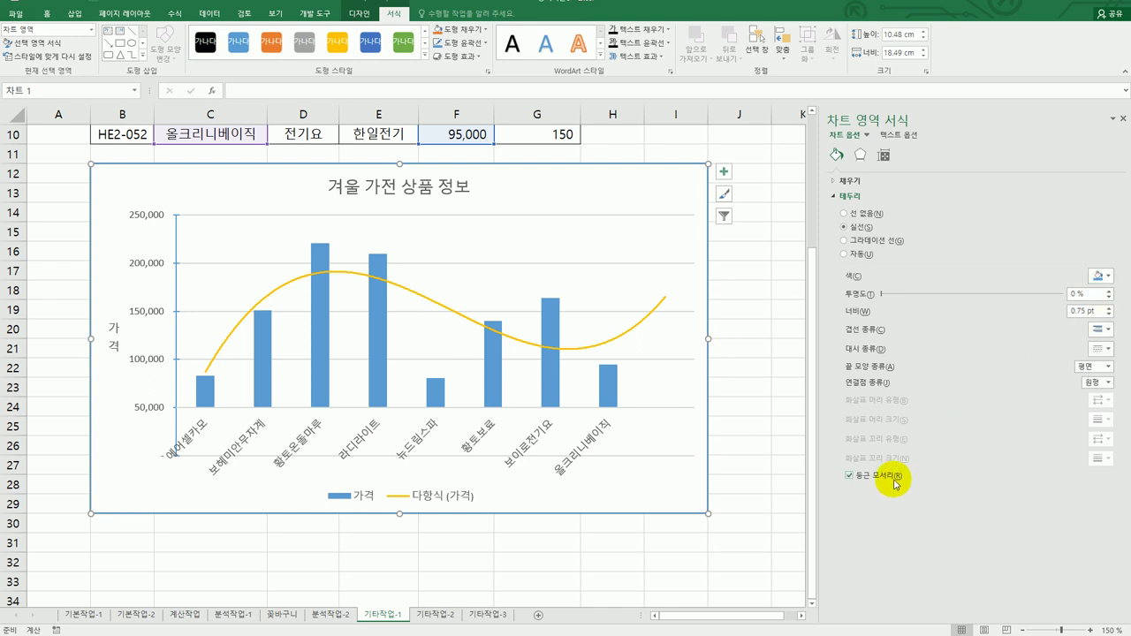
Apply the outer (바깥쪽) shadow preset that is offset to the right to the chart area.
left_click(862, 156)
left_click(842, 183)
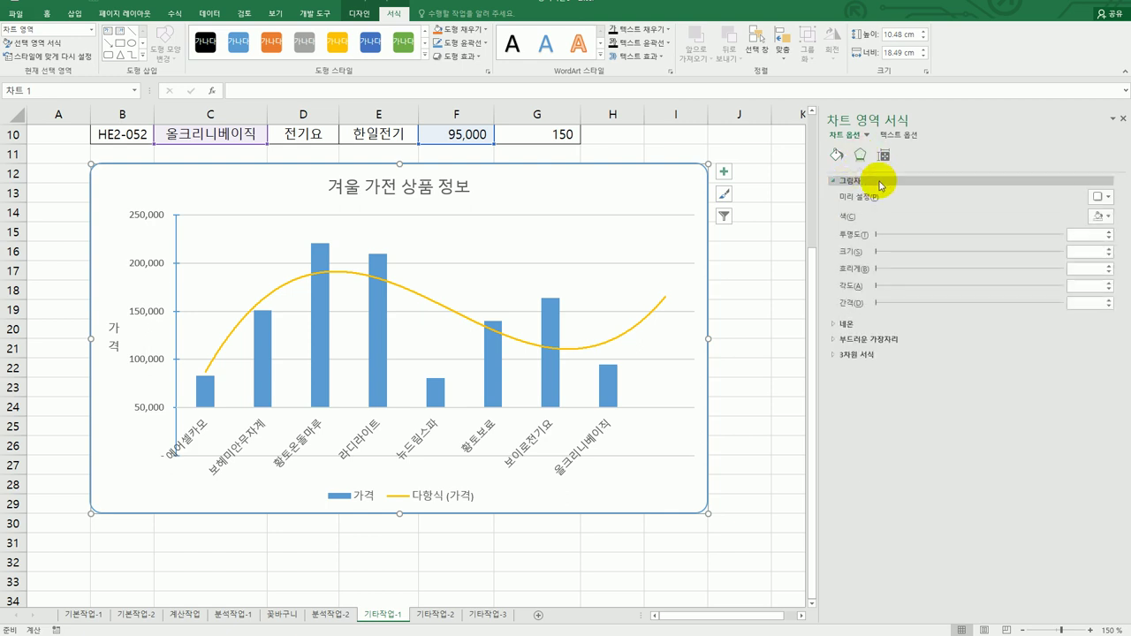
left_click(1101, 196)
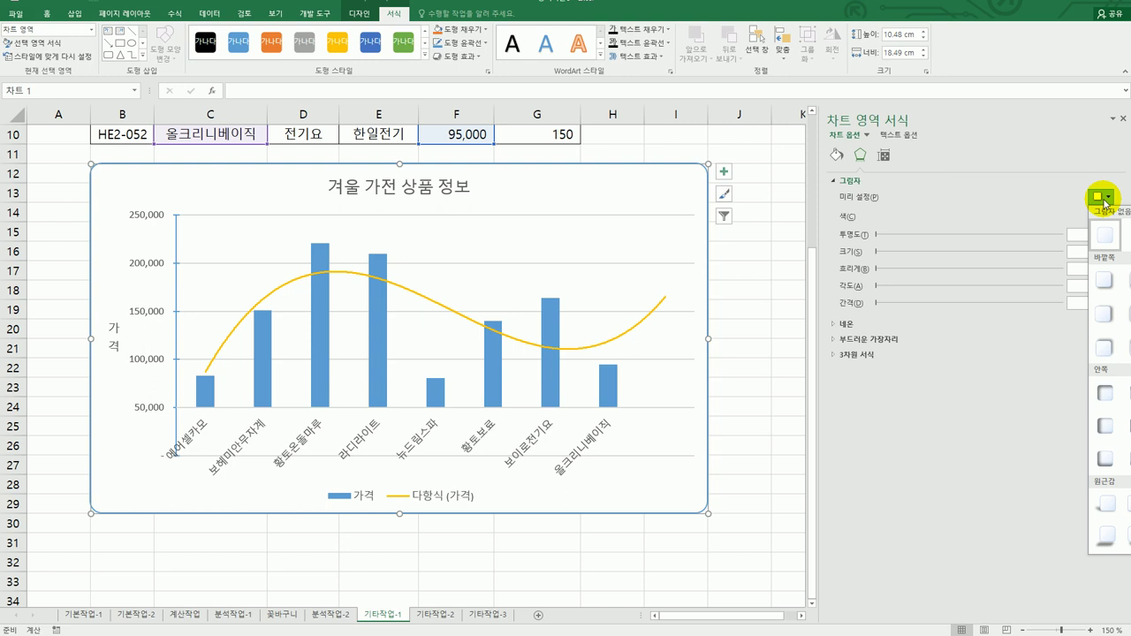
left_click(1102, 309)
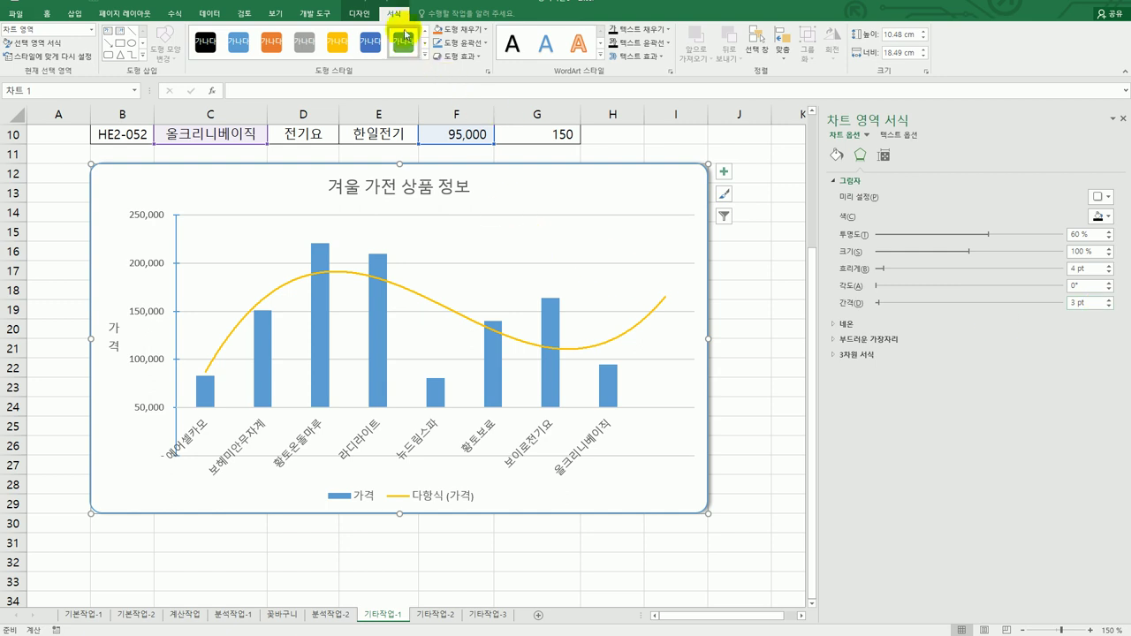
Apply the first 기본 설정 preset shape effect to the chart area and deselect the chart.
left_click(456, 56)
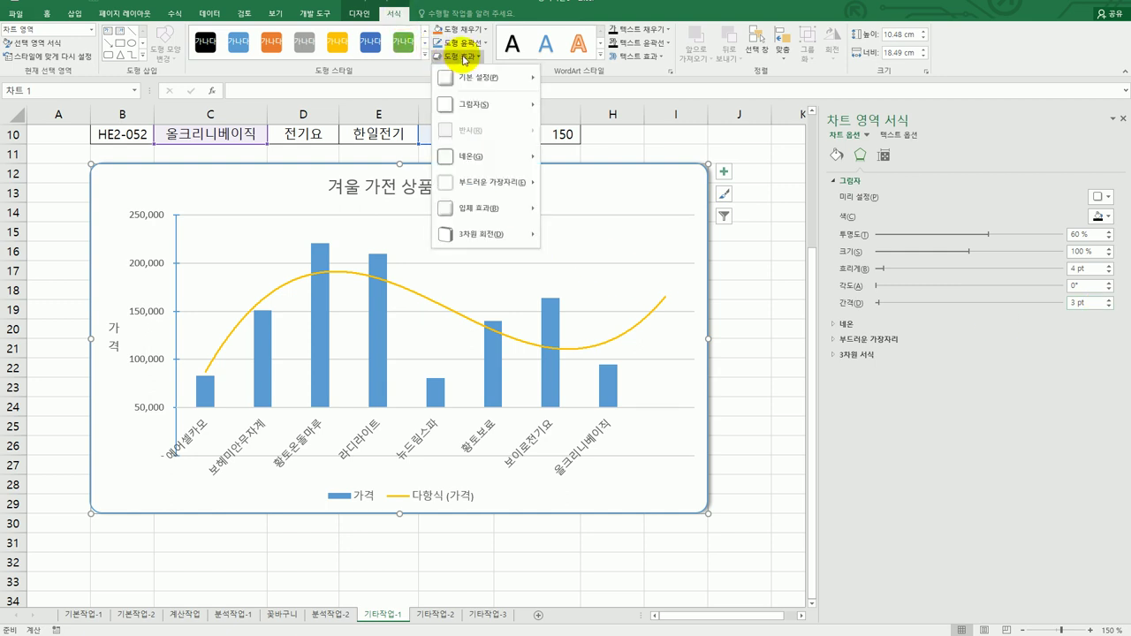
mouse_move(472, 81)
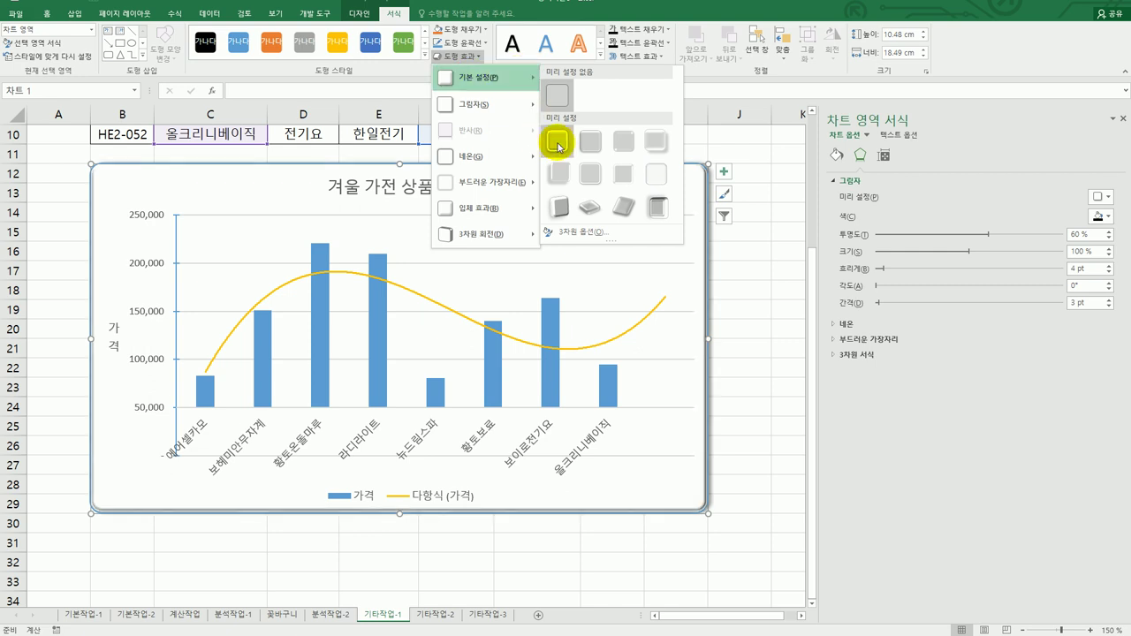
left_click(559, 144)
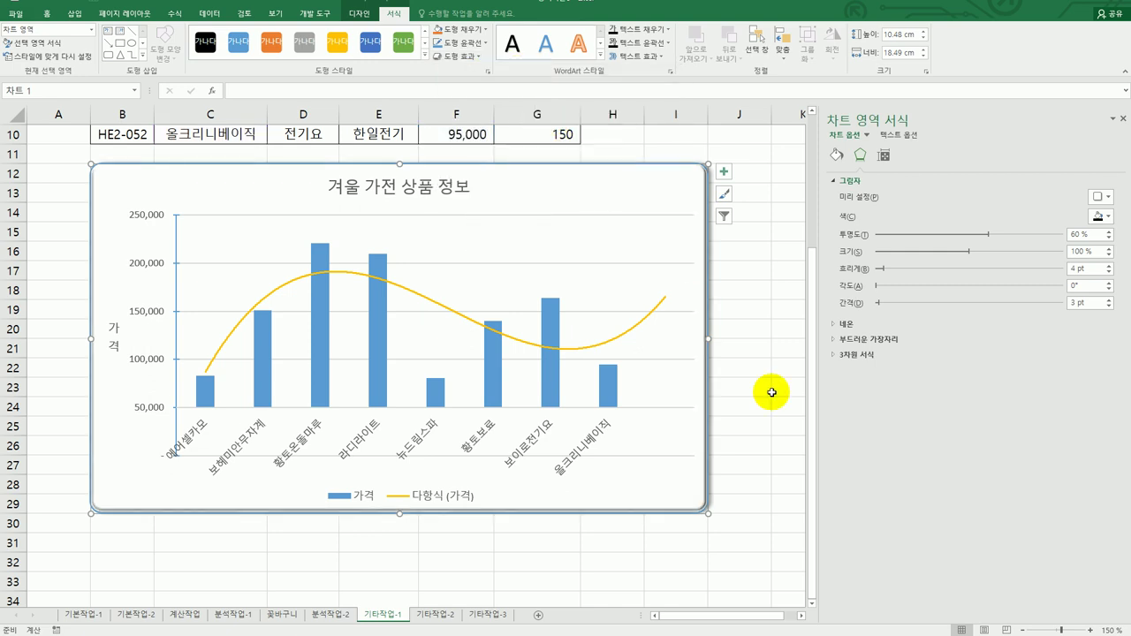
left_click(775, 481)
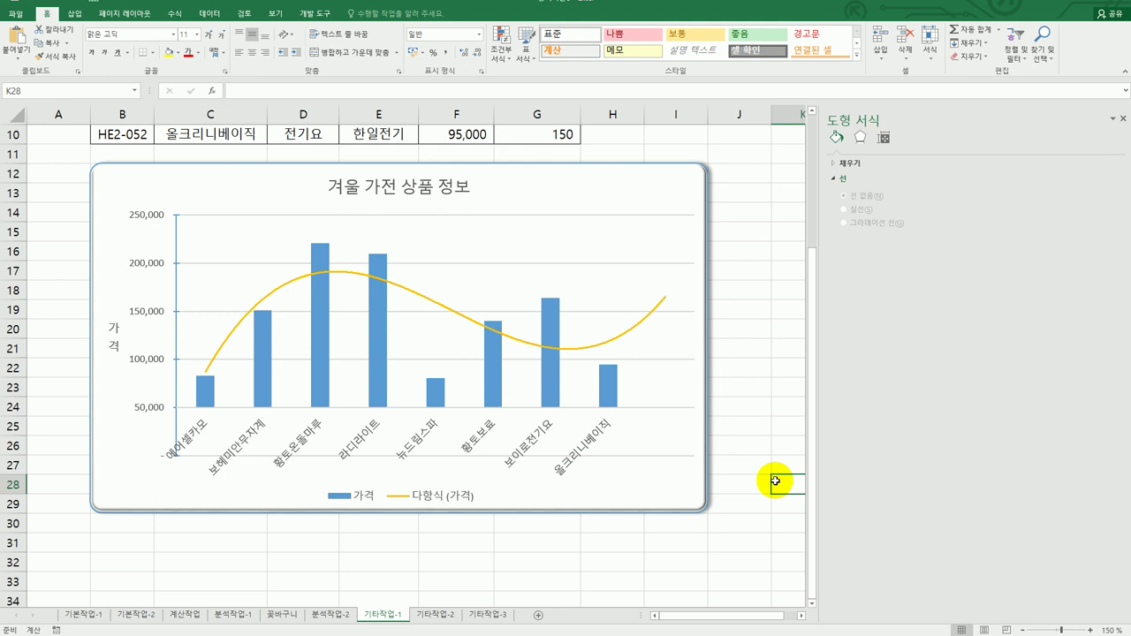